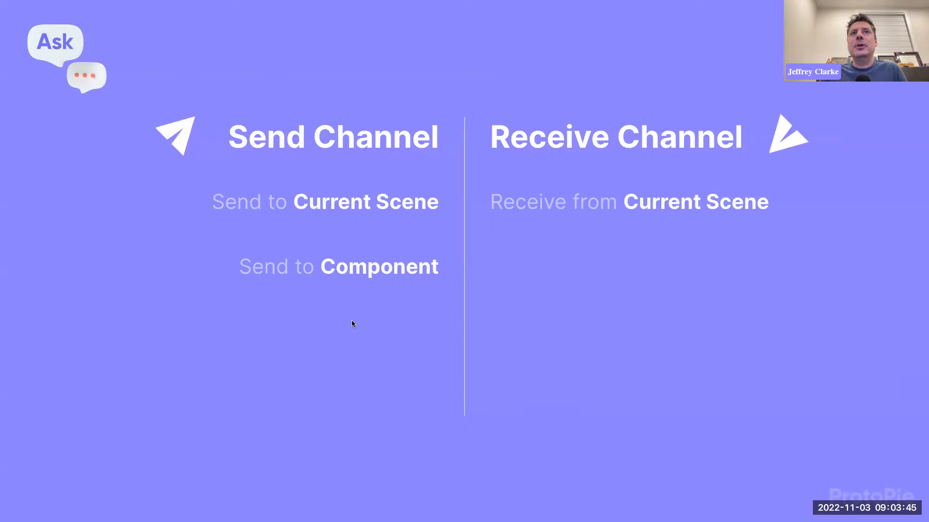
{"action": "key", "text": "Right"}
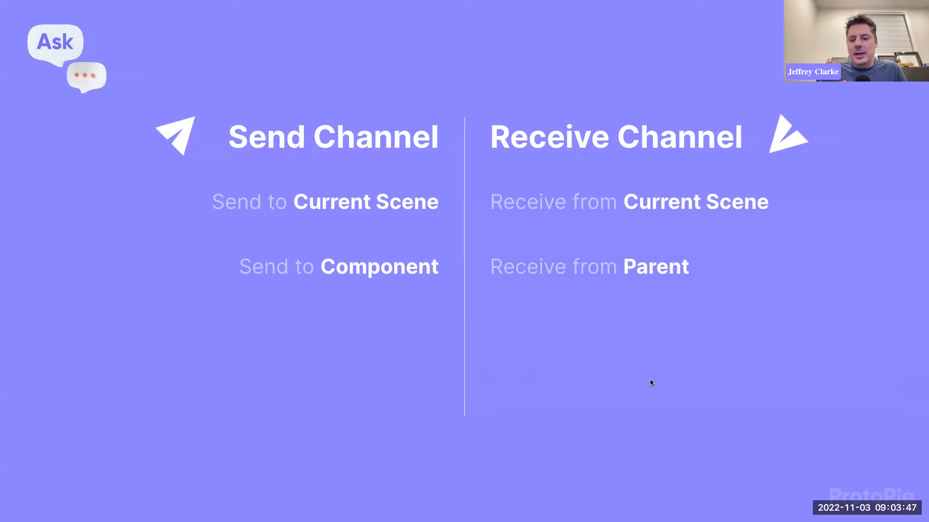
{"action": "key", "text": "Right"}
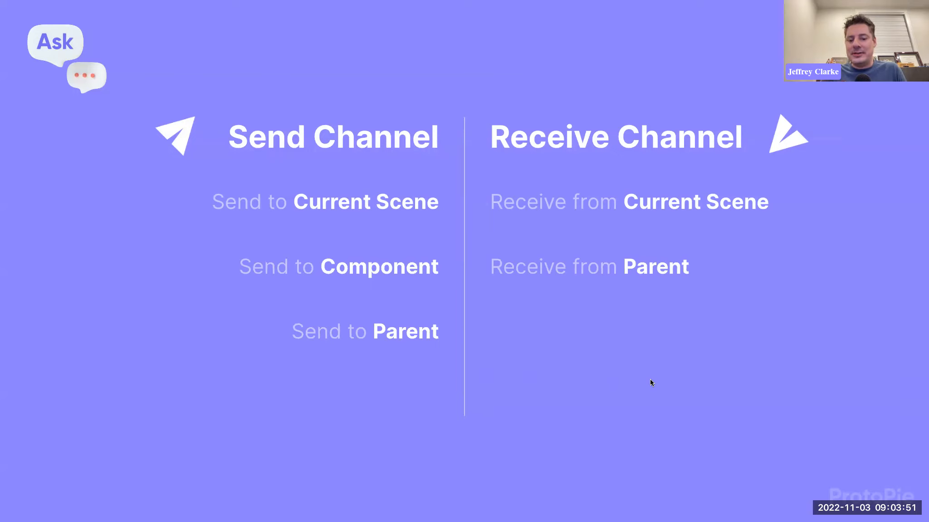
{"action": "key", "text": "Right"}
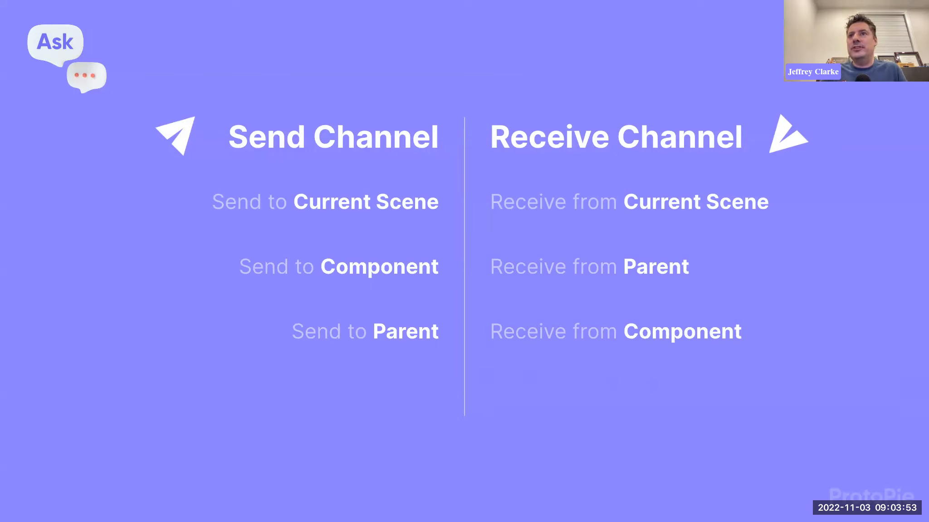
{"action": "key", "text": "Right"}
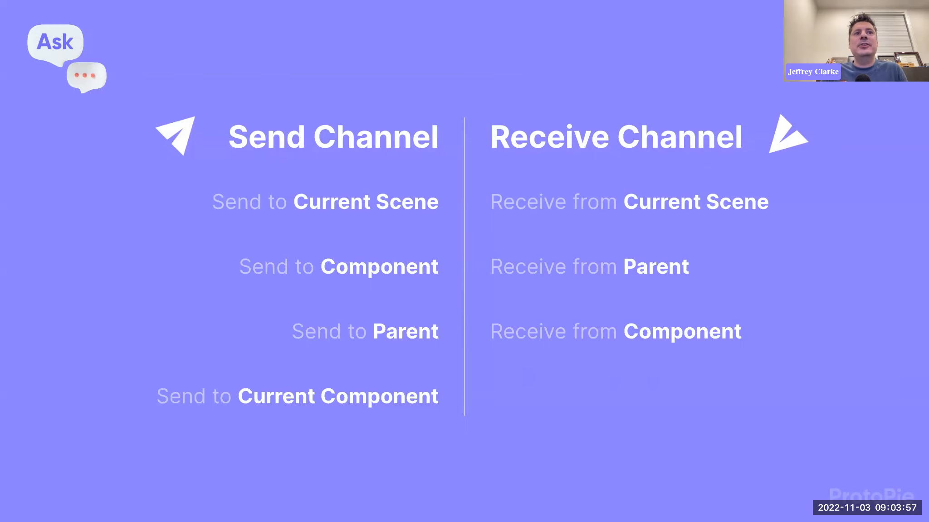
{"action": "key", "text": "Right"}
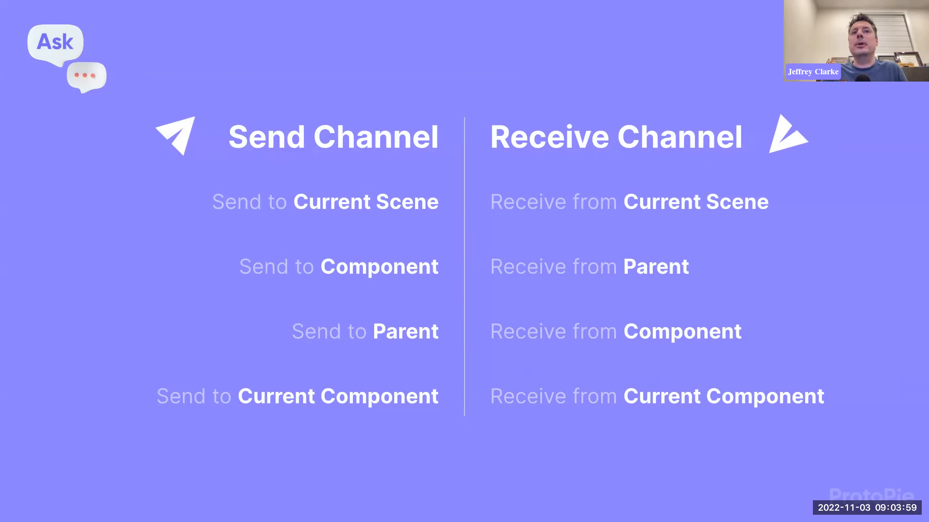
{"action": "key", "text": "Right"}
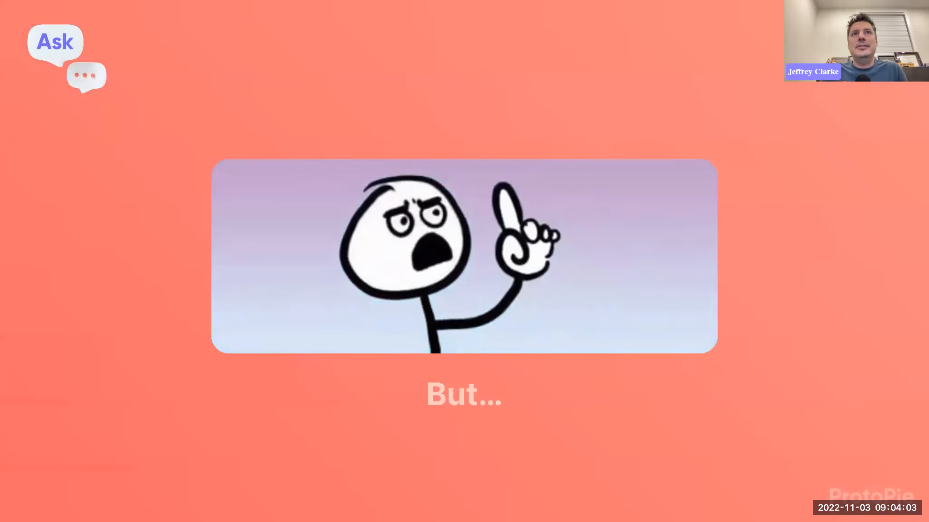
{"action": "key", "text": "Right"}
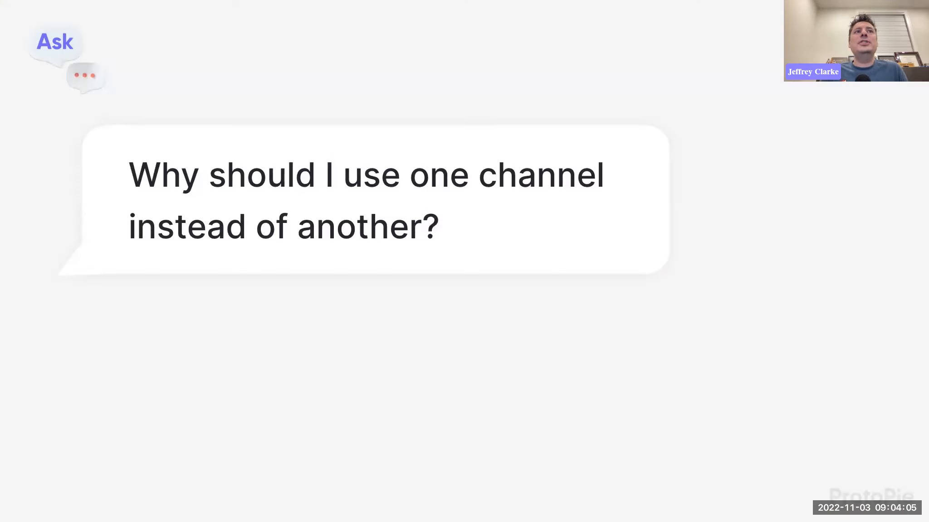
{"action": "key", "text": "Right"}
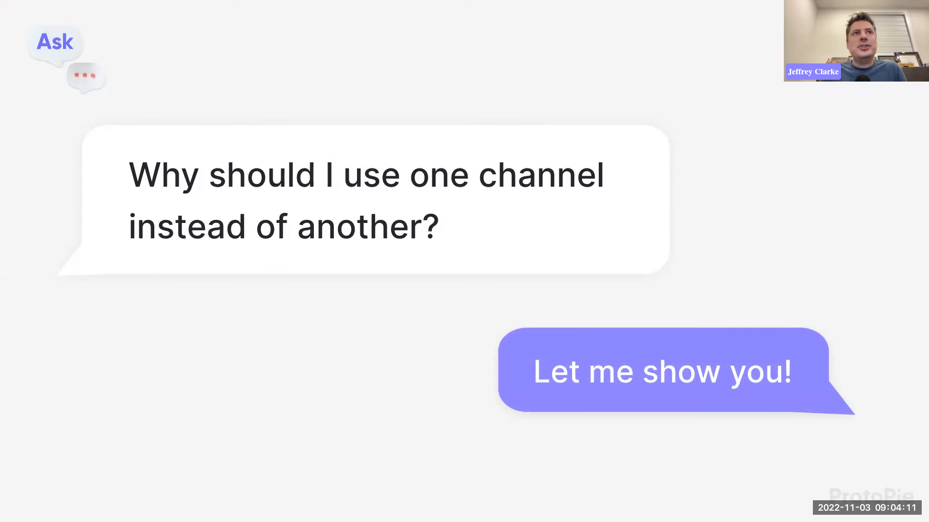
{"action": "key", "text": "Right"}
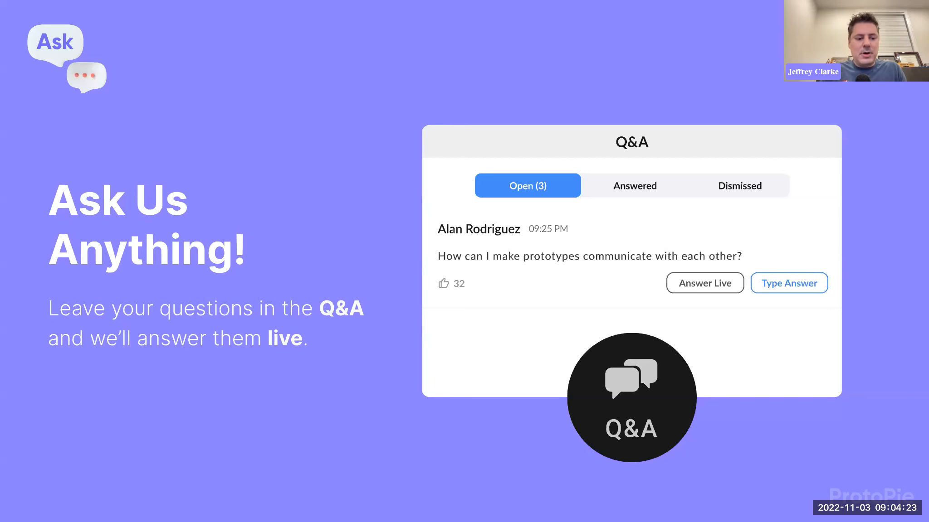
Leave the slideshow and switch to the AuA 2-Nov-2022 floor plan prototype on ProtoPie Cloud.
{"action": "key", "text": "Escape"}
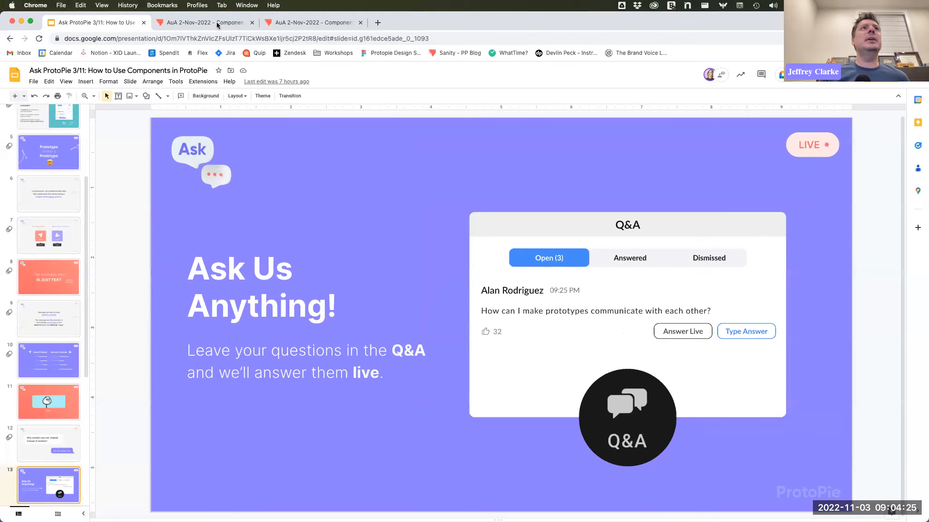
{"action": "left_click", "coordinate": [216, 23]}
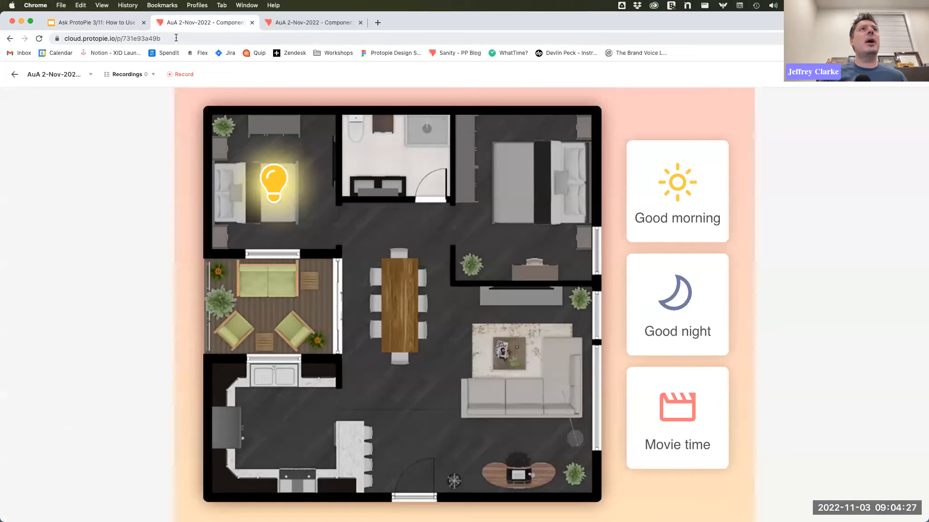
{"action": "left_click", "coordinate": [176, 37]}
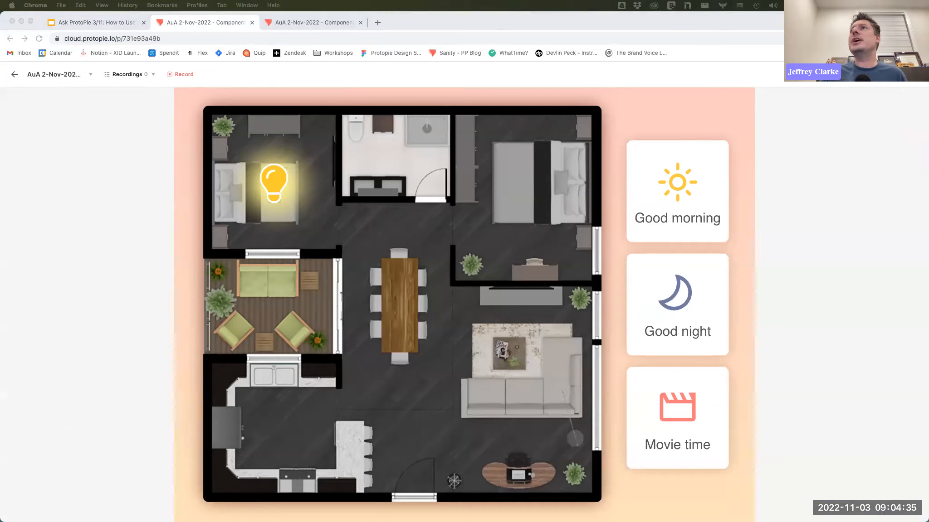
Download the floor plan prototype's .pie file and open it in ProtoPie Studio.
{"action": "left_click", "coordinate": [862, 74]}
{"action": "left_click", "coordinate": [862, 74]}
{"action": "left_click", "coordinate": [861, 117]}
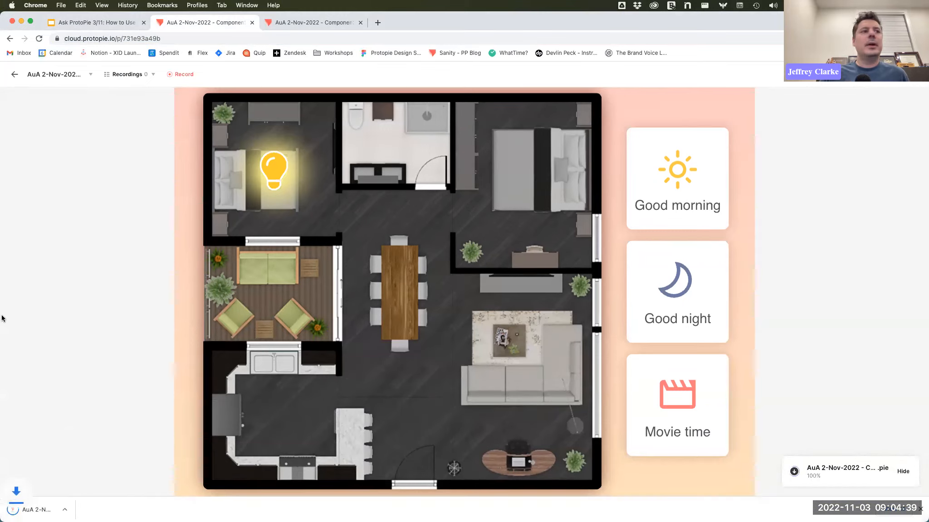
{"action": "left_click", "coordinate": [63, 508]}
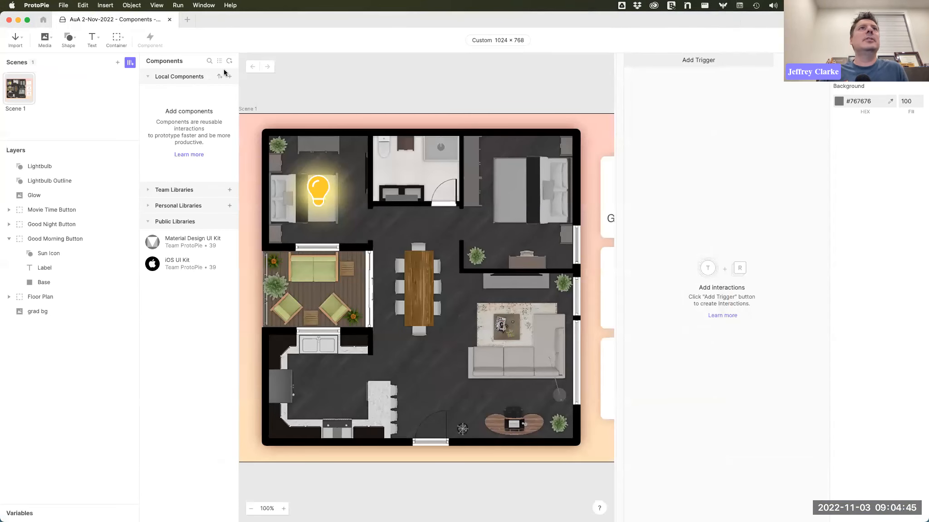
Hide the component library and widen the canvas area until all of Scene 1 fits.
{"action": "left_click", "coordinate": [130, 63]}
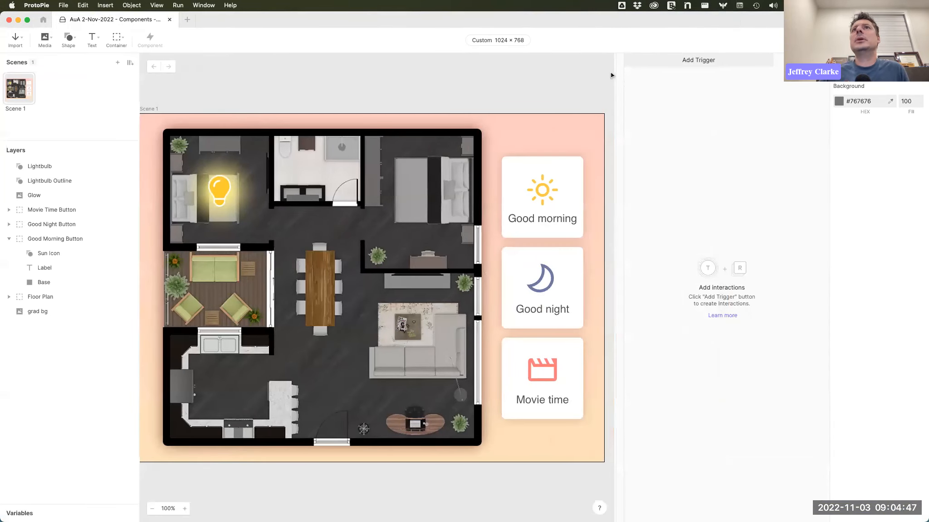
{"action": "scroll", "coordinate": [586, 109], "scroll_direction": "left", "scroll_amount": 1}
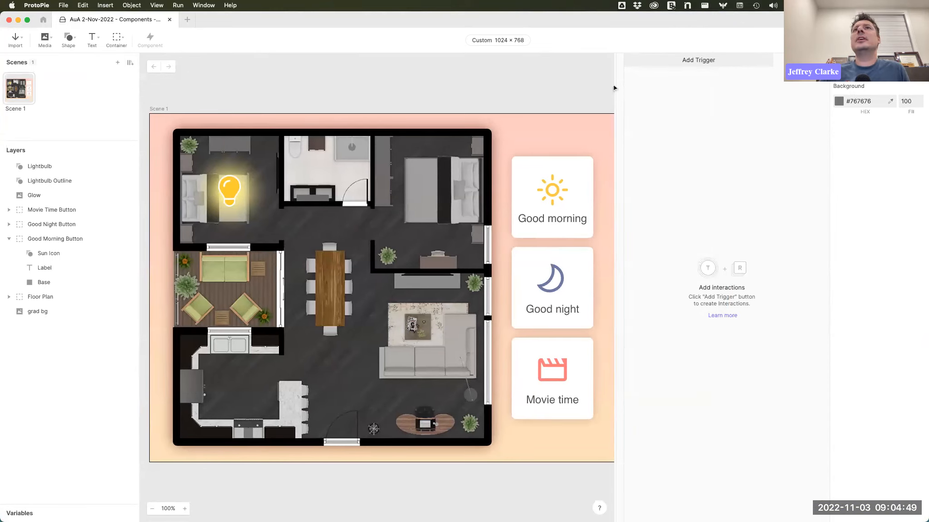
{"action": "left_click_drag", "start_coordinate": [615, 84], "coordinate": [671, 86]}
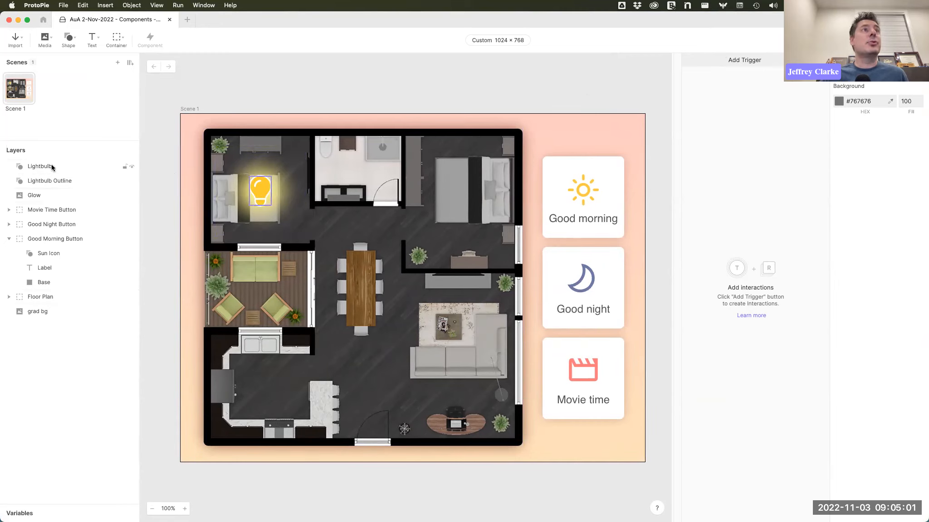
Toggle the visibility of the Lightbulb and Glow layers off and on to examine the light's parts.
{"action": "left_click", "coordinate": [40, 167]}
{"action": "left_click", "coordinate": [133, 167]}
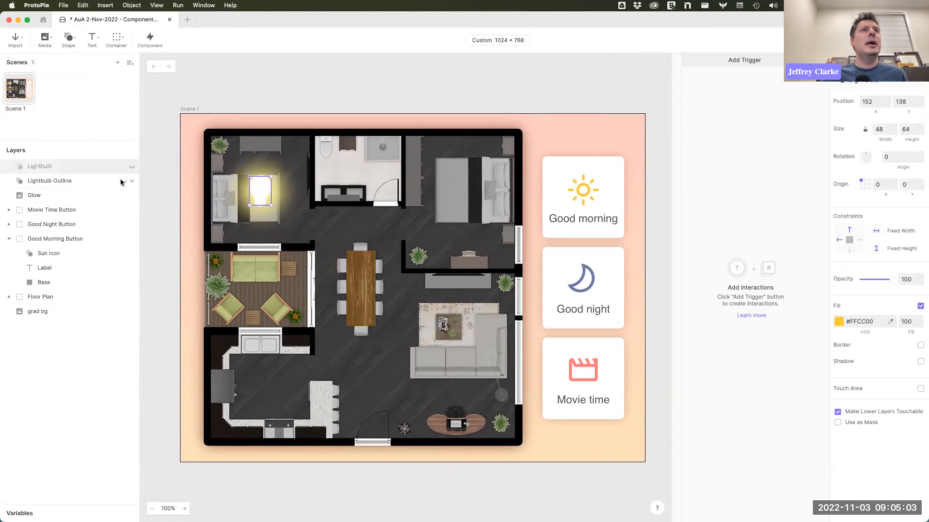
{"action": "left_click", "coordinate": [135, 166]}
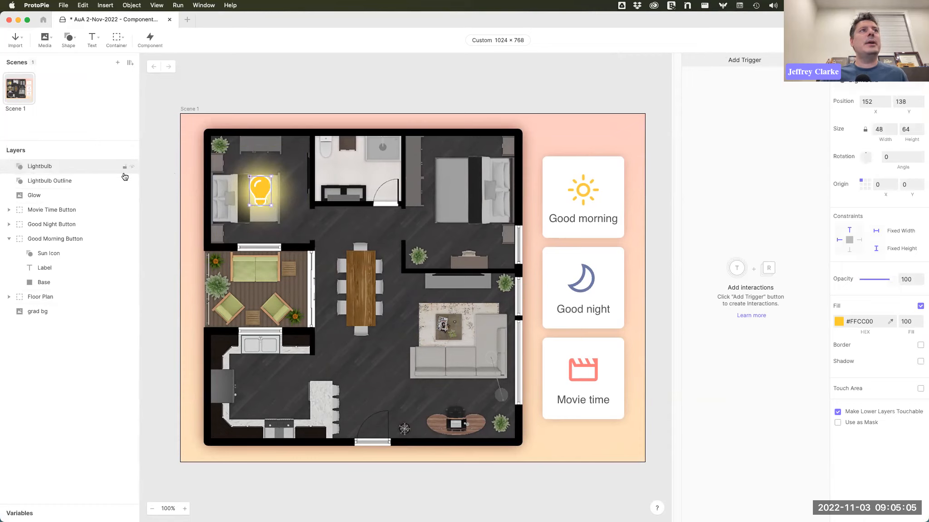
{"action": "left_click", "coordinate": [133, 196]}
{"action": "left_click", "coordinate": [132, 196]}
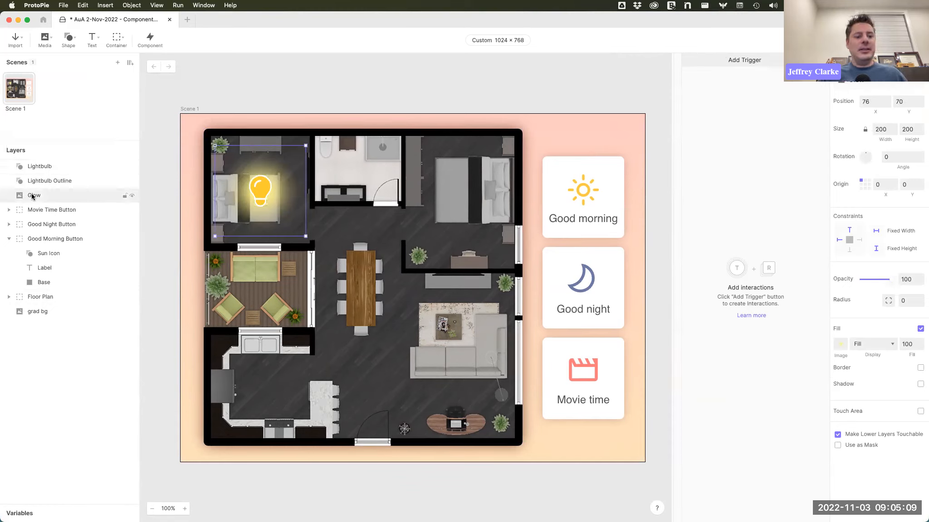
Create a component from the Lightbulb, Lightbulb Outline and Glow layers.
{"action": "left_click", "coordinate": [42, 167], "text": "shift"}
{"action": "right_click", "coordinate": [45, 167]}
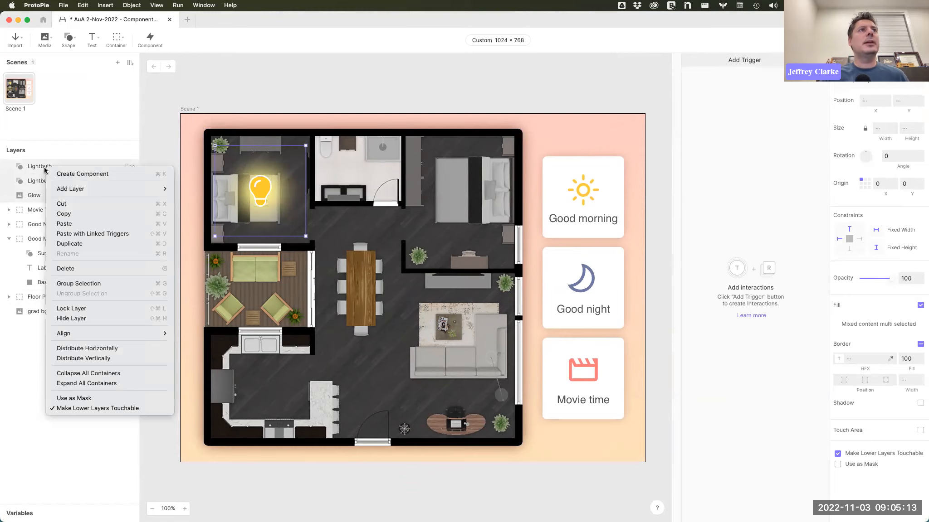
{"action": "left_click", "coordinate": [79, 175]}
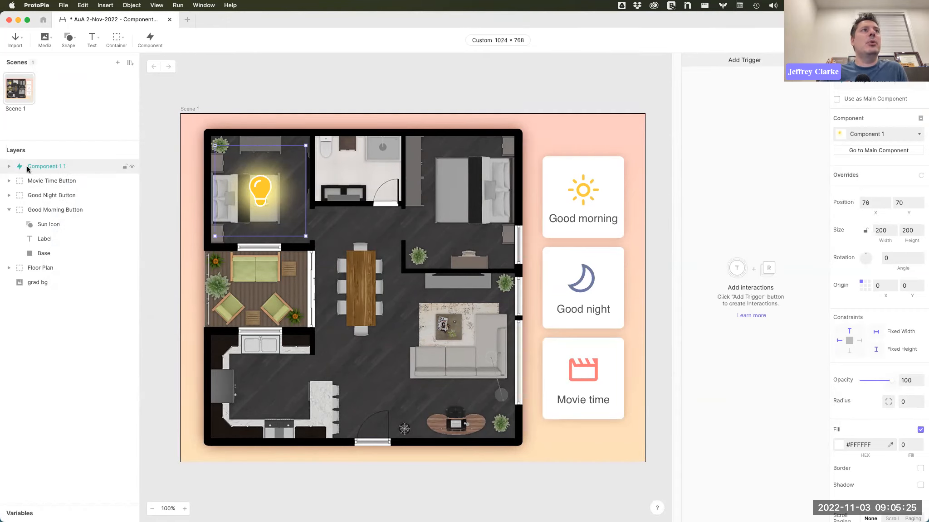
Show the component library and select the new lightbulb component among the local components.
{"action": "left_click", "coordinate": [130, 64]}
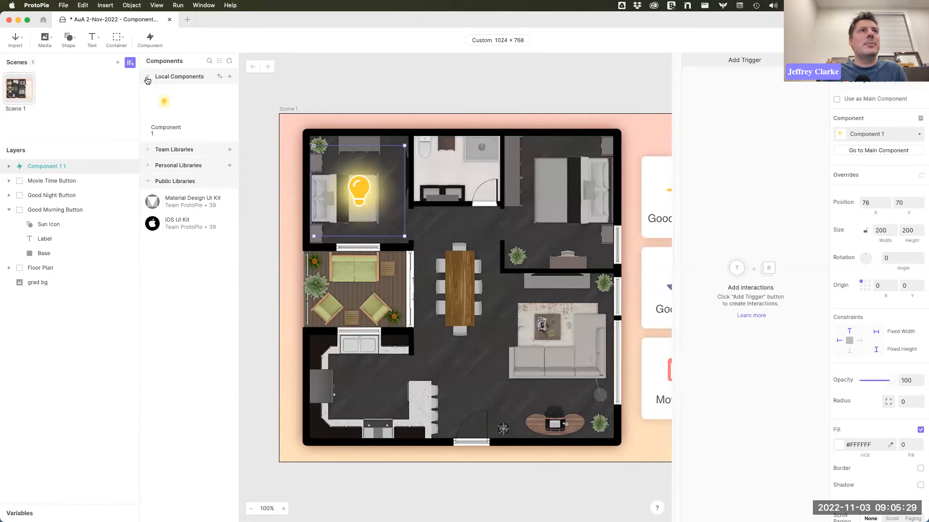
{"action": "left_click", "coordinate": [161, 128]}
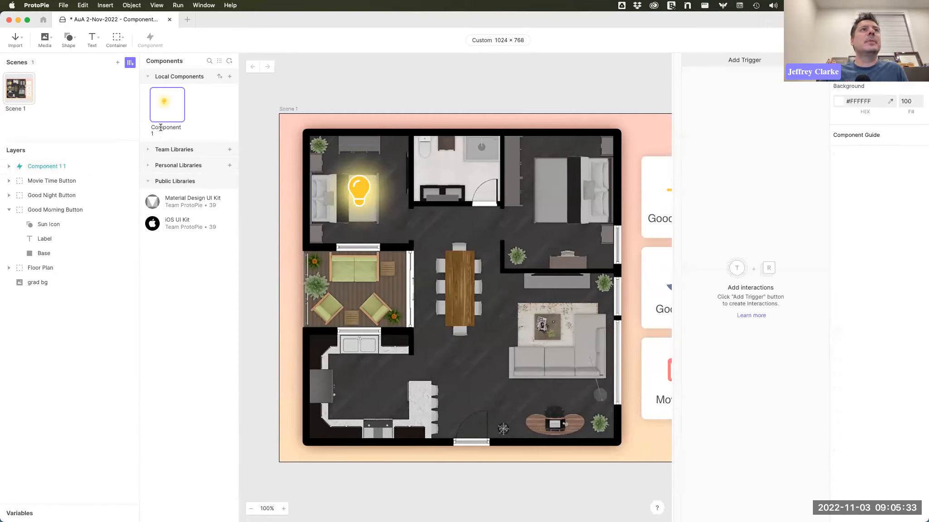
{"action": "left_click", "coordinate": [131, 64]}
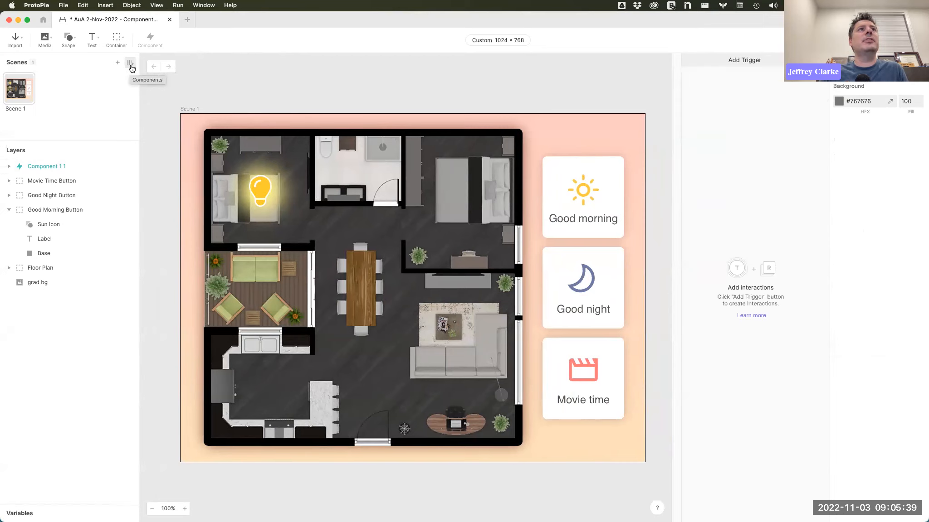
{"action": "left_click", "coordinate": [131, 64]}
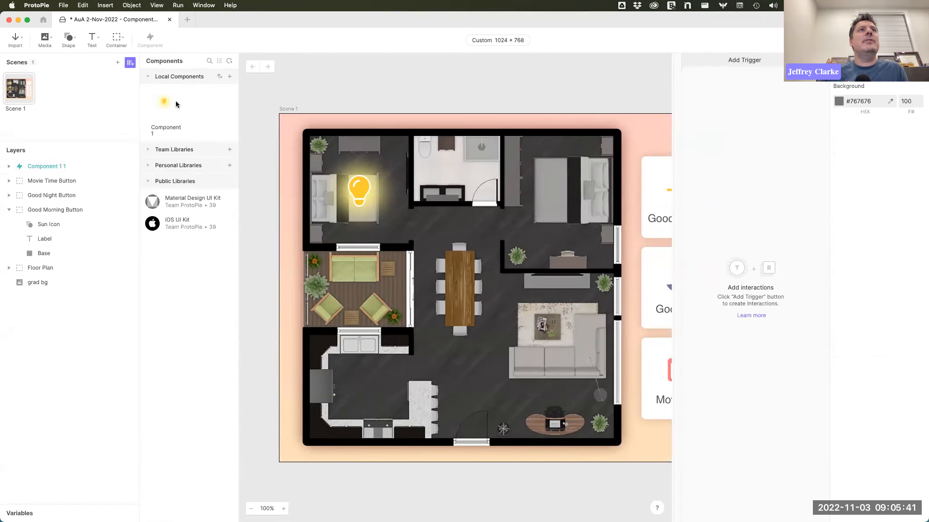
{"action": "left_click", "coordinate": [155, 132]}
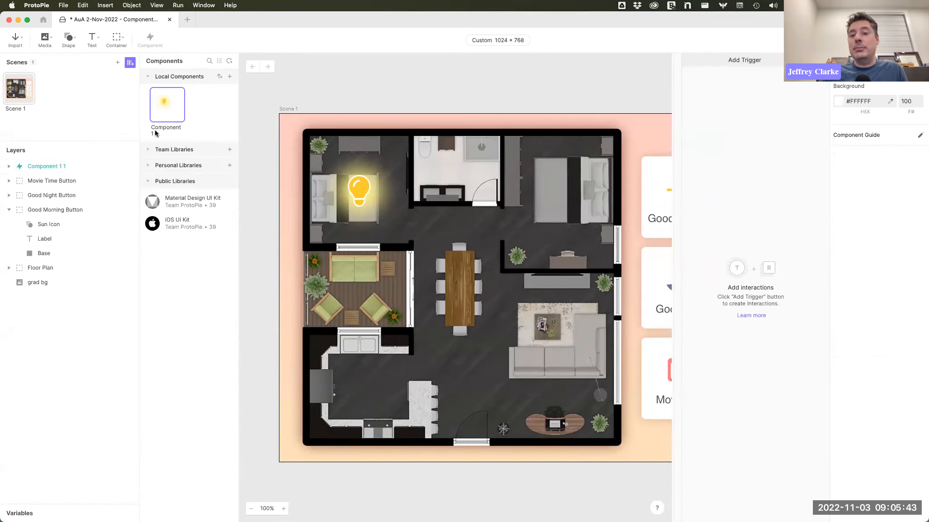
Rename the local lightbulb component as Liught Control.
{"action": "double_click", "coordinate": [161, 129]}
{"action": "type", "text": "Liught Control"}
{"action": "key", "text": "Return"}
Rename the lightbulb component's instance layer in Scene 1 as Bedroom 2.
{"action": "left_click", "coordinate": [45, 166]}
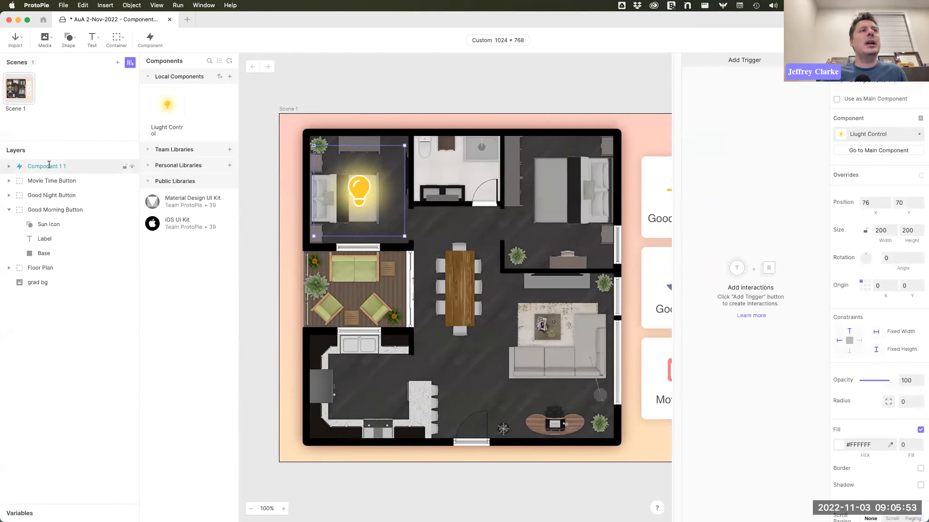
{"action": "double_click", "coordinate": [49, 164]}
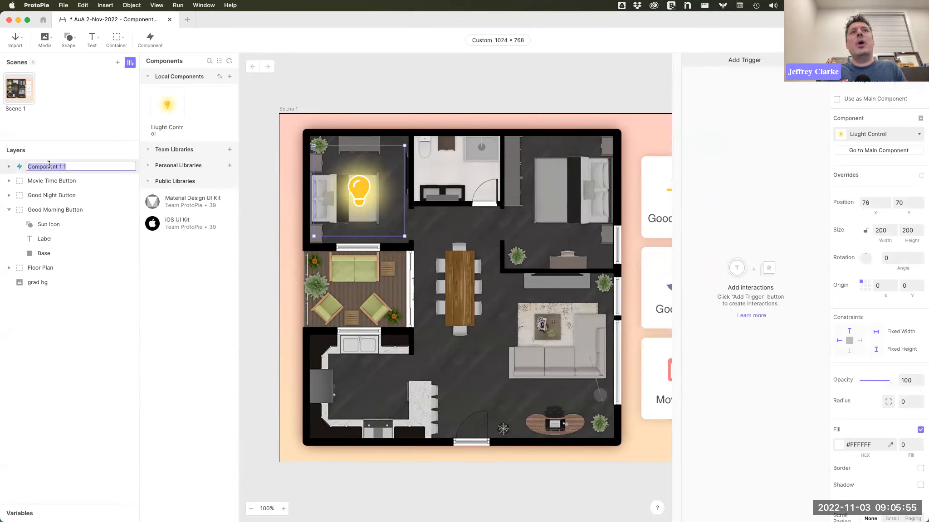
{"action": "type", "text": "Bedroom 2"}
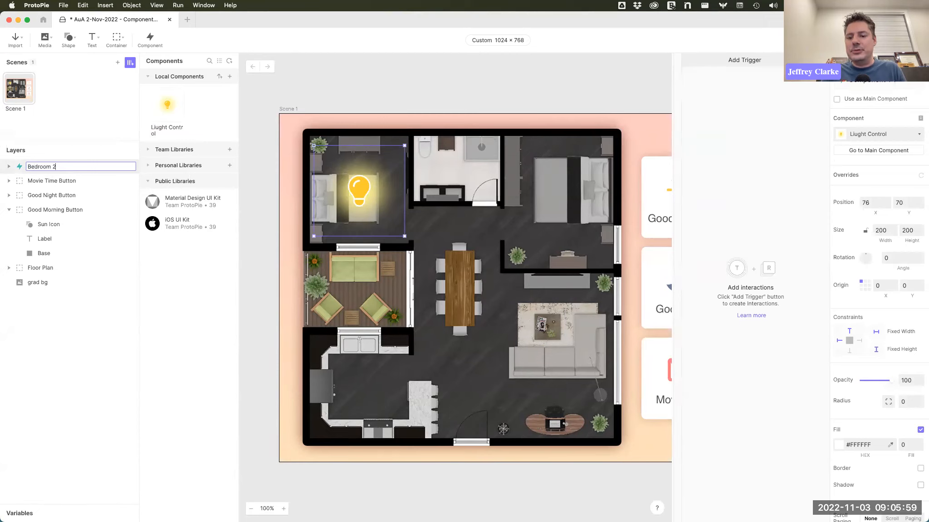
{"action": "key", "text": "Return"}
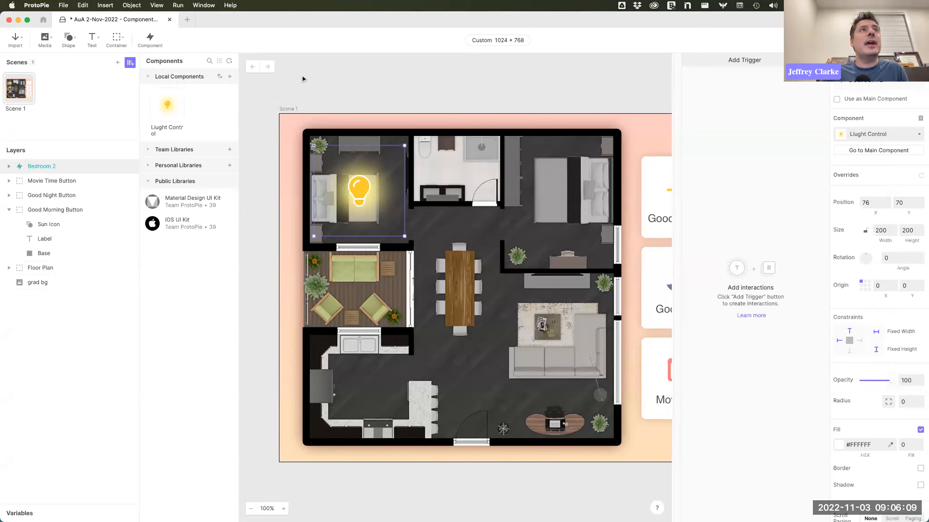
Correct the local lightbulb component's name to Light Control and open the component for editing.
{"action": "left_click", "coordinate": [167, 105]}
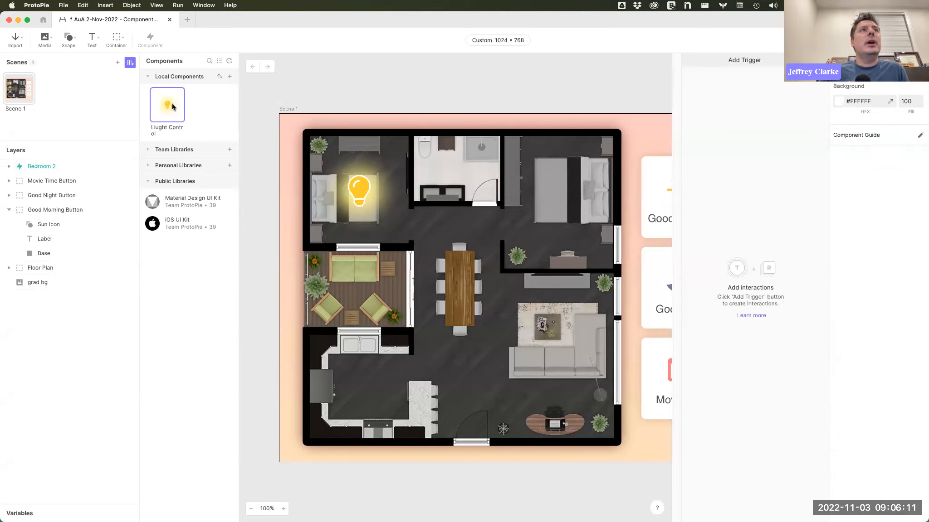
{"action": "double_click", "coordinate": [159, 127]}
{"action": "type", "text": "Light Control"}
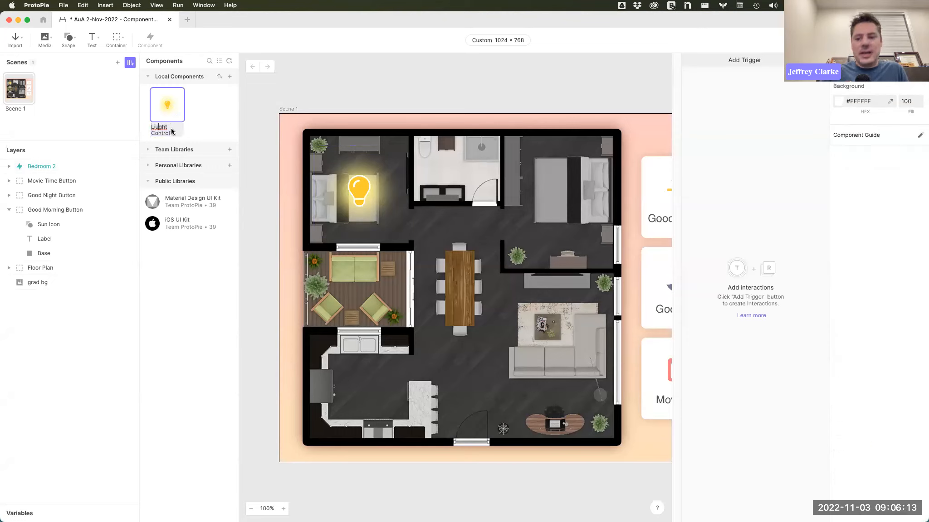
{"action": "left_click", "coordinate": [238, 133]}
{"action": "left_click", "coordinate": [168, 106]}
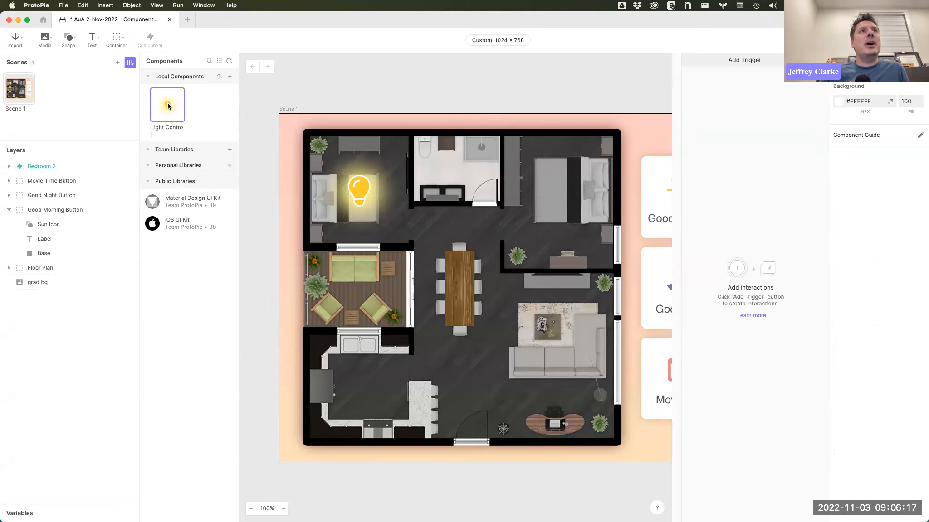
{"action": "double_click", "coordinate": [167, 106]}
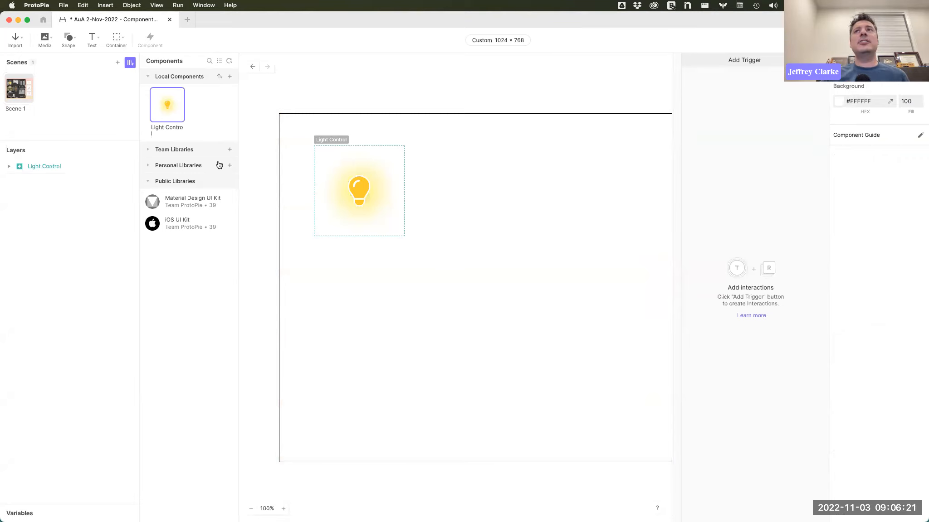
Add a Tap trigger to the Light Control layer and place a condition under it.
{"action": "left_click", "coordinate": [8, 167]}
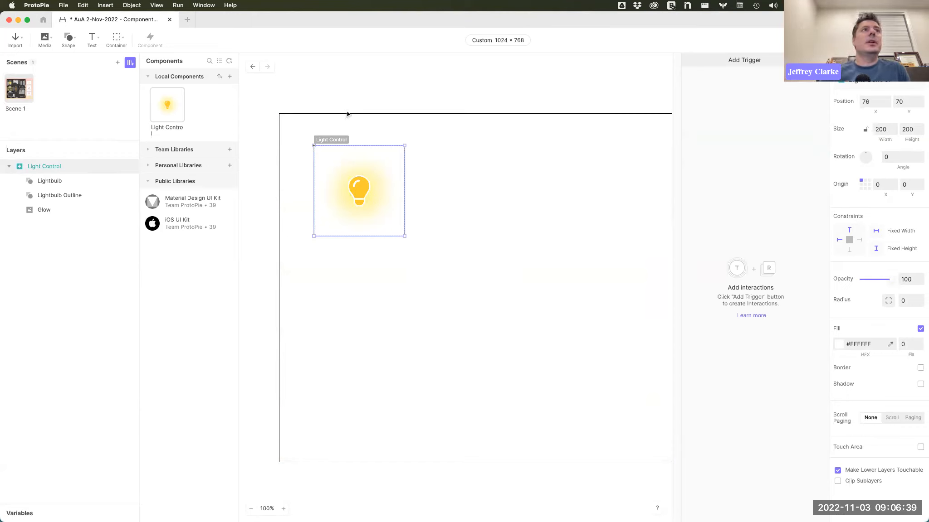
{"action": "left_click", "coordinate": [484, 248]}
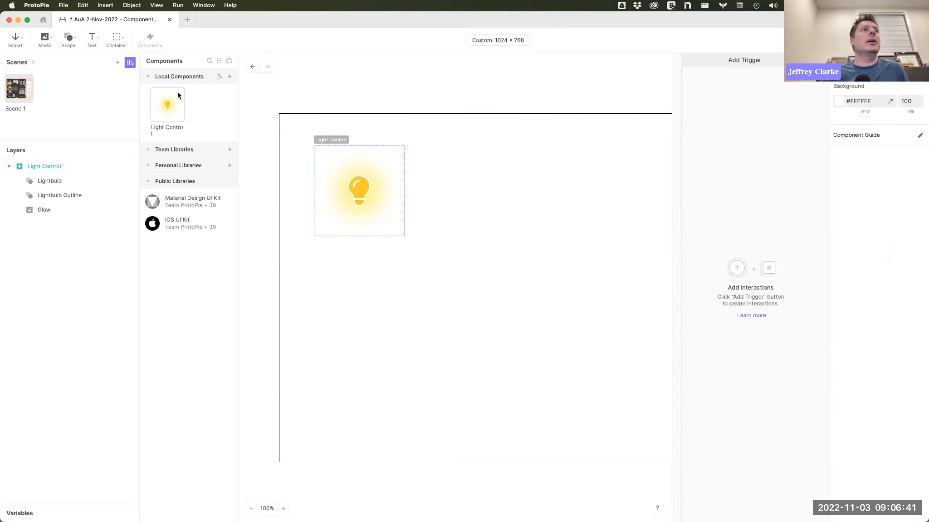
{"action": "left_click", "coordinate": [42, 167]}
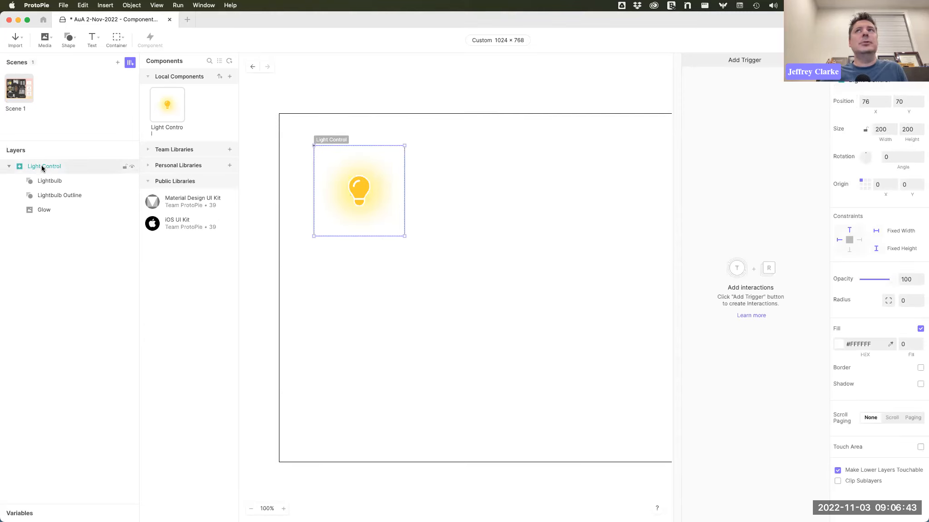
{"action": "left_click", "coordinate": [748, 59]}
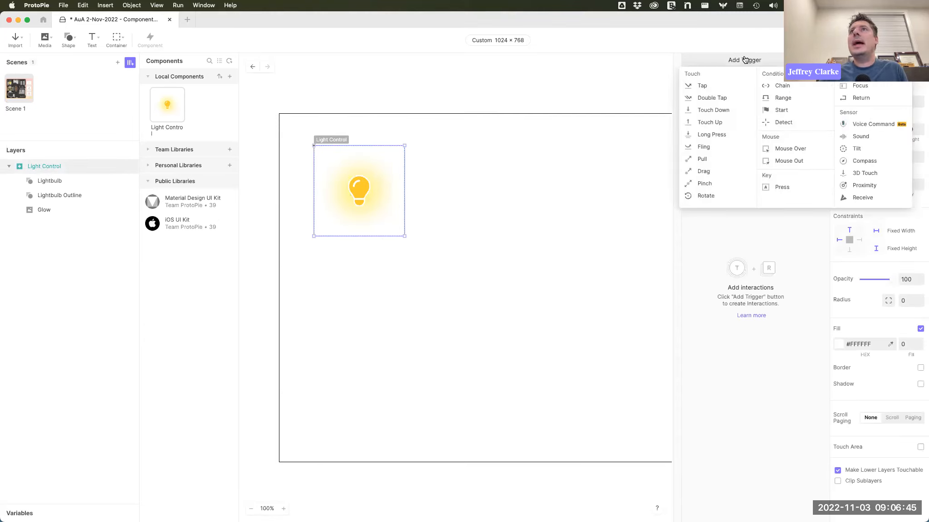
{"action": "left_click", "coordinate": [703, 87]}
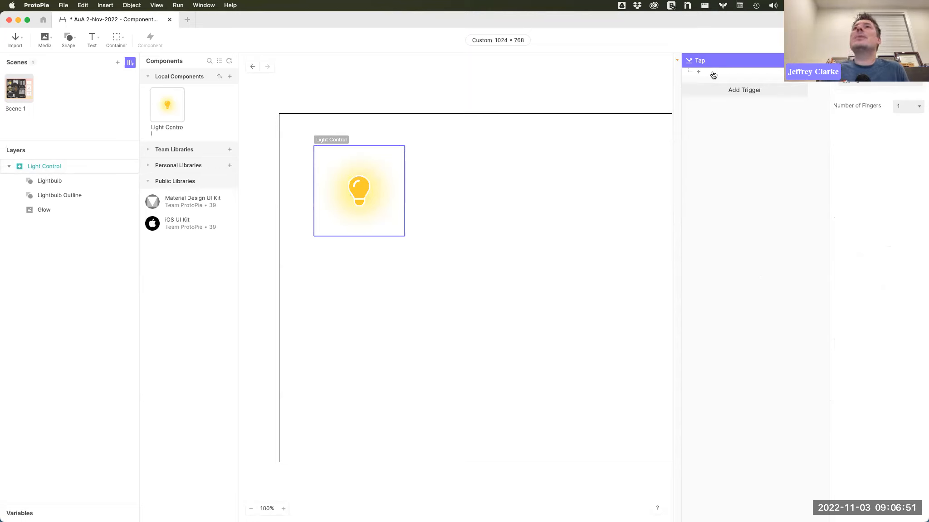
{"action": "left_click", "coordinate": [713, 75]}
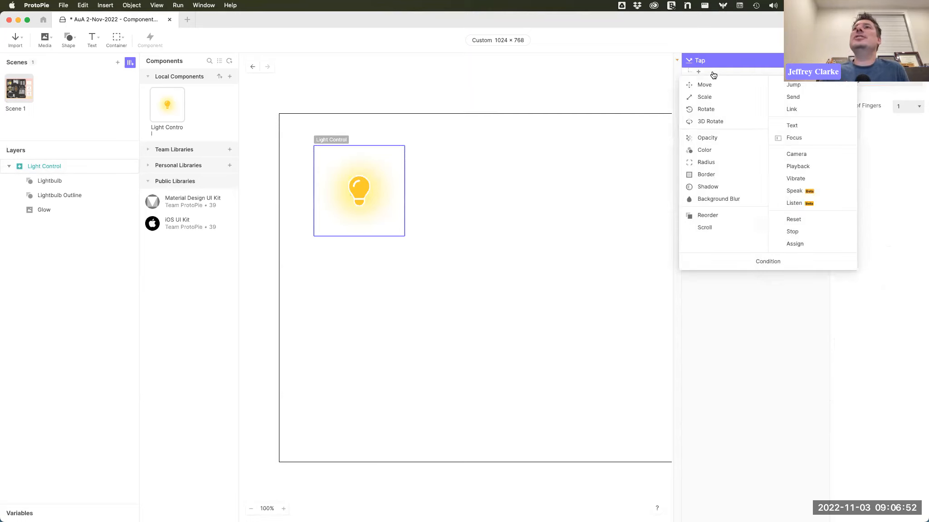
{"action": "left_click", "coordinate": [766, 262]}
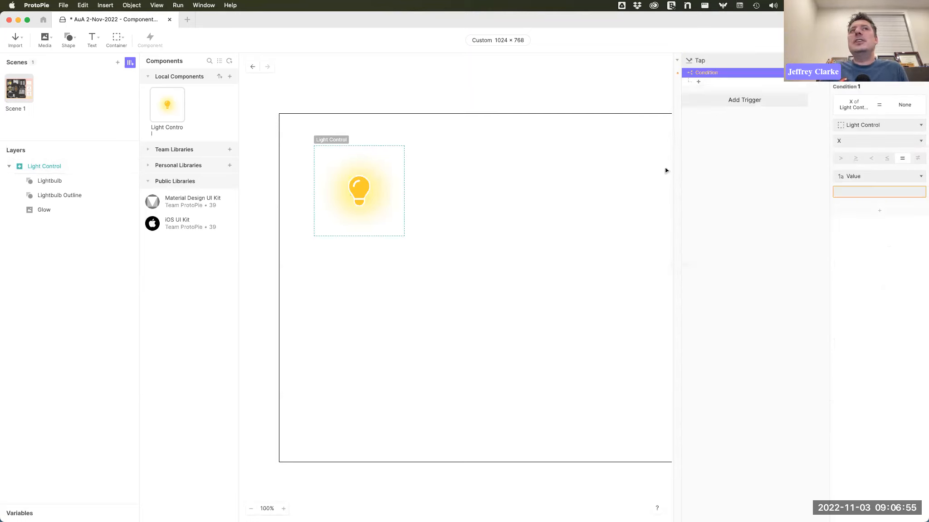
Set the Tap trigger's condition to check that the Glow layer's opacity equals 100.
{"action": "left_click", "coordinate": [44, 210]}
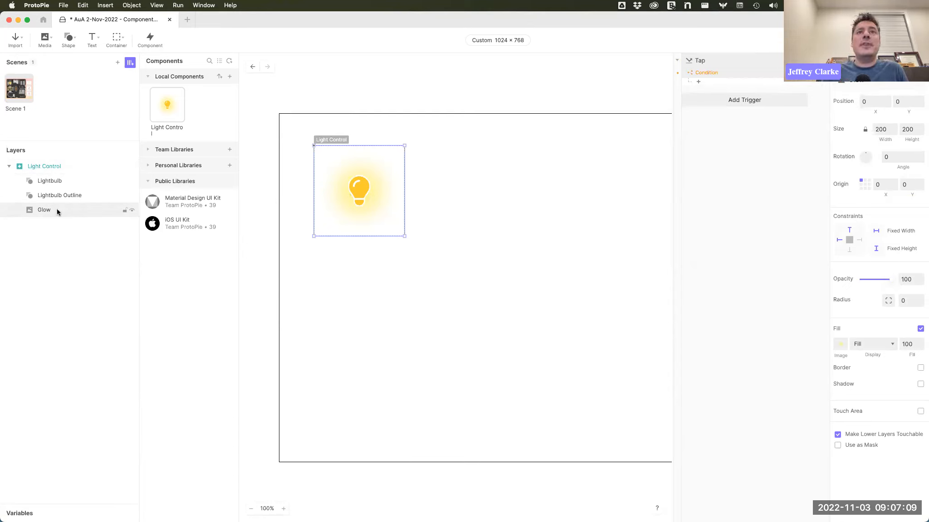
{"action": "left_click", "coordinate": [715, 73]}
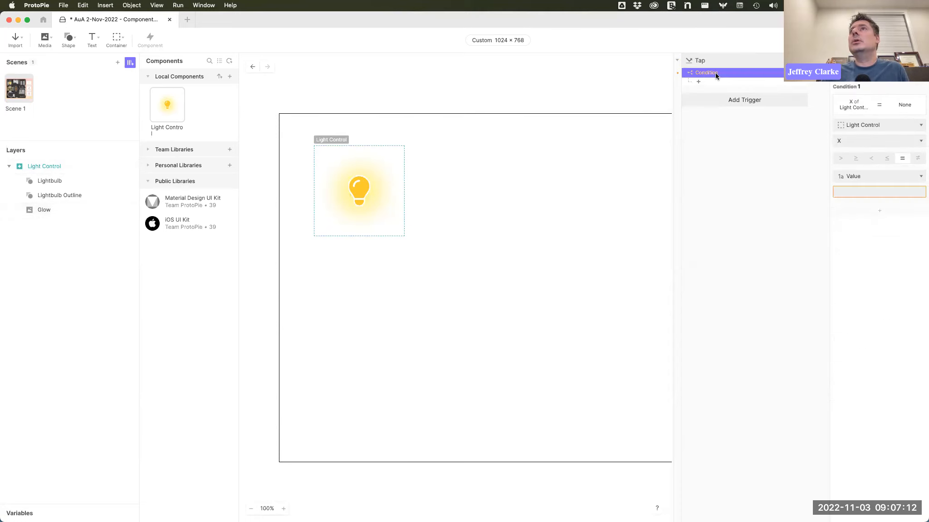
{"action": "left_click", "coordinate": [864, 126]}
{"action": "left_click", "coordinate": [866, 208]}
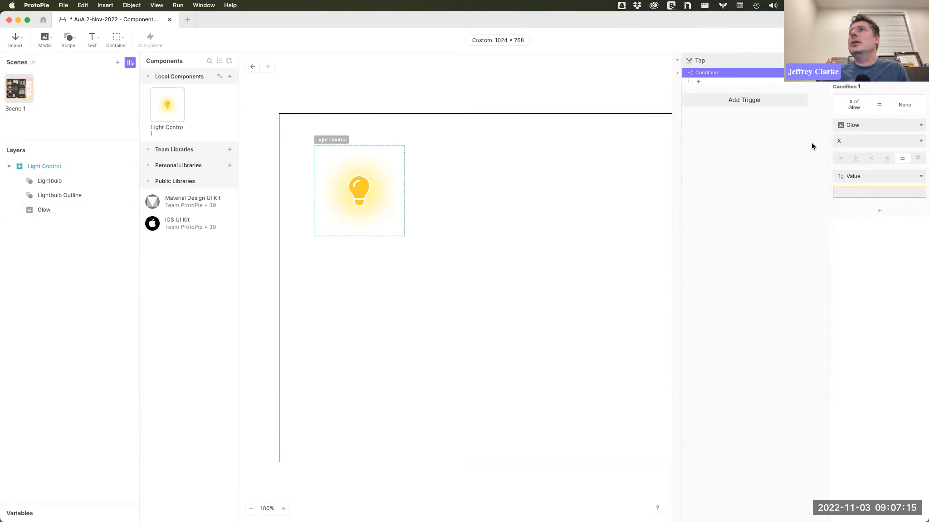
{"action": "left_click", "coordinate": [852, 140]}
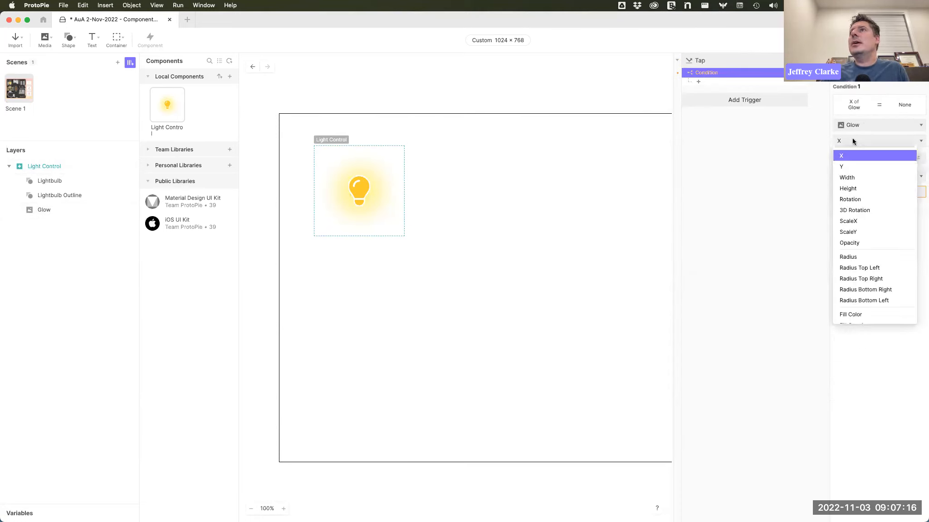
{"action": "left_click", "coordinate": [854, 244]}
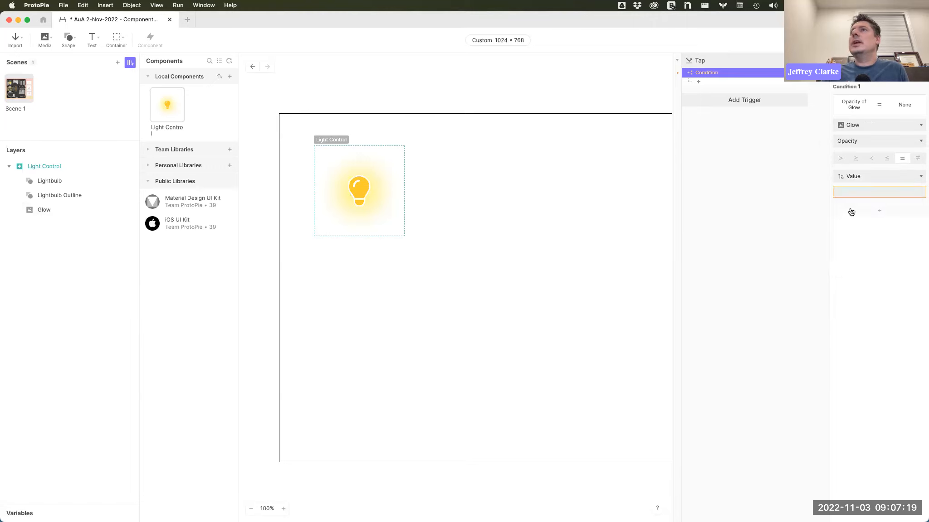
{"action": "left_click", "coordinate": [850, 192]}
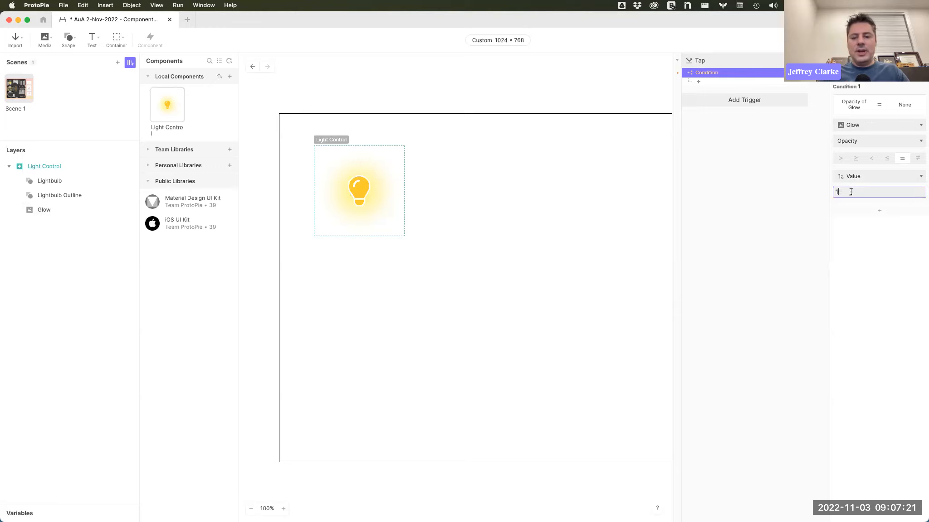
{"action": "key", "text": "Return"}
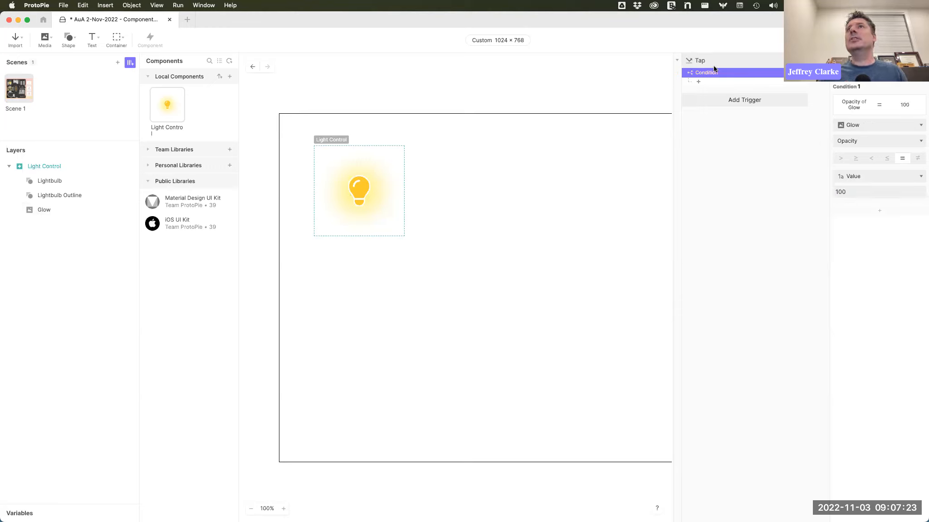
Rename the condition as "Condition ON, turn off" and add a Color response under it.
{"action": "double_click", "coordinate": [712, 72]}
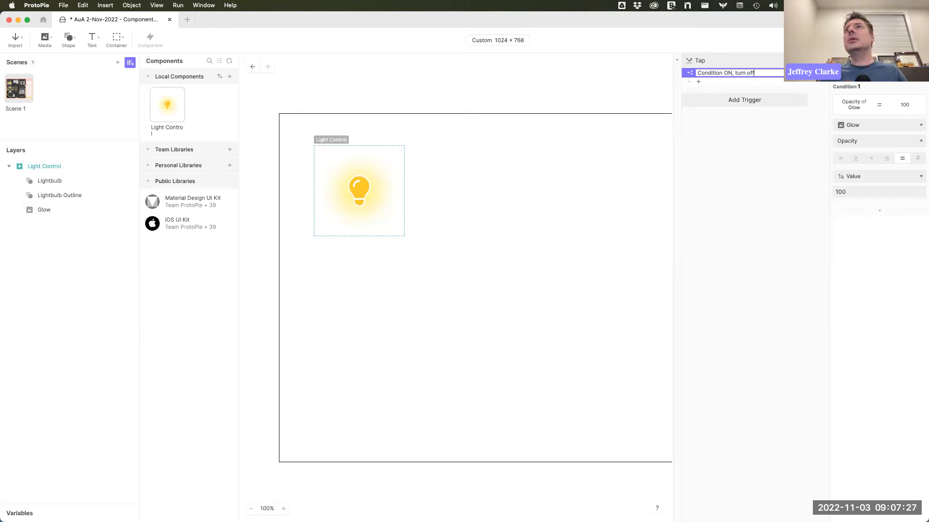
{"action": "key", "text": "Return"}
{"action": "left_click", "coordinate": [700, 83]}
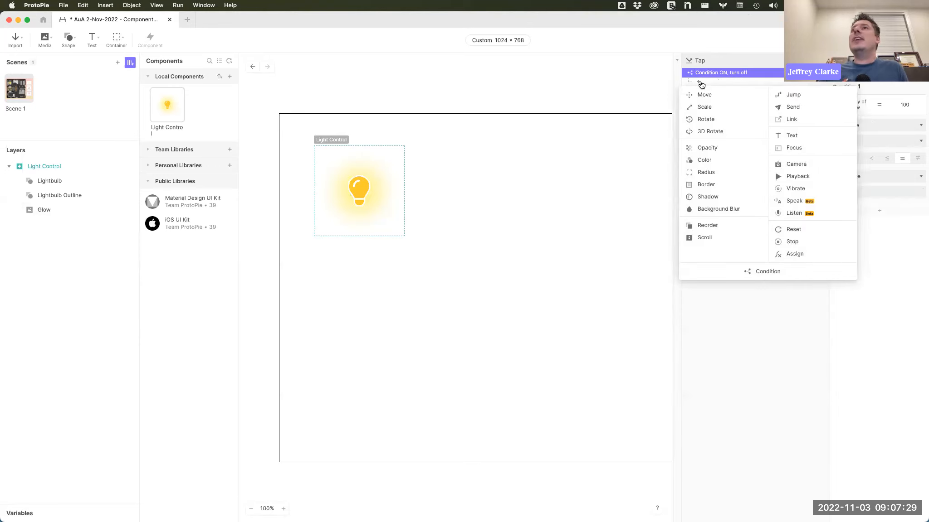
{"action": "left_click", "coordinate": [710, 161]}
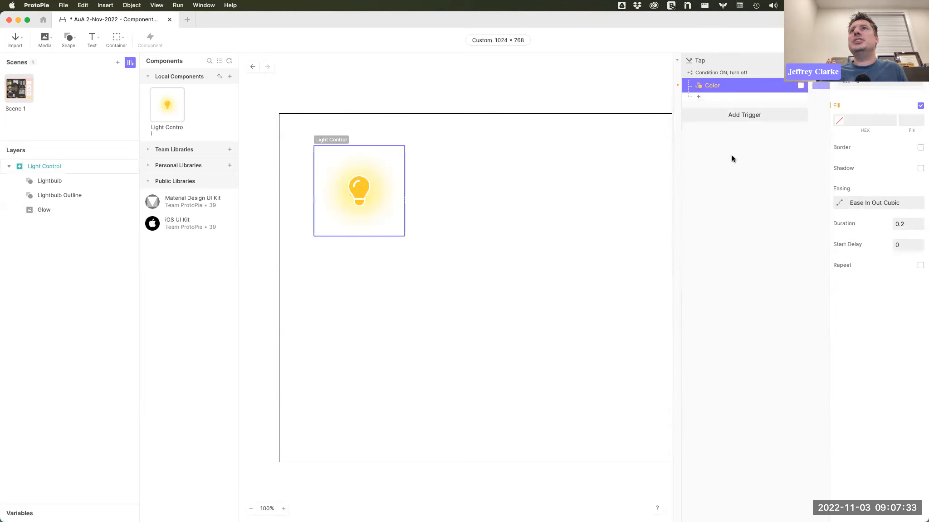
Copy the fill hex code of the moon icon on Scene 1's Good night button.
{"action": "left_click", "coordinate": [19, 88]}
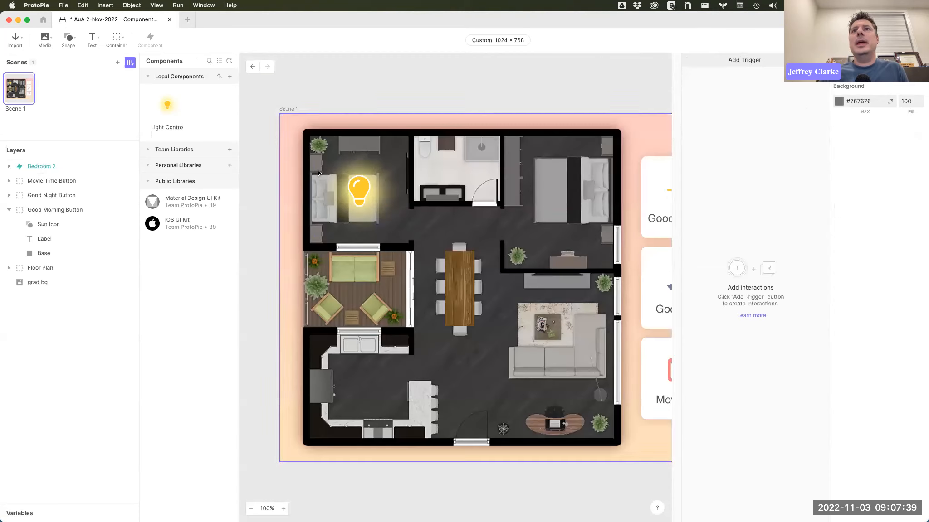
{"action": "scroll", "coordinate": [317, 172], "scroll_direction": "right", "scroll_amount": 5}
{"action": "left_click", "coordinate": [572, 280]}
{"action": "left_click", "coordinate": [572, 280]}
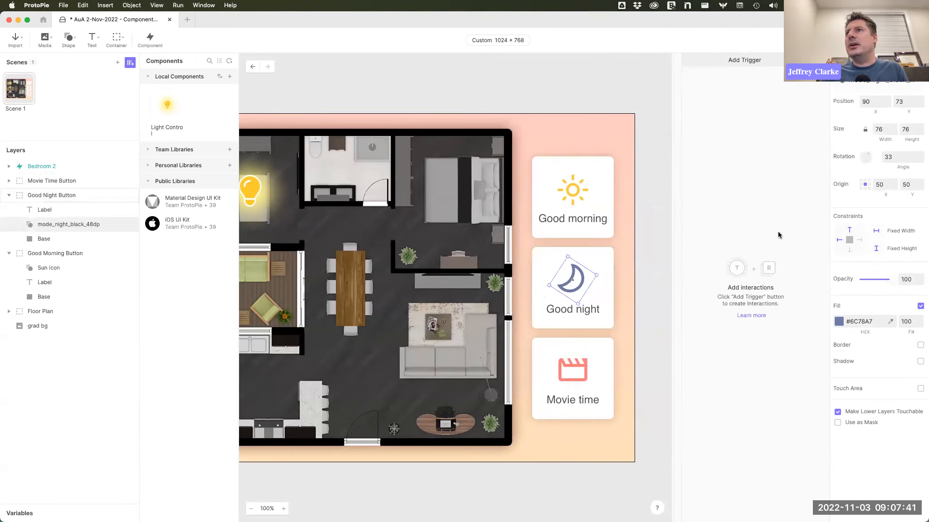
{"action": "left_click", "coordinate": [862, 323]}
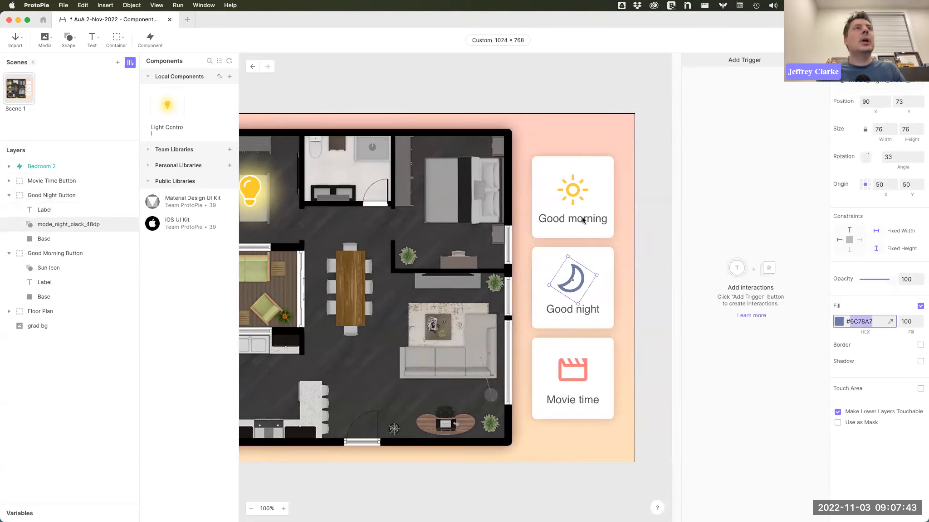
Set the fill of the Color response in the Light Control component to #6C78A7.
{"action": "left_click", "coordinate": [171, 104]}
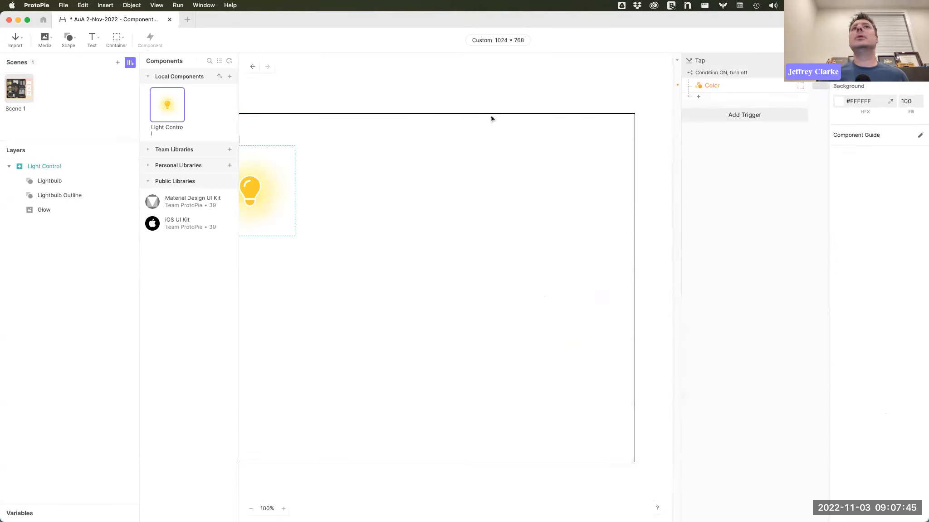
{"action": "scroll", "coordinate": [462, 168], "scroll_direction": "left", "scroll_amount": 3}
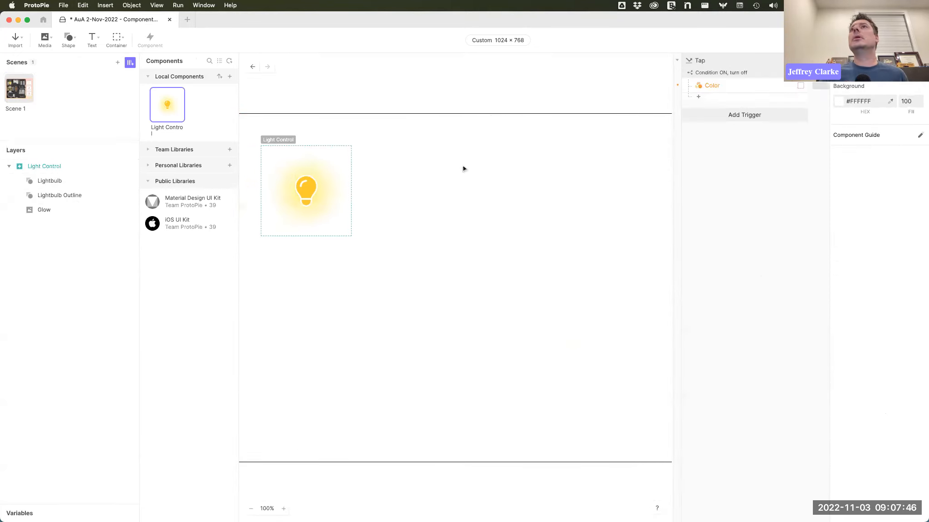
{"action": "left_click", "coordinate": [713, 85]}
{"action": "left_click", "coordinate": [861, 121]}
{"action": "type", "text": "#6C78A7"}
{"action": "key", "text": "Return"}
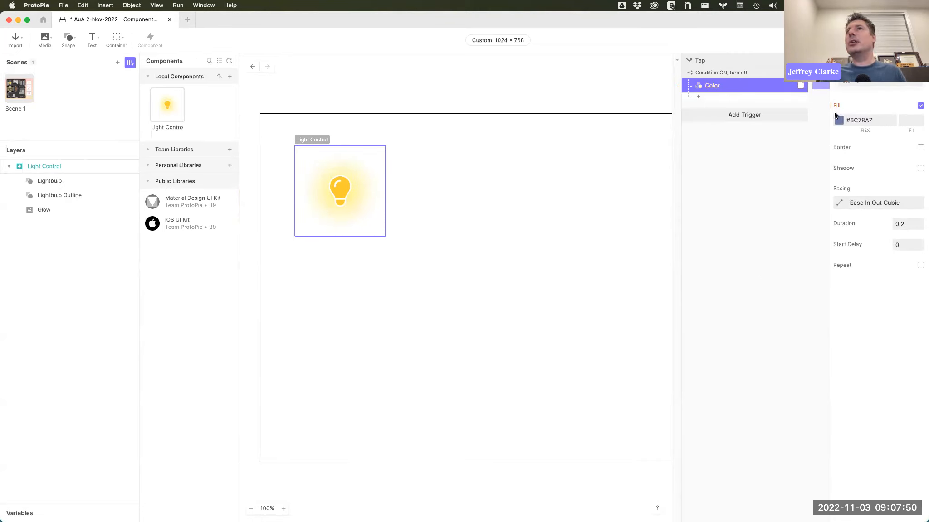
Add an Opacity response under the condition that takes the Glow layer's opacity to 0.
{"action": "left_click", "coordinate": [714, 98]}
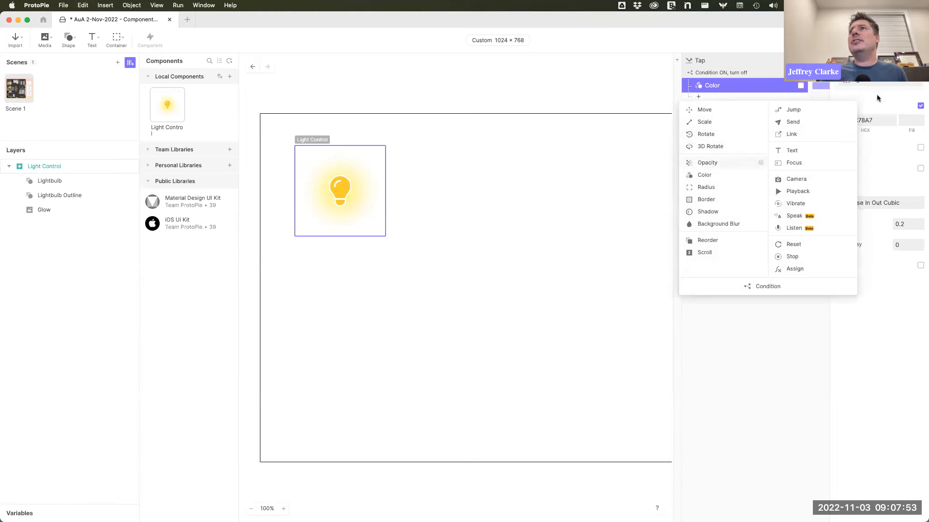
{"action": "left_click", "coordinate": [707, 162]}
{"action": "left_click", "coordinate": [878, 82]}
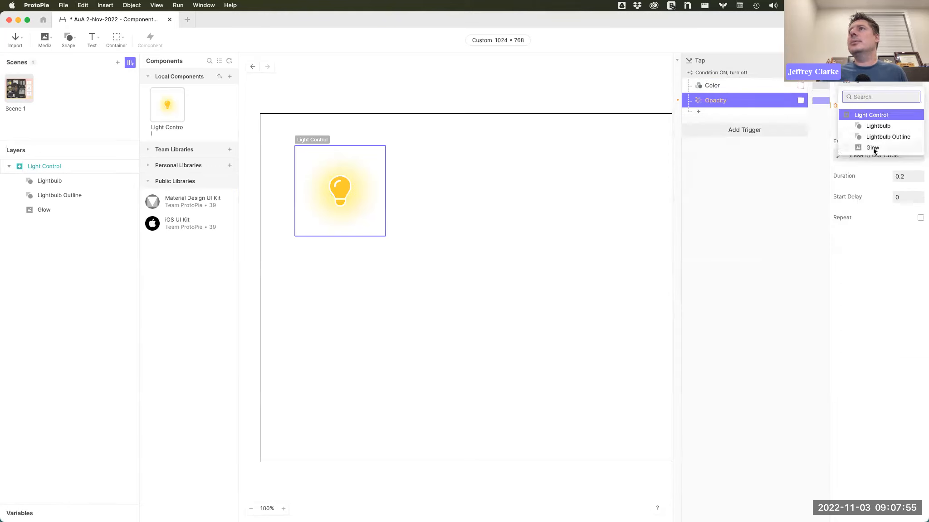
{"action": "left_click", "coordinate": [873, 148]}
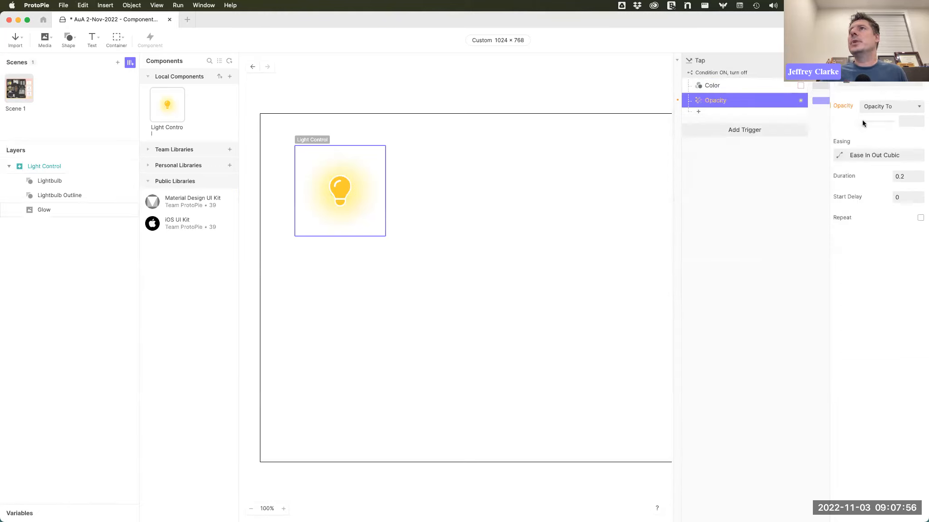
Rename the Color response as "Color Blue" and the Opacity response as "Opacity Glow to 0".
{"action": "left_click", "coordinate": [711, 87]}
{"action": "double_click", "coordinate": [711, 87]}
{"action": "type", "text": "Blue"}
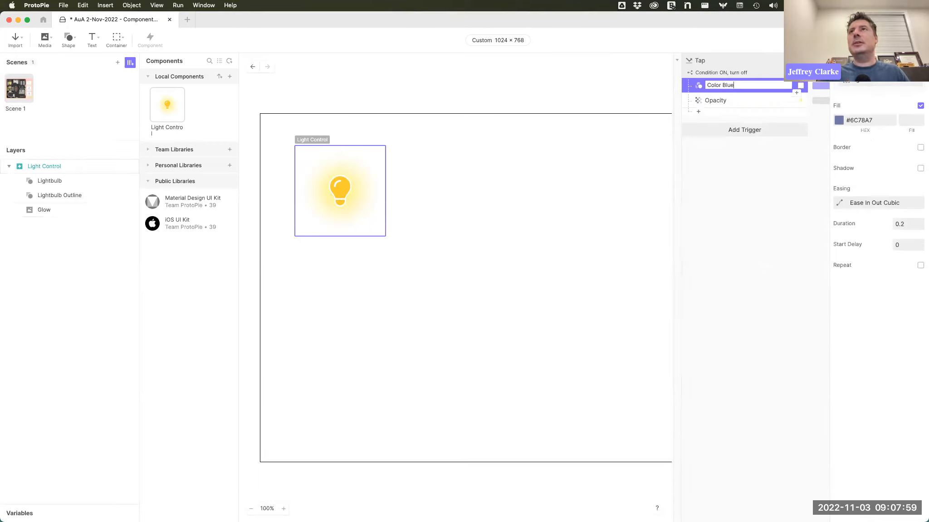
{"action": "key", "text": "Return"}
{"action": "double_click", "coordinate": [729, 99]}
{"action": "left_click", "coordinate": [729, 100]}
{"action": "type", "text": "Glow to 0"}
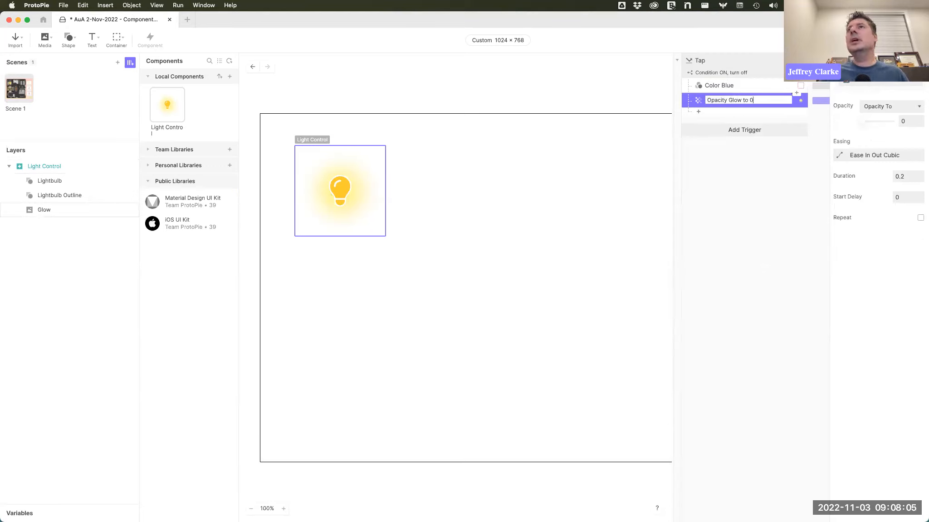
{"action": "key", "text": "Return"}
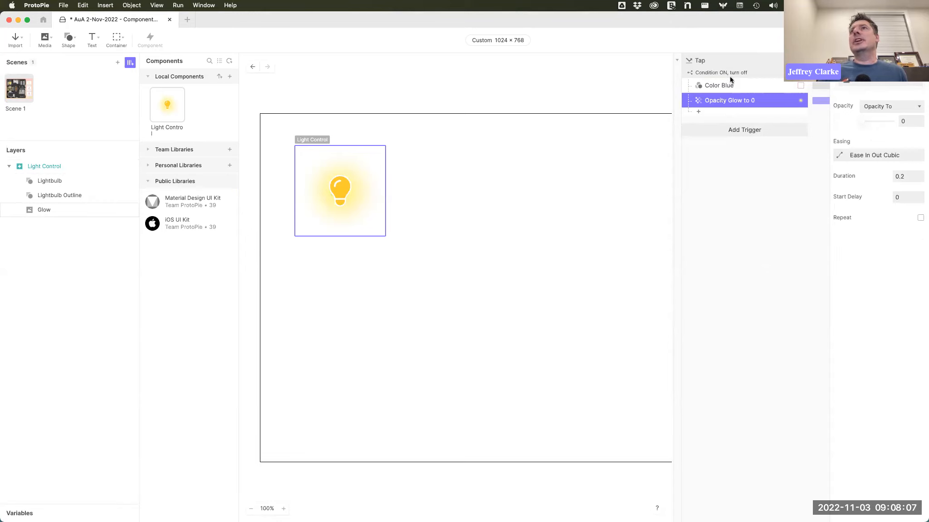
Duplicate the "Condition ON, turn off" condition with its responses and rename the copy as "Condition OFF, turn on".
{"action": "left_click", "coordinate": [752, 73]}
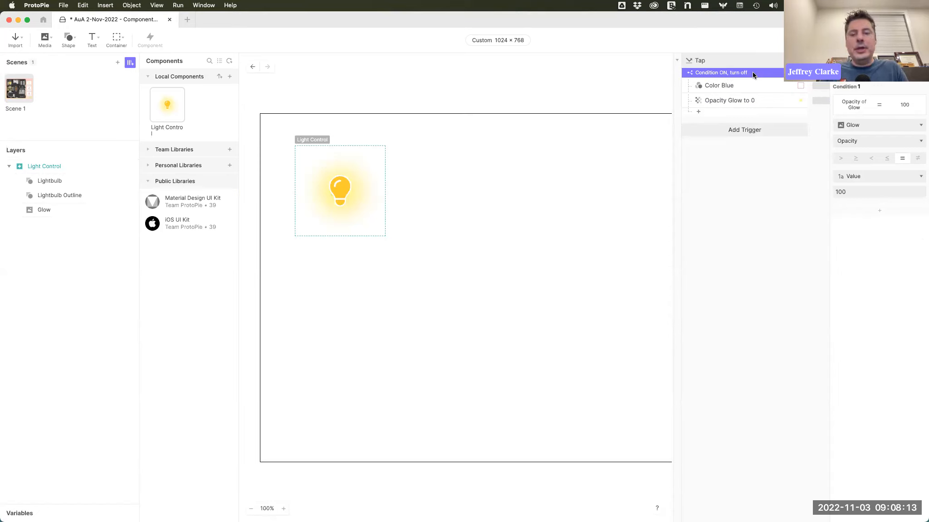
{"action": "key", "text": "super+d"}
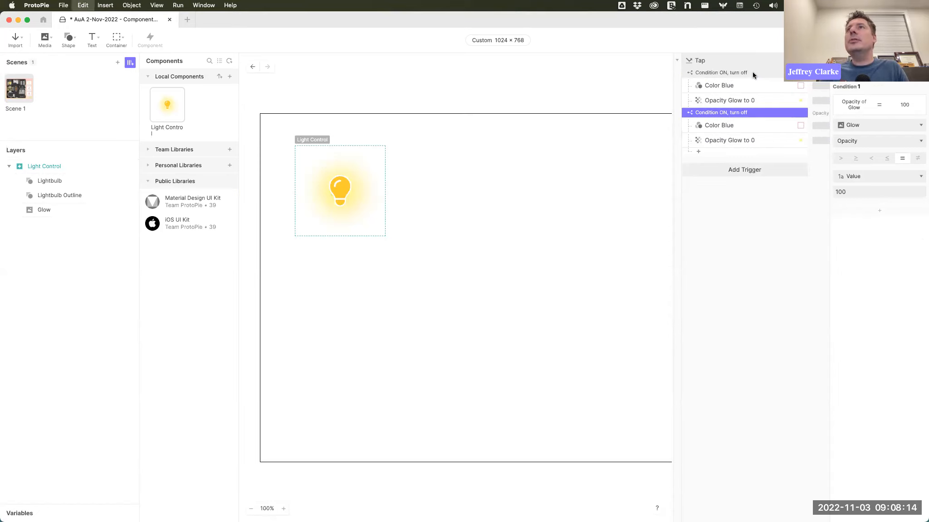
{"action": "double_click", "coordinate": [729, 112]}
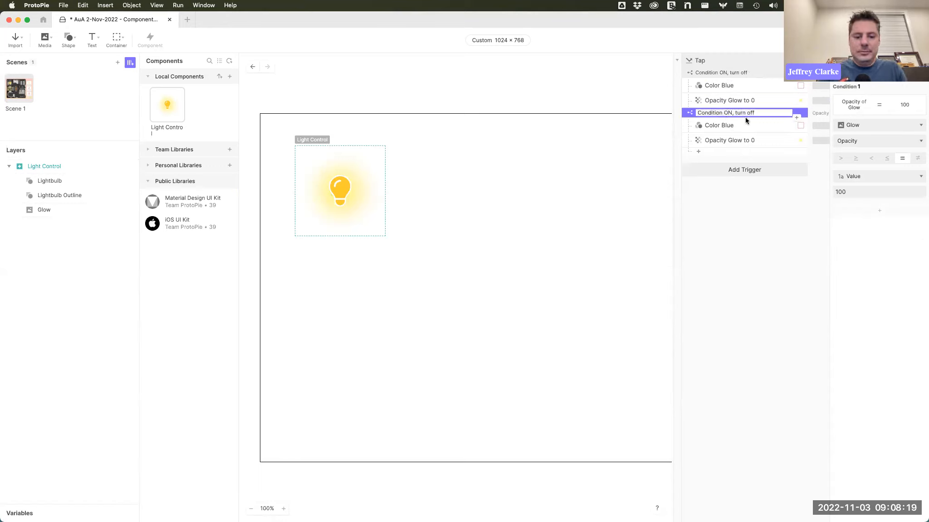
{"action": "key", "text": "BackSpace"}
{"action": "type", "text": "FF"}
{"action": "type", "text": "n"}
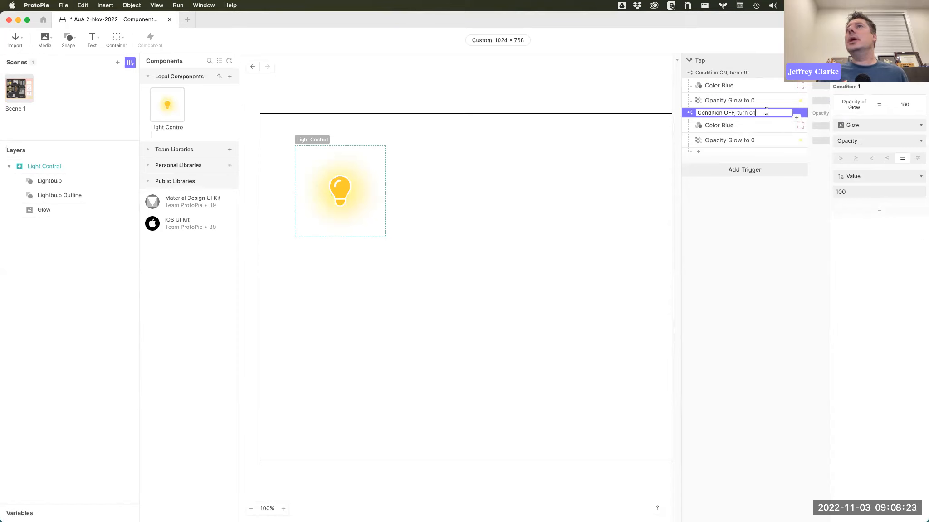
{"action": "key", "text": "Return"}
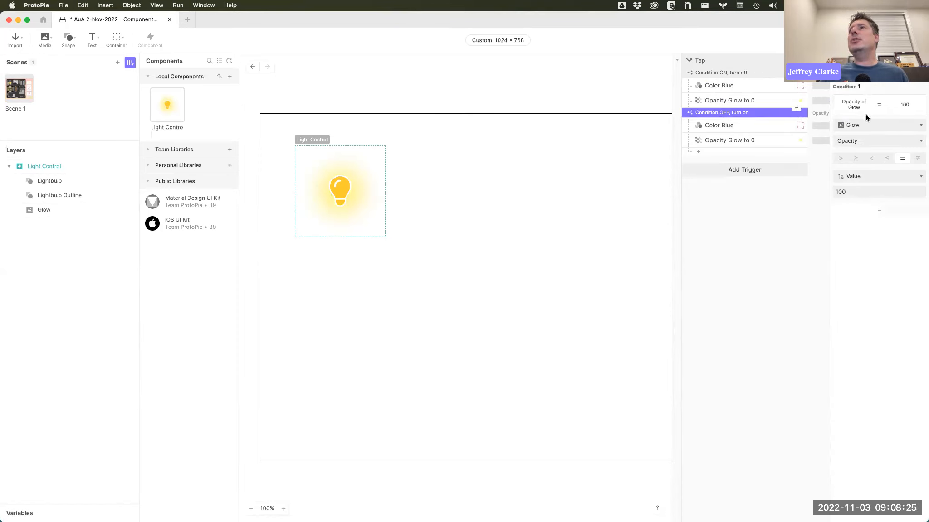
Set the Glow opacity value checked by the "Condition OFF, turn on" condition to 0.
{"action": "left_click", "coordinate": [856, 192]}
{"action": "type", "text": "0"}
{"action": "key", "text": "Return"}
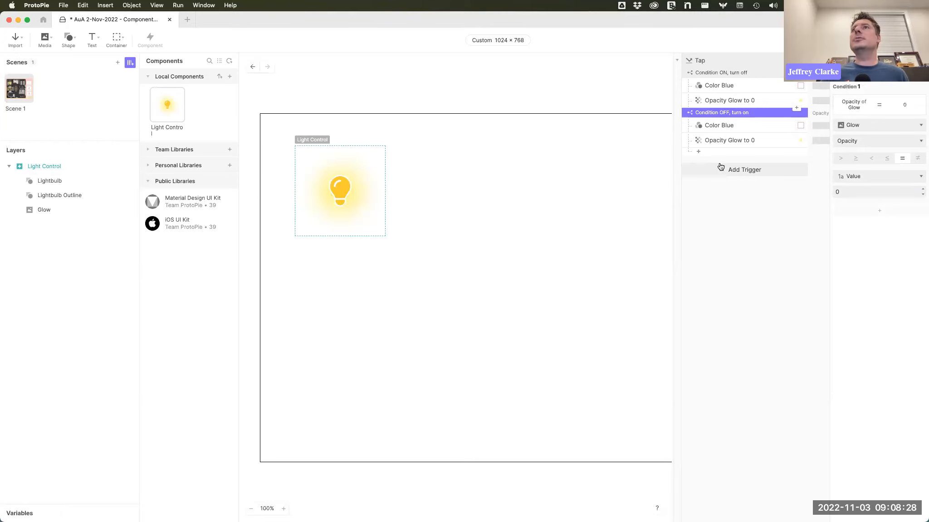
Set the "Condition OFF, turn on" Color response's fill to the lightbulb's yellow #FFCC00 and rename the response as "Color Yellow".
{"action": "left_click", "coordinate": [726, 126]}
{"action": "left_click", "coordinate": [839, 121]}
{"action": "left_click", "coordinate": [779, 214]}
{"action": "left_click", "coordinate": [342, 187]}
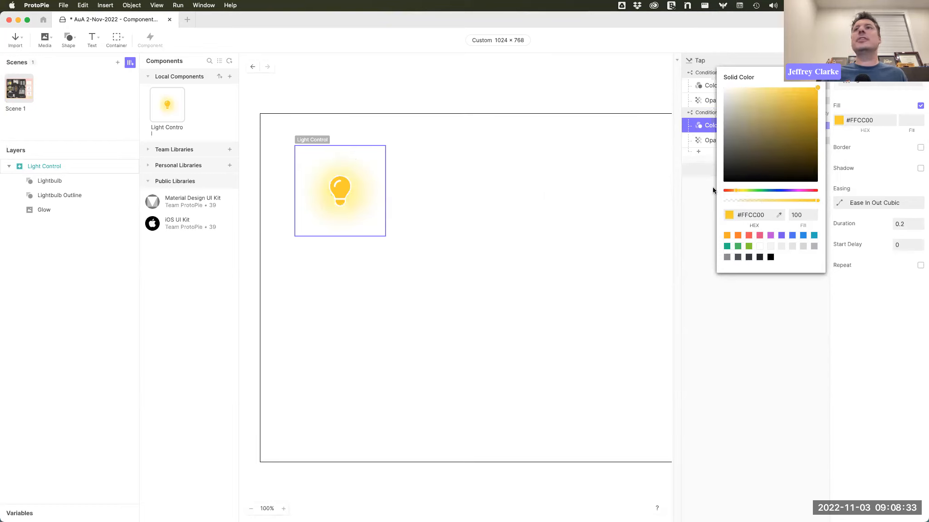
{"action": "left_click", "coordinate": [725, 126]}
{"action": "double_click", "coordinate": [725, 125]}
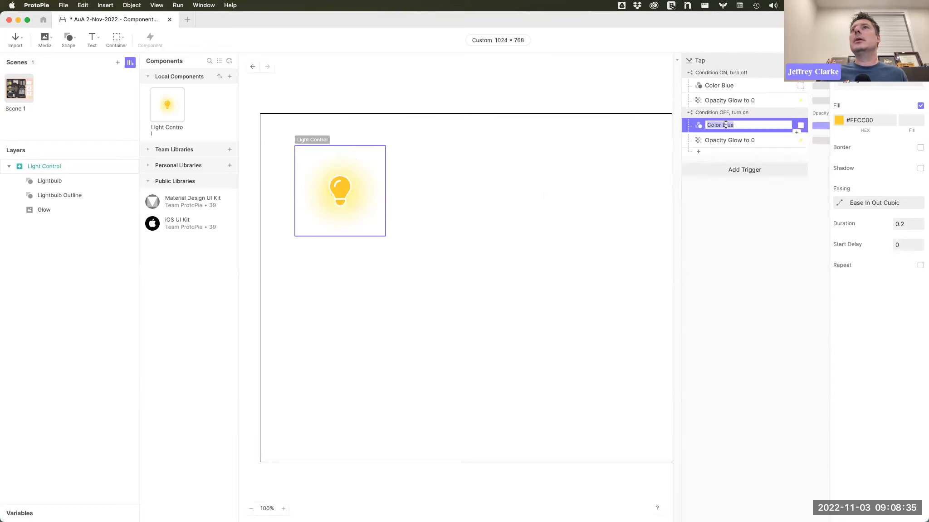
{"action": "type", "text": "Yellow"}
{"action": "key", "text": "Return"}
Set the Glow opacity response under "Condition OFF, turn on" to 100 and rename it as "Opacity Glow to 100".
{"action": "left_click", "coordinate": [760, 139]}
{"action": "left_click_drag", "start_coordinate": [862, 121], "coordinate": [919, 123]}
{"action": "double_click", "coordinate": [754, 141]}
{"action": "left_click", "coordinate": [749, 141]}
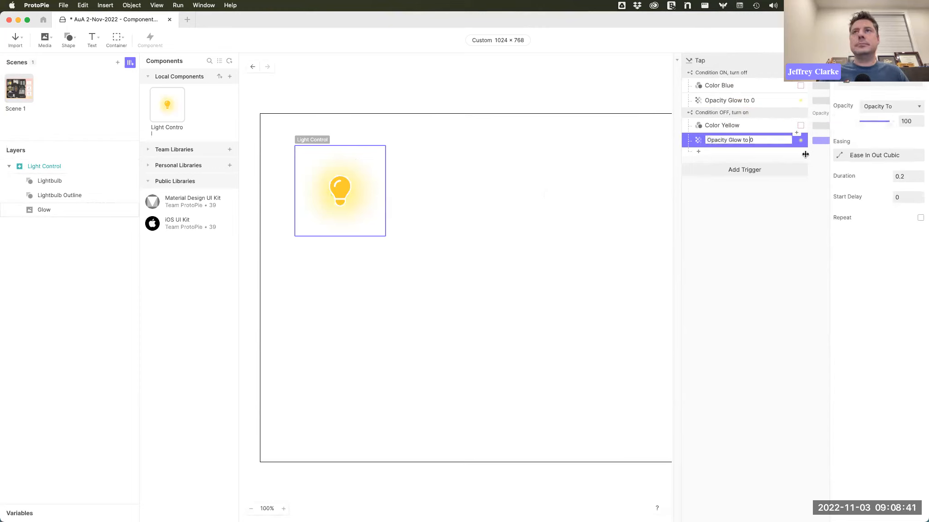
{"action": "type", "text": "10"}
{"action": "key", "text": "Return"}
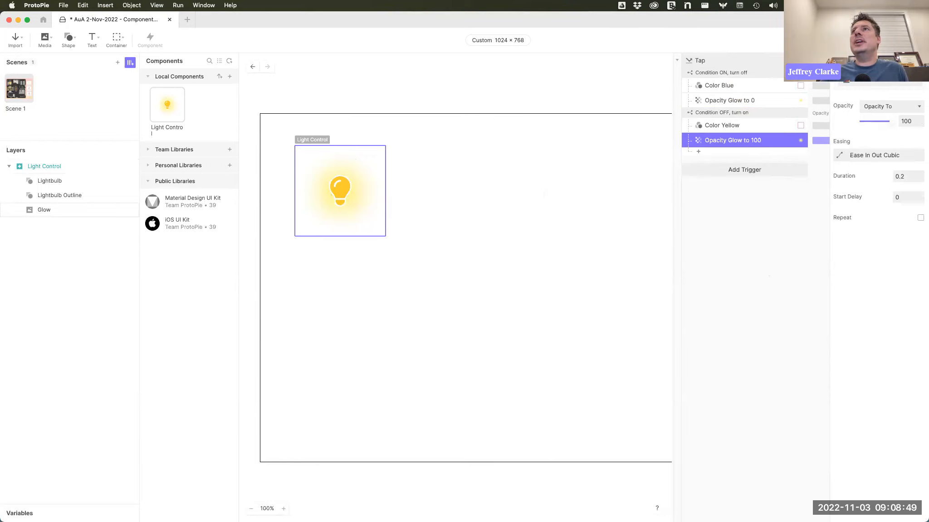
Preview the Light Control component, tap the lightbulb repeatedly to test the on/off toggle, and close the preview.
{"action": "left_click", "coordinate": [861, 40]}
{"action": "left_click_drag", "start_coordinate": [813, 19], "coordinate": [609, 98]}
{"action": "left_click", "coordinate": [339, 176]}
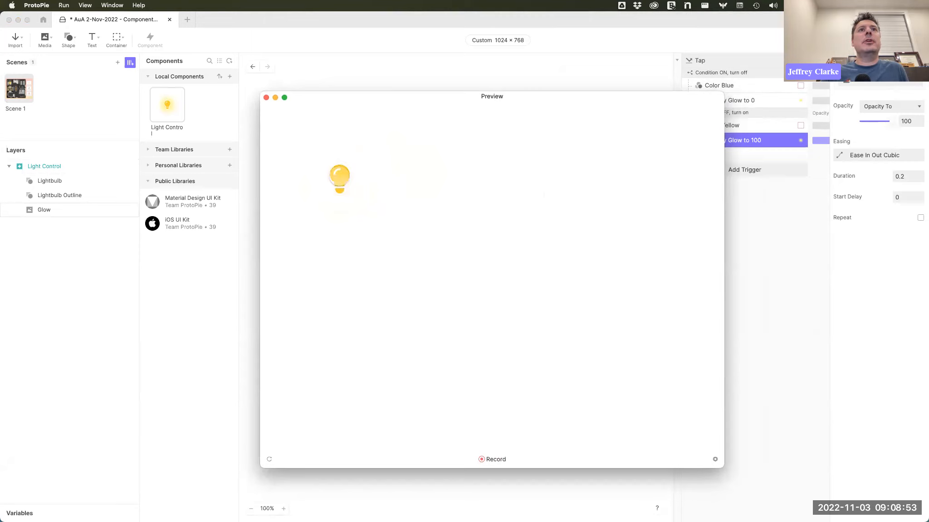
{"action": "left_click", "coordinate": [339, 176]}
{"action": "left_click", "coordinate": [340, 176]}
{"action": "left_click", "coordinate": [339, 176]}
{"action": "left_click", "coordinate": [339, 176]}
{"action": "left_click", "coordinate": [339, 176]}
{"action": "left_click", "coordinate": [266, 98]}
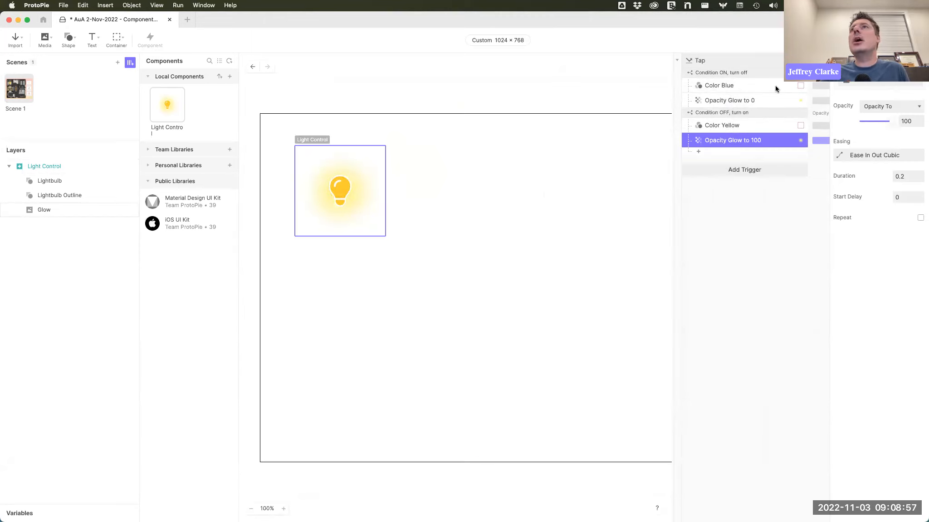
Retarget the Color Blue and Color Yellow responses from the whole Light Control to its Lightbulb layer.
{"action": "left_click", "coordinate": [742, 85]}
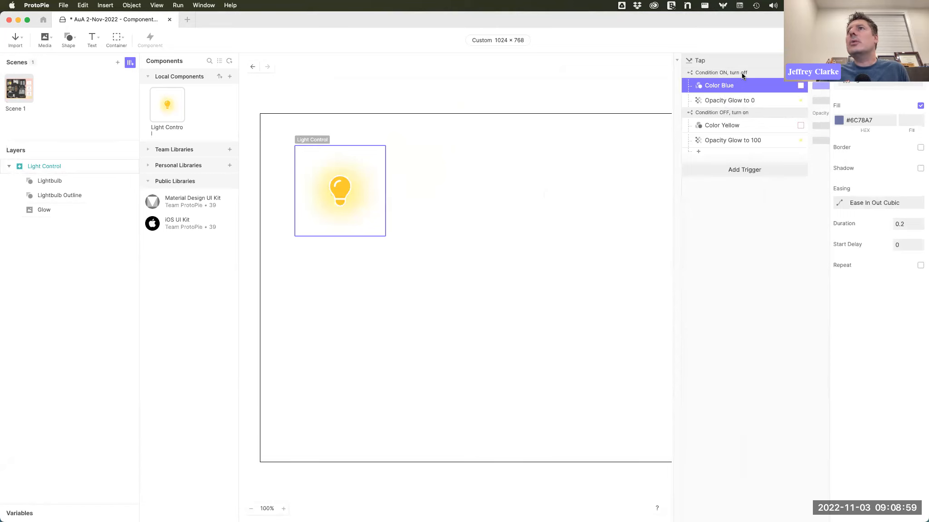
{"action": "left_click", "coordinate": [742, 74]}
{"action": "left_click", "coordinate": [750, 112]}
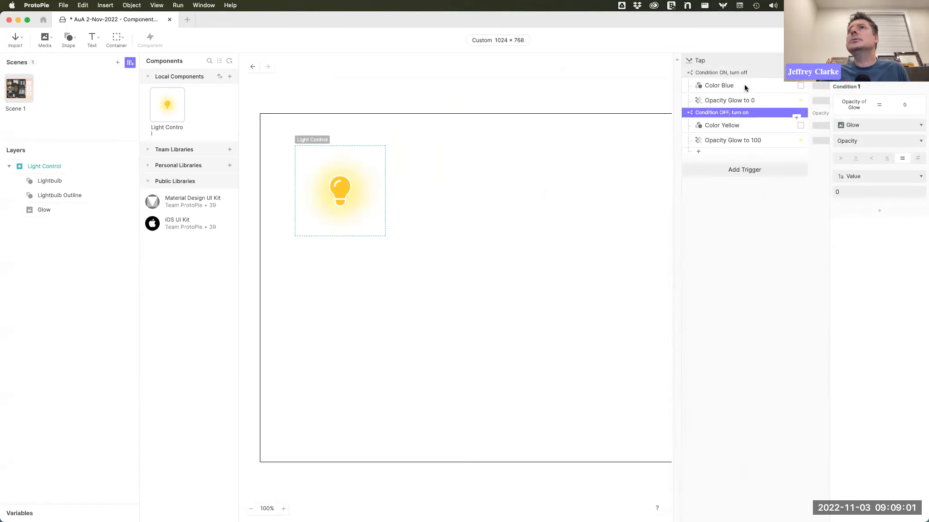
{"action": "left_click", "coordinate": [745, 87]}
{"action": "left_click", "coordinate": [744, 127]}
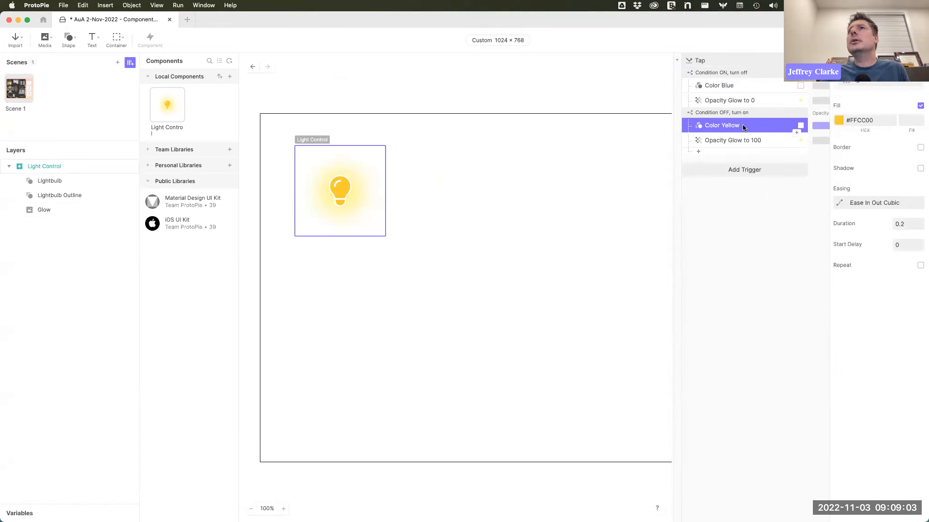
{"action": "left_click", "coordinate": [798, 85]}
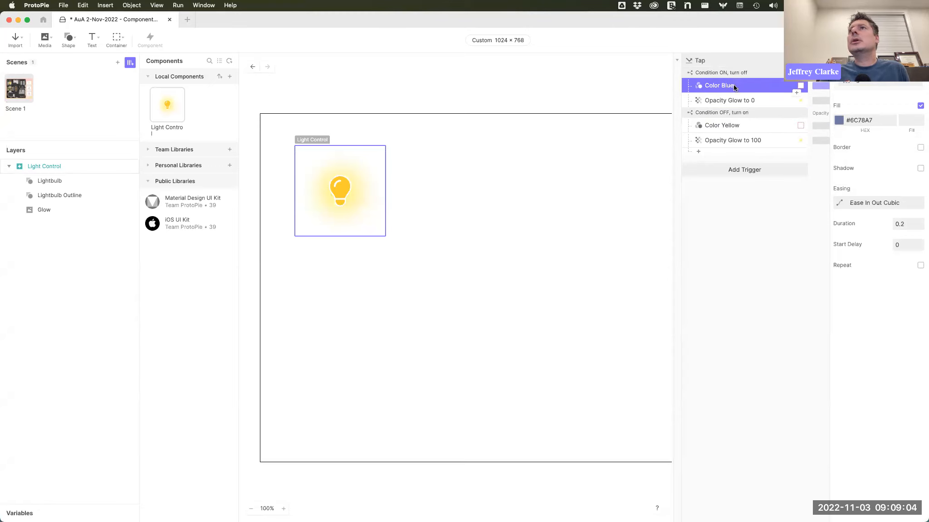
{"action": "left_click", "coordinate": [869, 85]}
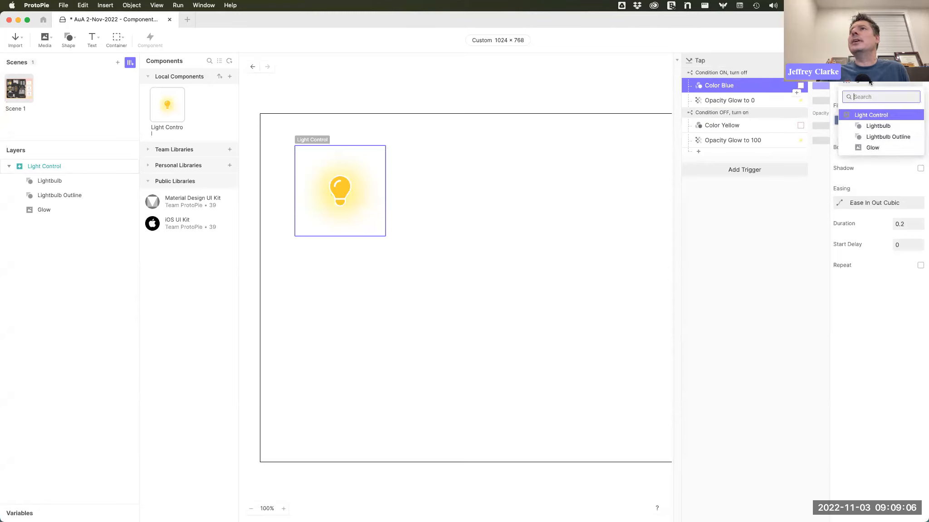
{"action": "left_click", "coordinate": [877, 126]}
{"action": "left_click", "coordinate": [797, 127]}
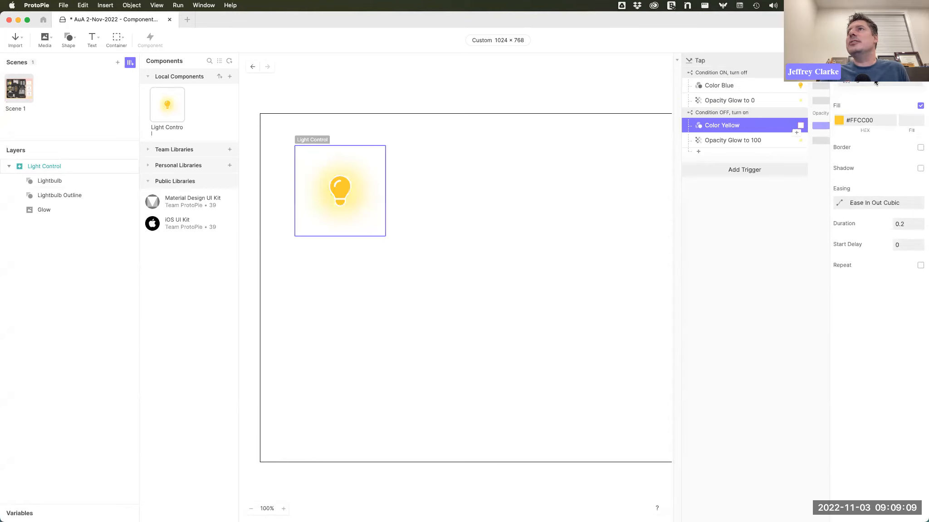
{"action": "left_click", "coordinate": [874, 84]}
{"action": "left_click", "coordinate": [877, 126]}
Enable the fill in the Color Blue response and set it to #6C78A7.
{"action": "left_click", "coordinate": [773, 87]}
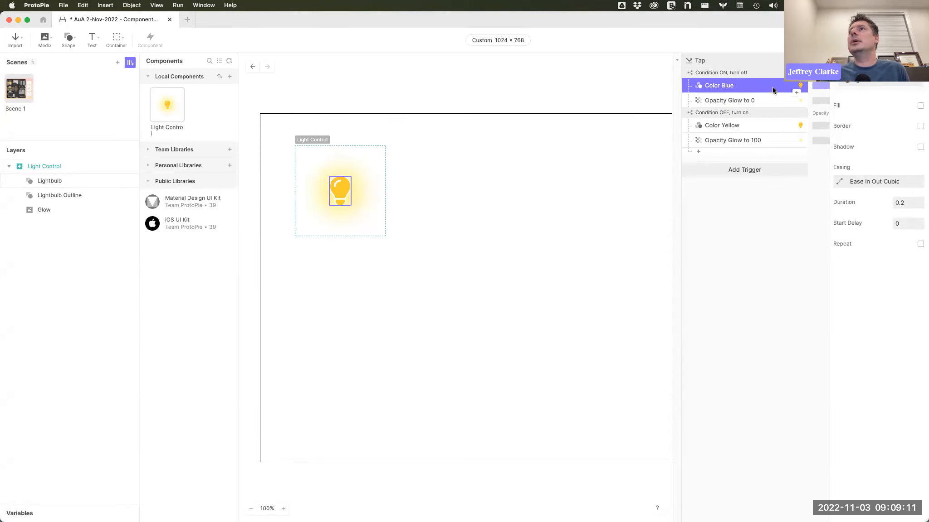
{"action": "left_click", "coordinate": [920, 105]}
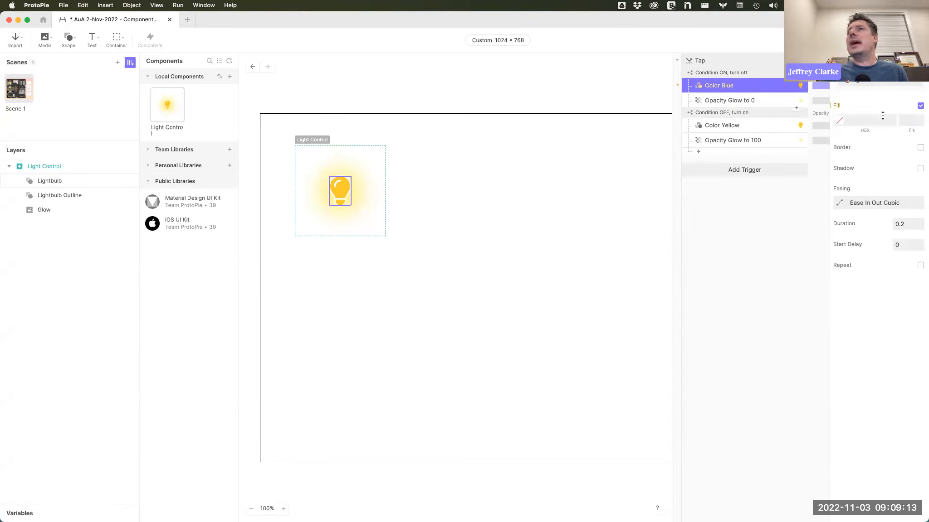
{"action": "left_click", "coordinate": [858, 119]}
{"action": "type", "text": "#"}
{"action": "type", "text": "6C78A7"}
{"action": "key", "text": "Return"}
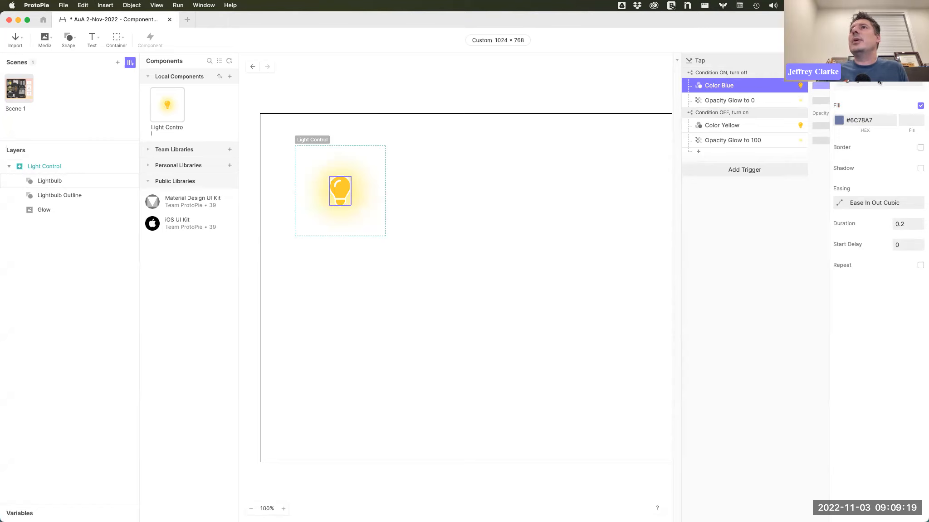
Check the Color Yellow response, preview the component again, and tap the lightbulb to test the color change.
{"action": "left_click", "coordinate": [736, 126]}
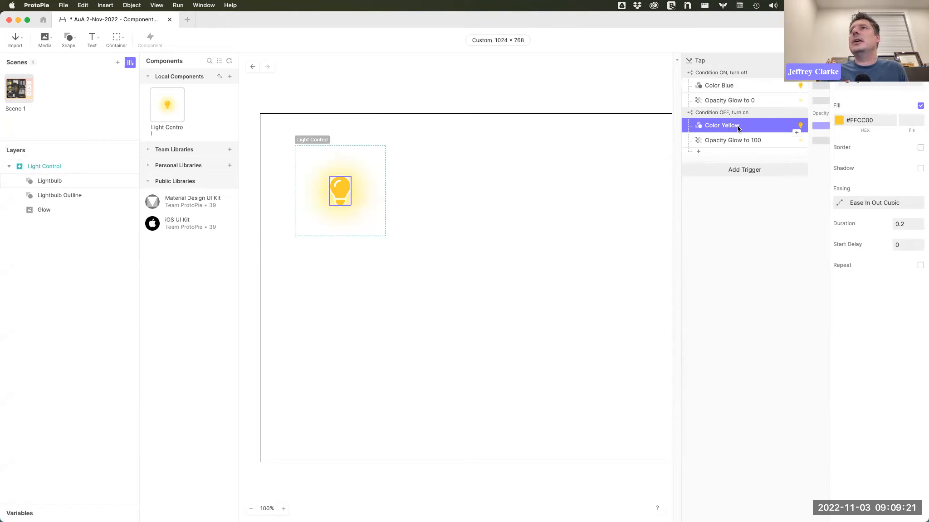
{"action": "key", "text": "super+p"}
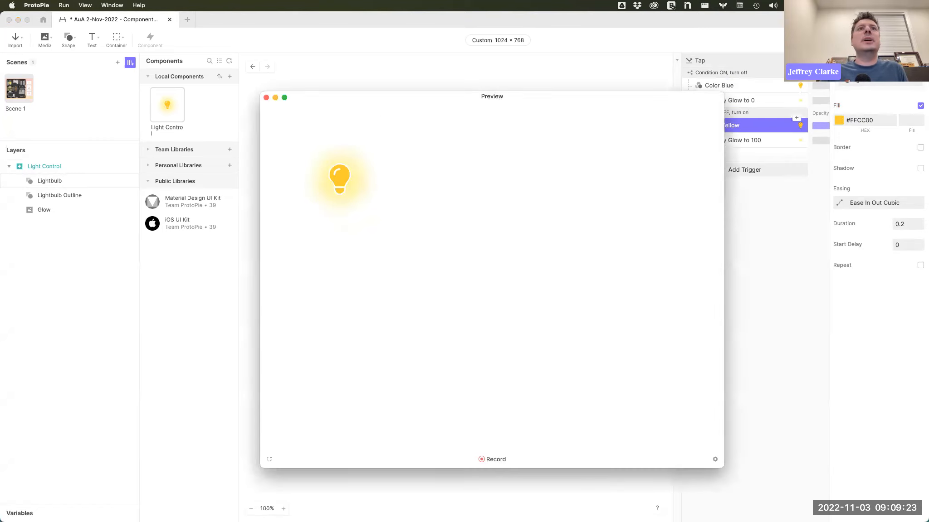
{"action": "left_click", "coordinate": [340, 178]}
{"action": "left_click", "coordinate": [266, 98]}
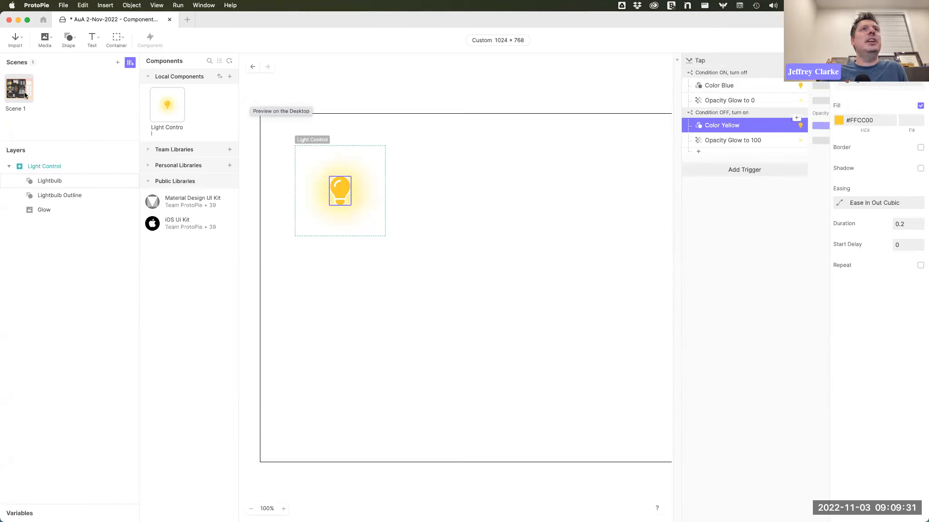
Return to Scene 1 and place a Light Control instance in the bathroom and another over the larger bedroom's bed.
{"action": "left_click", "coordinate": [252, 67]}
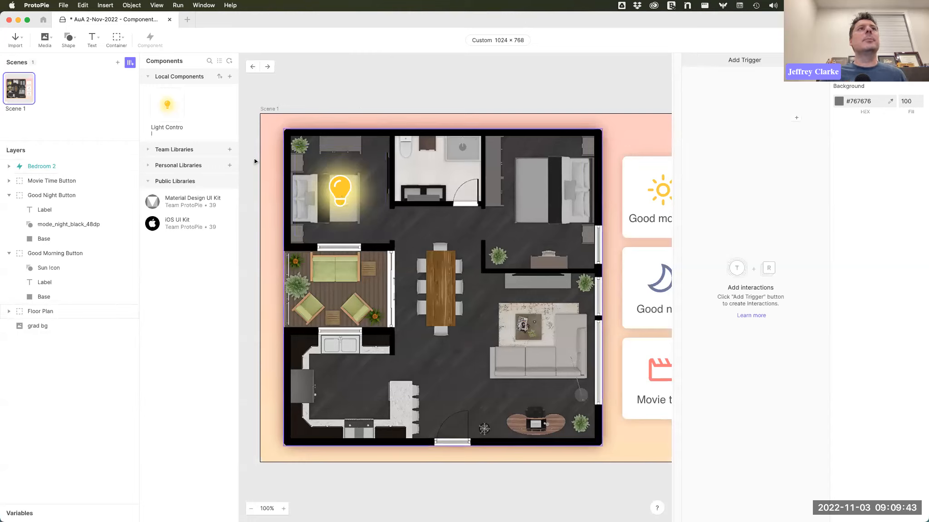
{"action": "left_click", "coordinate": [168, 104]}
{"action": "left_click_drag", "start_coordinate": [189, 114], "coordinate": [433, 166]}
{"action": "left_click_drag", "start_coordinate": [168, 104], "coordinate": [533, 198]}
Rename the light control instance in the bathroom as "Bathroom".
{"action": "left_click", "coordinate": [91, 180]}
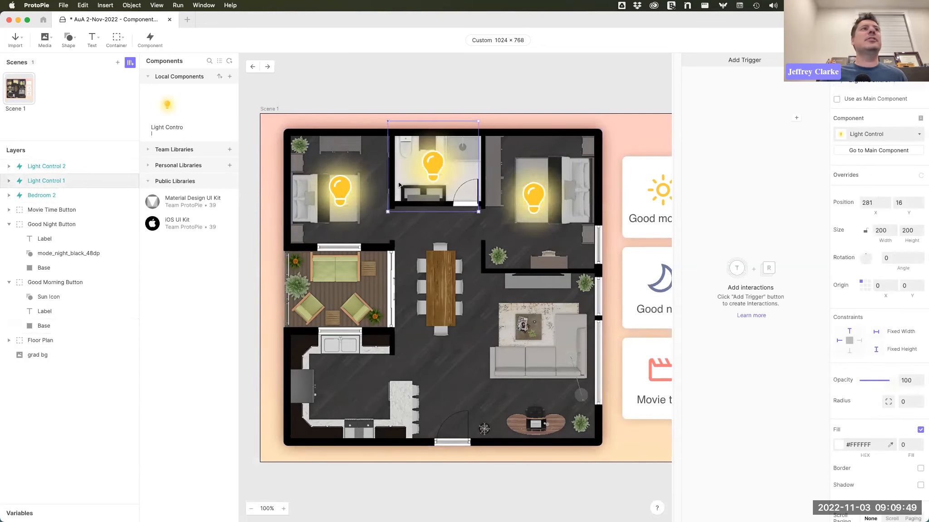
{"action": "double_click", "coordinate": [62, 181]}
{"action": "type", "text": "Ba"}
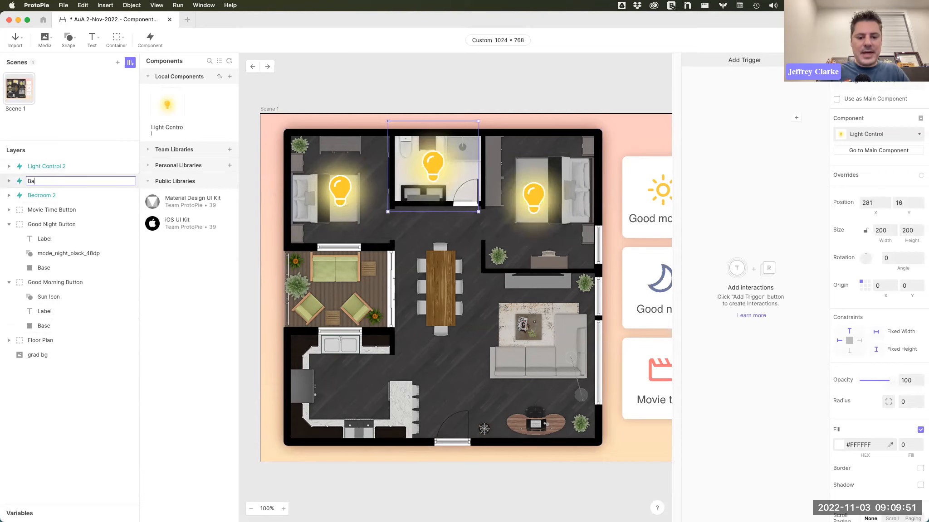
{"action": "type", "text": "throom"}
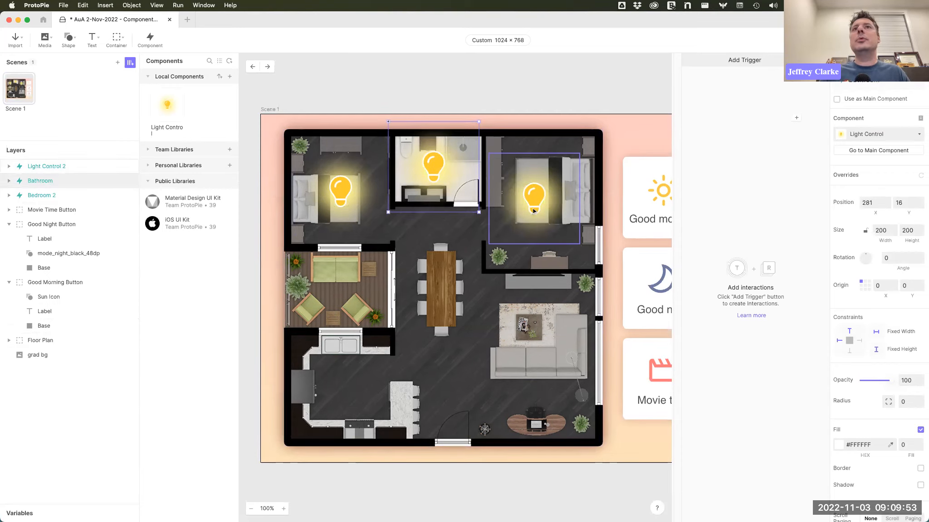
Rename the second new light control as "Master Bedroom" and move the Bathroom light to about X 303, Y 33.
{"action": "left_click", "coordinate": [490, 210]}
{"action": "double_click", "coordinate": [49, 167]}
{"action": "type", "text": "Master Bedroom"}
{"action": "key", "text": "Return"}
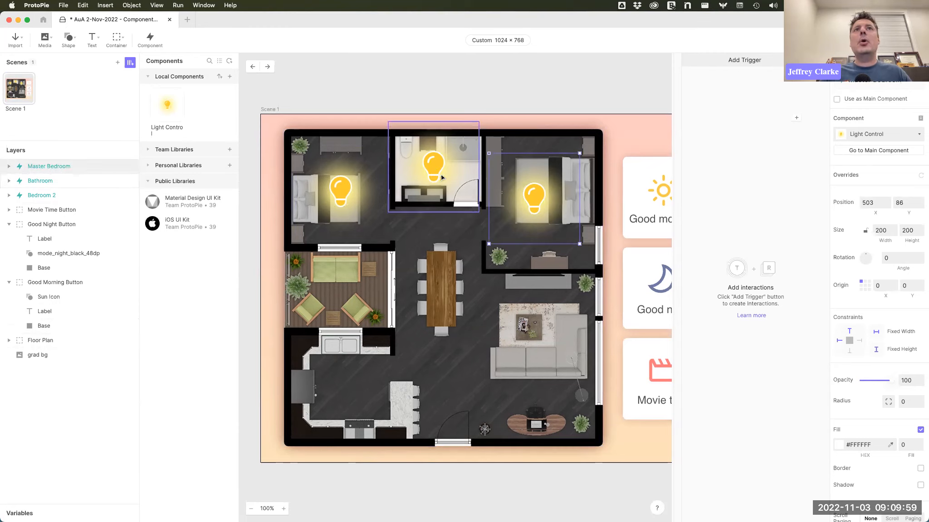
{"action": "left_click_drag", "start_coordinate": [442, 177], "coordinate": [452, 184]}
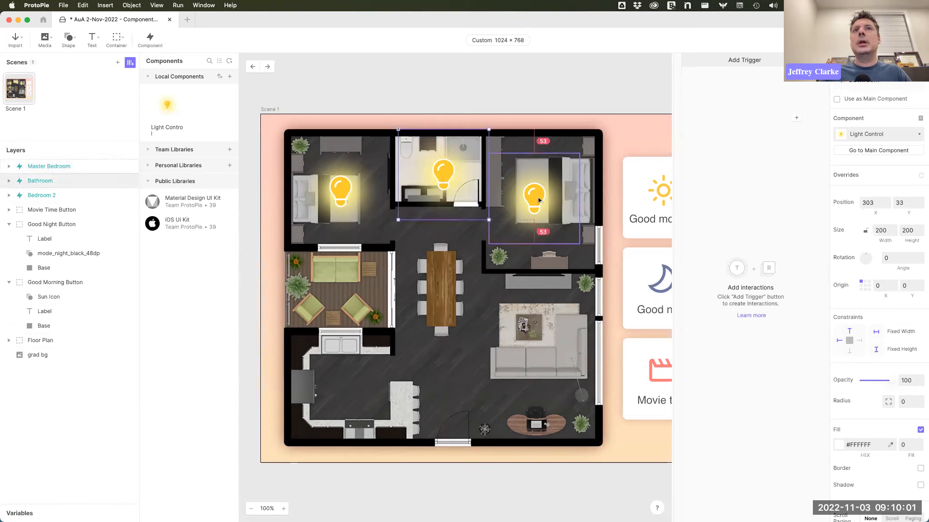
Duplicate the Master Bedroom light onto the terrace at about X 83, Y 283 and rename the copy as "Terrace".
{"action": "left_click_drag", "start_coordinate": [539, 197], "coordinate": [352, 281]}
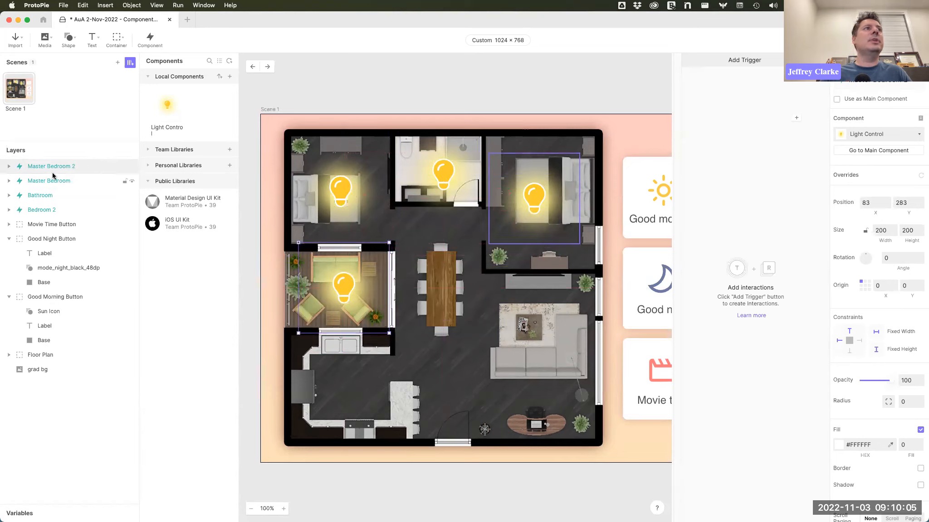
{"action": "double_click", "coordinate": [111, 167]}
{"action": "type", "text": "Terrace"}
{"action": "key", "text": "Return"}
Duplicate the Terrace light over the dining table and over the living room sofa, the latter at about X 530, Y 425.
{"action": "left_click_drag", "start_coordinate": [356, 290], "coordinate": [455, 290]}
{"action": "left_click", "coordinate": [36, 180]}
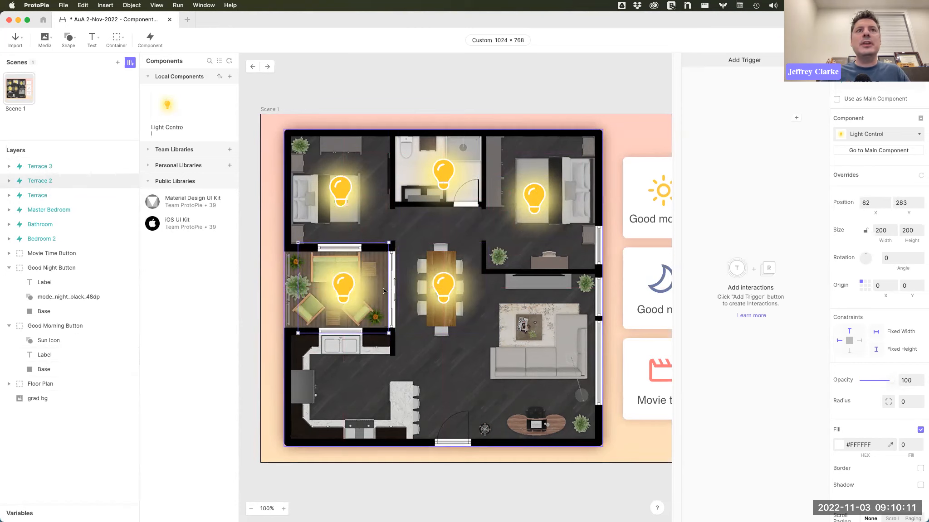
{"action": "left_click_drag", "start_coordinate": [346, 279], "coordinate": [549, 343]}
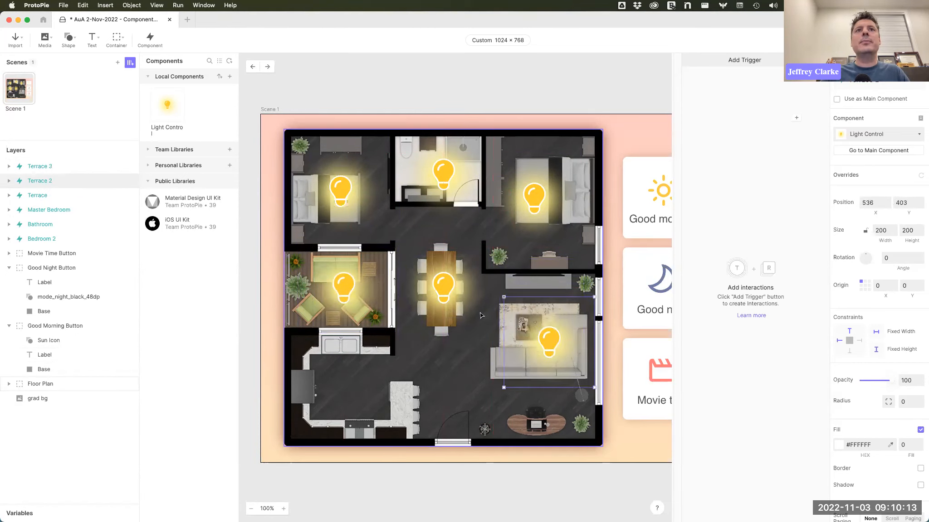
Rename the light over the dining table as "Dining" and the one over the sofa as "Living Room".
{"action": "left_click", "coordinate": [36, 166]}
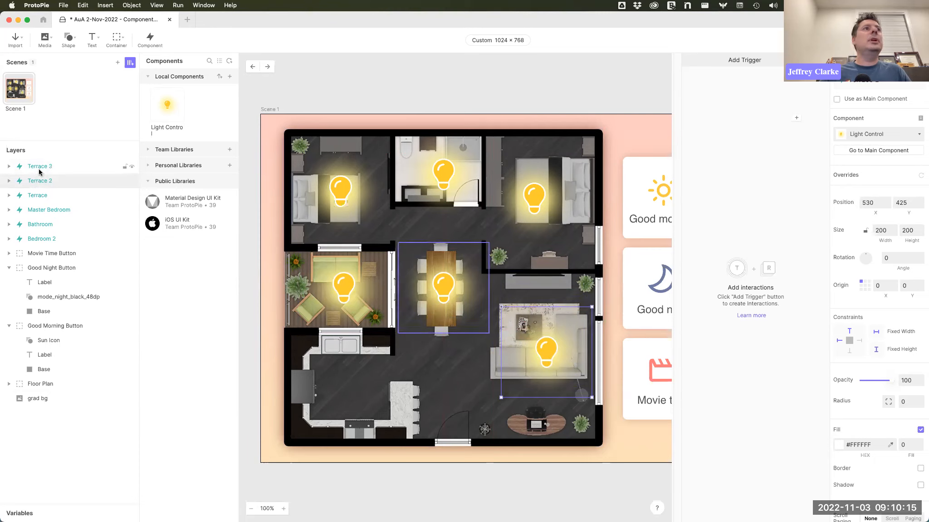
{"action": "double_click", "coordinate": [39, 167]}
{"action": "type", "text": "Dining"}
{"action": "key", "text": "Return"}
{"action": "left_click", "coordinate": [551, 351]}
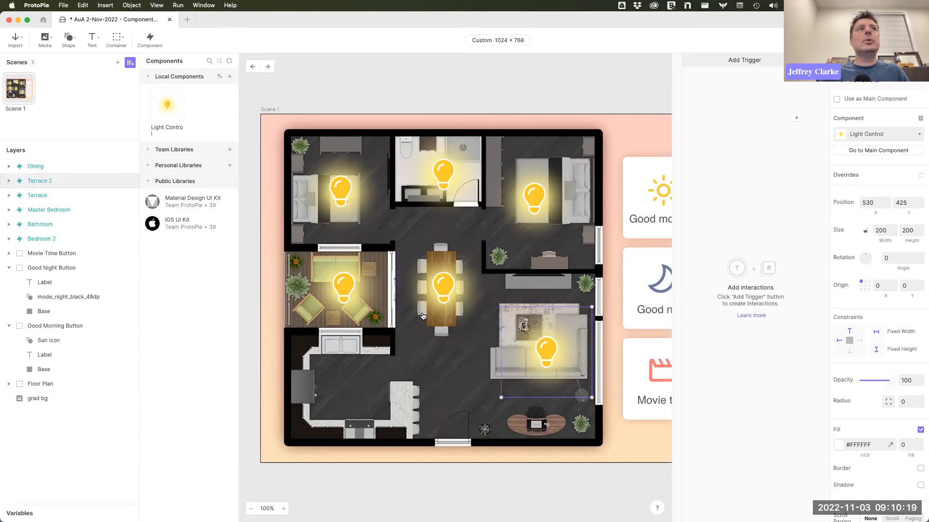
{"action": "double_click", "coordinate": [34, 181]}
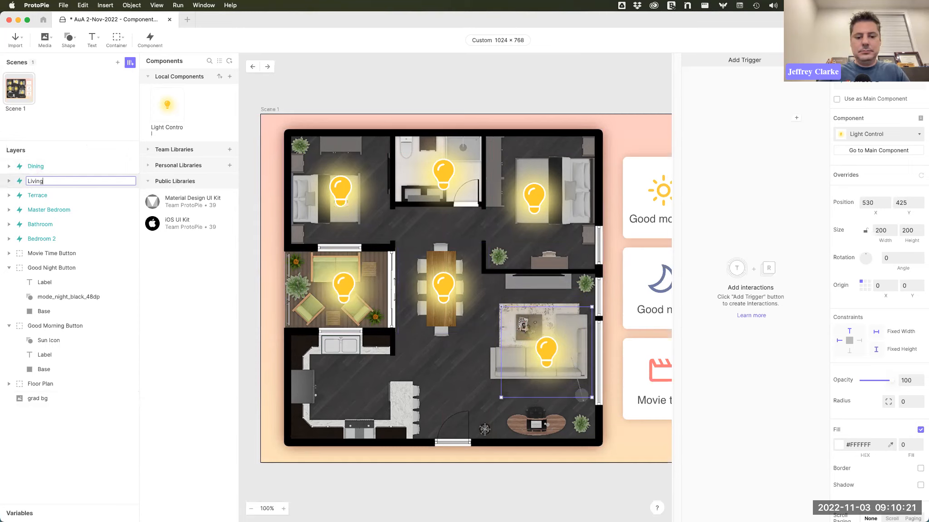
{"action": "key", "text": "Return"}
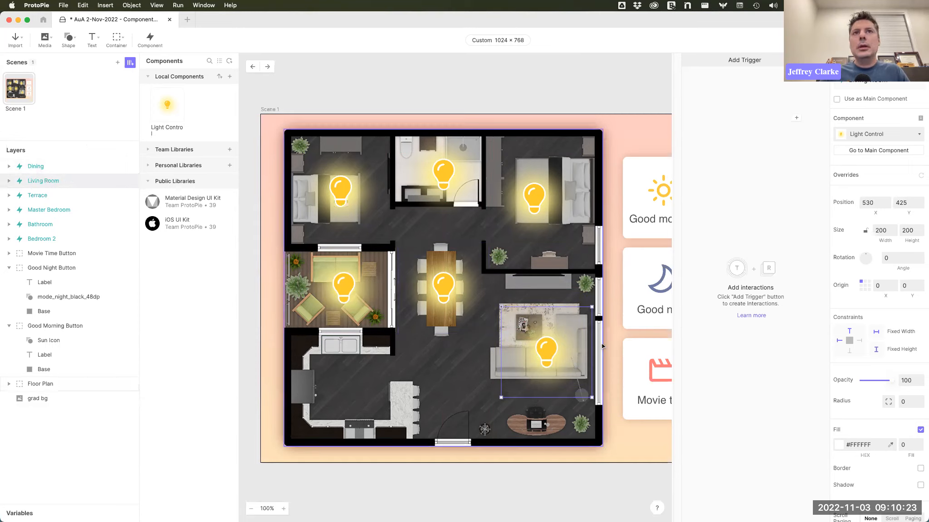
{"action": "left_click", "coordinate": [447, 290], "text": "super"}
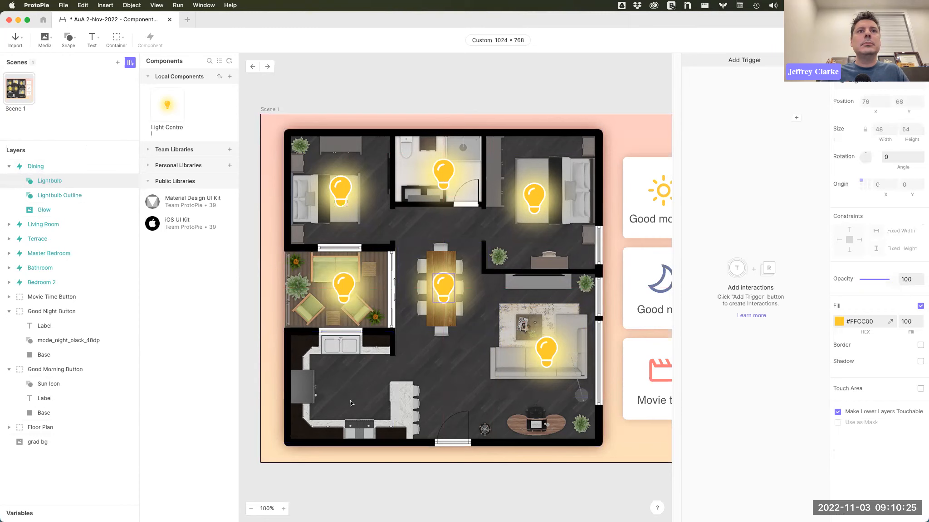
{"action": "left_click", "coordinate": [445, 290]}
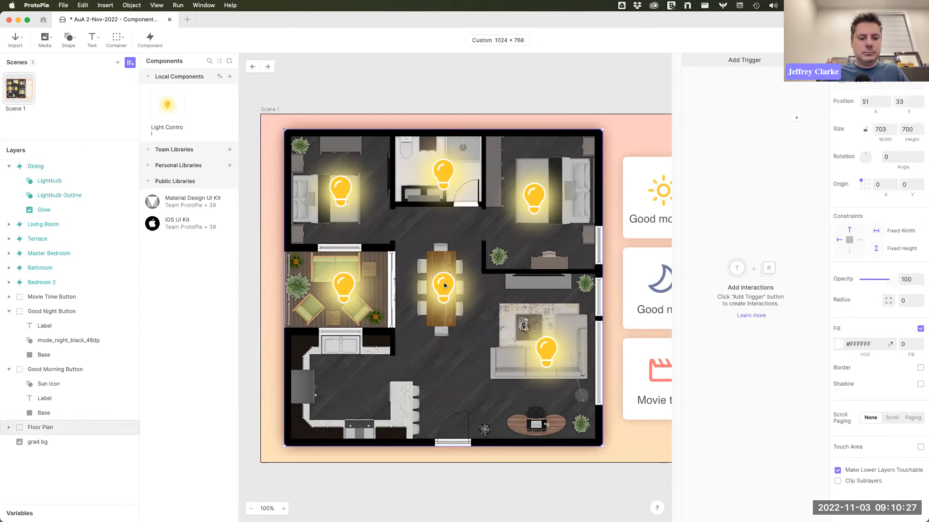
{"action": "left_click_drag", "start_coordinate": [445, 290], "coordinate": [384, 383]}
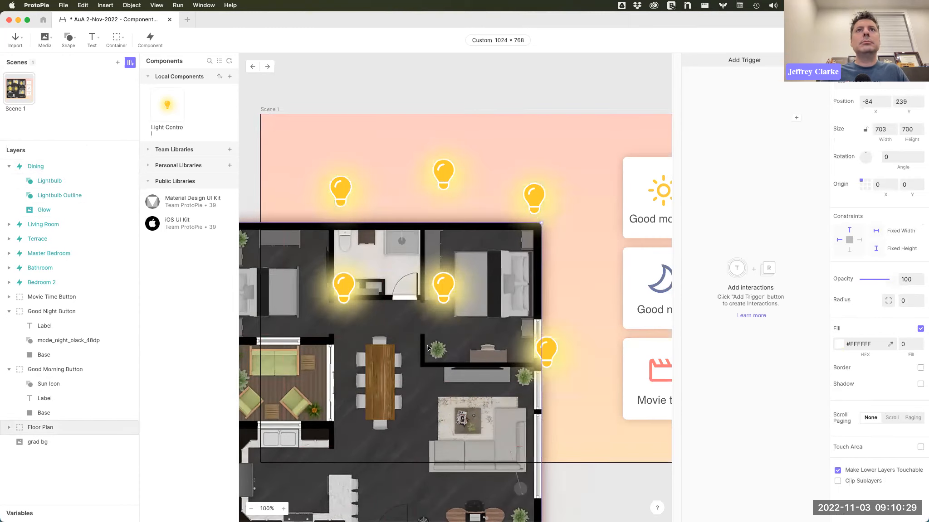
{"action": "key", "text": "super+z"}
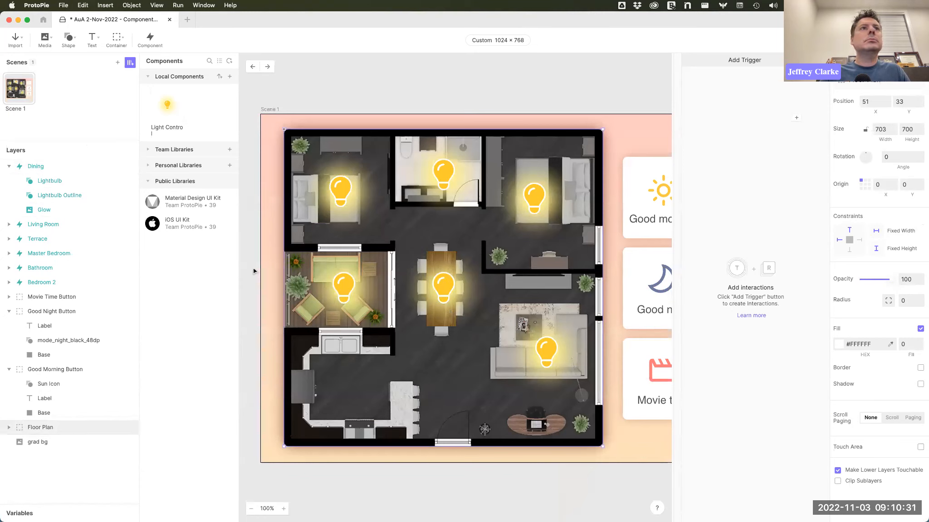
Duplicate the Dining light into the kitchen at about X 95, Y 501 and rename the copy as "Kitchen".
{"action": "left_click", "coordinate": [253, 272]}
{"action": "left_click", "coordinate": [43, 167]}
{"action": "left_click_drag", "start_coordinate": [439, 295], "coordinate": [317, 413]}
{"action": "double_click", "coordinate": [45, 166]}
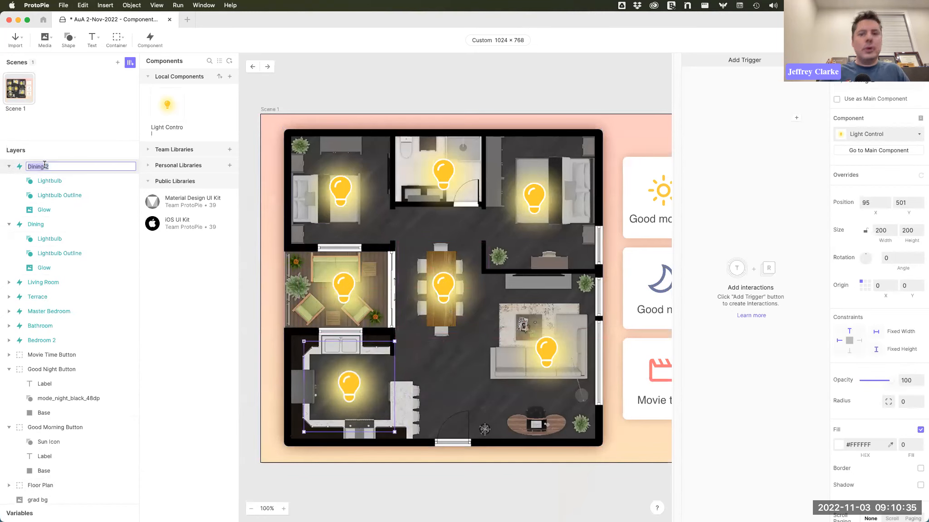
{"action": "type", "text": "Kitchen"}
{"action": "key", "text": "Return"}
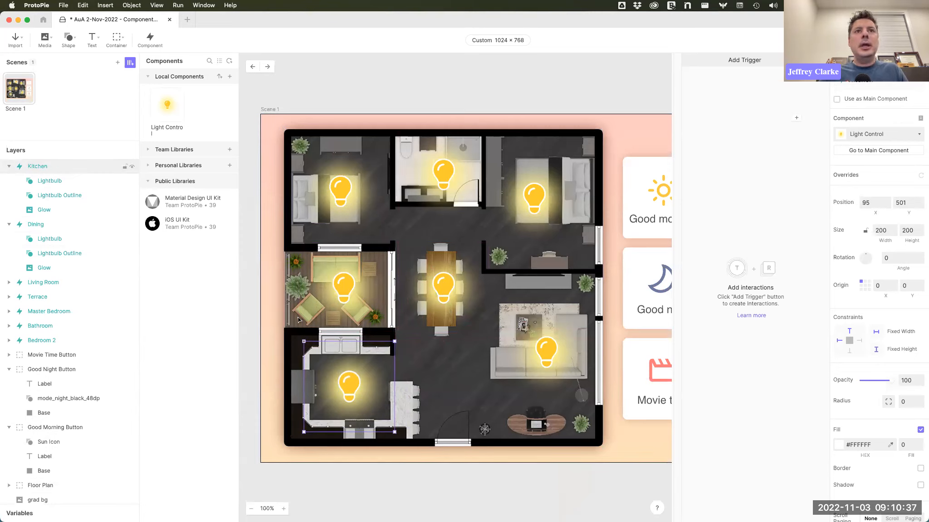
Duplicate the Kitchen light to the entrance at about X 303, Y 560 and rename the copy as "Entry".
{"action": "left_click_drag", "start_coordinate": [350, 385], "coordinate": [441, 412]}
{"action": "double_click", "coordinate": [66, 167]}
{"action": "key", "text": "Return"}
Preview the prototype and toggle the bedroom, bathroom, terrace and dining lights individually, and close the preview.
{"action": "key", "text": "super+p"}
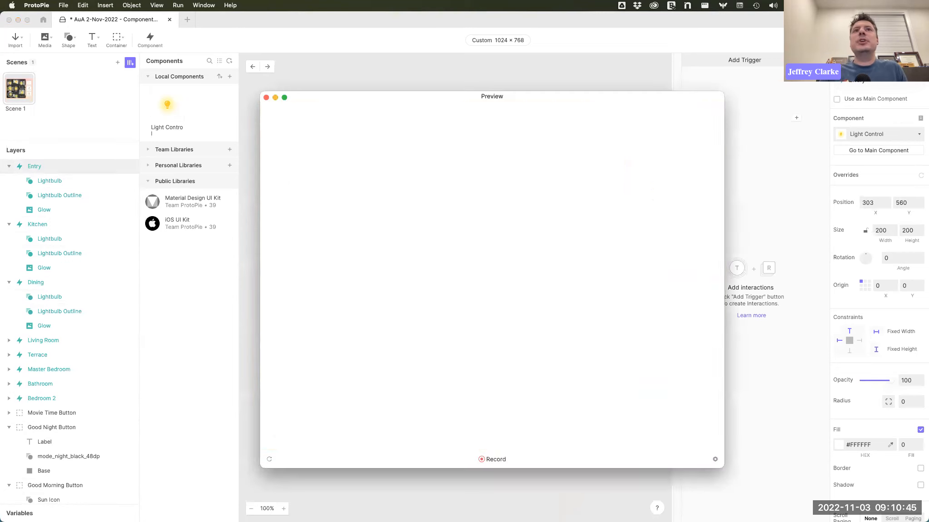
{"action": "left_click", "coordinate": [533, 192]}
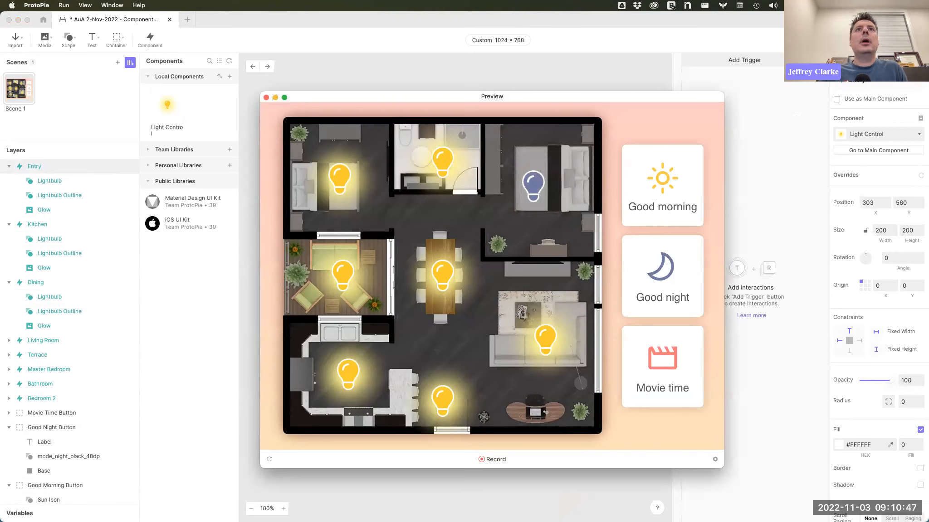
{"action": "left_click", "coordinate": [436, 161]}
{"action": "left_click", "coordinate": [535, 196]}
{"action": "left_click", "coordinate": [333, 181]}
{"action": "left_click", "coordinate": [445, 159]}
{"action": "left_click", "coordinate": [340, 181]}
{"action": "left_click", "coordinate": [346, 274]}
{"action": "left_click", "coordinate": [442, 272]}
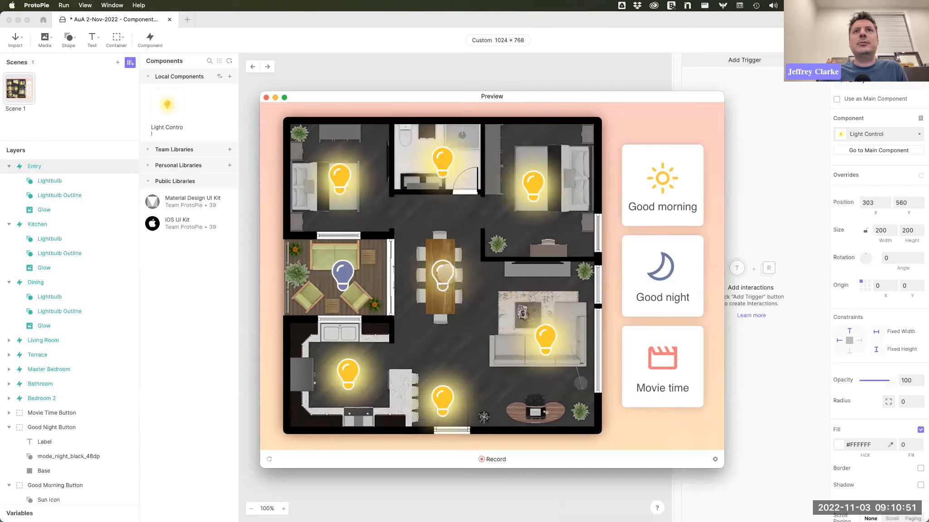
{"action": "left_click", "coordinate": [446, 271]}
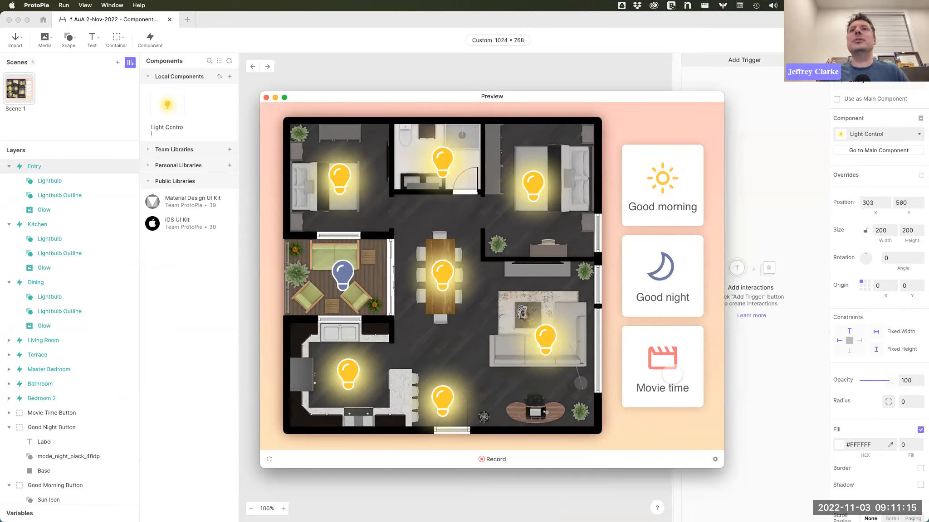
{"action": "left_click", "coordinate": [267, 98]}
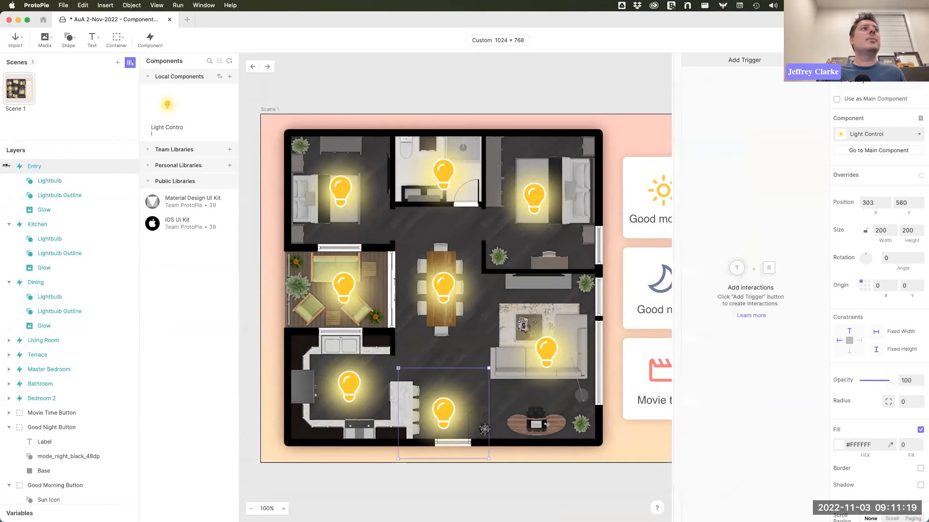
Collapse the Entry, Kitchen and Dining components in the layer list.
{"action": "left_click", "coordinate": [9, 166]}
{"action": "left_click", "coordinate": [9, 181]}
{"action": "left_click", "coordinate": [9, 195]}
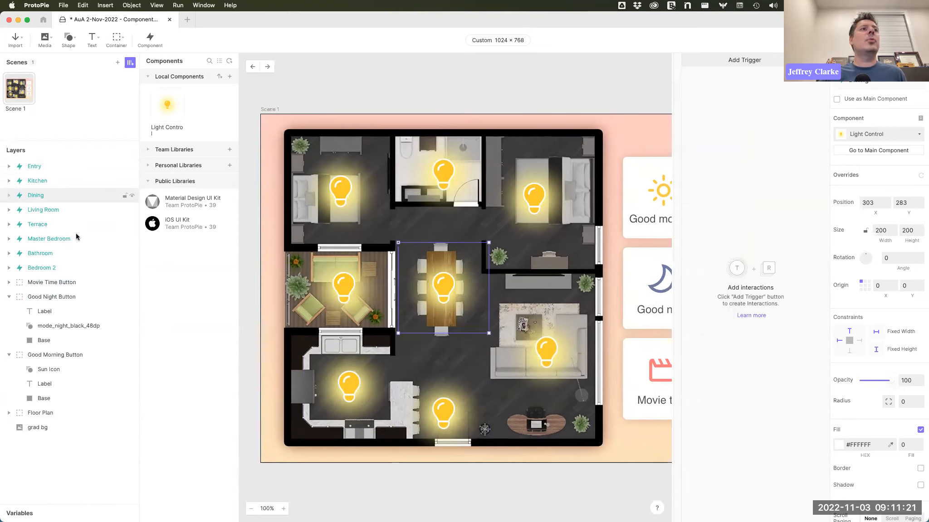
Add a Tap trigger to the Good Night button.
{"action": "left_click", "coordinate": [640, 272]}
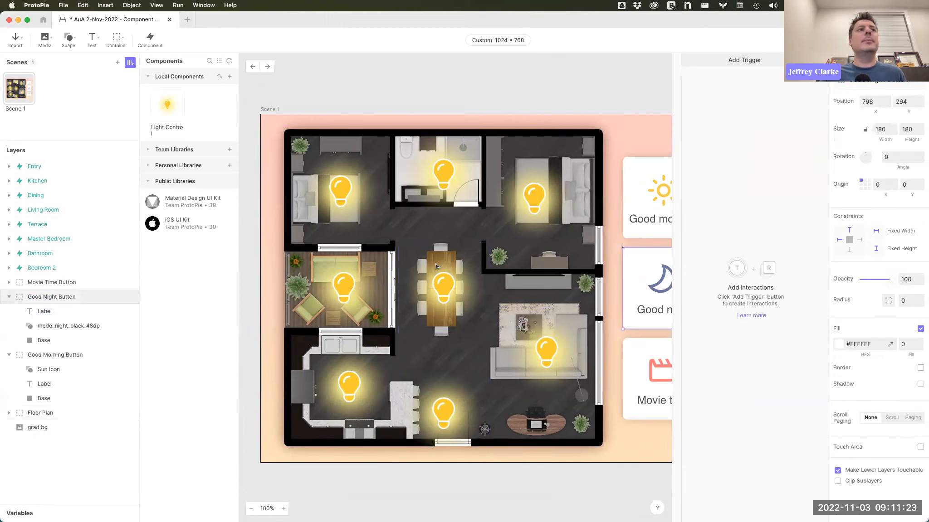
{"action": "scroll", "coordinate": [563, 246], "scroll_direction": "right", "scroll_amount": 2}
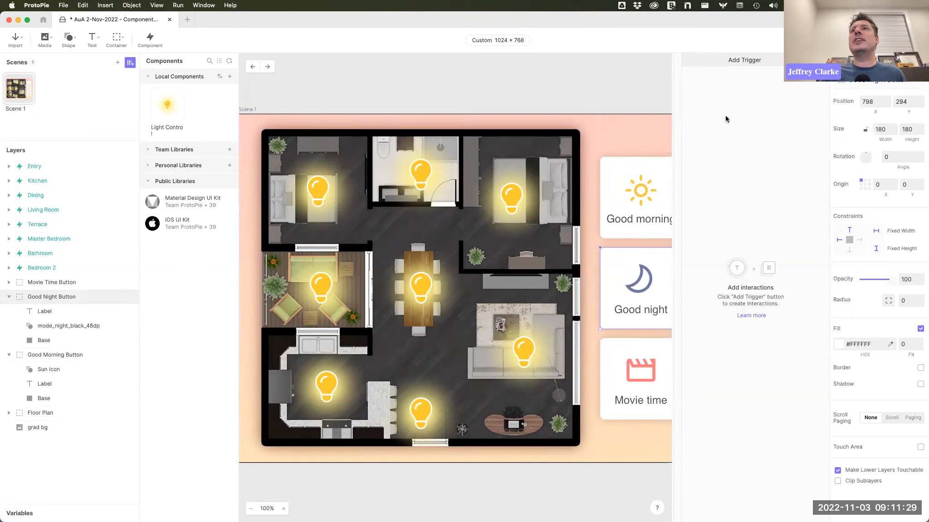
{"action": "left_click", "coordinate": [727, 64]}
{"action": "left_click", "coordinate": [701, 86]}
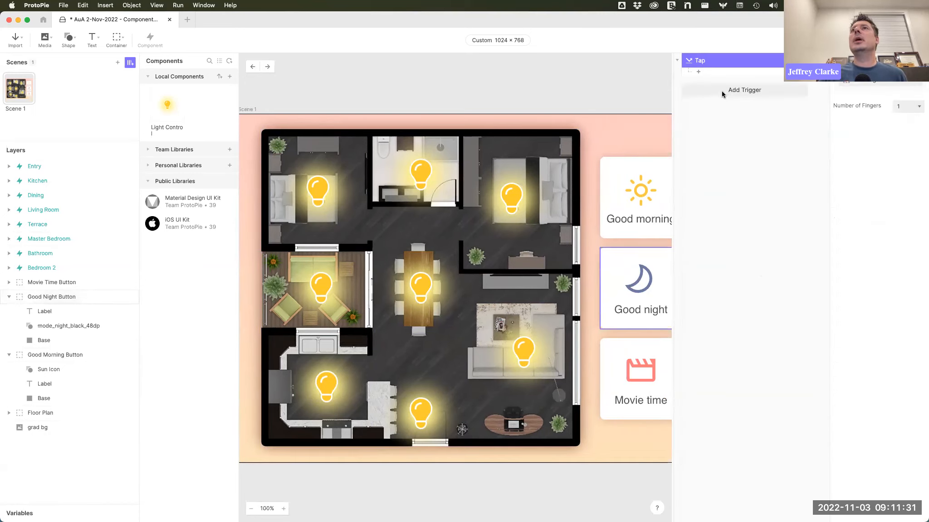
Add a Send response to the Good Night tap that sends "TURN OFF" to the current scene, and check the preview briefly.
{"action": "scroll", "coordinate": [615, 139], "scroll_direction": "right", "scroll_amount": 3}
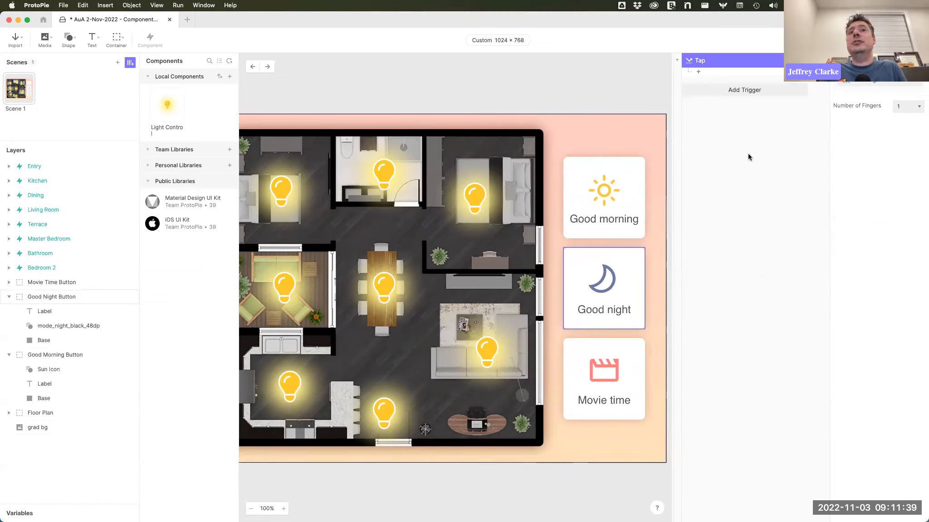
{"action": "left_click", "coordinate": [699, 71]}
{"action": "left_click", "coordinate": [806, 99]}
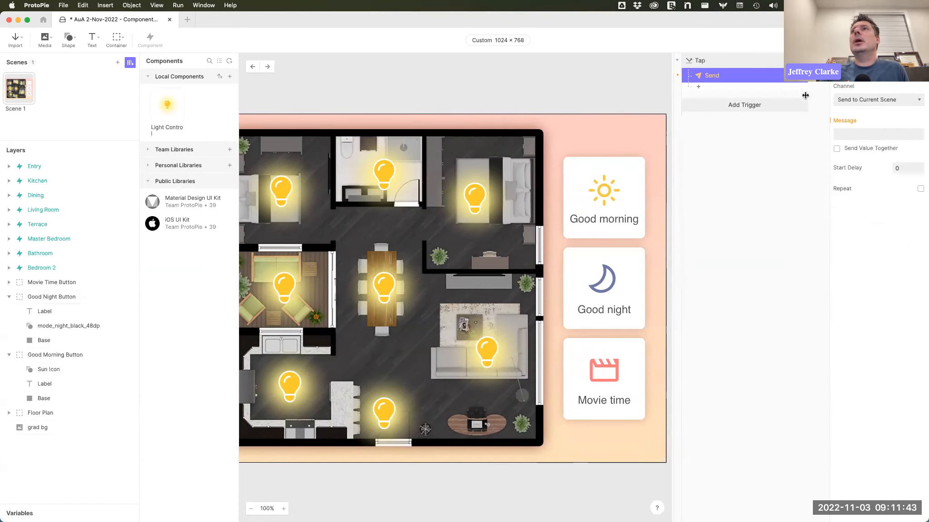
{"action": "left_click", "coordinate": [873, 100]}
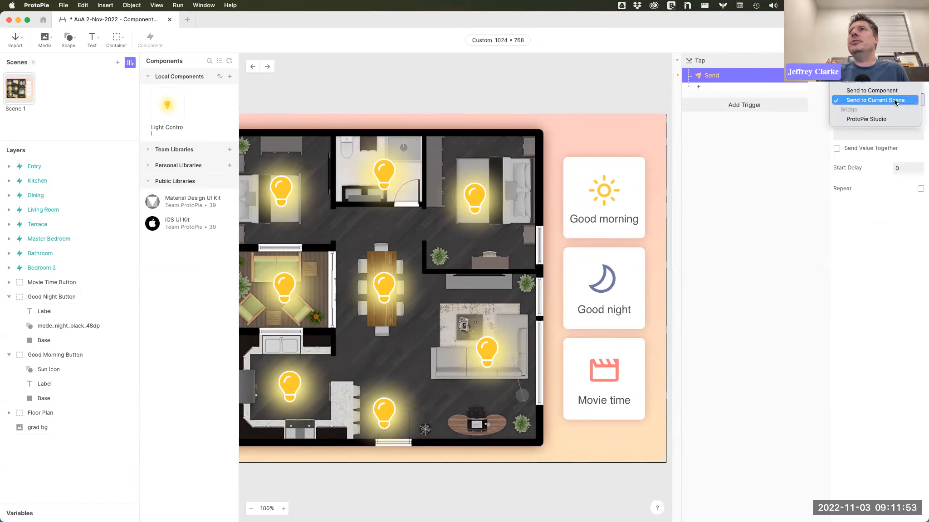
{"action": "left_click", "coordinate": [894, 101]}
{"action": "left_click", "coordinate": [868, 131]}
{"action": "type", "text": "TURN OFF"}
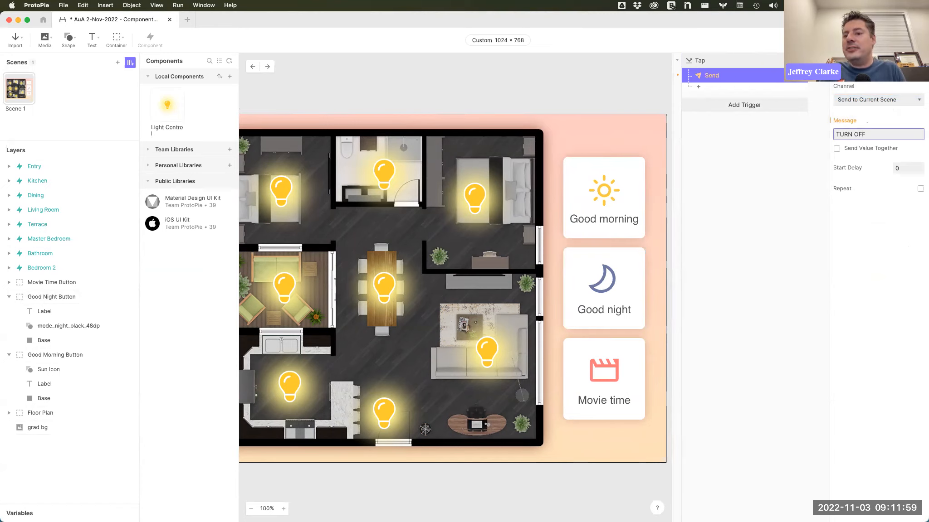
{"action": "left_click", "coordinate": [711, 182]}
{"action": "left_click", "coordinate": [864, 40]}
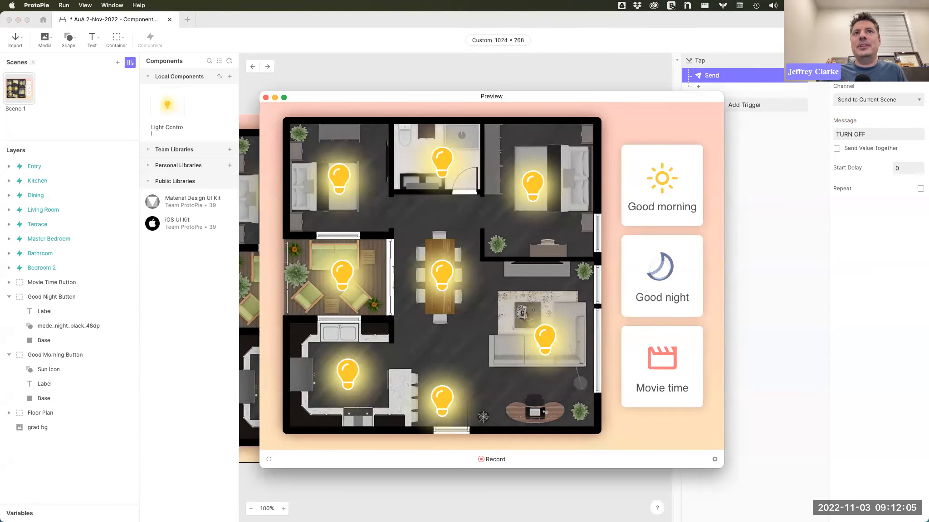
{"action": "key", "text": "super+w"}
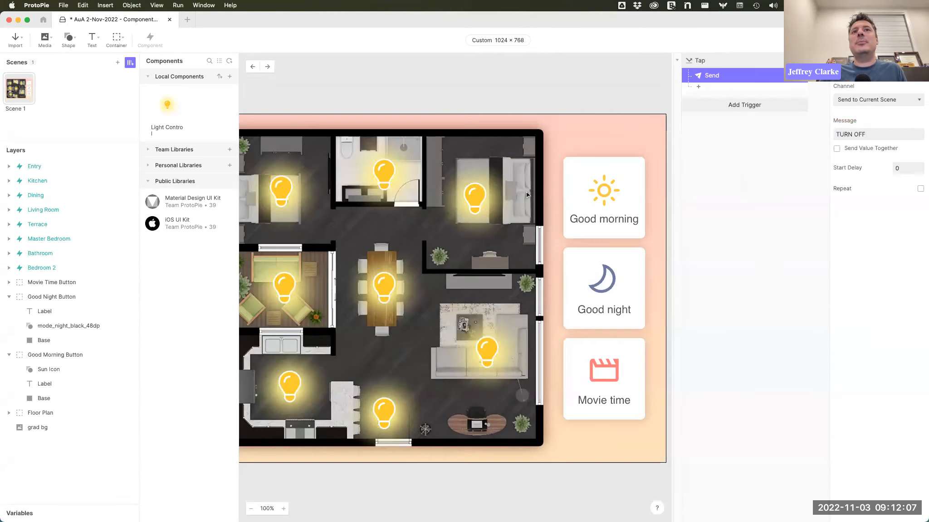
Open the Light Control main component and add a Receive trigger to it.
{"action": "double_click", "coordinate": [162, 108]}
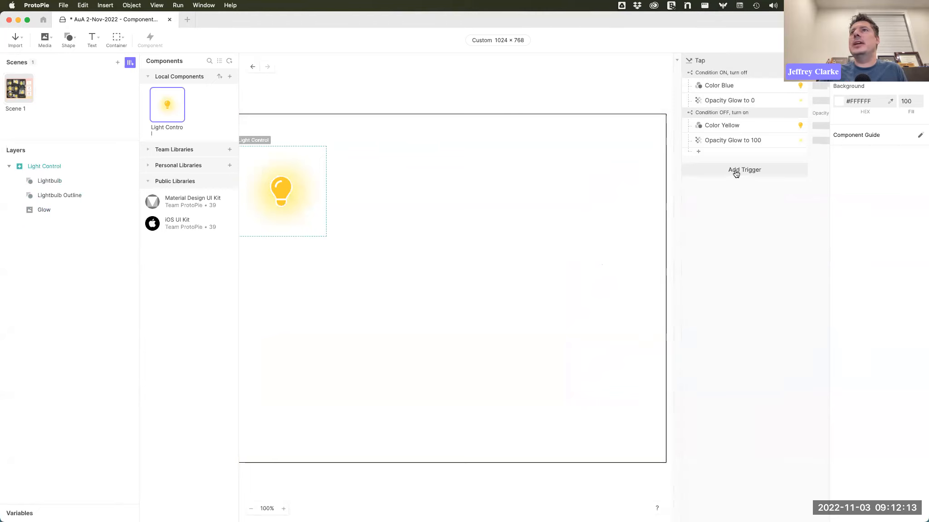
{"action": "left_click", "coordinate": [736, 174]}
{"action": "left_click", "coordinate": [865, 310]}
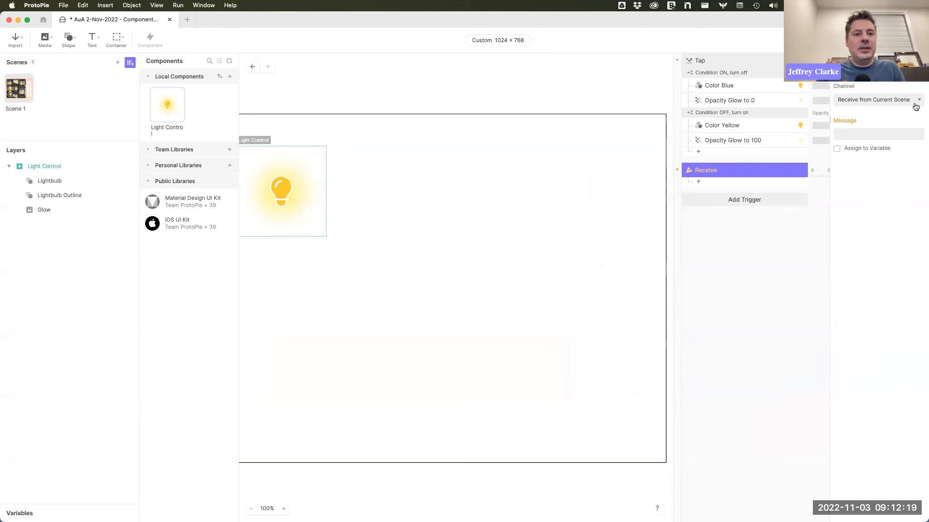
Switch to the Google Slides presentation in Chrome, review the Send Channel and Receive Channel slide, and return to ProtoPie.
{"action": "key", "text": "super+Tab"}
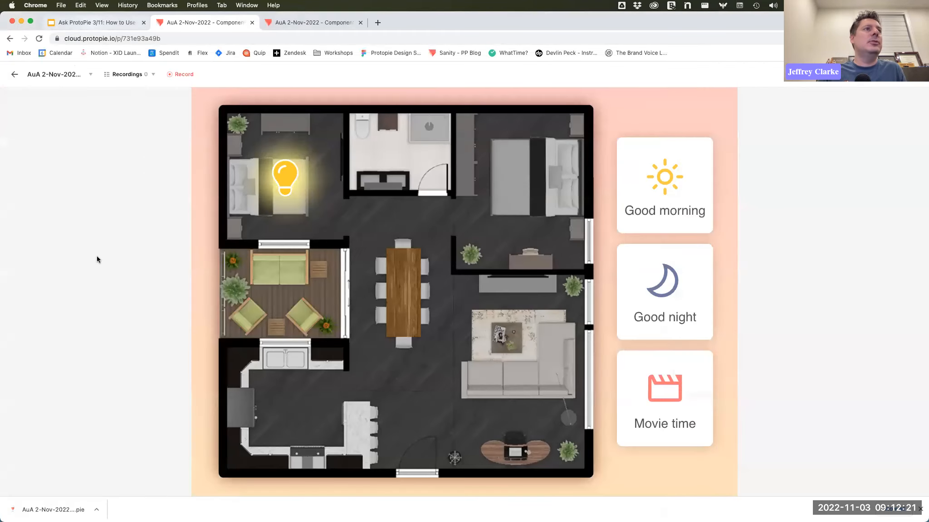
{"action": "key", "text": "ctrl+shift+Tab"}
{"action": "left_click", "coordinate": [42, 359]}
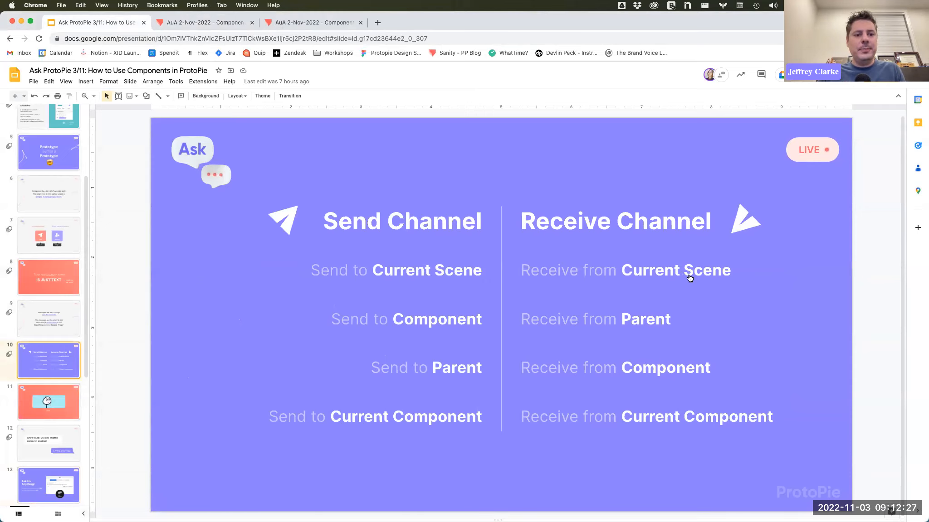
{"action": "key", "text": "super+Tab"}
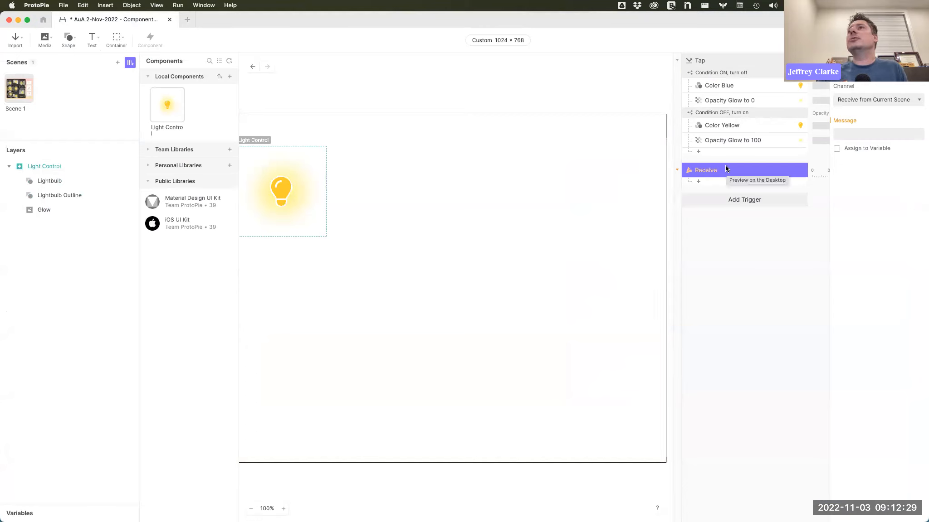
Set the Receive trigger's message to TURN OFF and rename the trigger as "Receive TURN OFF".
{"action": "left_click", "coordinate": [860, 133]}
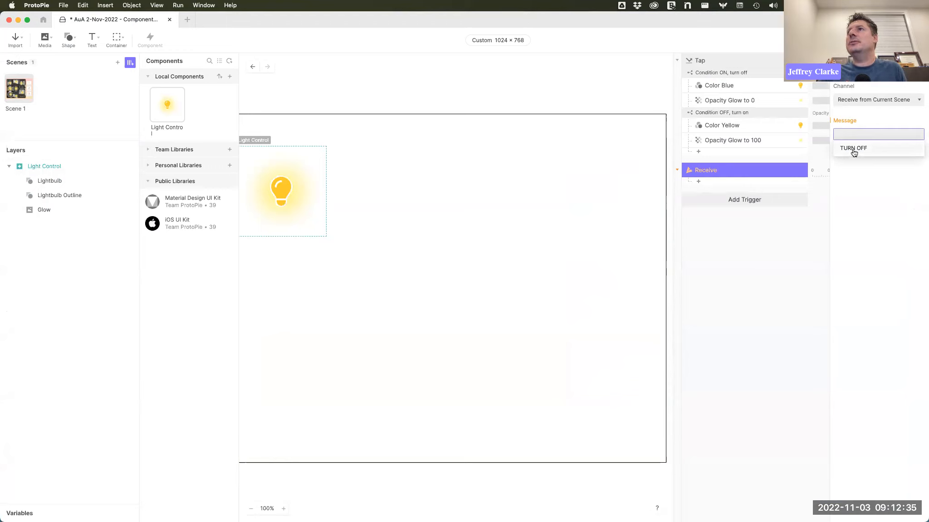
{"action": "left_click", "coordinate": [855, 150]}
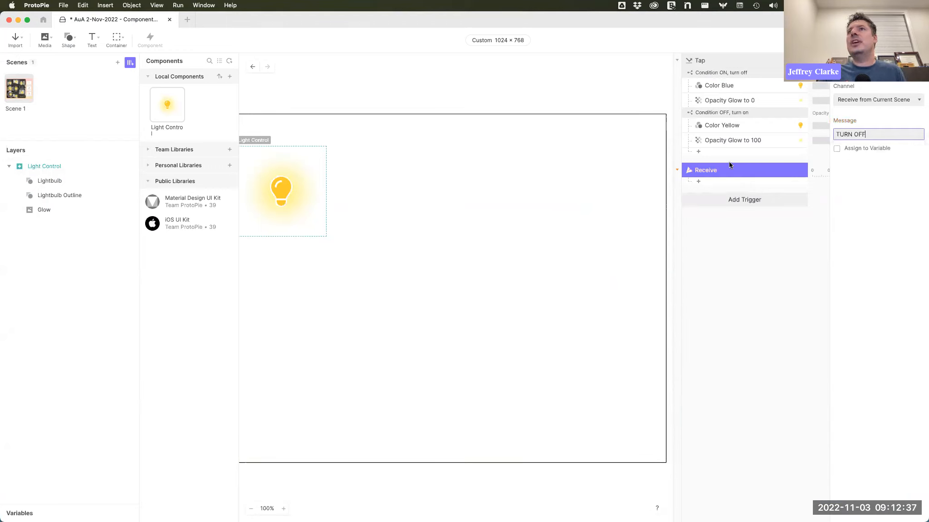
{"action": "double_click", "coordinate": [704, 170]}
{"action": "type", "text": "TURN"}
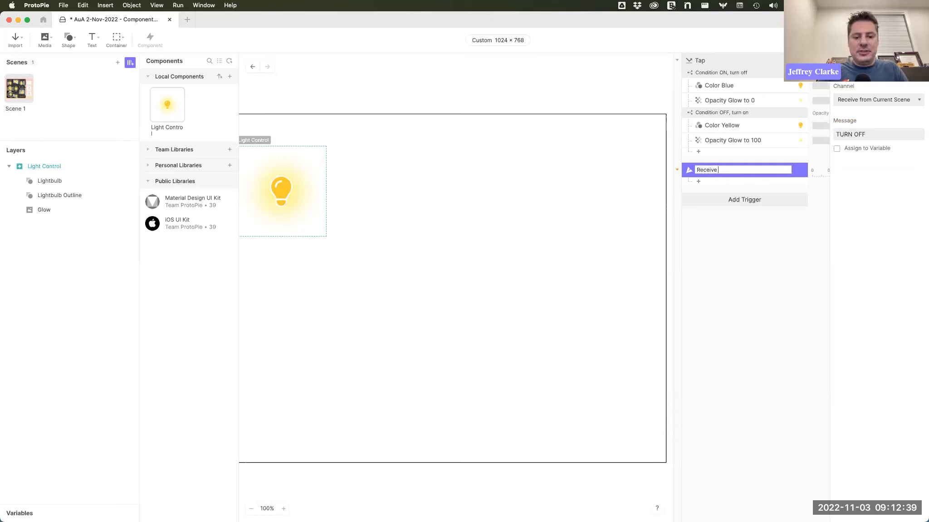
{"action": "type", "text": " OFF"}
{"action": "key", "text": "Return"}
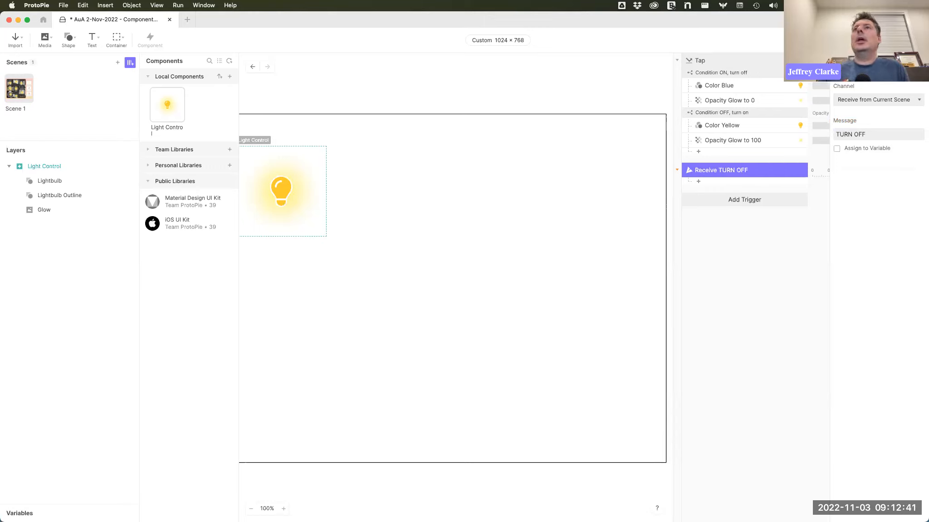
Copy the Color Blue and Opacity Glow to 0 responses from the ON condition into the Receive TURN OFF trigger.
{"action": "left_click", "coordinate": [740, 87]}
{"action": "left_click", "coordinate": [743, 98], "text": "shift"}
{"action": "key", "text": "super+c"}
{"action": "left_click", "coordinate": [748, 173]}
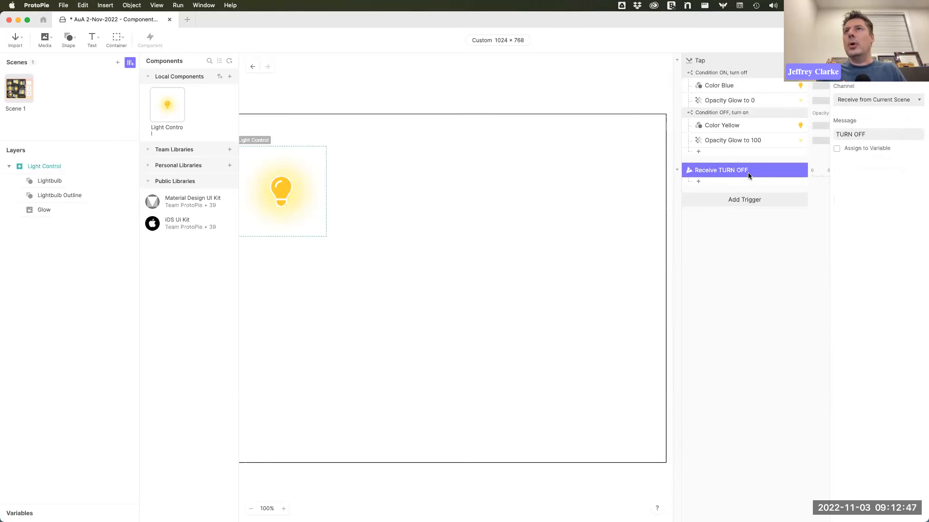
{"action": "key", "text": "super+v"}
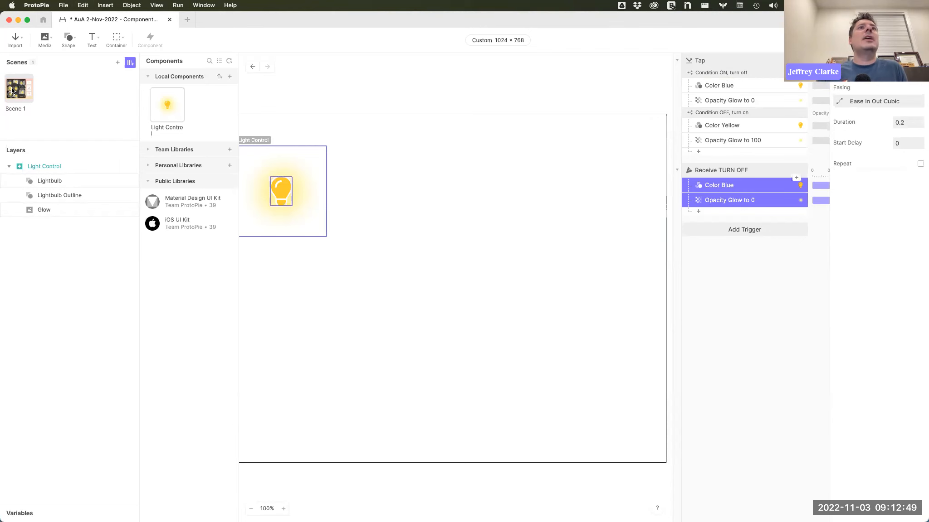
Return to the scene and preview the Good night button, switching several room lights back on between taps to test it again.
{"action": "key", "text": "Escape"}
{"action": "key", "text": "super+p"}
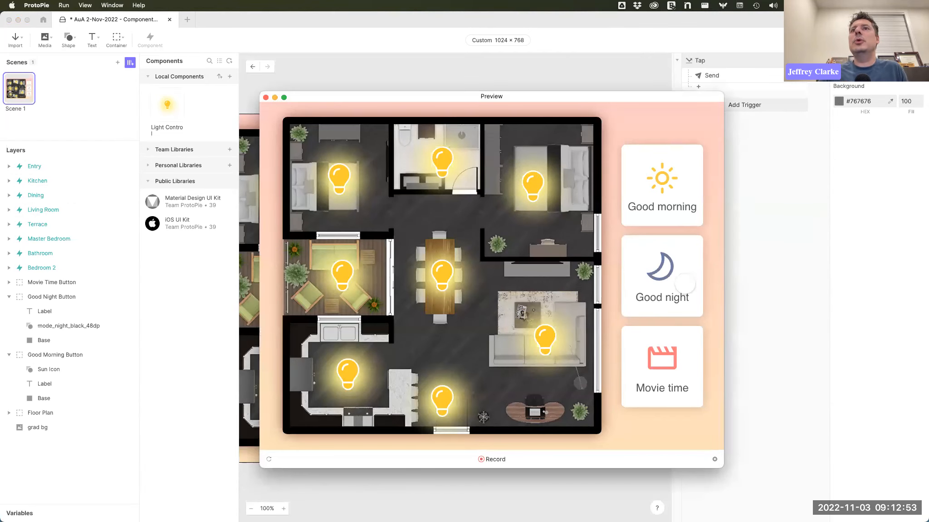
{"action": "left_click", "coordinate": [656, 280]}
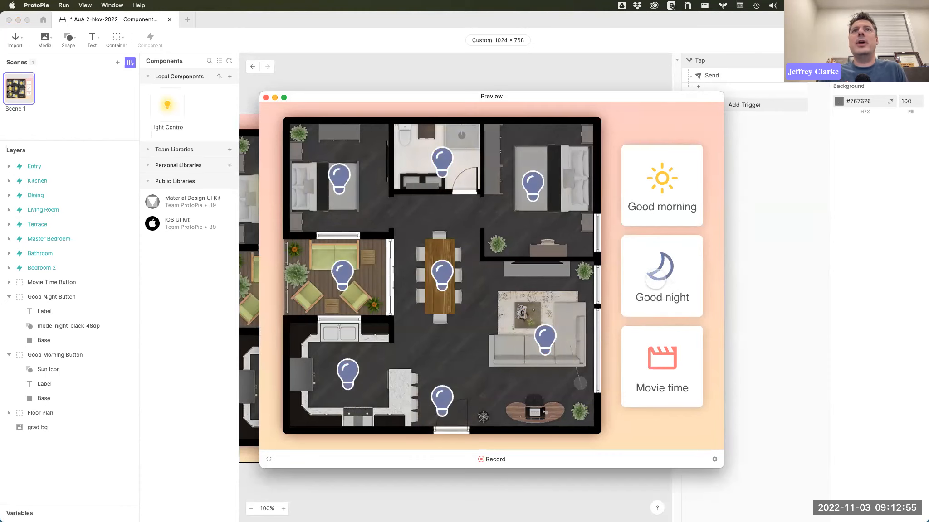
{"action": "left_click", "coordinate": [533, 184]}
{"action": "left_click", "coordinate": [339, 179]}
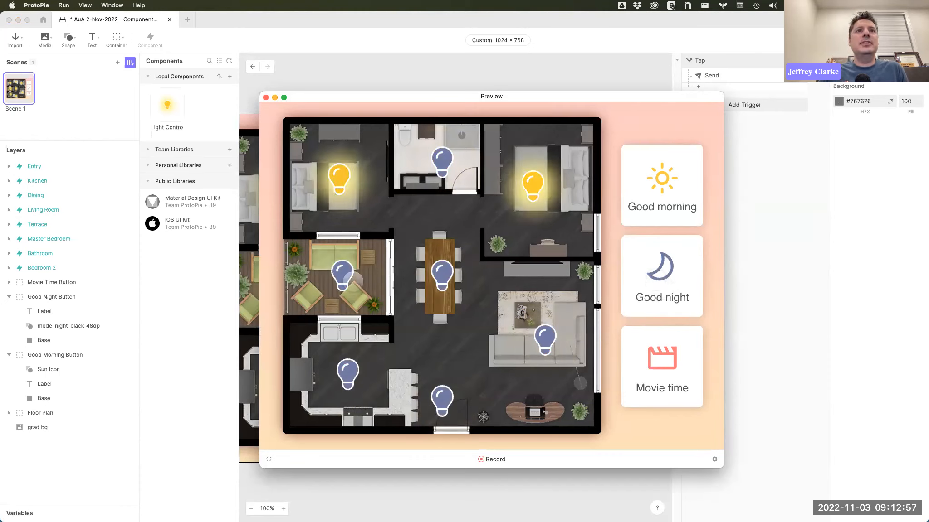
{"action": "left_click", "coordinate": [347, 374]}
{"action": "left_click", "coordinate": [442, 272]}
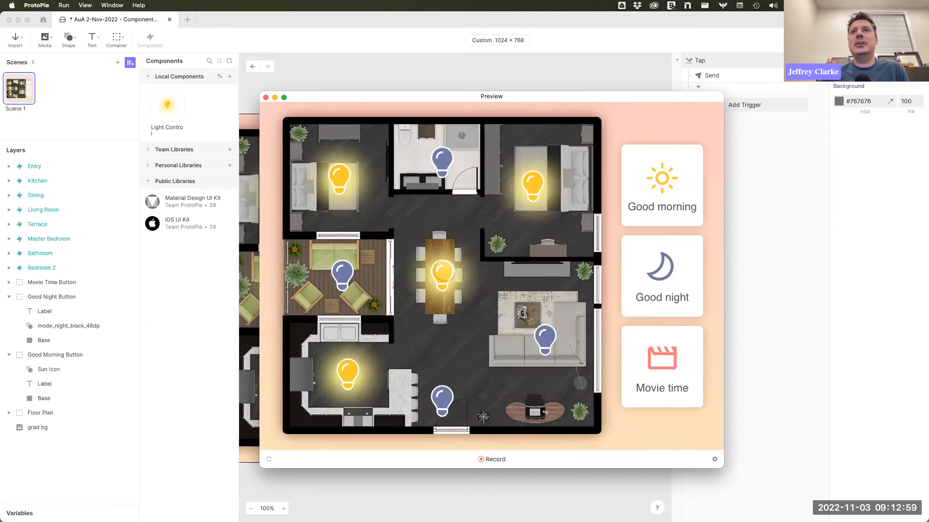
{"action": "left_click", "coordinate": [666, 269]}
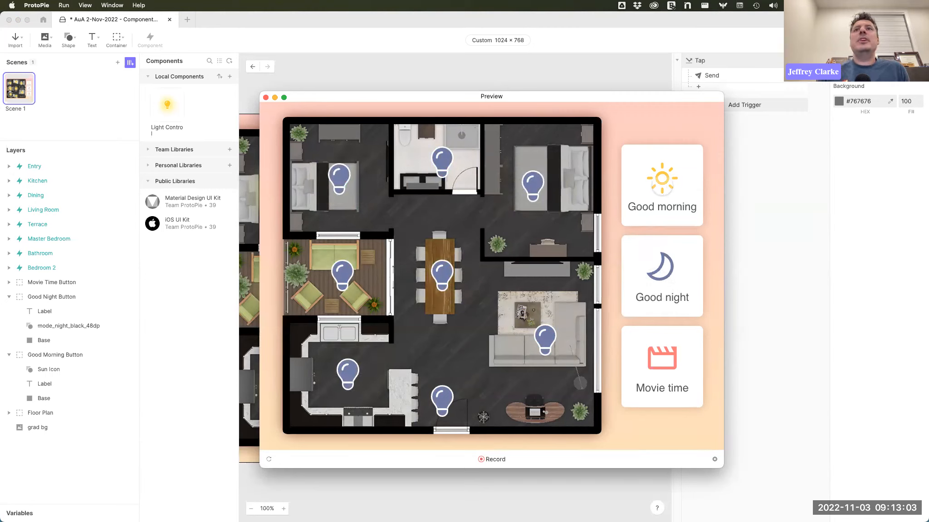
{"action": "left_click", "coordinate": [662, 272]}
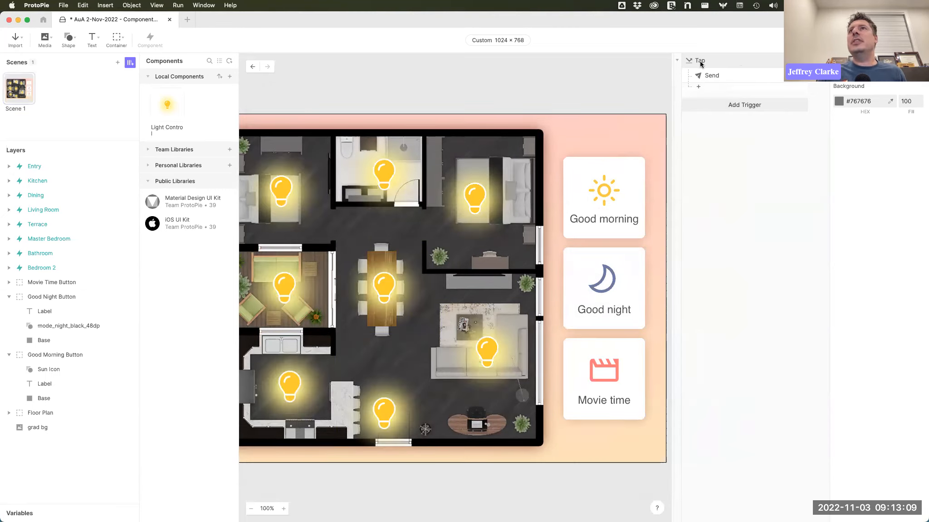
Rename the Good Night Button's trigger as "Tap Good Night" and its response as "Send TURN OFF".
{"action": "double_click", "coordinate": [701, 61]}
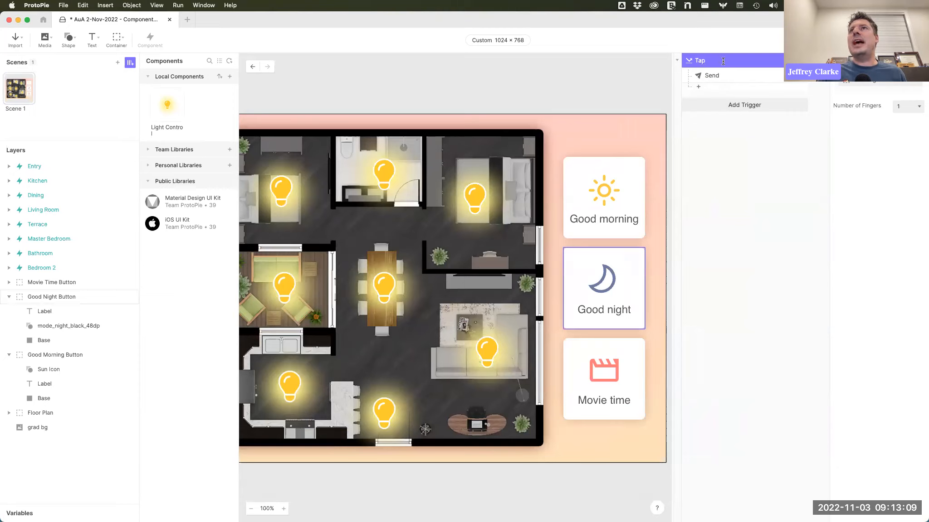
{"action": "key", "text": "Return"}
{"action": "type", "text": "Good Night"}
{"action": "key", "text": "Return"}
{"action": "double_click", "coordinate": [726, 74]}
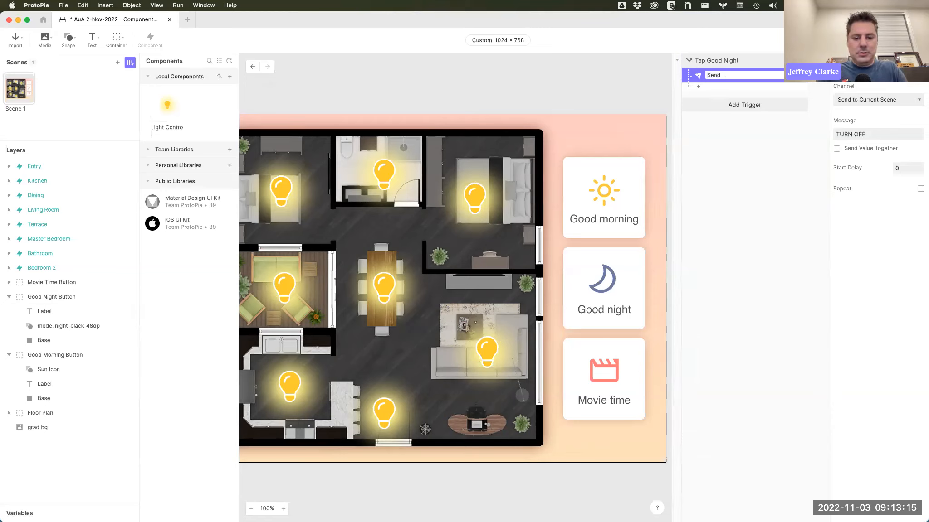
{"action": "type", "text": "TURN OFF"}
{"action": "key", "text": "Return"}
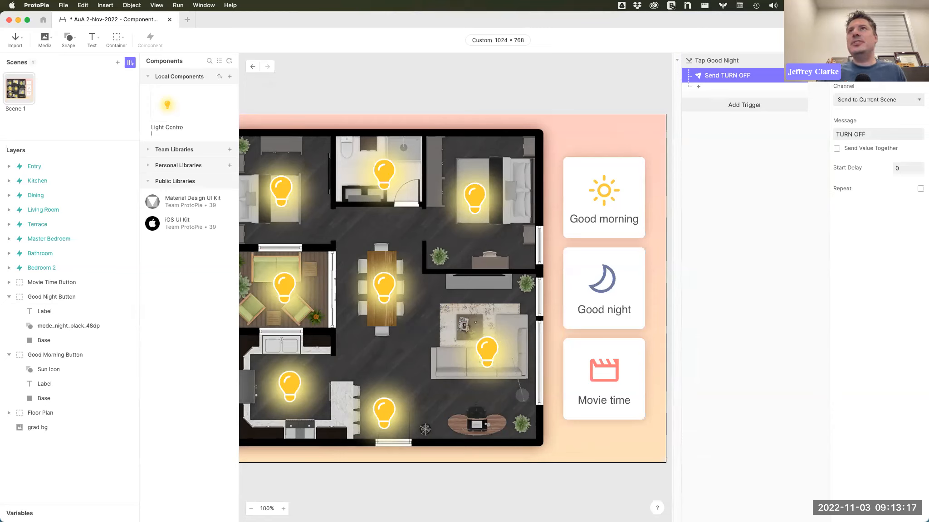
Duplicate the Tap Good Night trigger, retarget the copy to Good Morning Button, and rename it "Tap Good Morning".
{"action": "left_click", "coordinate": [723, 66]}
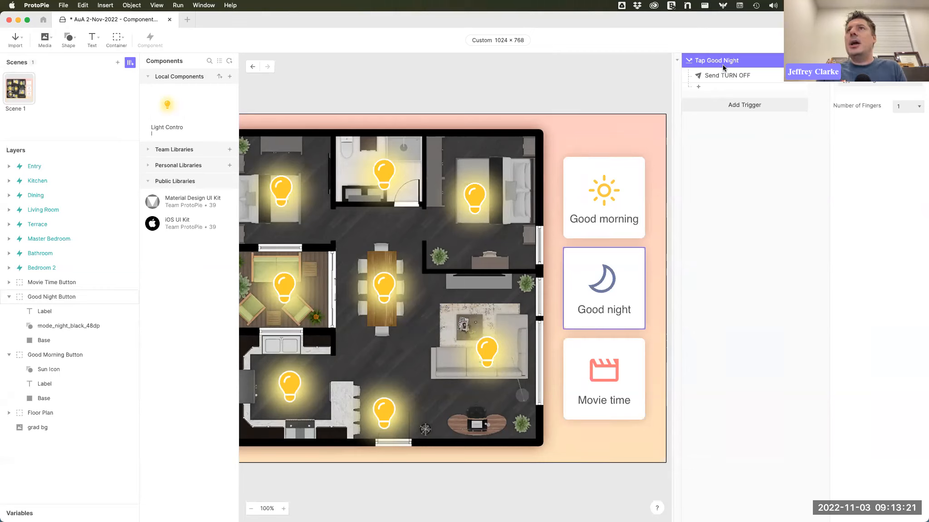
{"action": "key", "text": "super+d"}
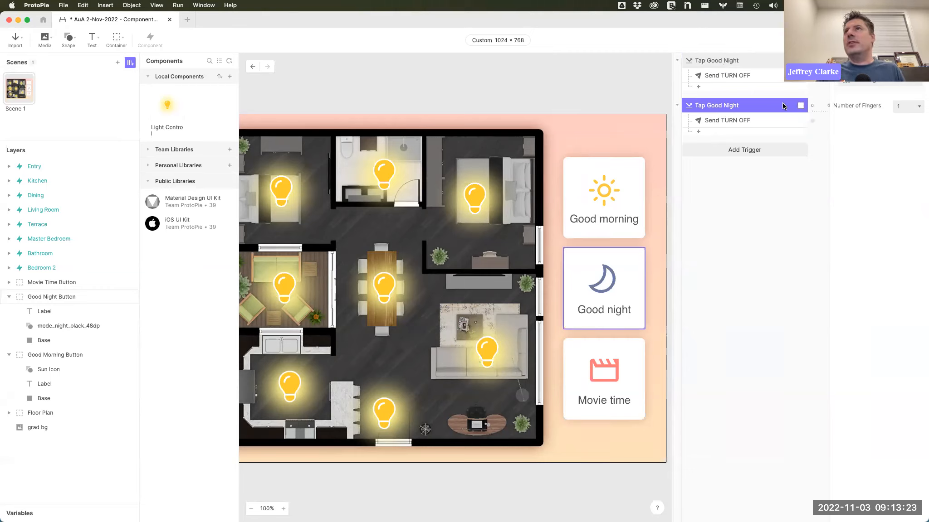
{"action": "left_click", "coordinate": [887, 83]}
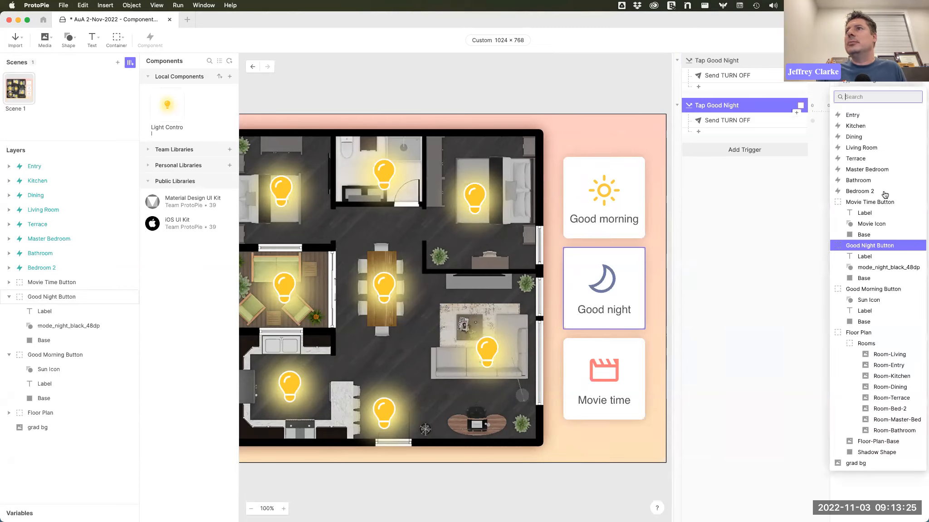
{"action": "left_click", "coordinate": [864, 289]}
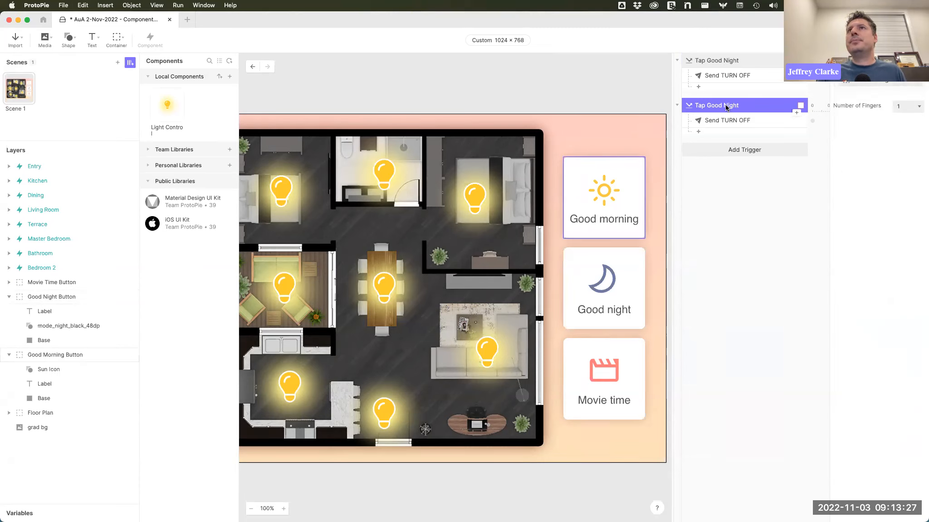
{"action": "double_click", "coordinate": [735, 105]}
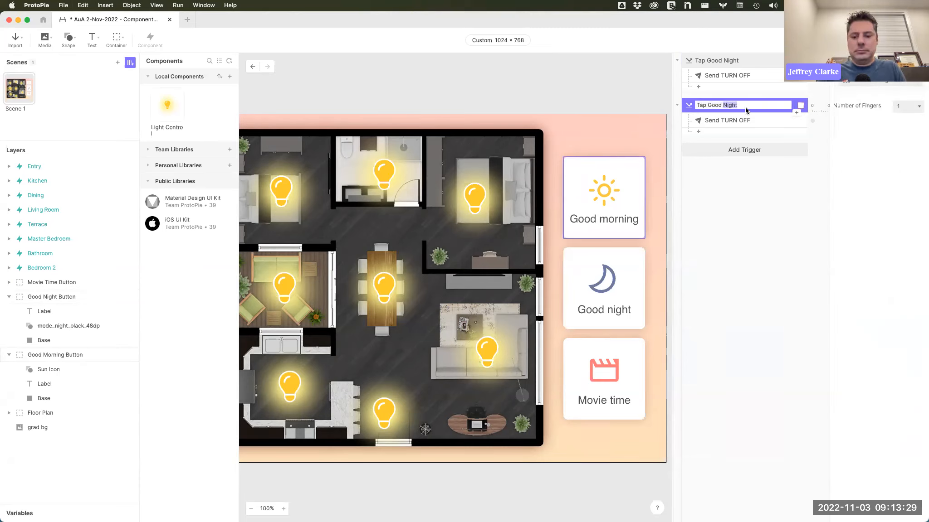
{"action": "type", "text": "Tap Good Morning"}
{"action": "key", "text": "Return"}
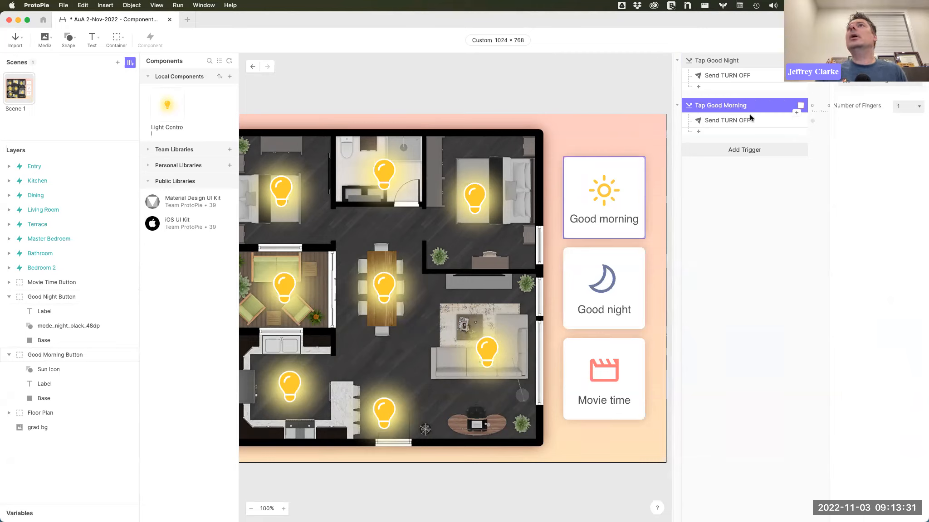
Set the Tap Good Morning response's message to TURN ON and rename the response "Send TURN ON".
{"action": "left_click", "coordinate": [741, 119]}
{"action": "left_click", "coordinate": [866, 133]}
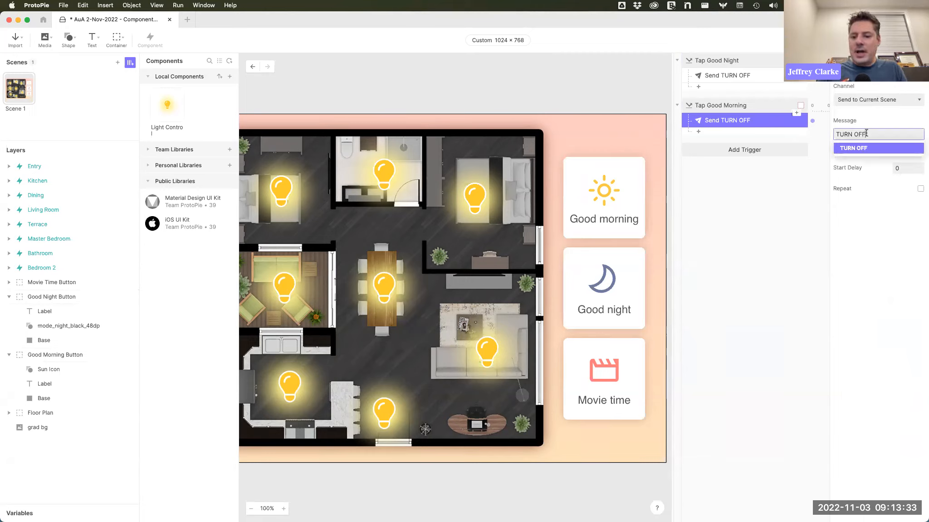
{"action": "key", "text": "BackSpace"}
{"action": "type", "text": "N"}
{"action": "key", "text": "Return"}
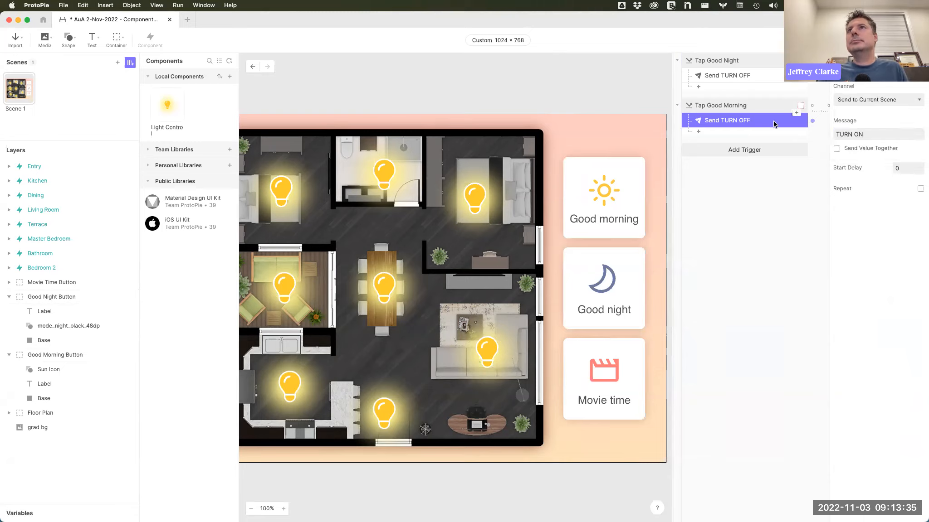
{"action": "double_click", "coordinate": [752, 120]}
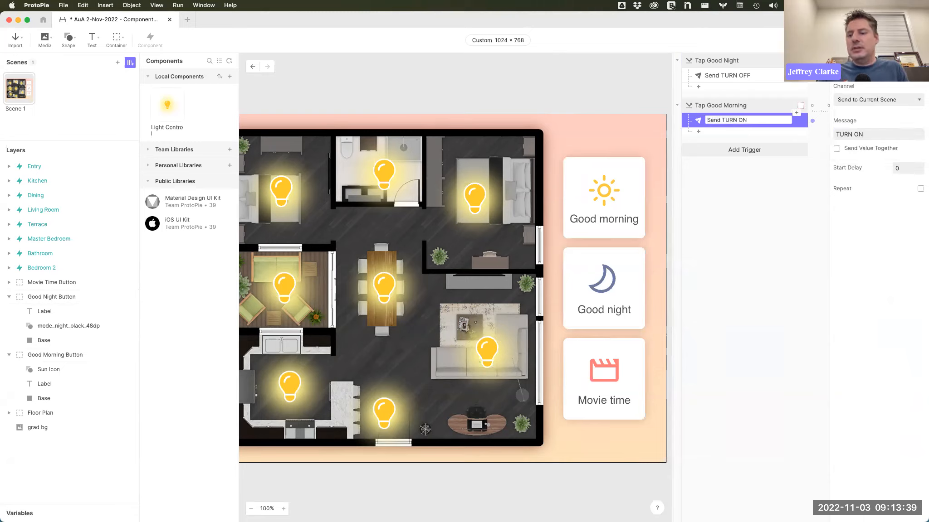
{"action": "key", "text": "Return"}
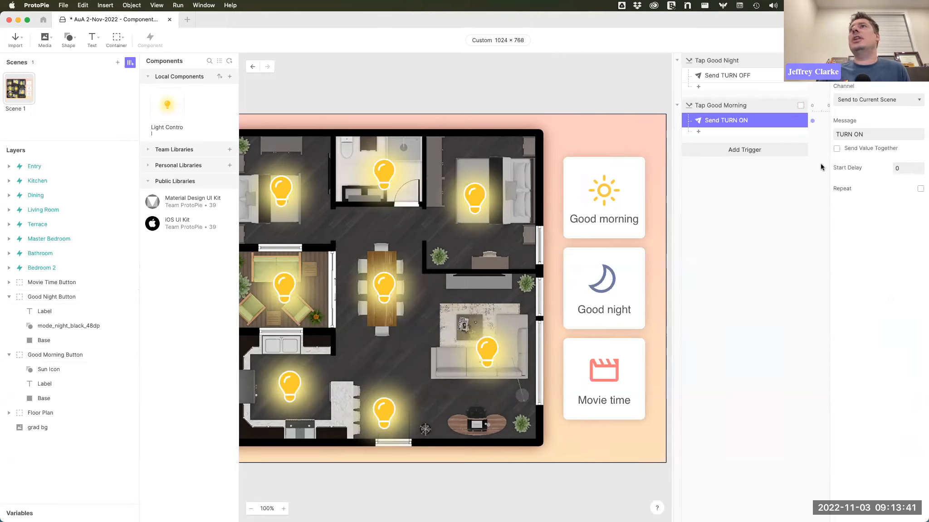
Open the Light Control component and add a Receive trigger with the message TURN ON, named "Receive TURN ON".
{"action": "double_click", "coordinate": [167, 105]}
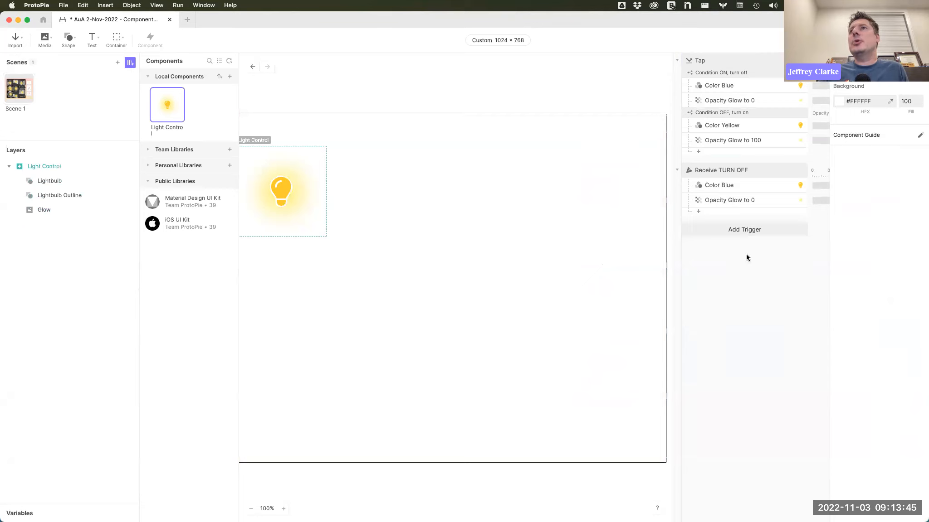
{"action": "left_click", "coordinate": [745, 231]}
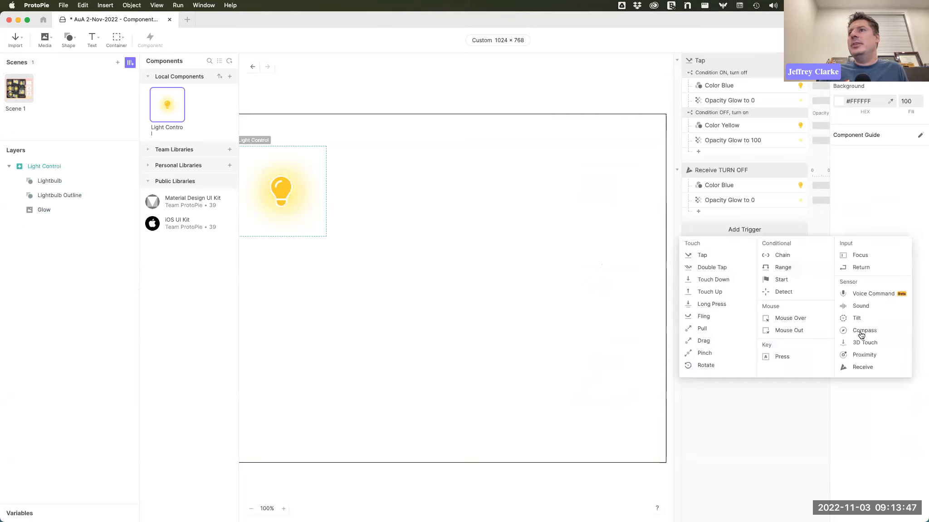
{"action": "left_click", "coordinate": [860, 366]}
{"action": "left_click", "coordinate": [861, 132]}
{"action": "type", "text": "TURN ON"}
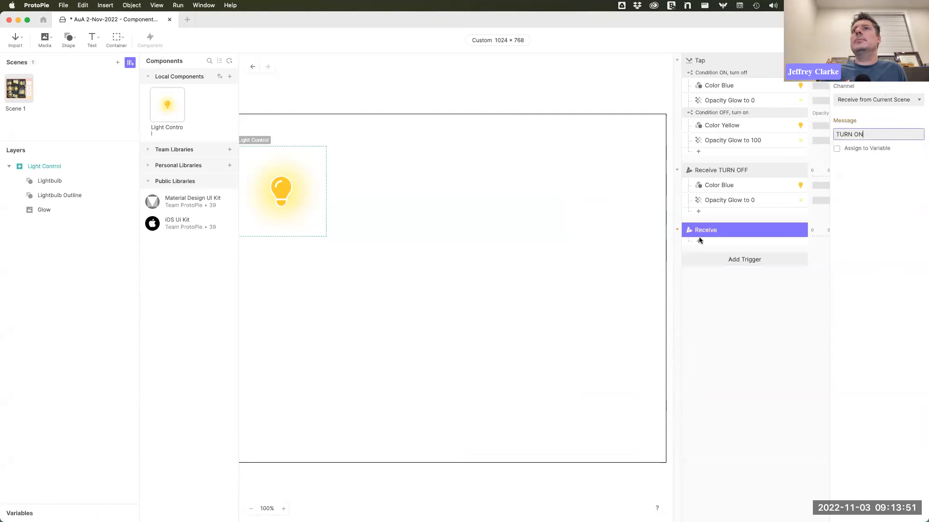
{"action": "double_click", "coordinate": [705, 230]}
{"action": "type", "text": "TURN ON"}
{"action": "key", "text": "Return"}
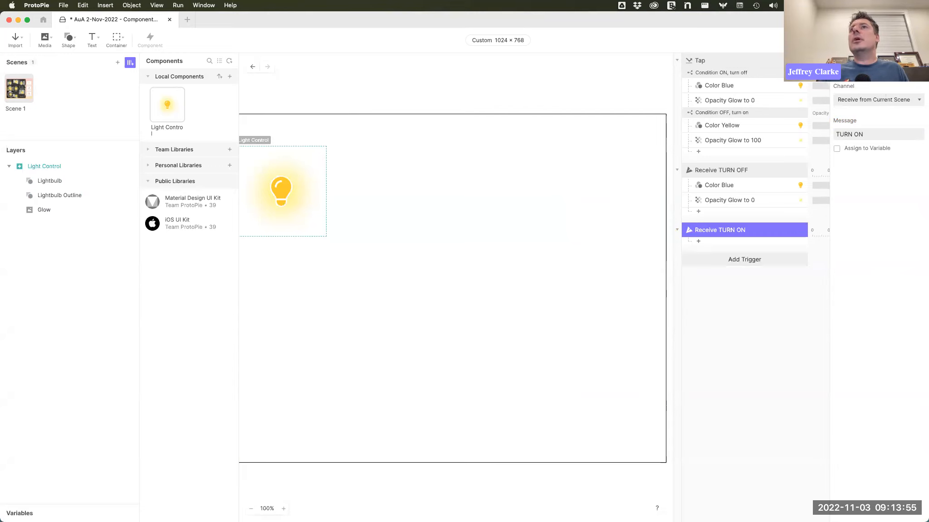
Copy the Color Yellow and Opacity Glow to 100 responses from the OFF condition into the Receive TURN ON trigger.
{"action": "left_click", "coordinate": [739, 127]}
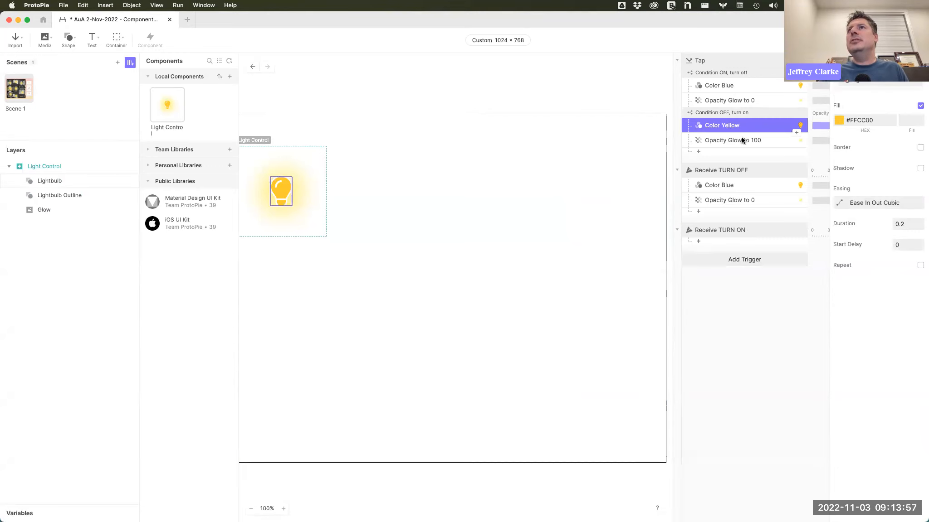
{"action": "left_click", "coordinate": [742, 139], "text": "shift"}
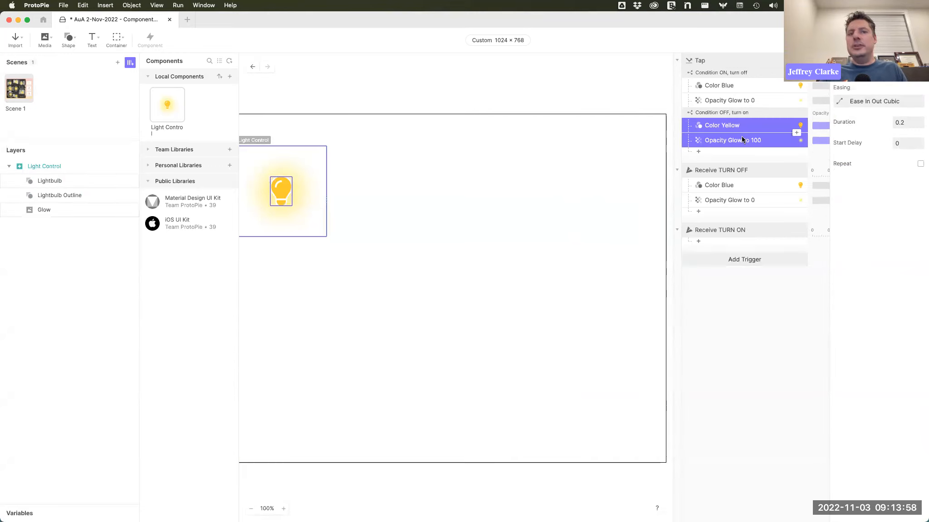
{"action": "left_click", "coordinate": [754, 228]}
{"action": "key", "text": "super+v"}
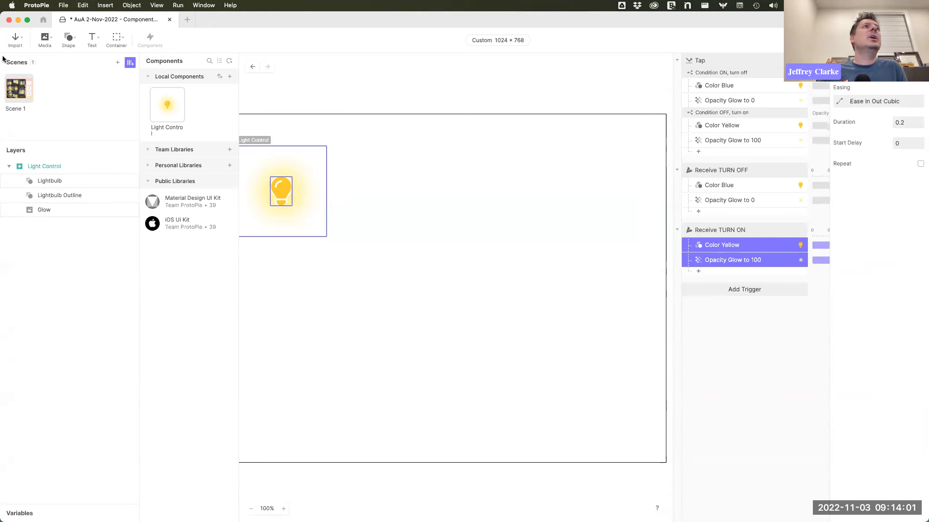
Return to Scene 1 and preview it, alternating between the Good night and Good morning buttons to test all room lights.
{"action": "left_click", "coordinate": [19, 89]}
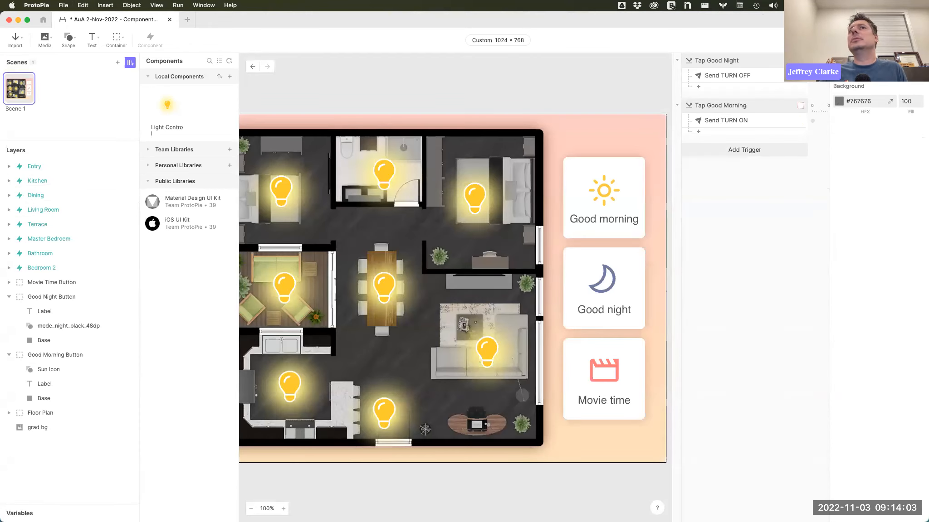
{"action": "key", "text": "super+p"}
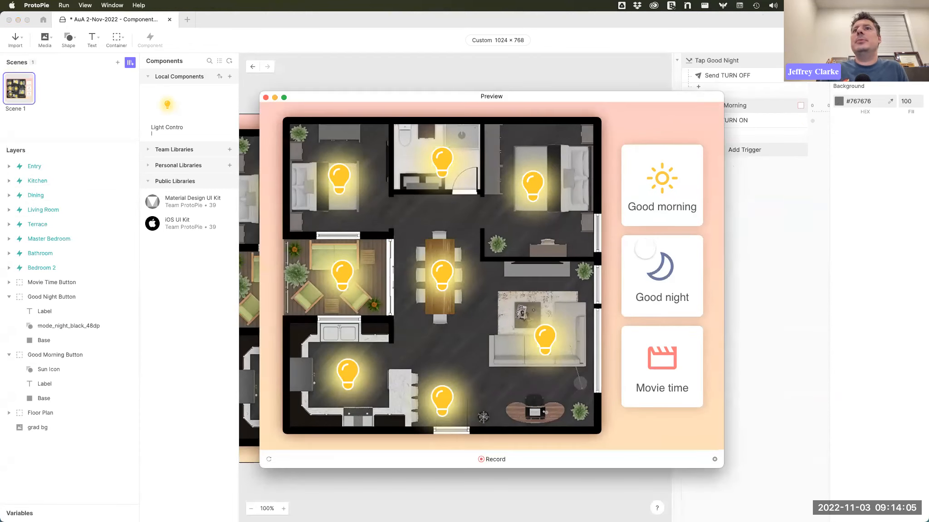
{"action": "left_click", "coordinate": [655, 280]}
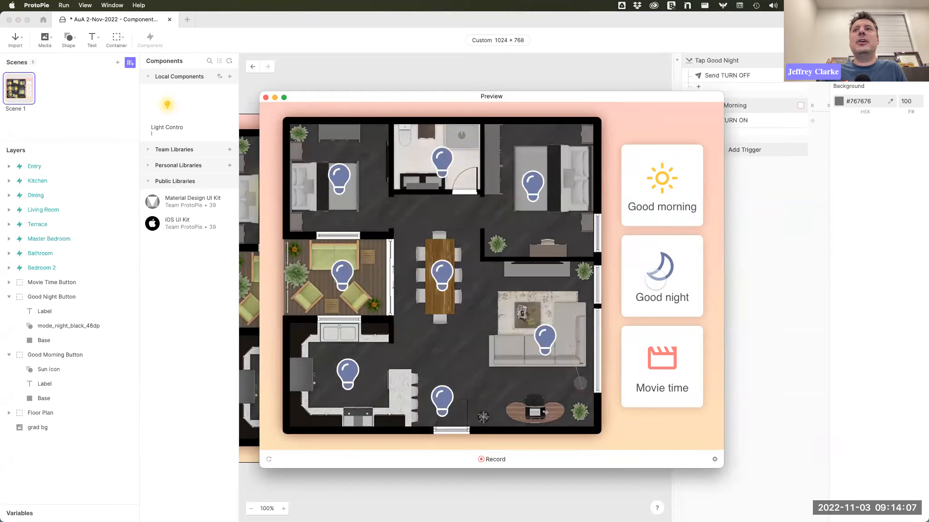
{"action": "left_click", "coordinate": [662, 193]}
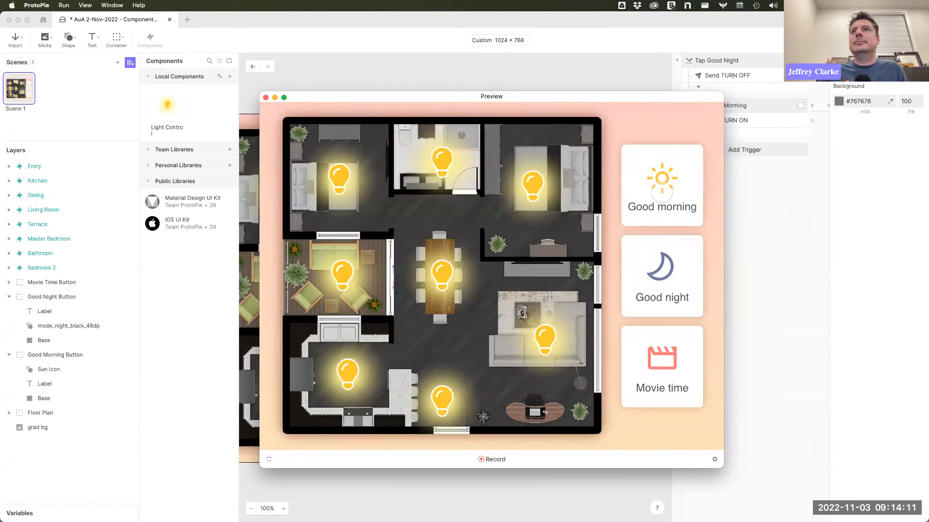
{"action": "left_click", "coordinate": [664, 262]}
{"action": "left_click", "coordinate": [663, 182]}
{"action": "left_click", "coordinate": [663, 275]}
{"action": "left_click", "coordinate": [663, 186]}
{"action": "left_click", "coordinate": [655, 282]}
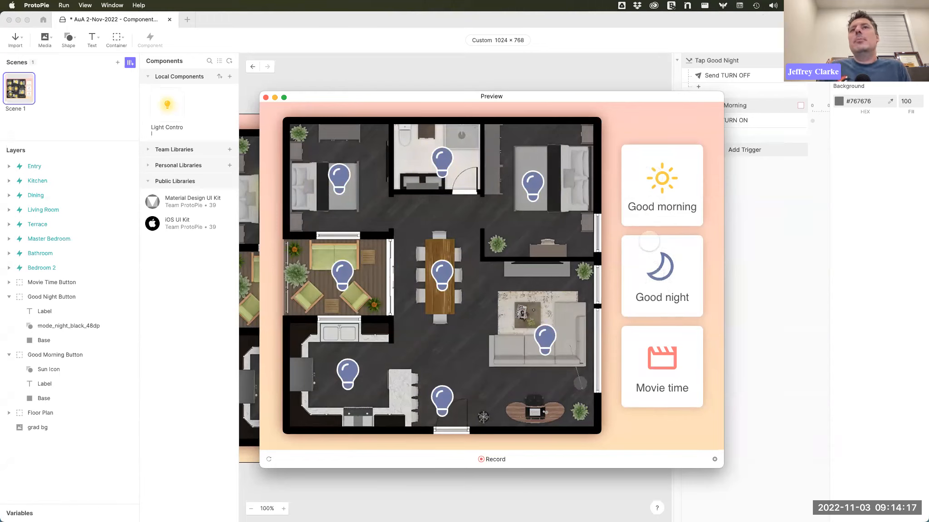
{"action": "left_click", "coordinate": [653, 226]}
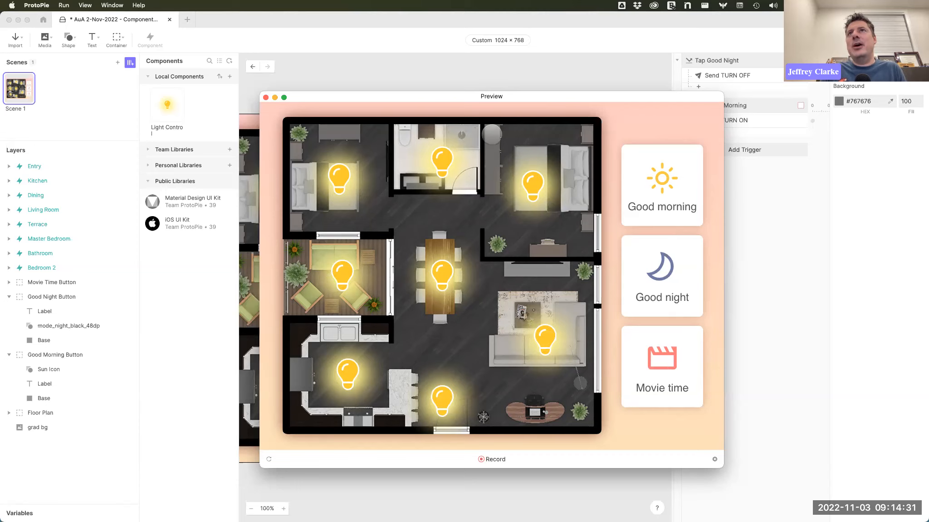
{"action": "left_click", "coordinate": [266, 98]}
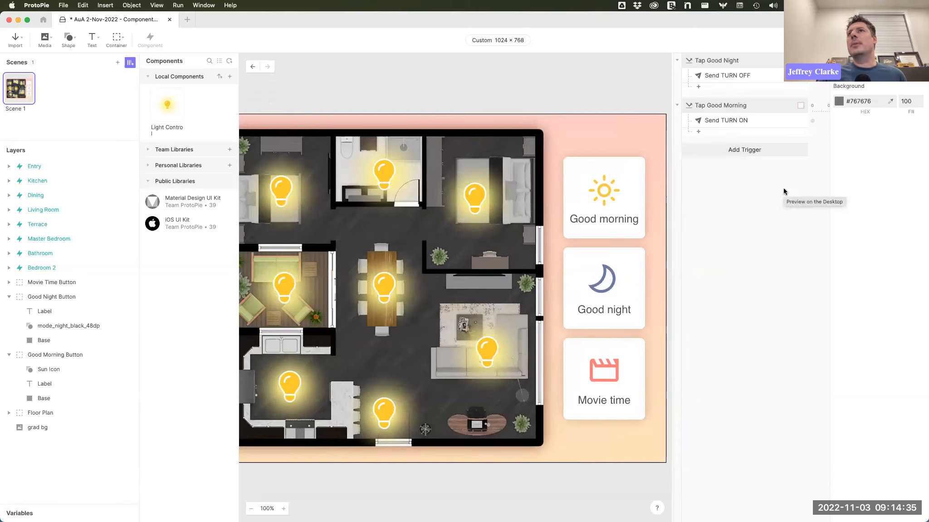
Add a Tap trigger to the Movie Time Button and rename it "Tap Movie Time".
{"action": "left_click", "coordinate": [618, 360]}
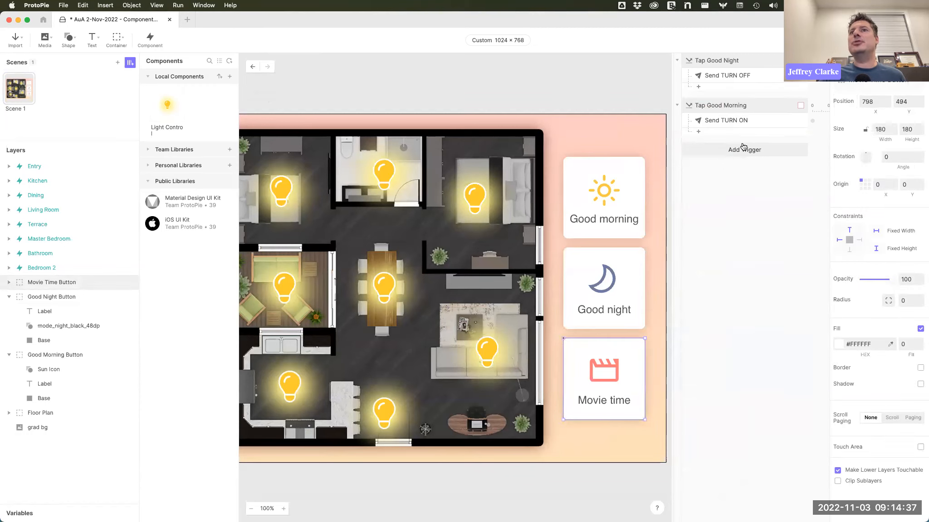
{"action": "left_click", "coordinate": [742, 149]}
{"action": "left_click", "coordinate": [702, 176]}
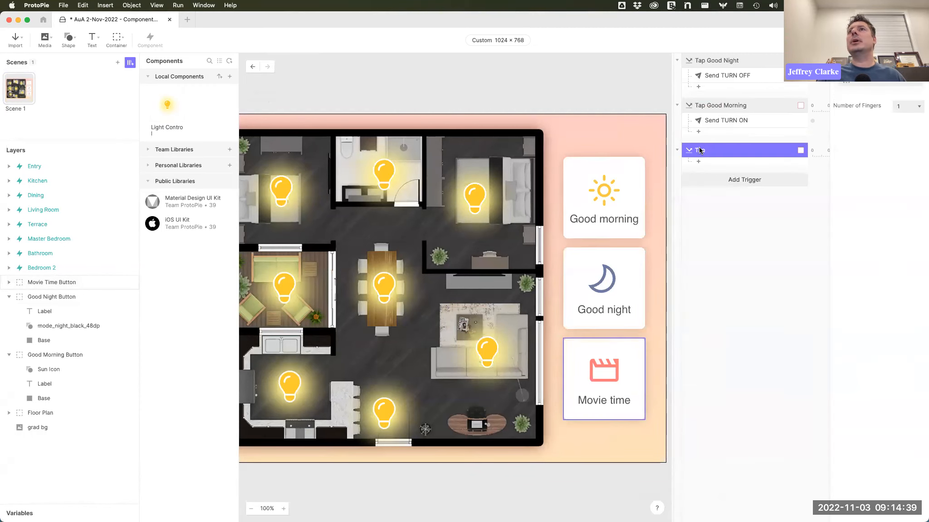
{"action": "double_click", "coordinate": [730, 150]}
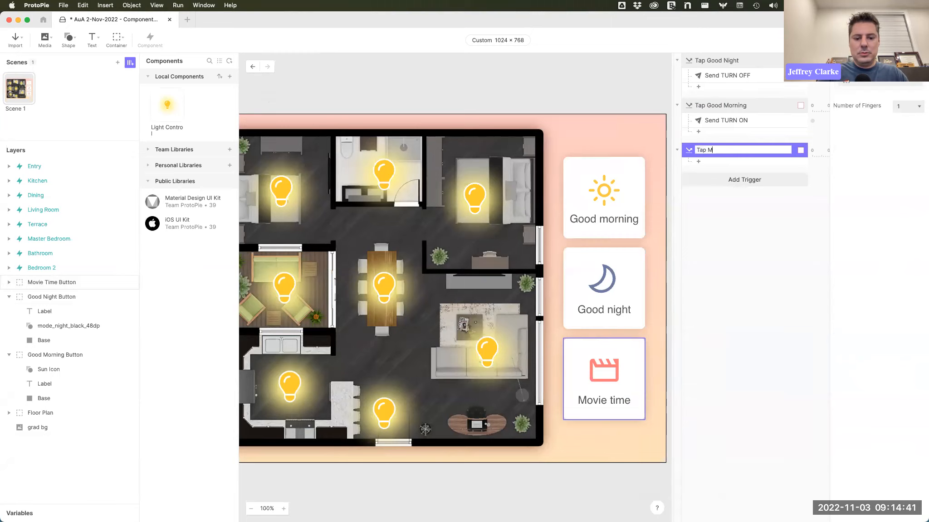
{"action": "key", "text": "Return"}
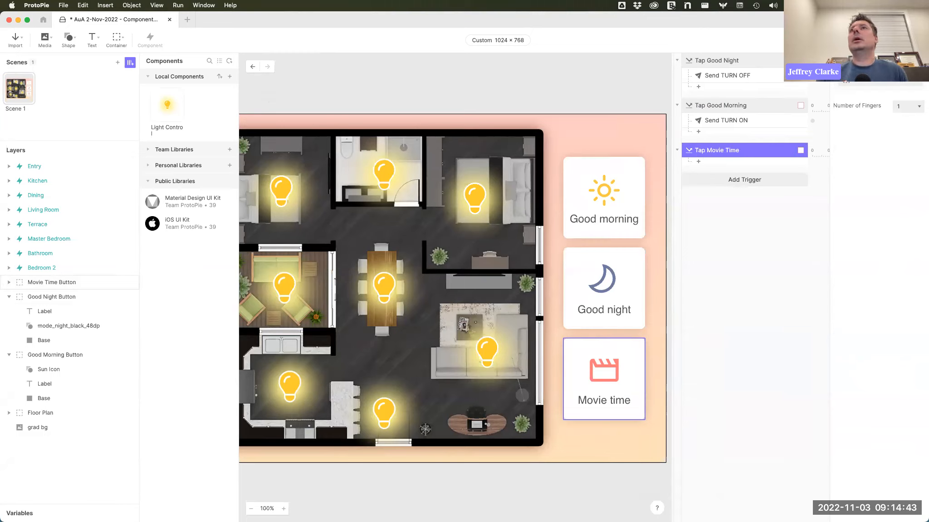
Add a Send response with the message TURN OFF, sent to the current scene, to the Tap Movie Time trigger.
{"action": "left_click", "coordinate": [724, 163]}
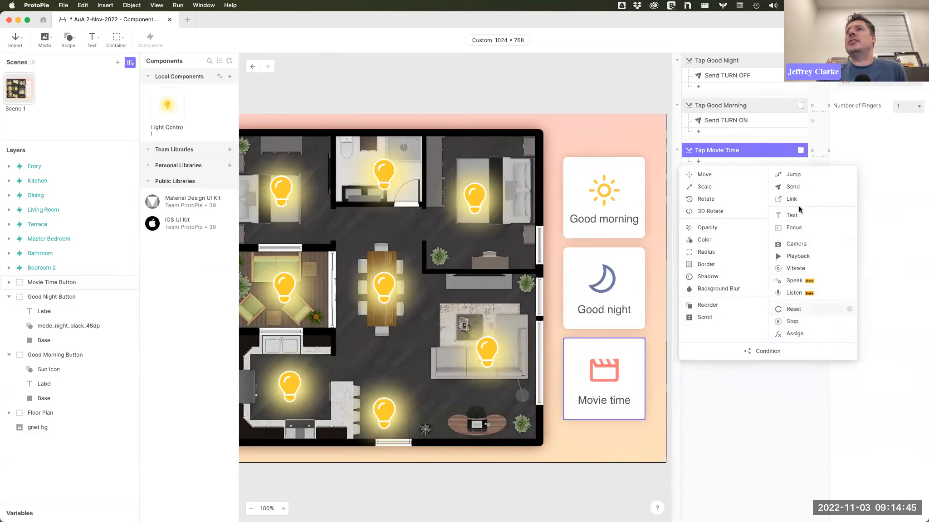
{"action": "left_click", "coordinate": [794, 187]}
{"action": "left_click", "coordinate": [860, 133]}
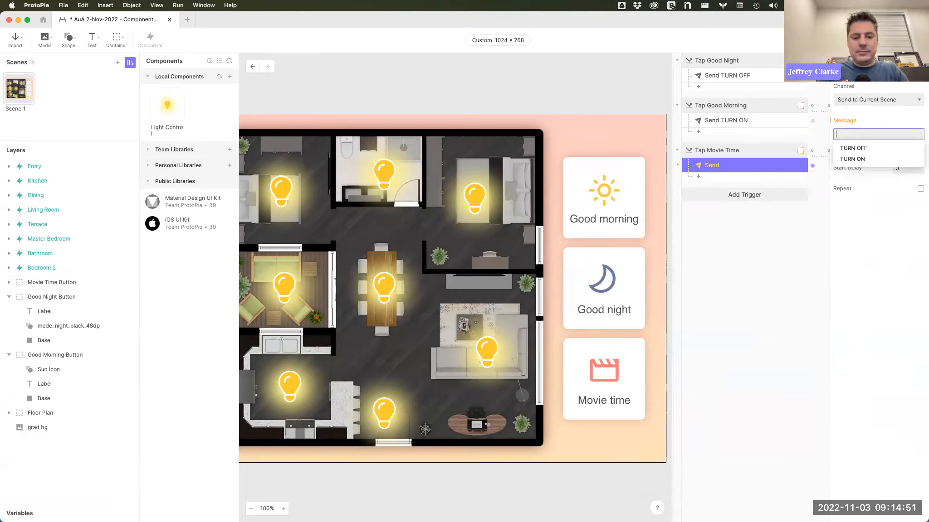
{"action": "key", "text": "BackSpace"}
{"action": "key", "text": "BackSpace"}
{"action": "key", "text": "BackSpace"}
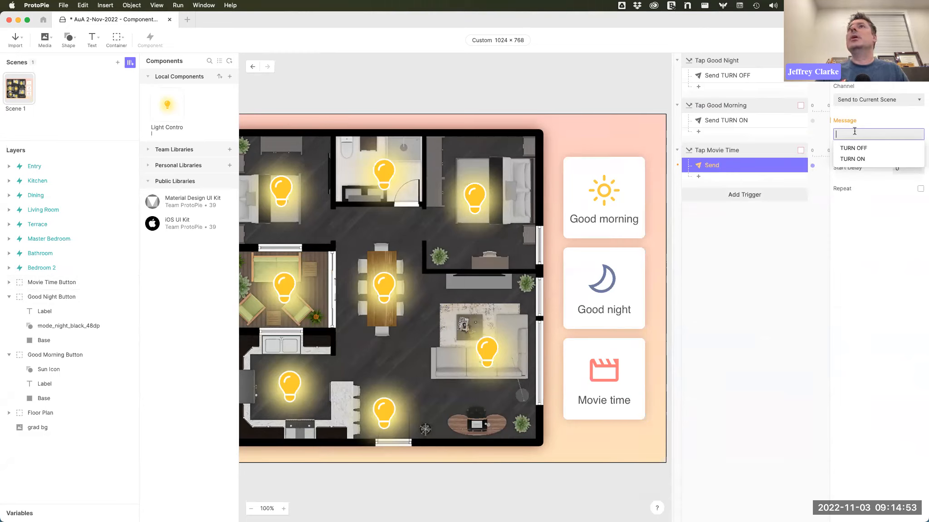
{"action": "left_click", "coordinate": [754, 75]}
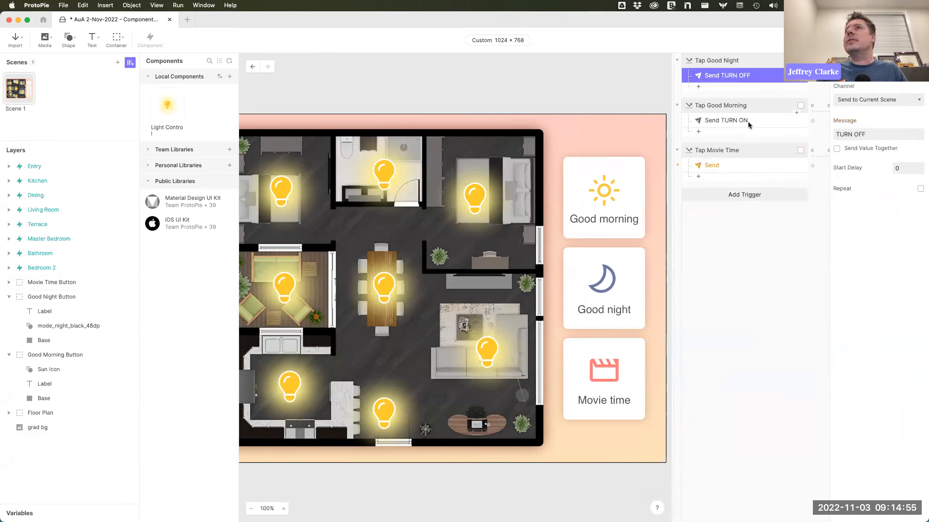
{"action": "left_click", "coordinate": [748, 121]}
{"action": "left_click", "coordinate": [733, 172]}
{"action": "left_click", "coordinate": [862, 133]}
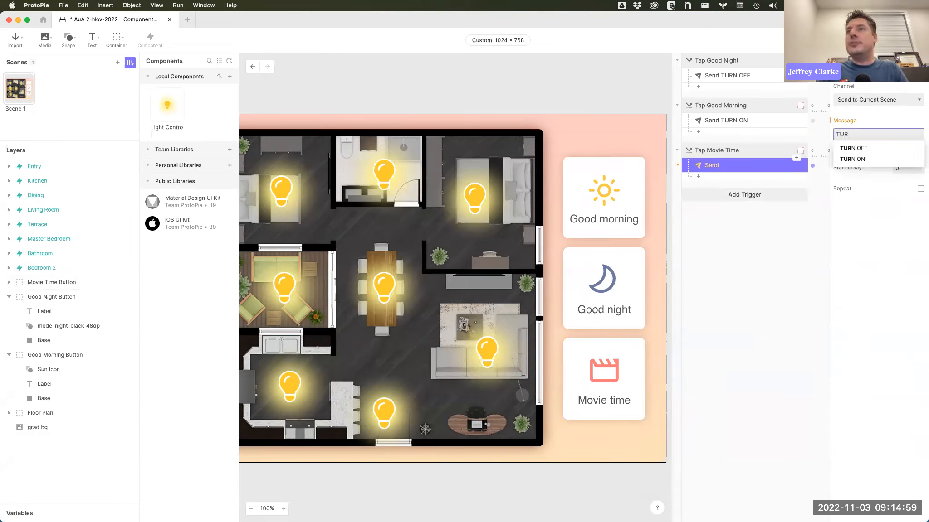
{"action": "type", "text": "TURN OFF"}
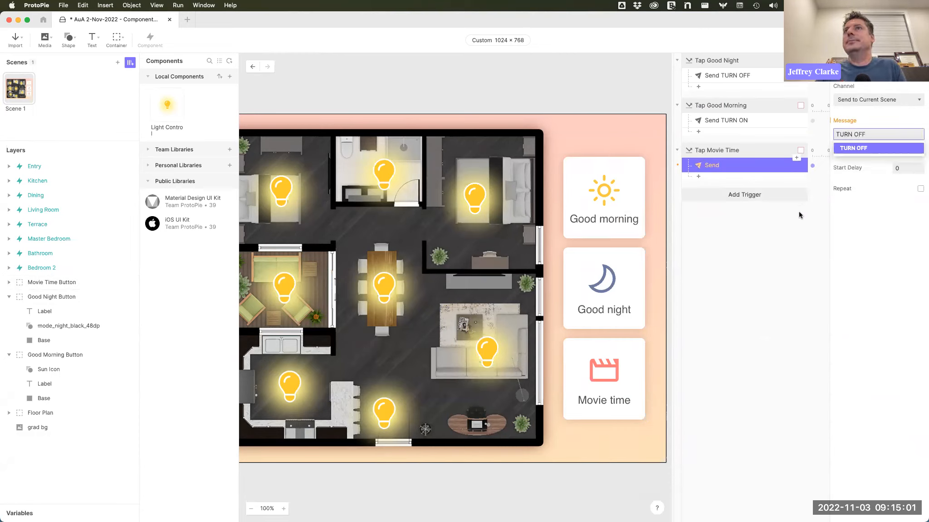
{"action": "key", "text": "Return"}
Rename the Send response under Tap Movie Time to "Send TURN OFF".
{"action": "double_click", "coordinate": [745, 166]}
{"action": "type", "text": "TURN OFF"}
{"action": "key", "text": "Return"}
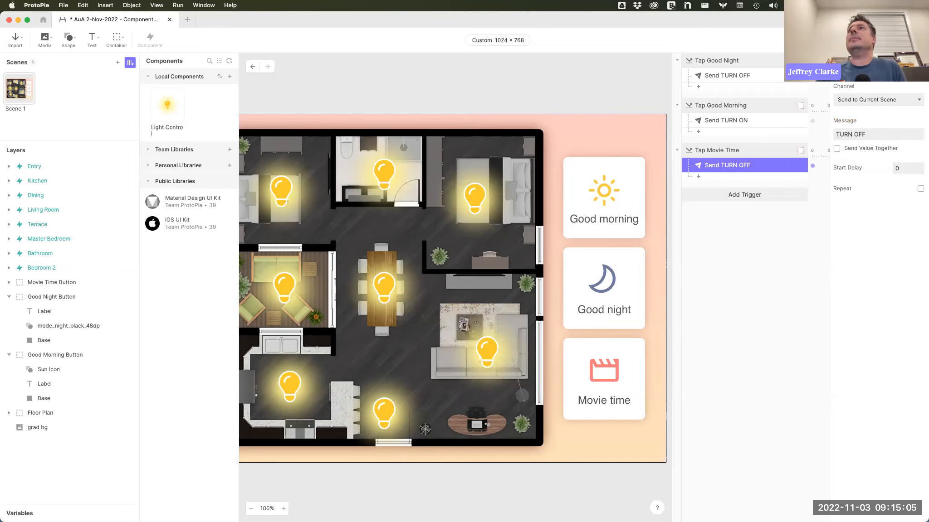
Preview the scene and test the Movie time and Good morning buttons, then close the preview.
{"action": "key", "text": "super+p"}
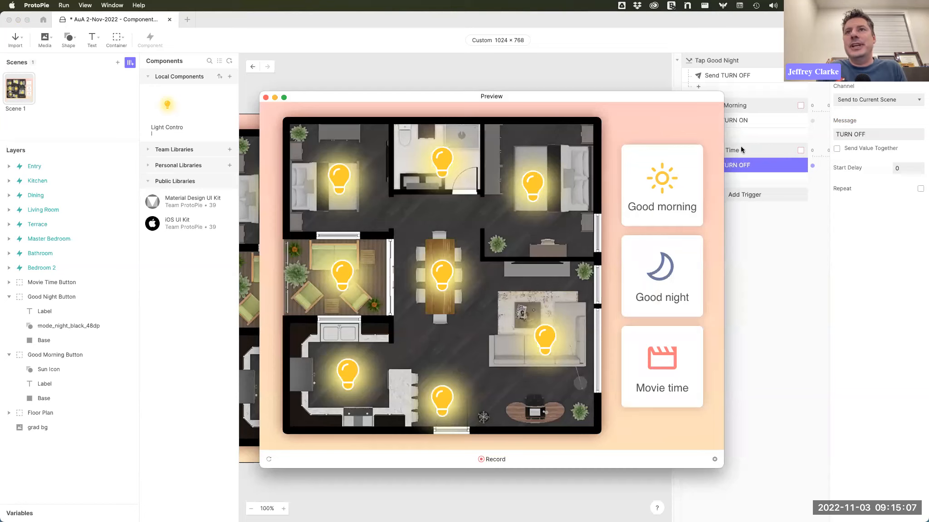
{"action": "left_click", "coordinate": [663, 362]}
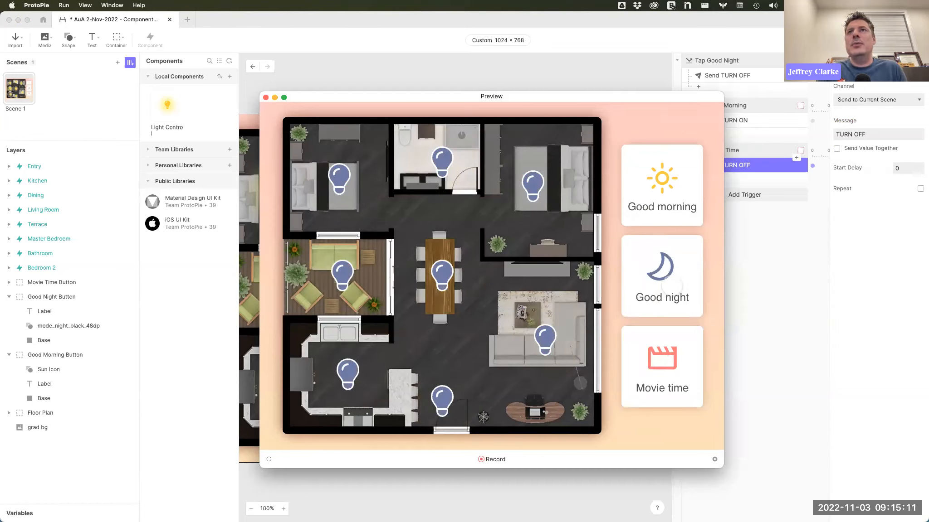
{"action": "left_click", "coordinate": [658, 195]}
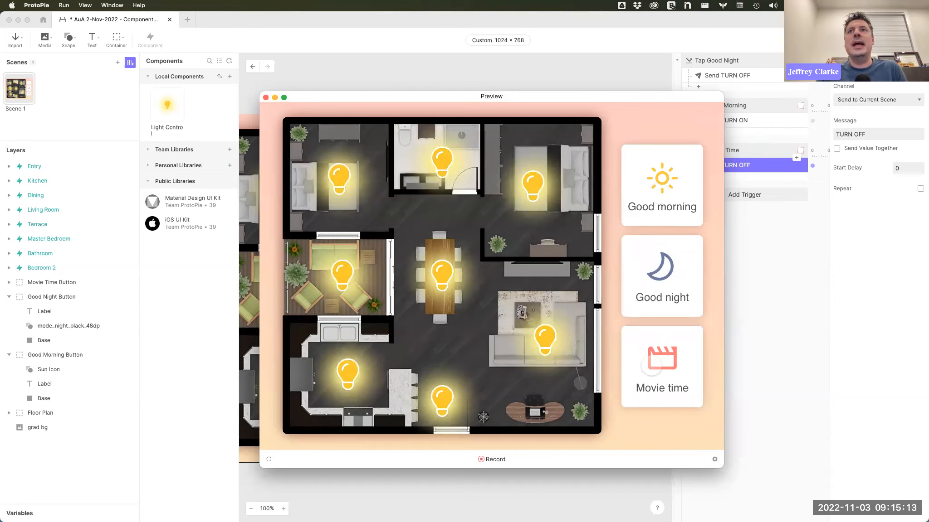
{"action": "left_click", "coordinate": [657, 323]}
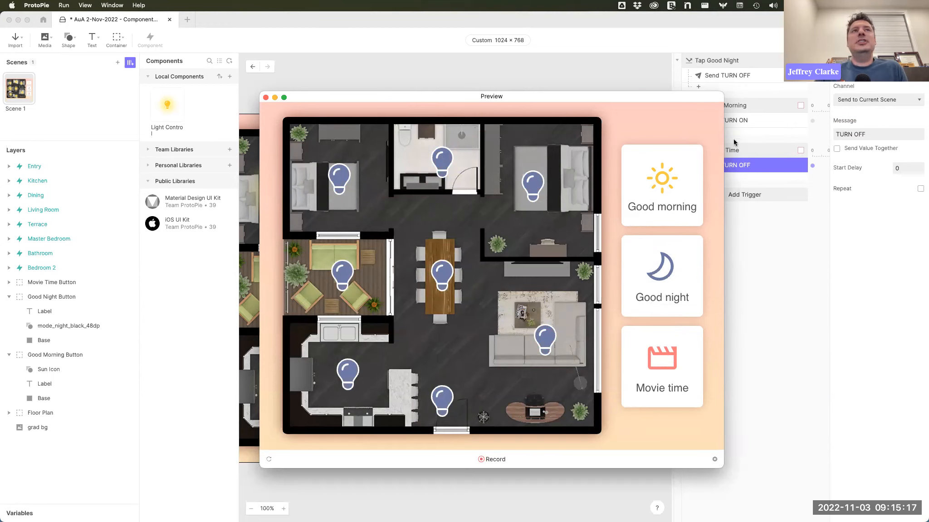
{"action": "left_click", "coordinate": [265, 97]}
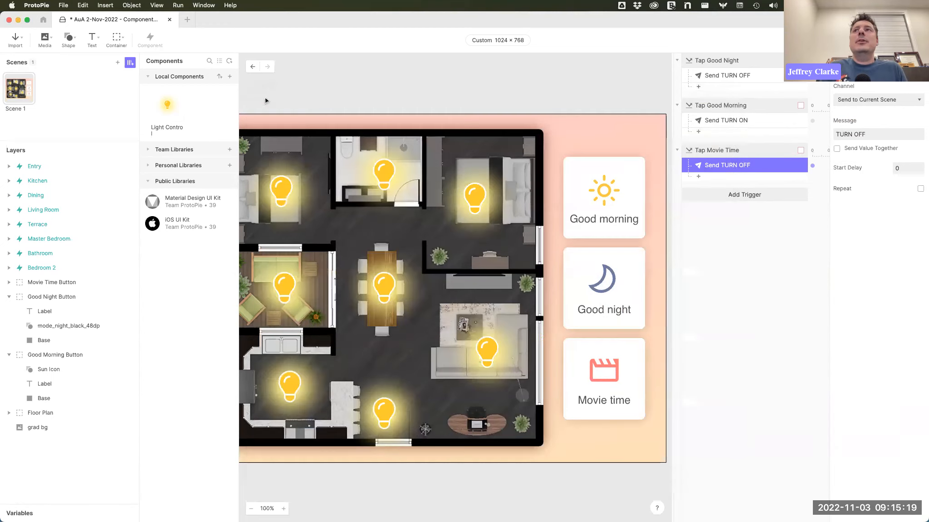
Set the Tap Movie Time Send response's channel to Send to Component with Living Room as the target, and preview the scene.
{"action": "left_click", "coordinate": [869, 100]}
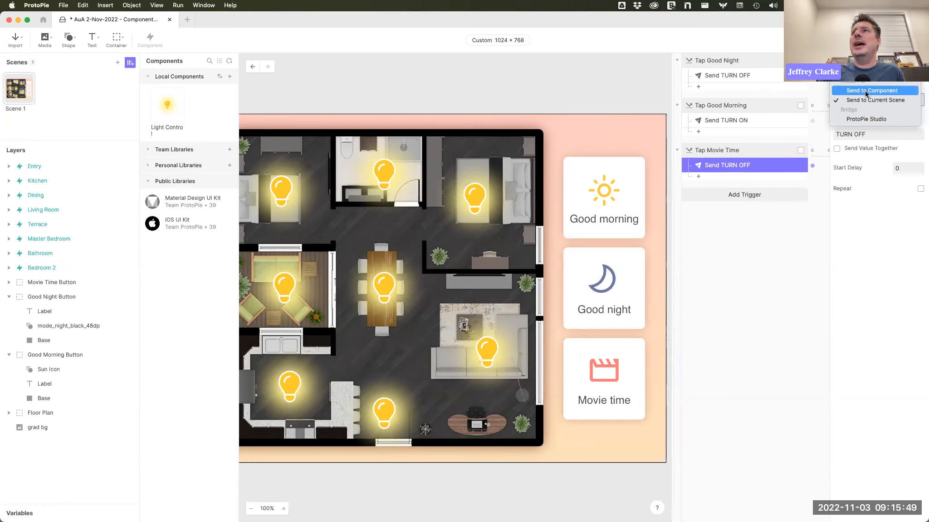
{"action": "left_click", "coordinate": [866, 94]}
{"action": "left_click", "coordinate": [873, 115]}
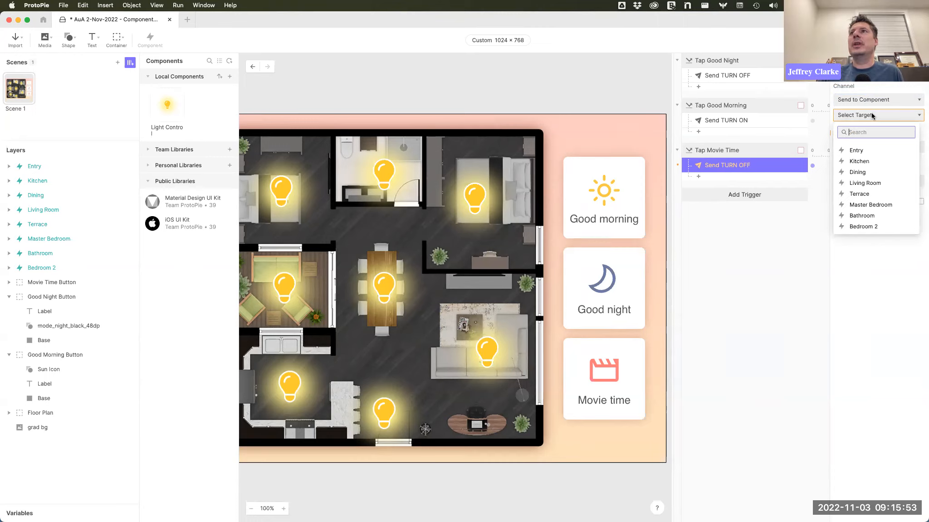
{"action": "left_click", "coordinate": [866, 183]}
{"action": "left_click", "coordinate": [810, 246]}
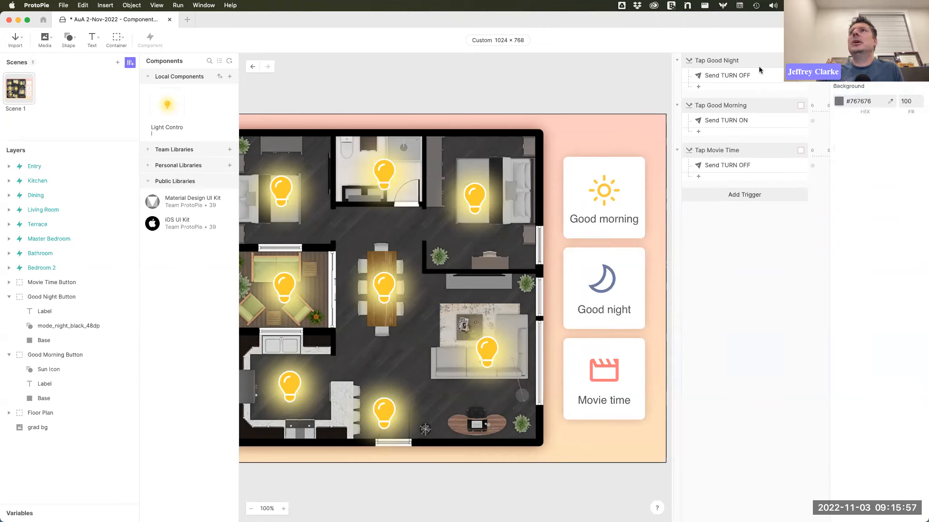
{"action": "key", "text": "super+p"}
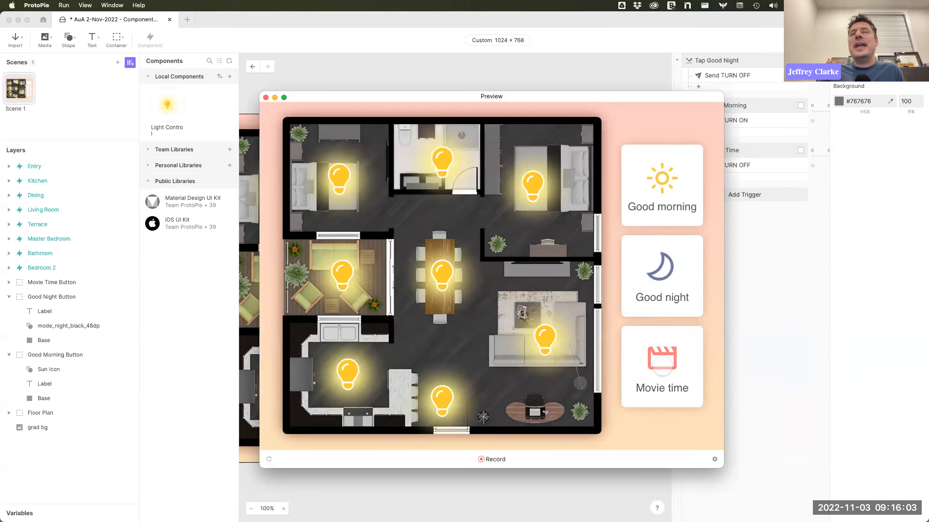
{"action": "left_click", "coordinate": [266, 97]}
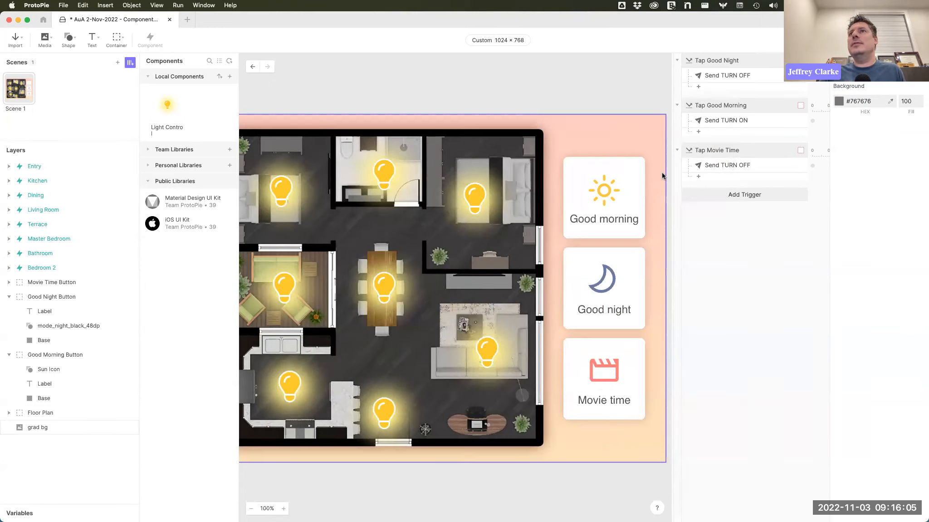
Open the Light Control component and add a Receive trigger with the message TURN OFF and the channel Receive from Parent.
{"action": "double_click", "coordinate": [172, 105]}
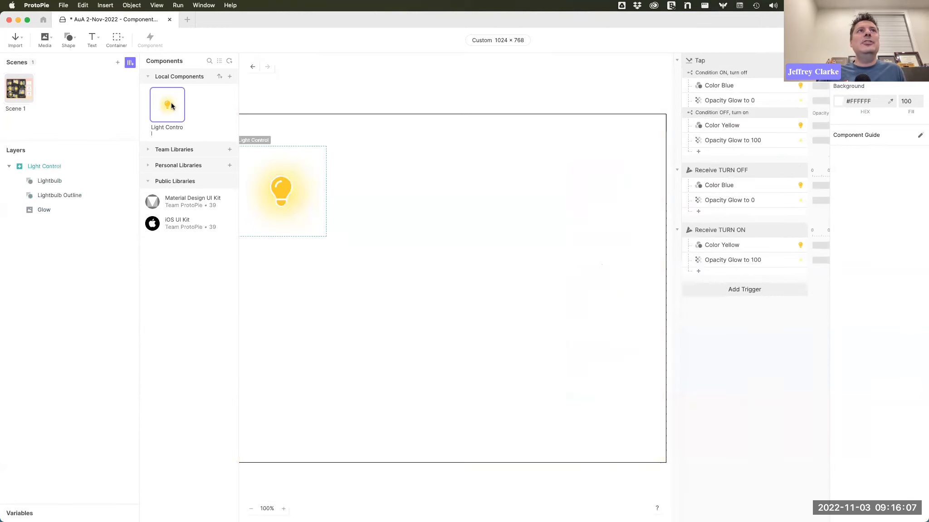
{"action": "left_click", "coordinate": [744, 170]}
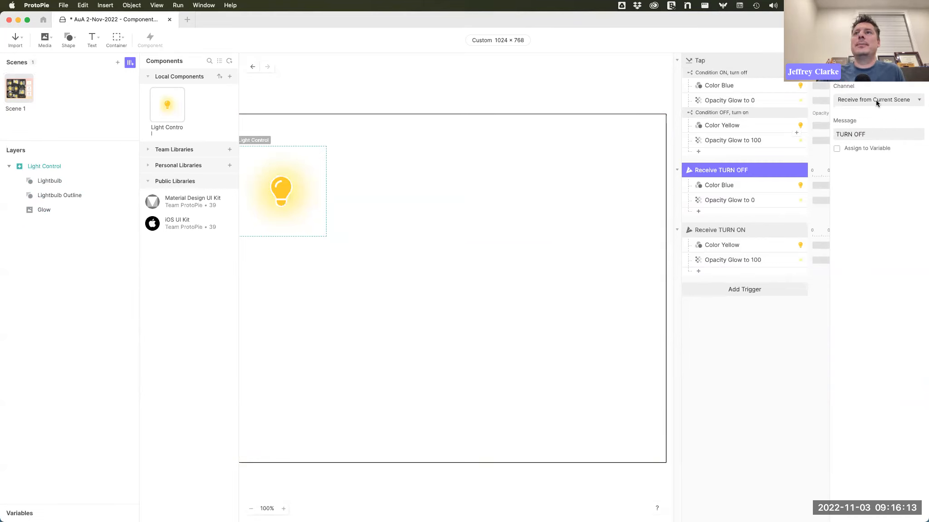
{"action": "left_click", "coordinate": [747, 294]}
{"action": "left_click", "coordinate": [863, 427]}
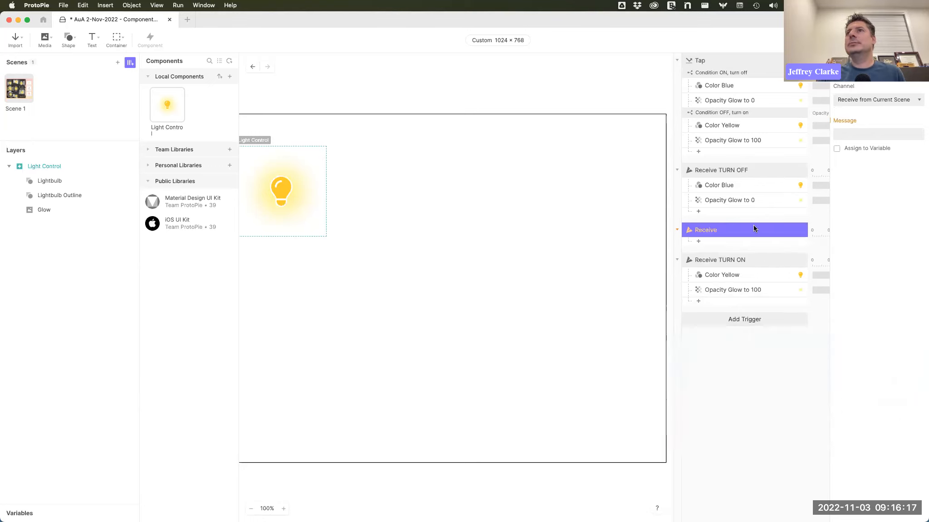
{"action": "left_click", "coordinate": [847, 135]}
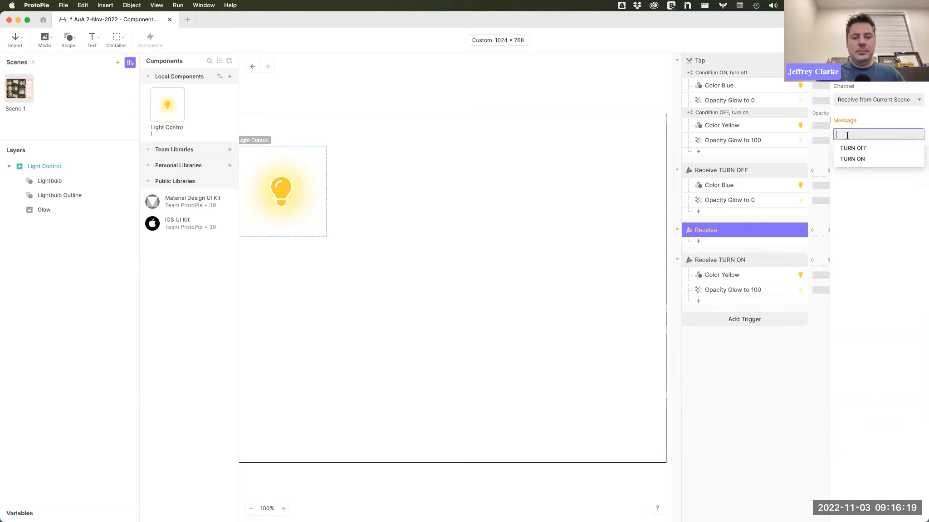
{"action": "left_click", "coordinate": [854, 148]}
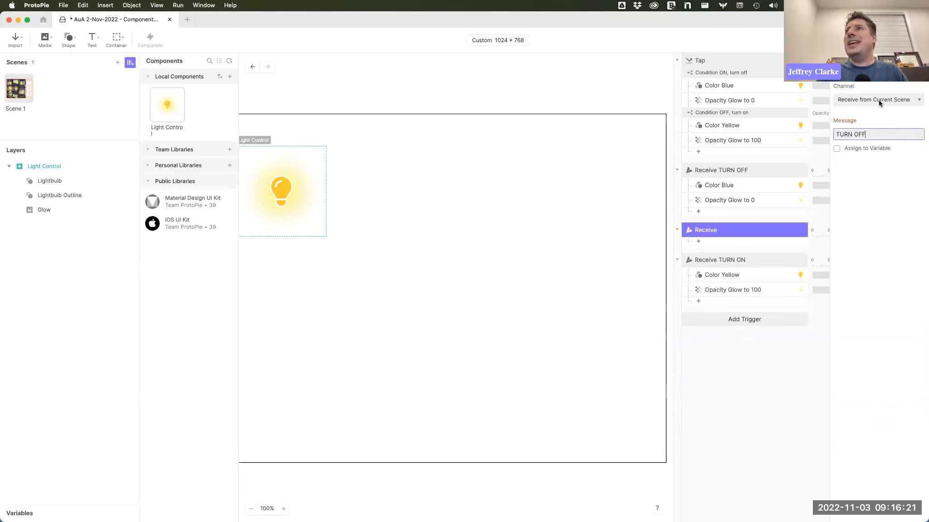
{"action": "left_click", "coordinate": [882, 101]}
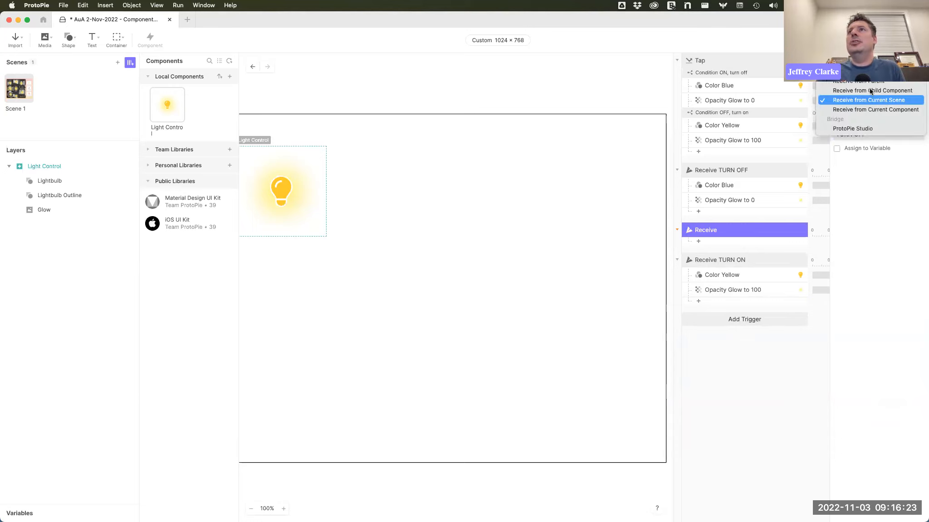
{"action": "left_click", "coordinate": [869, 84]}
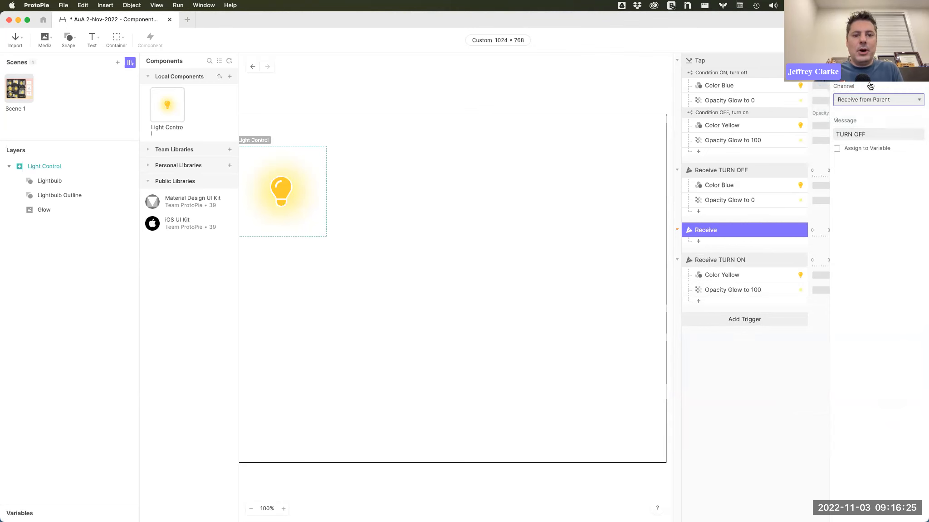
Check the Send and Receive Channel slide in Chrome, return to ProtoPie and rename the new Receive from Parent trigger "Receive TURN OFF".
{"action": "key", "text": "super+Tab"}
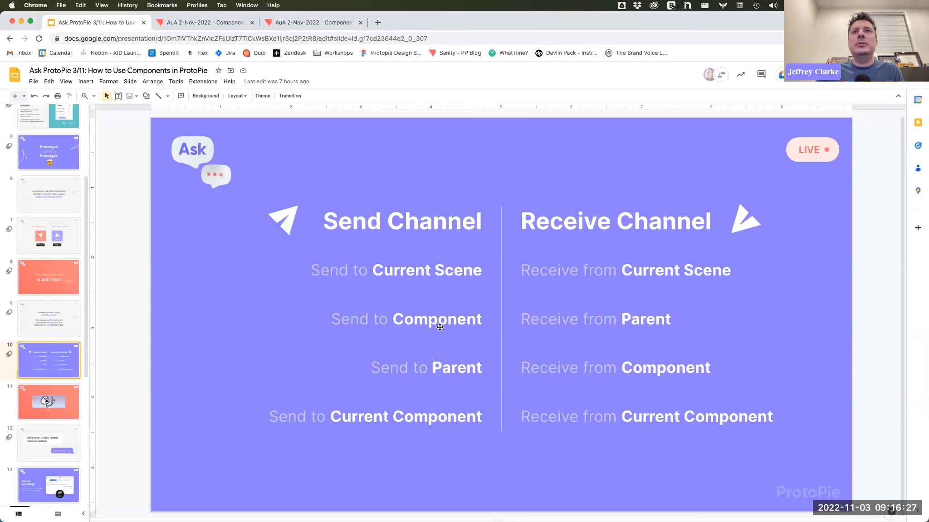
{"action": "key", "text": "super+Tab"}
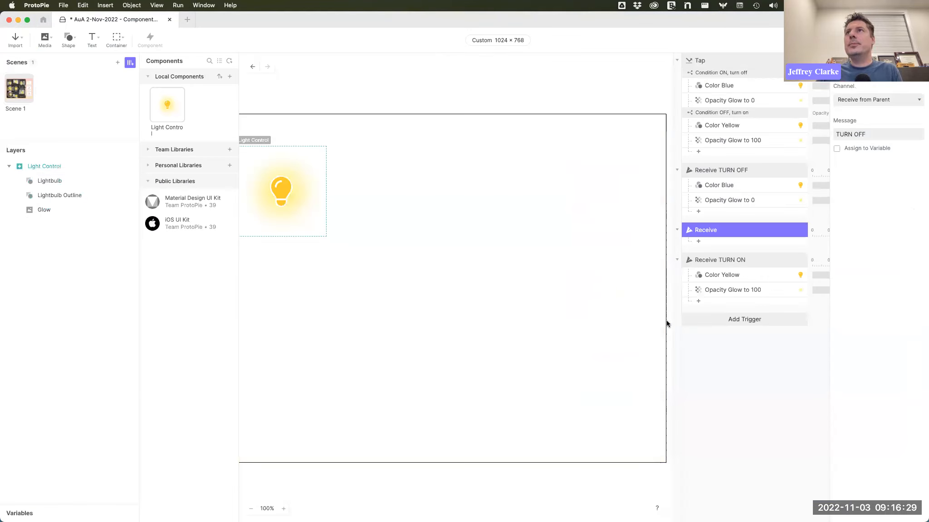
{"action": "left_click", "coordinate": [852, 135]}
{"action": "left_click", "coordinate": [731, 171]}
{"action": "left_click", "coordinate": [842, 135]}
{"action": "left_click_drag", "start_coordinate": [836, 135], "coordinate": [866, 135]}
{"action": "key", "text": "super+c"}
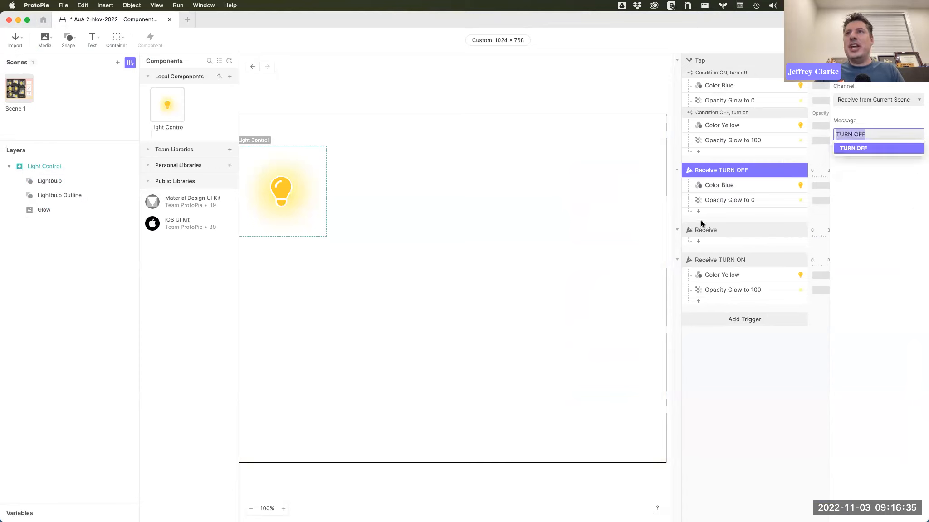
{"action": "double_click", "coordinate": [712, 230]}
{"action": "key", "text": "Right"}
{"action": "key", "text": "super+v"}
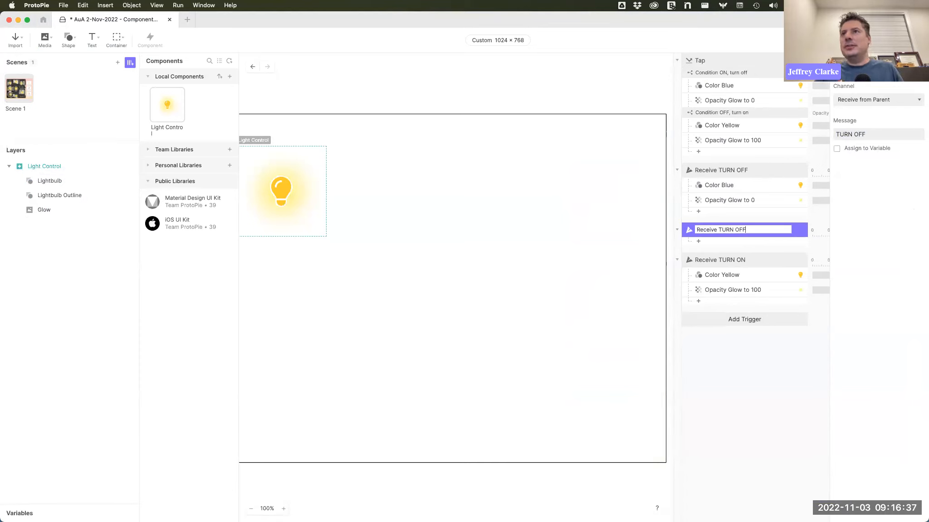
{"action": "key", "text": "Return"}
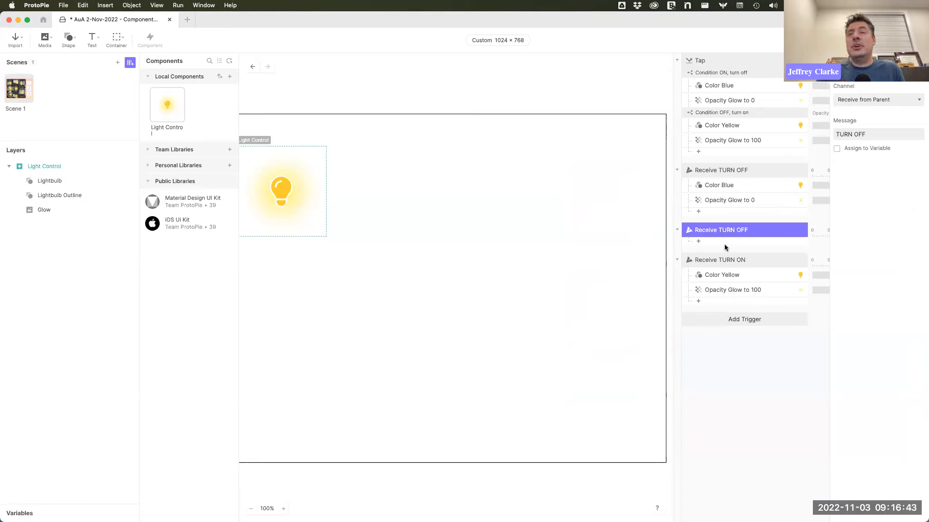
Copy the Color Blue and Opacity Glow to 0 responses from the scene-channel Receive TURN OFF trigger into the parent-channel one.
{"action": "left_click", "coordinate": [741, 186]}
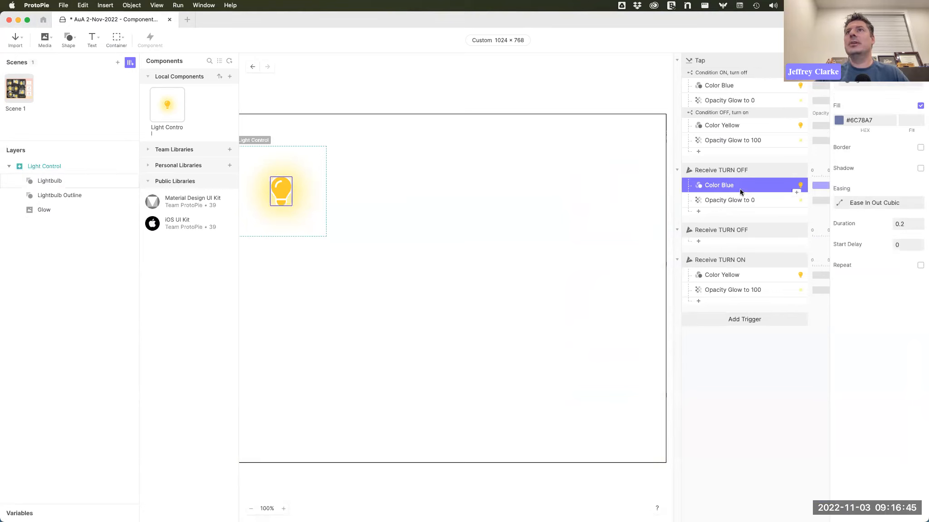
{"action": "left_click", "coordinate": [742, 196], "text": "shift"}
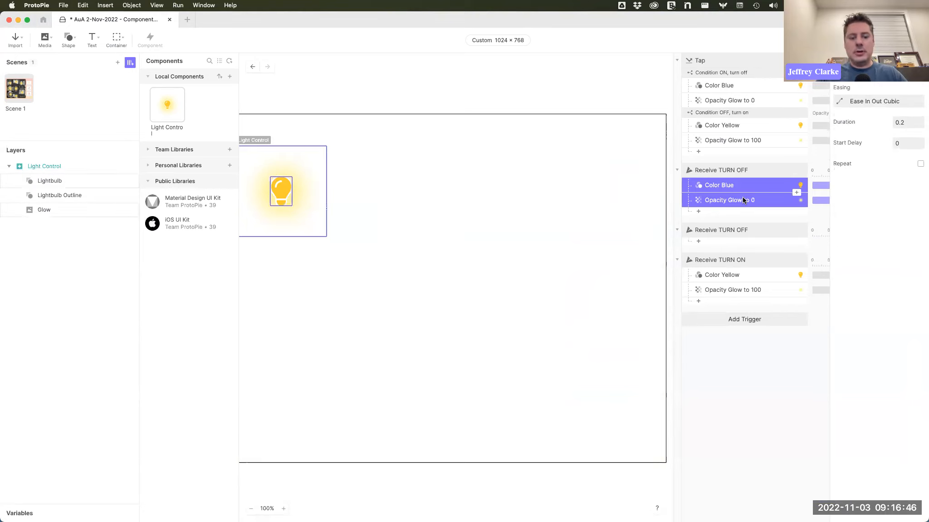
{"action": "left_click", "coordinate": [736, 230]}
{"action": "key", "text": "super+v"}
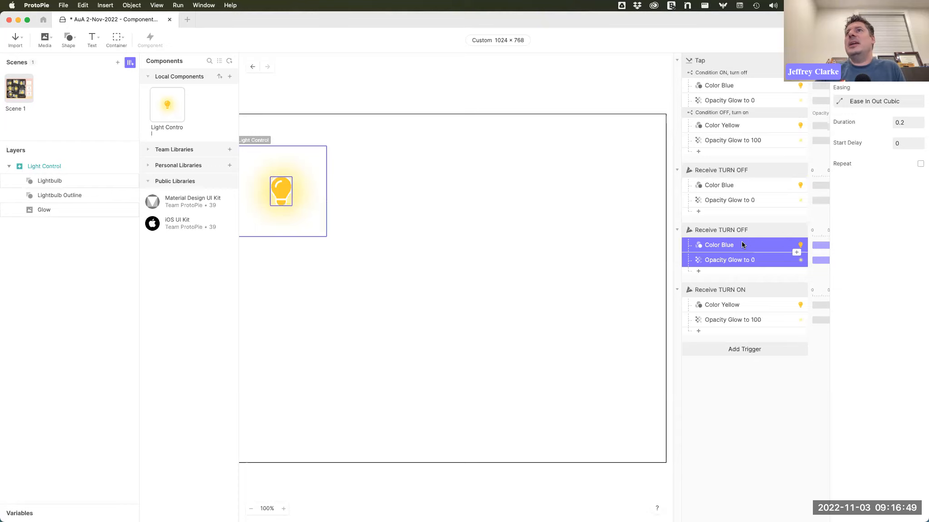
Rename the Receive TURN OFF trigger that listens to the current scene to "Receive TURN OFF from Scene".
{"action": "left_click", "coordinate": [735, 170]}
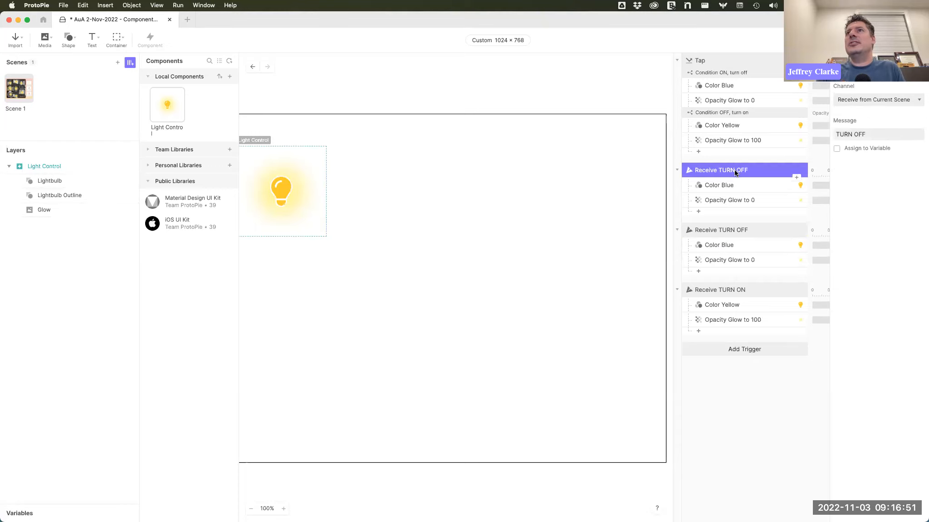
{"action": "double_click", "coordinate": [753, 168]}
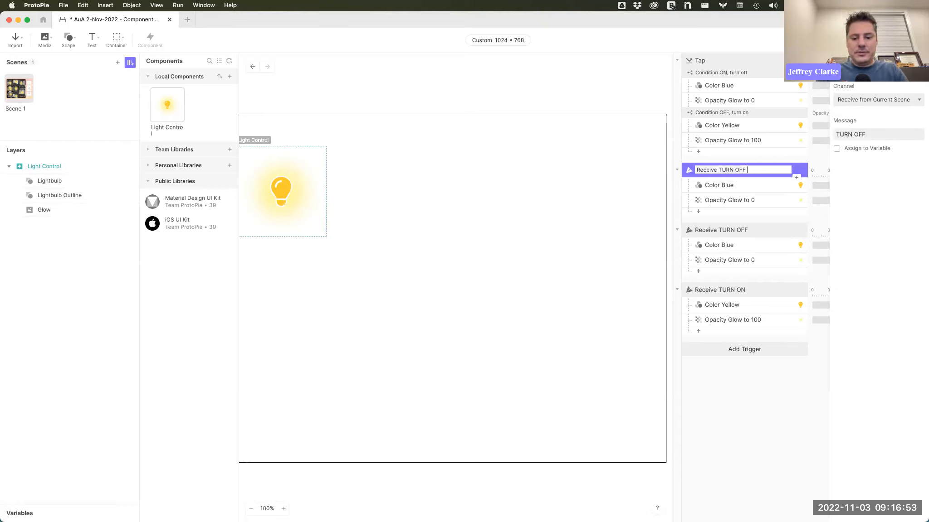
{"action": "type", "text": "from Scene"}
{"action": "key", "text": "Return"}
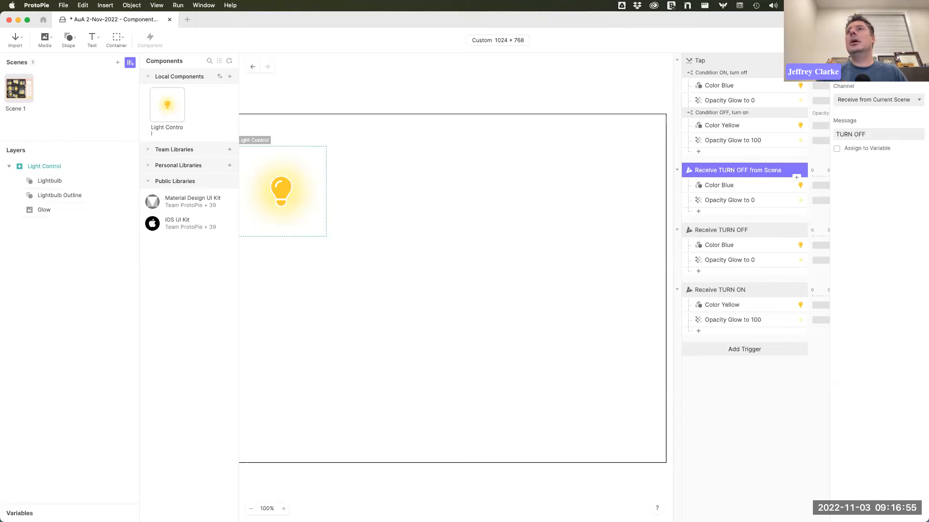
Rename the Receive TURN OFF trigger that listens to the parent channel to "Receive TURN OFF from parent".
{"action": "double_click", "coordinate": [735, 229]}
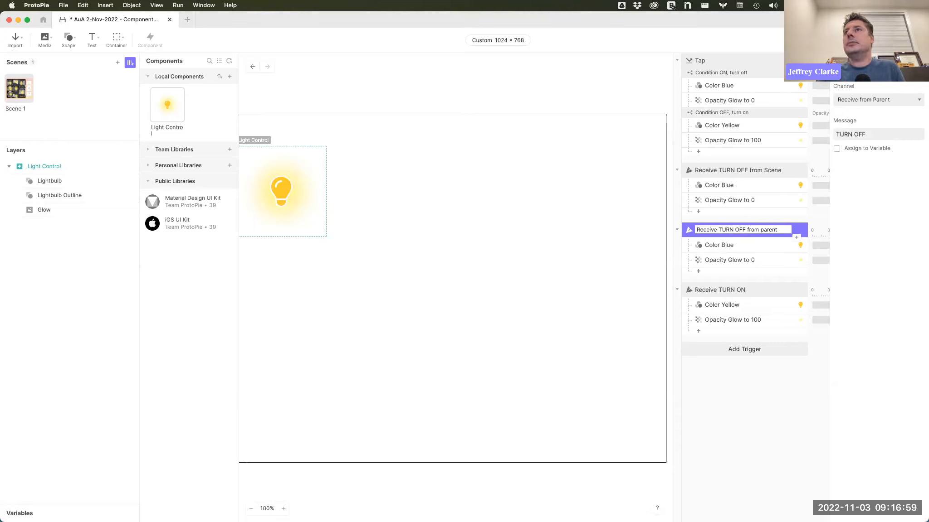
{"action": "key", "text": "Return"}
Compare the channel and message settings of the Receive TURN OFF from Scene and Receive TURN OFF from parent triggers.
{"action": "left_click", "coordinate": [753, 172]}
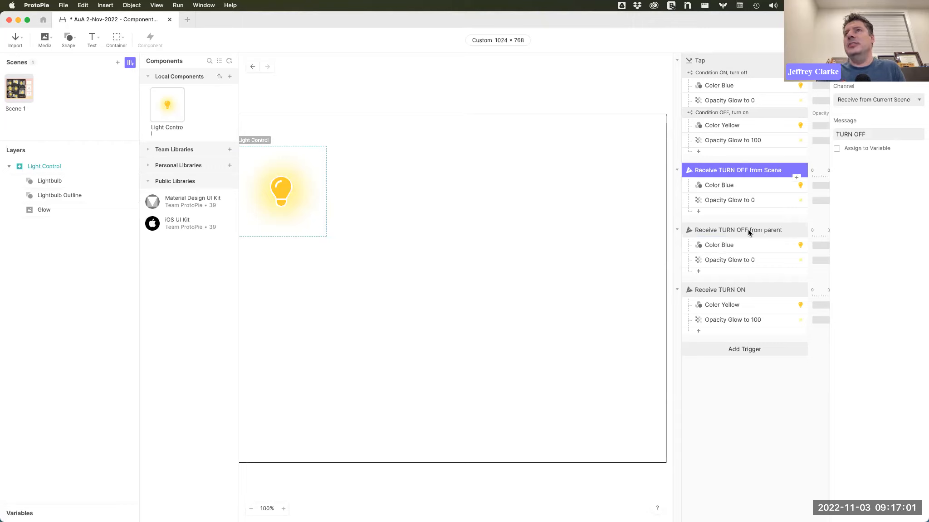
{"action": "left_click", "coordinate": [749, 229]}
{"action": "left_click", "coordinate": [737, 168]}
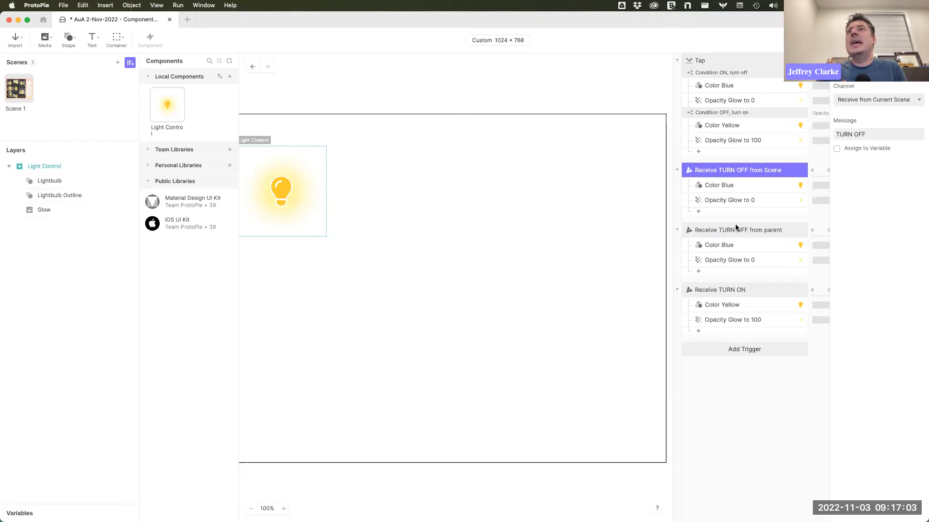
{"action": "left_click", "coordinate": [736, 228]}
{"action": "left_click", "coordinate": [738, 170]}
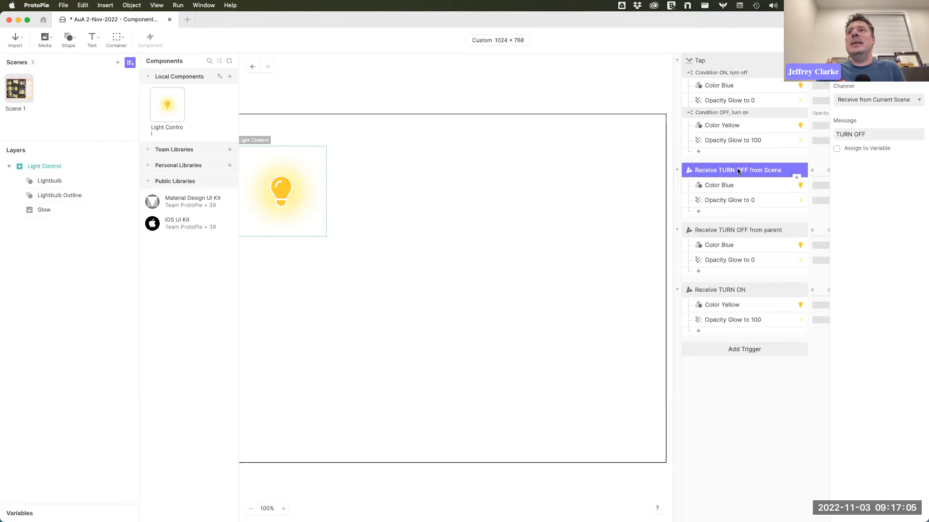
{"action": "left_click", "coordinate": [734, 231]}
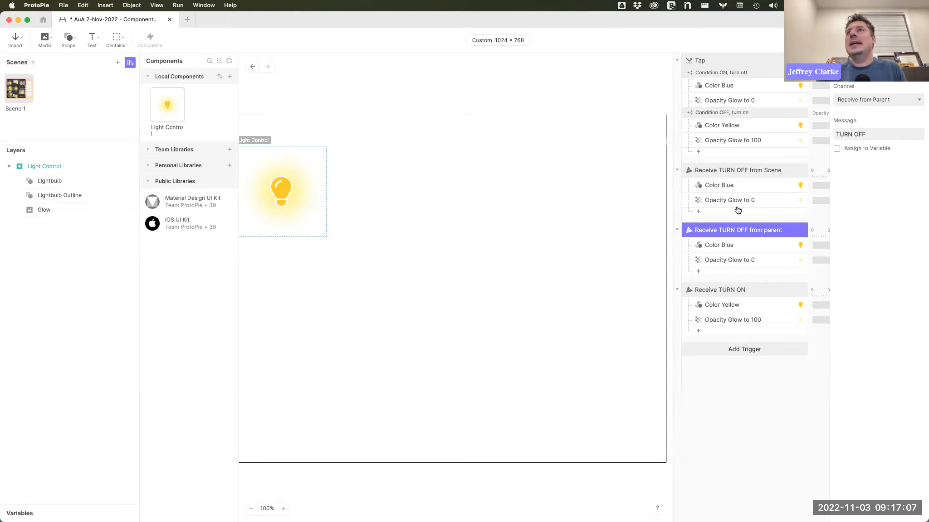
{"action": "left_click", "coordinate": [871, 132]}
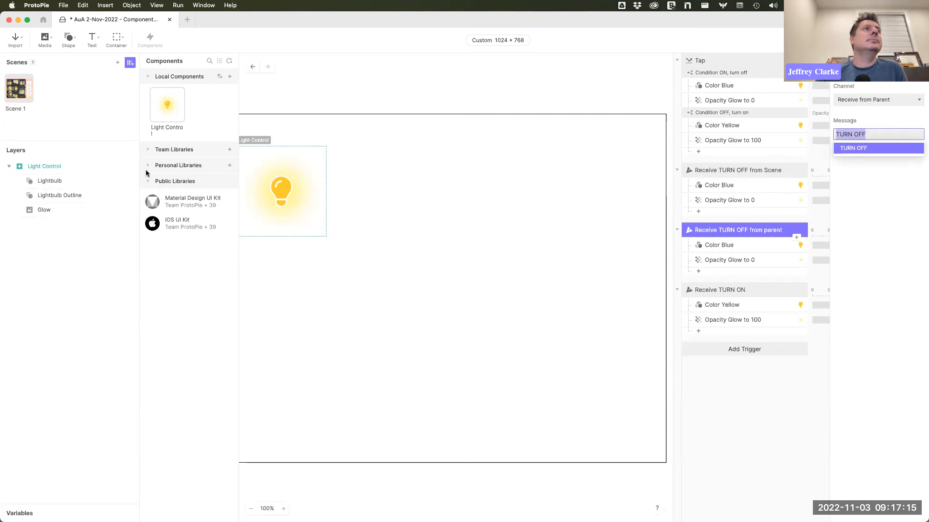
Return to Scene 1 and preview it, toggling several room lights individually and running Movie time, and close the preview.
{"action": "left_click", "coordinate": [19, 90]}
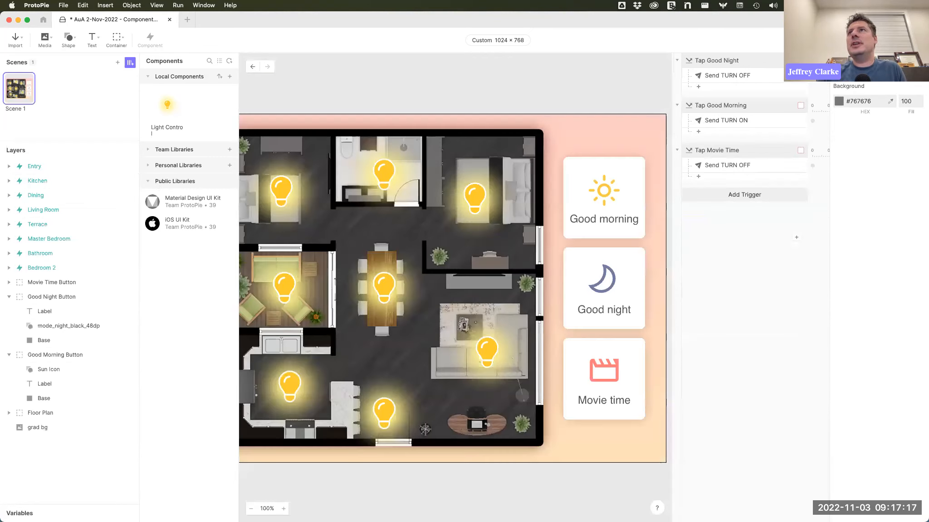
{"action": "key", "text": "super+p"}
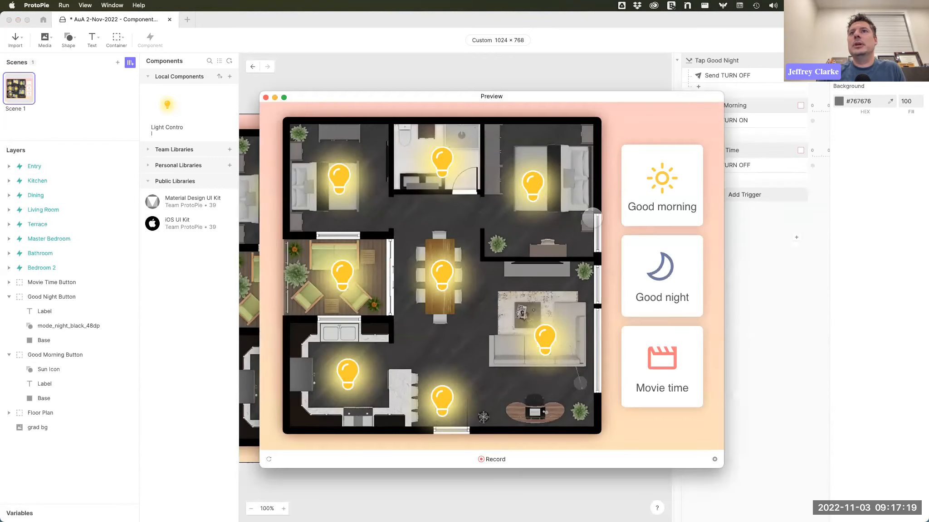
{"action": "left_click", "coordinate": [544, 339]}
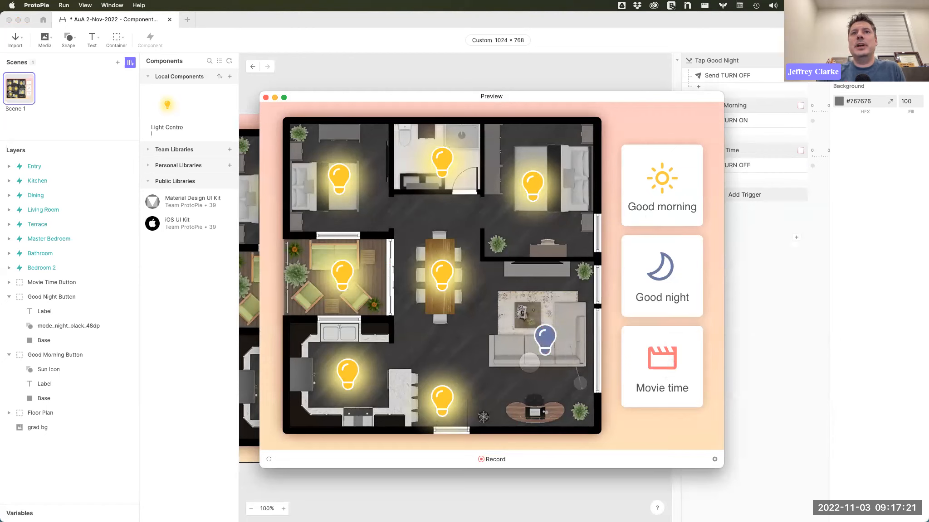
{"action": "left_click", "coordinate": [349, 282]}
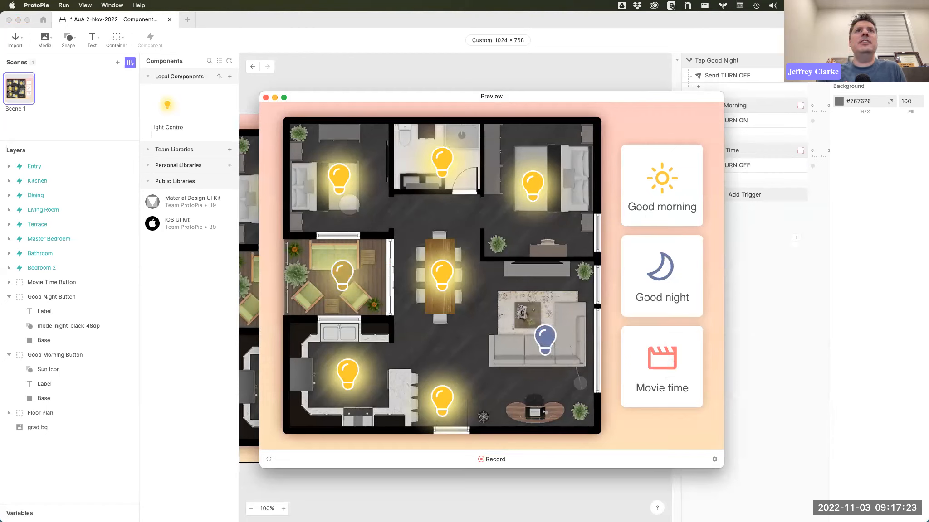
{"action": "left_click", "coordinate": [353, 171]}
{"action": "left_click", "coordinate": [447, 159]}
{"action": "left_click", "coordinate": [544, 338]}
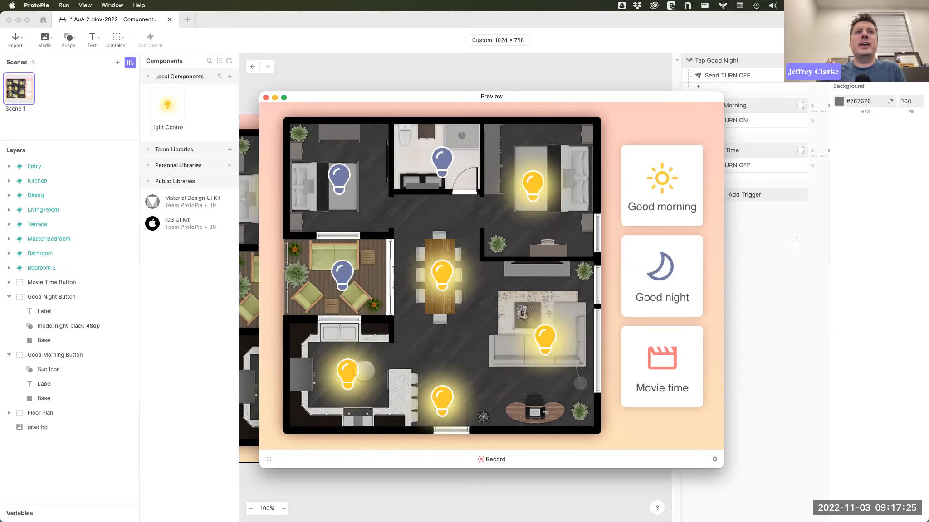
{"action": "left_click", "coordinate": [349, 380]}
{"action": "left_click", "coordinate": [351, 186]}
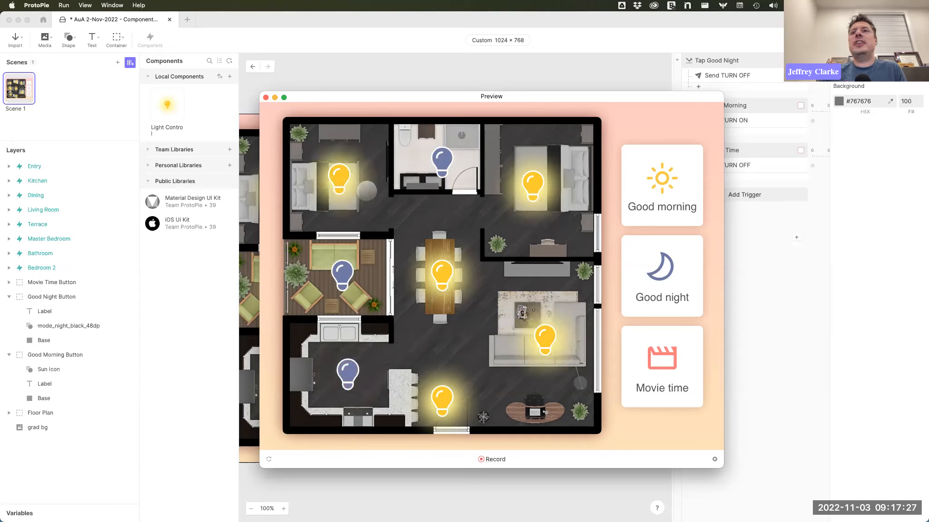
{"action": "left_click", "coordinate": [661, 368]}
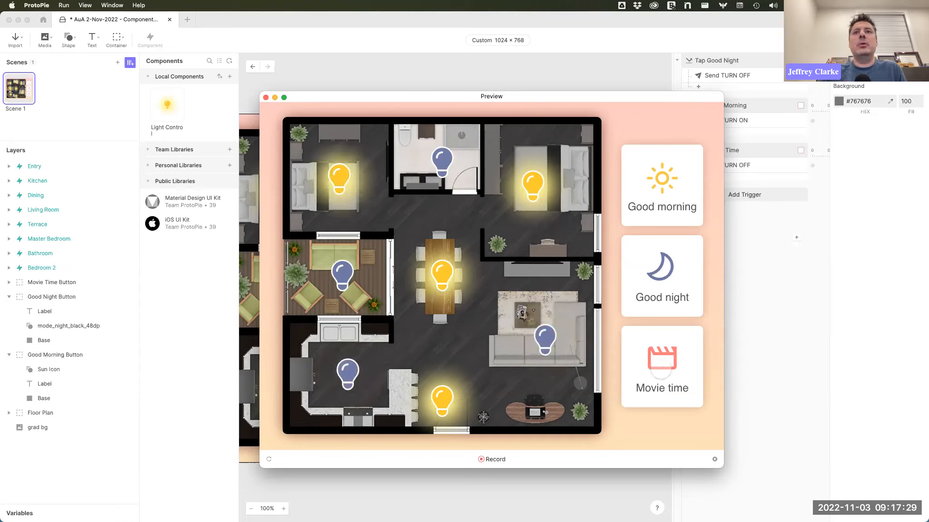
{"action": "left_click", "coordinate": [266, 97]}
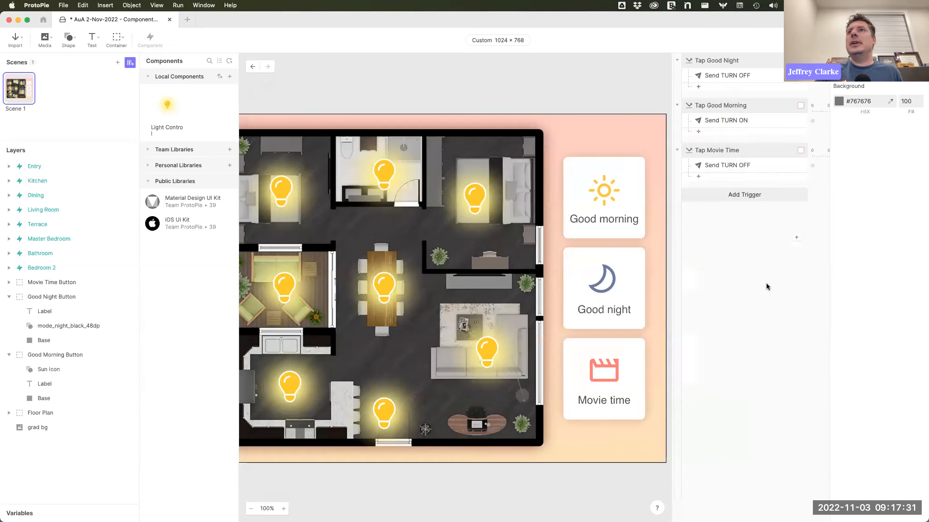
Rename the Send TURN OFF response under Tap Movie Time to "Send TURN OFF to Living Room".
{"action": "left_click", "coordinate": [737, 167]}
{"action": "double_click", "coordinate": [739, 166]}
{"action": "key", "text": "Right"}
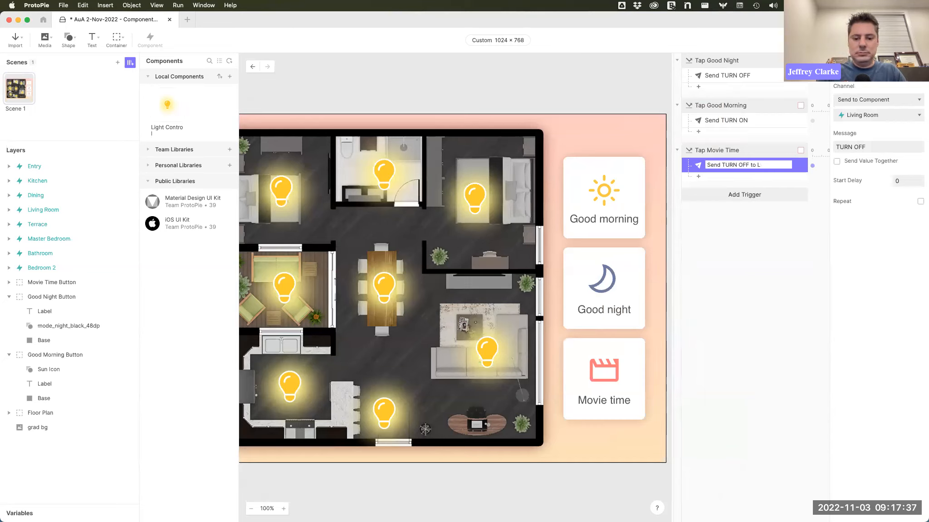
{"action": "key", "text": "Return"}
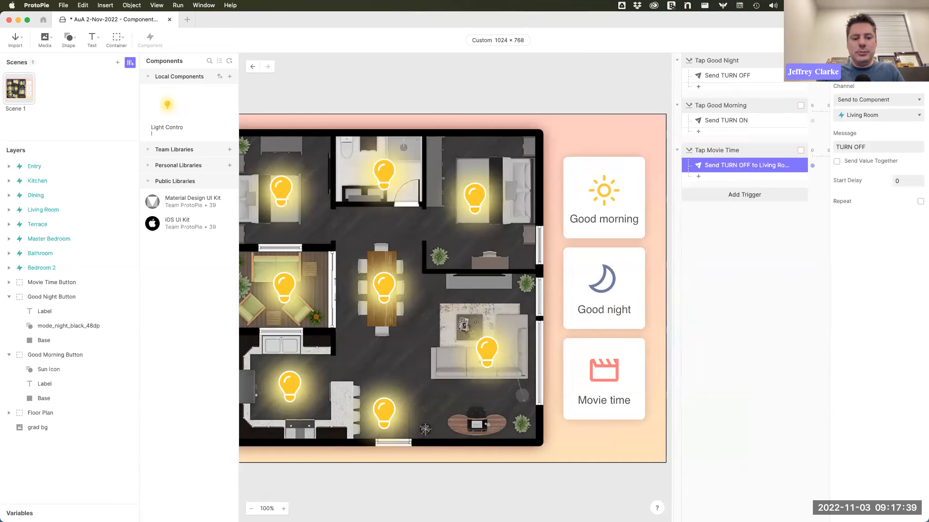
Duplicate the Living Room send response twice under Tap Movie Time and target the second response at the Dining component.
{"action": "key", "text": "super+d"}
{"action": "key", "text": "super+d"}
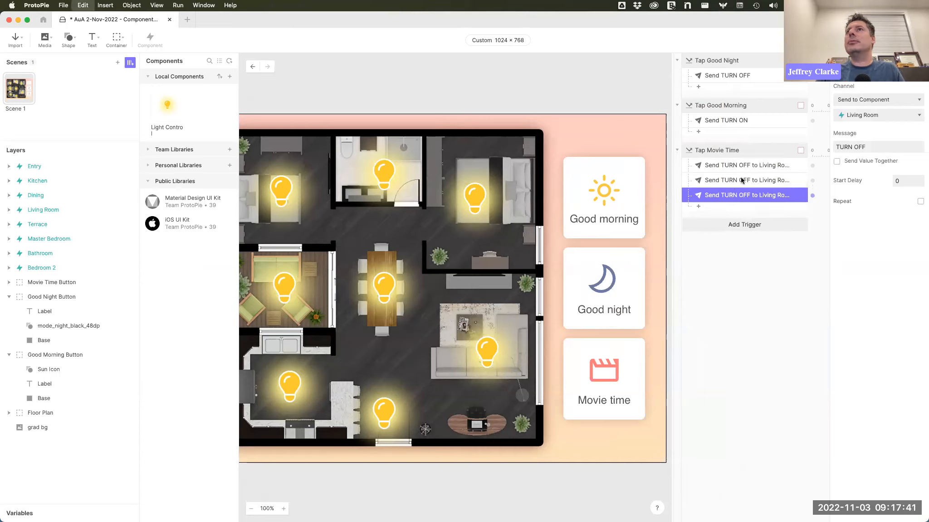
{"action": "left_click", "coordinate": [869, 116]}
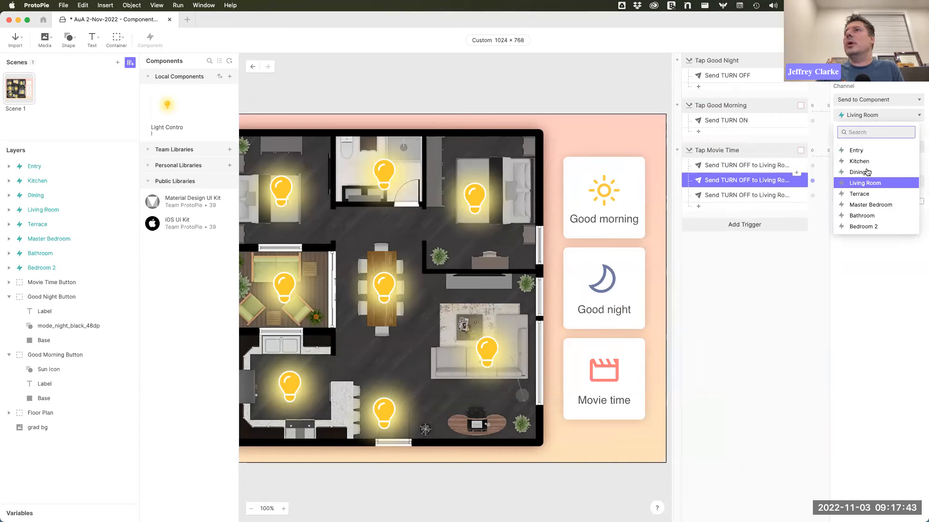
{"action": "left_click", "coordinate": [864, 161]}
{"action": "left_click", "coordinate": [865, 117]}
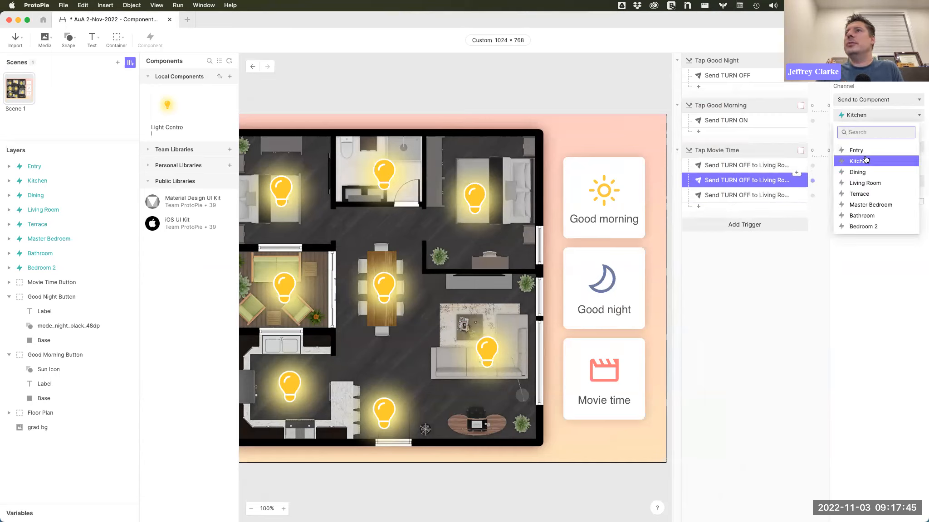
Rename the second send response under Tap Movie Time, which targets Dining, to "Send TURN OFF to Dining Room".
{"action": "left_click", "coordinate": [761, 198]}
{"action": "double_click", "coordinate": [763, 195]}
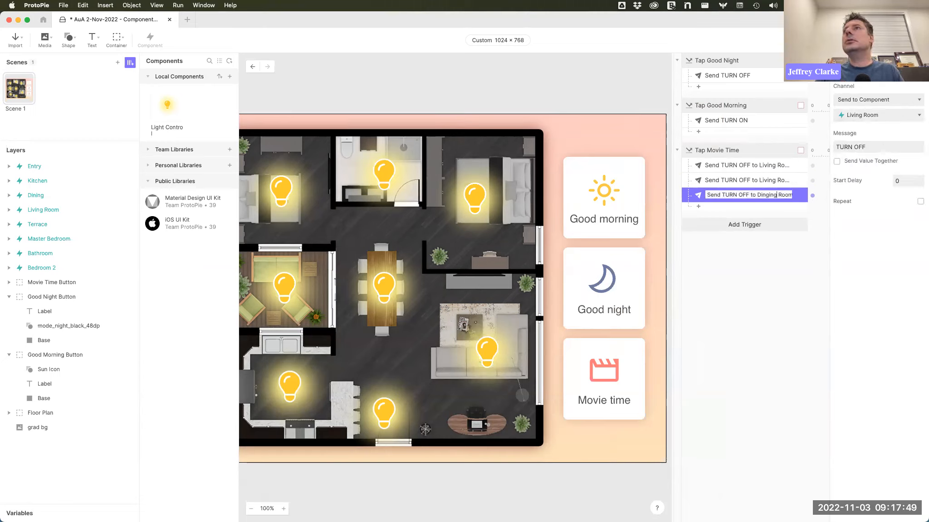
{"action": "left_click", "coordinate": [773, 182]}
{"action": "double_click", "coordinate": [765, 180]}
{"action": "type", "text": "Dini"}
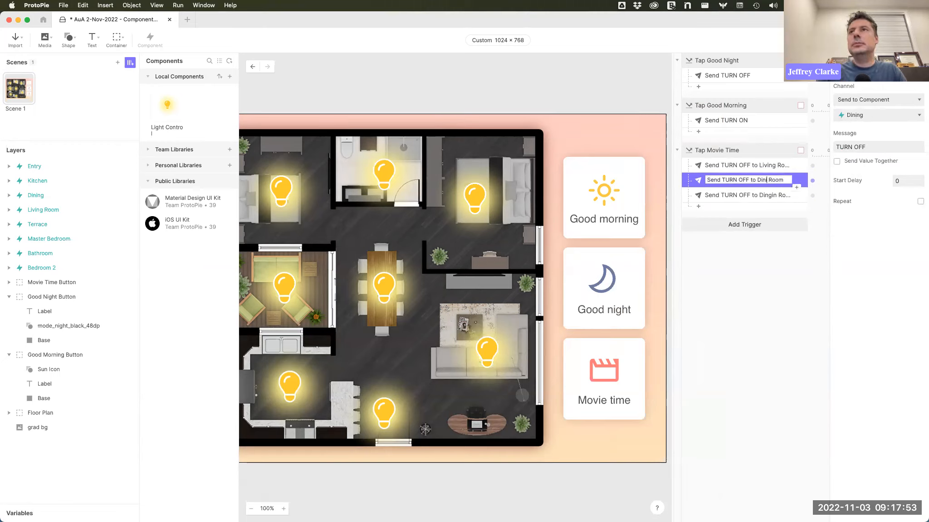
Target the third Movie Time send response at the Entry component and rename it "Send TURN OFF to Entry".
{"action": "left_click", "coordinate": [773, 196]}
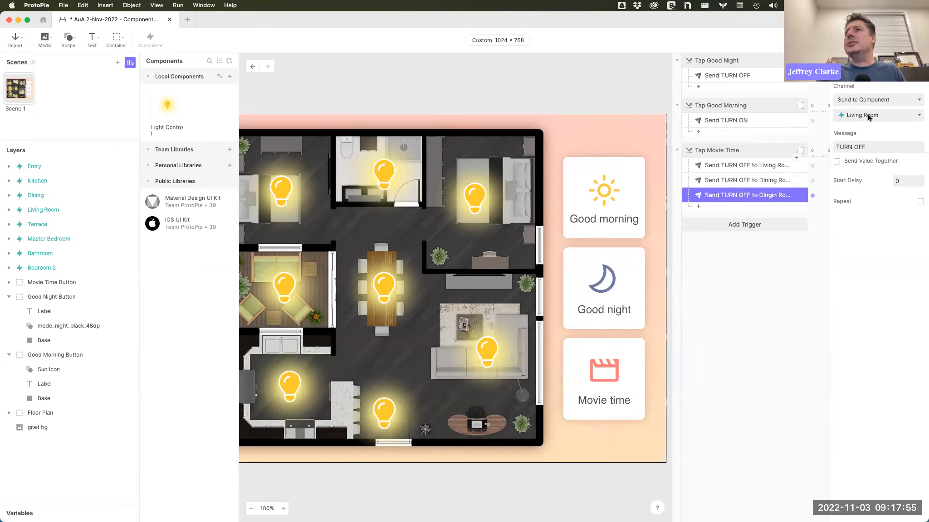
{"action": "left_click", "coordinate": [867, 116]}
{"action": "left_click", "coordinate": [763, 200]}
{"action": "double_click", "coordinate": [763, 199]}
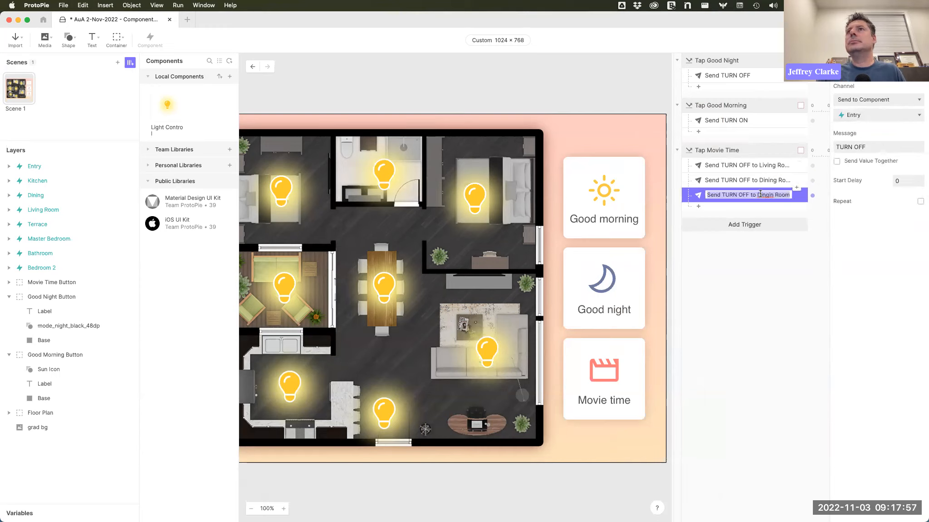
{"action": "type", "text": "Entry"}
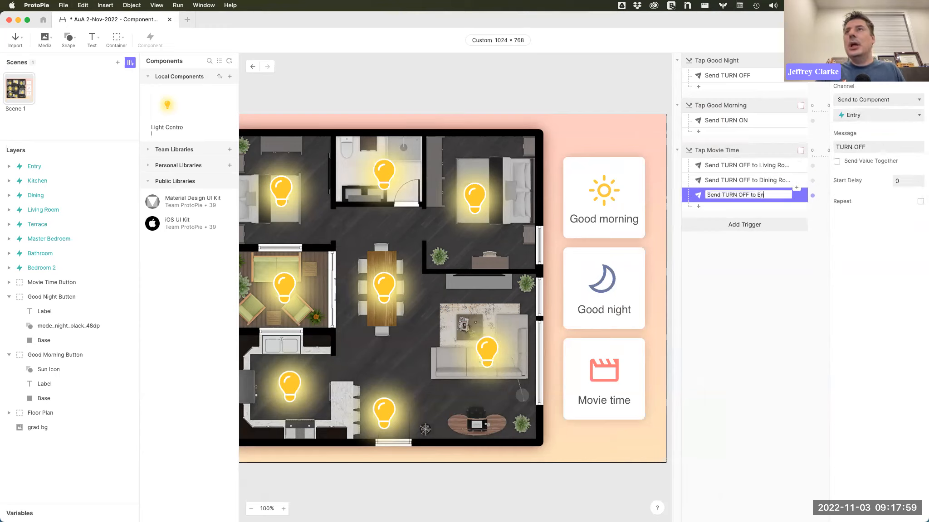
{"action": "key", "text": "Return"}
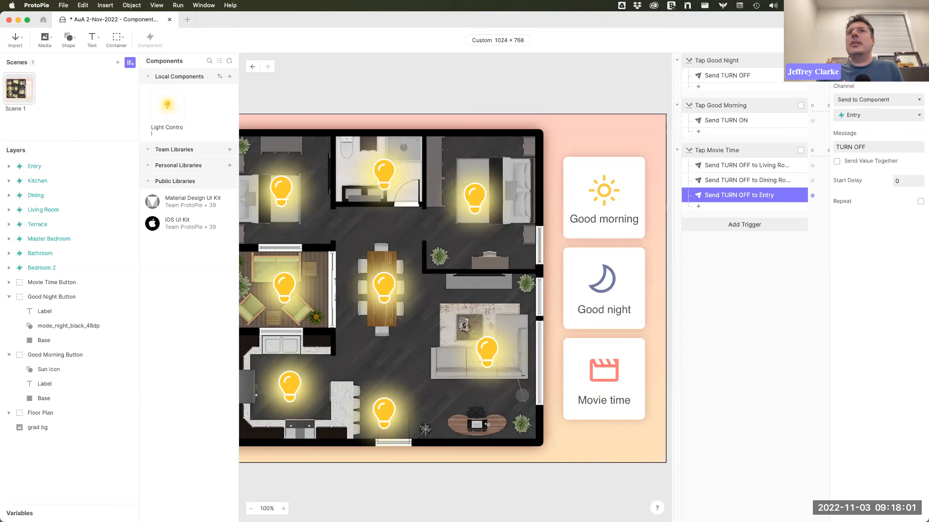
Preview the scene, test Good night, Good morning and Movie time in turn, and close the preview.
{"action": "key", "text": "super+p"}
{"action": "left_click", "coordinate": [662, 290]}
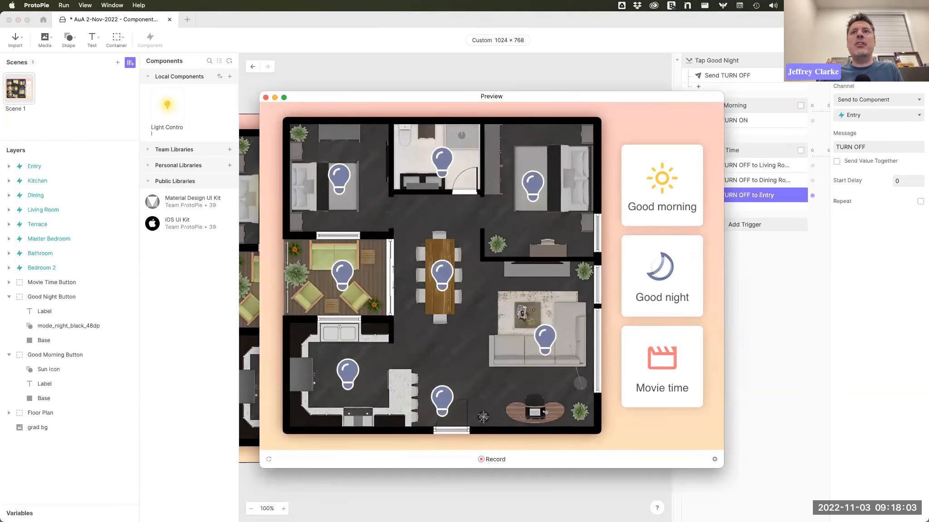
{"action": "left_click", "coordinate": [670, 181]}
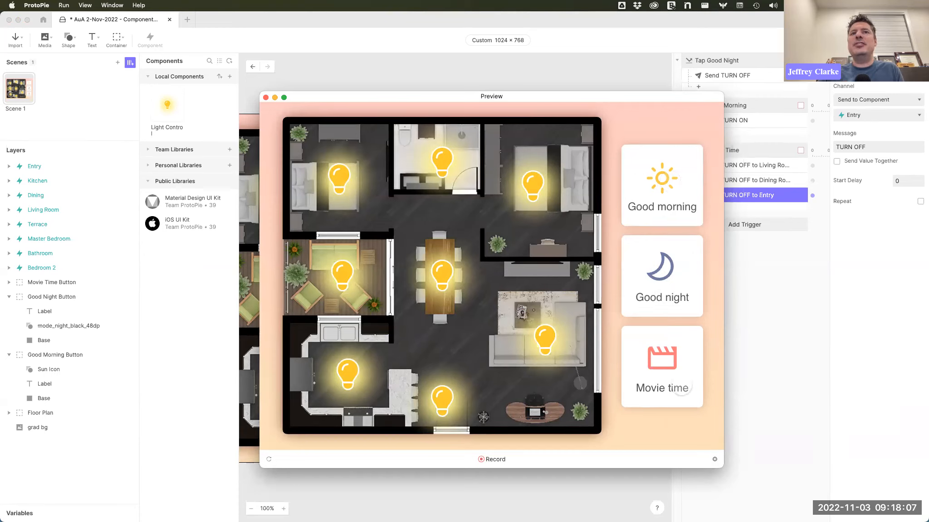
{"action": "left_click", "coordinate": [666, 351]}
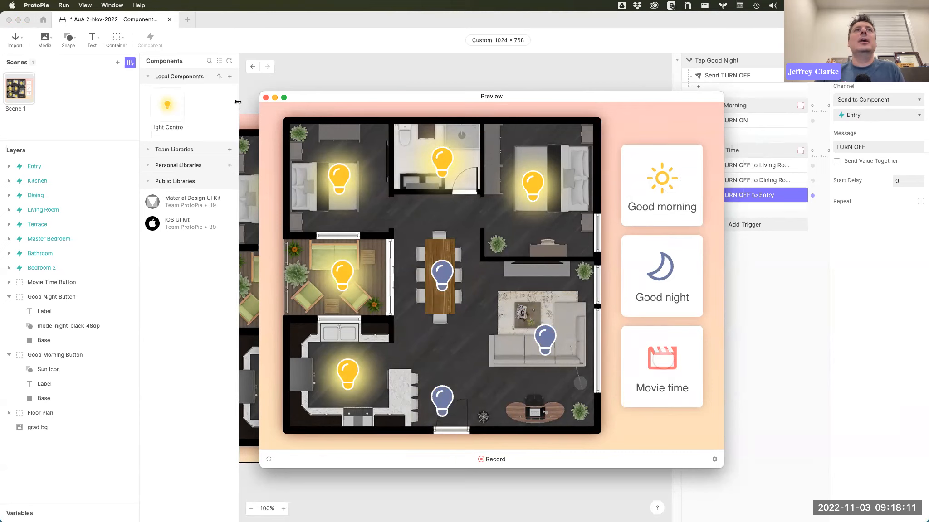
{"action": "key", "text": "super+w"}
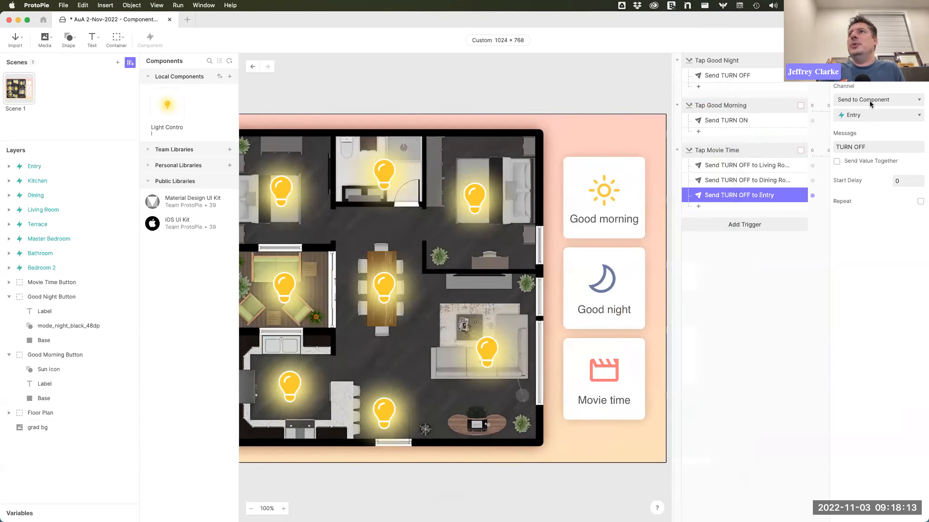
View the available channels for the Send TURN OFF to Entry response, keeping Send to Component.
{"action": "left_click", "coordinate": [869, 100]}
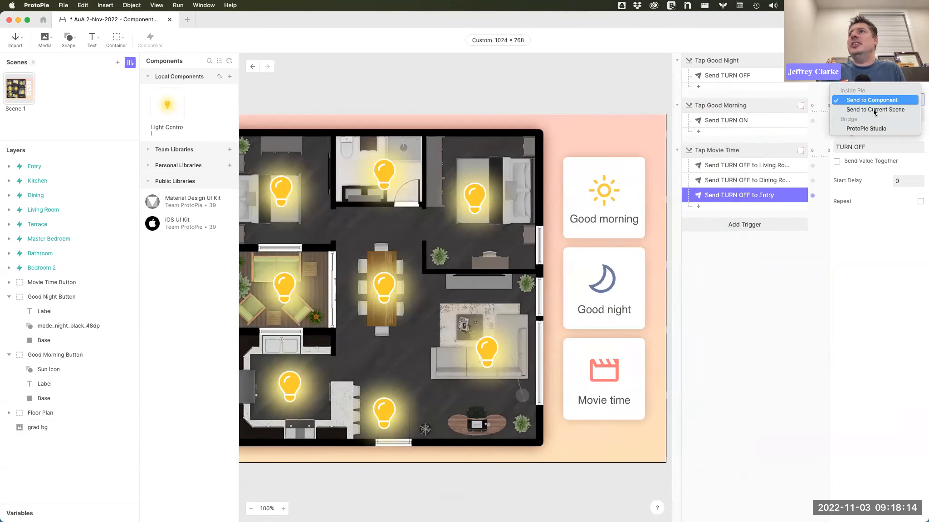
{"action": "left_click", "coordinate": [883, 252]}
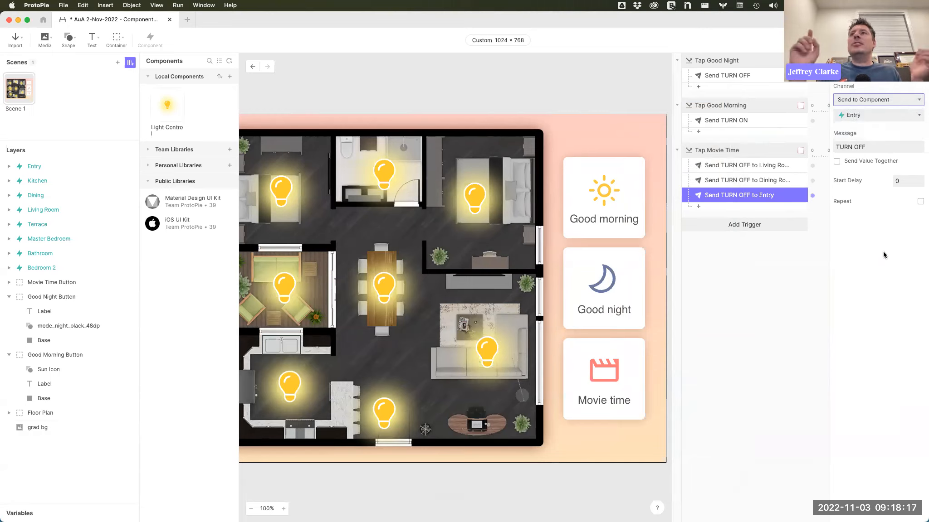
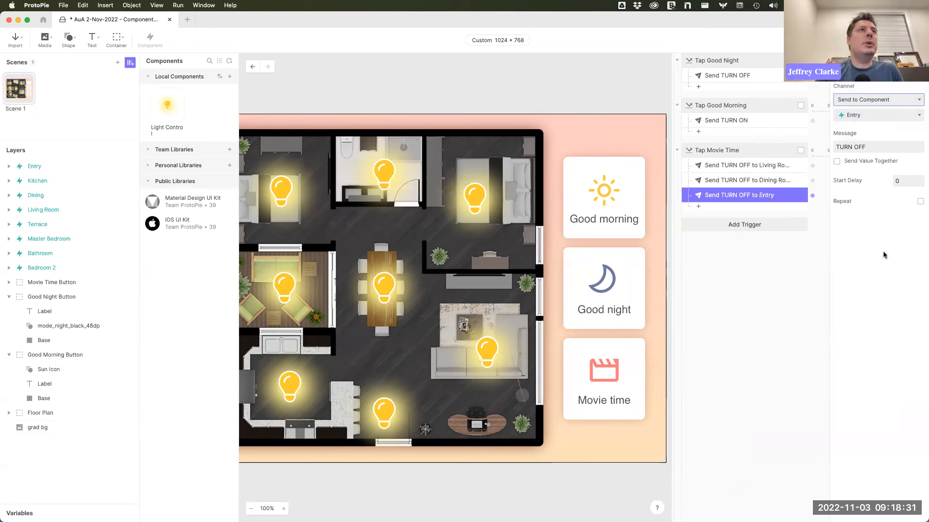
Check the Light Control component, and expand Scene 1's Floor Plan and Rooms containers to see the individual room layers.
{"action": "double_click", "coordinate": [164, 108]}
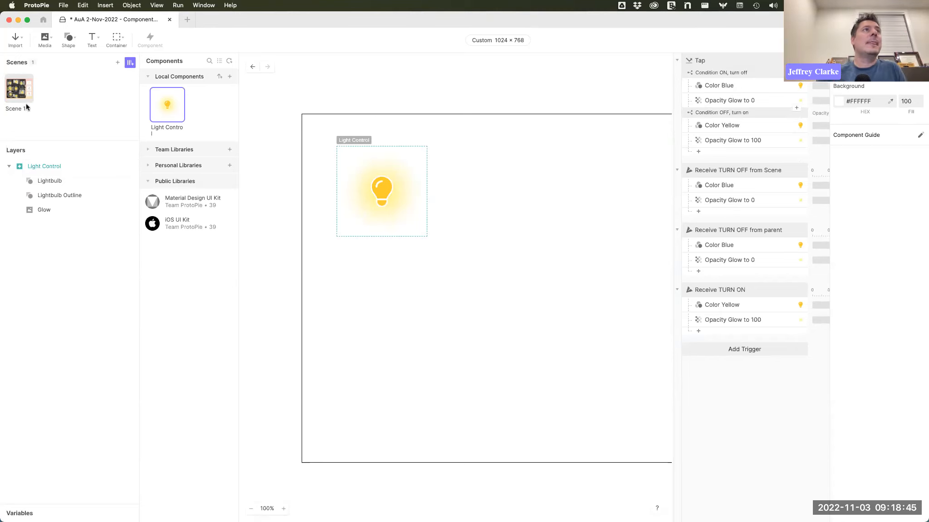
{"action": "left_click", "coordinate": [19, 89]}
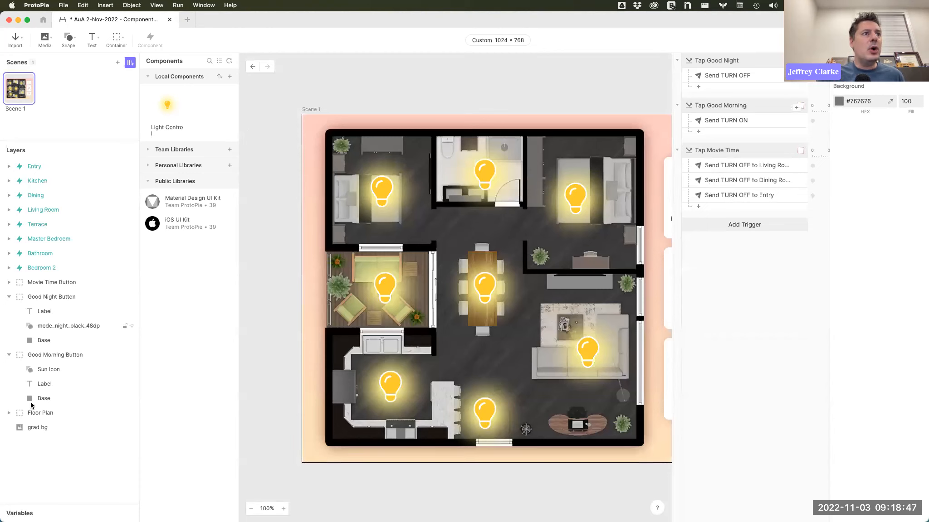
{"action": "left_click", "coordinate": [9, 413]}
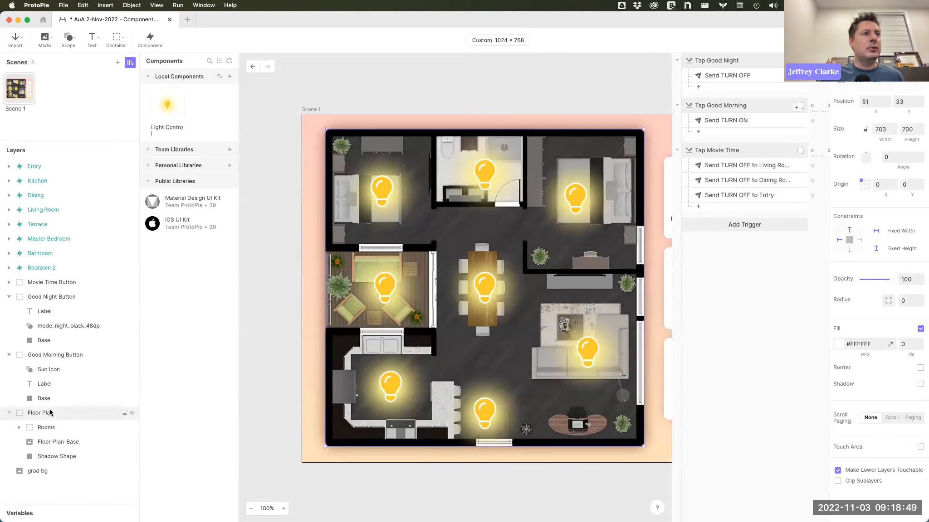
{"action": "left_click", "coordinate": [20, 428]}
{"action": "scroll", "coordinate": [69, 394], "scroll_direction": "down", "scroll_amount": 5}
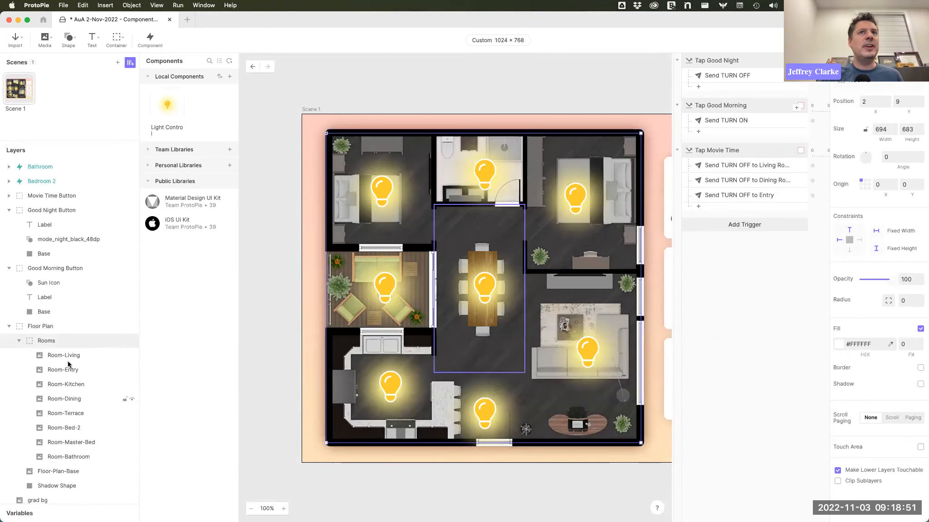
Try dimming the Room-Bed-2 layer to 25 opacity and restore it to 100.
{"action": "left_click", "coordinate": [65, 425]}
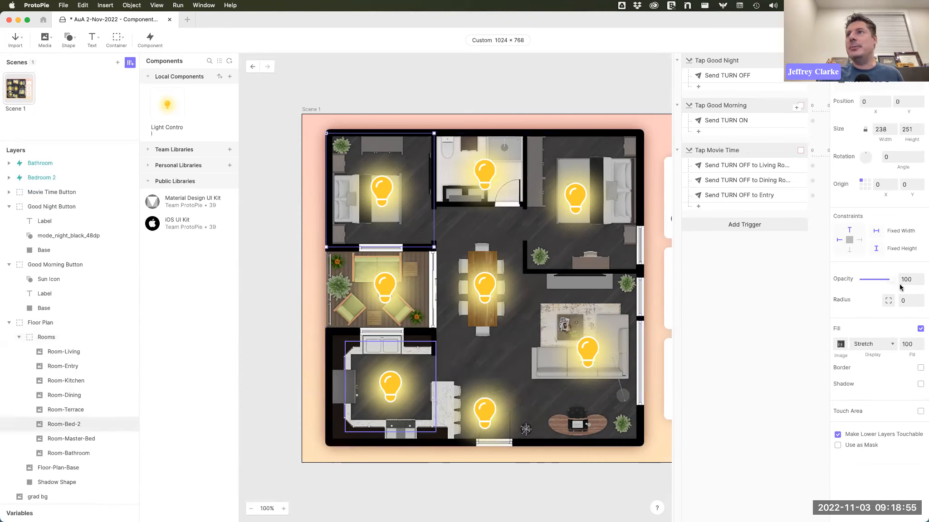
{"action": "mouse_move", "coordinate": [890, 280]}
{"action": "left_mouse_down"}
{"action": "mouse_move", "coordinate": [867, 283]}
{"action": "mouse_move", "coordinate": [905, 280]}
{"action": "left_mouse_up"}
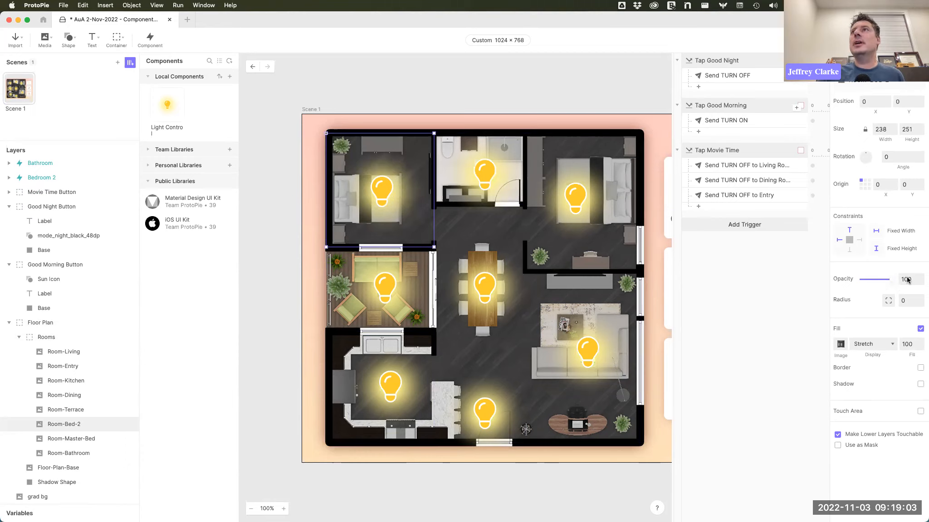
{"action": "left_click_drag", "start_coordinate": [886, 280], "coordinate": [868, 280]}
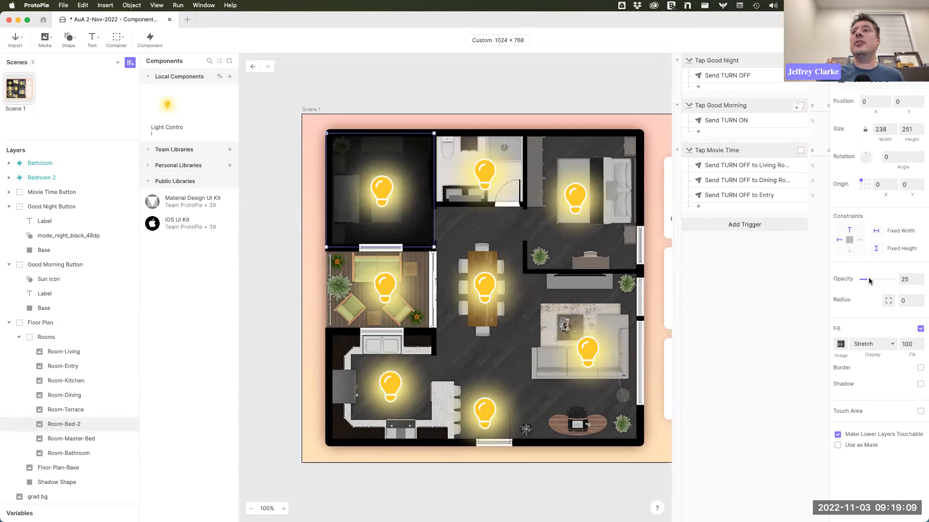
{"action": "double_click", "coordinate": [907, 280]}
{"action": "type", "text": "100"}
{"action": "key", "text": "Return"}
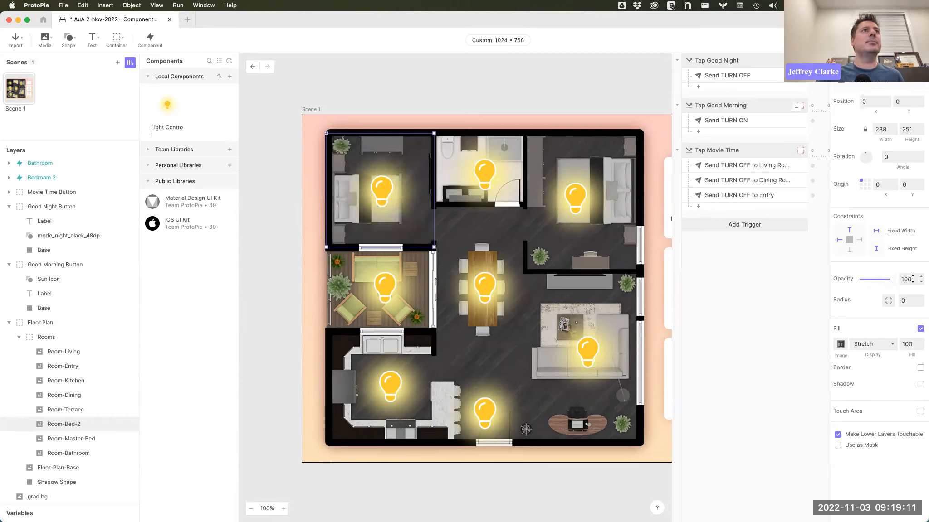
In the Light Control component, add a Send response under "Condition ON, turn off" that sends the message ON to Parent.
{"action": "double_click", "coordinate": [169, 103]}
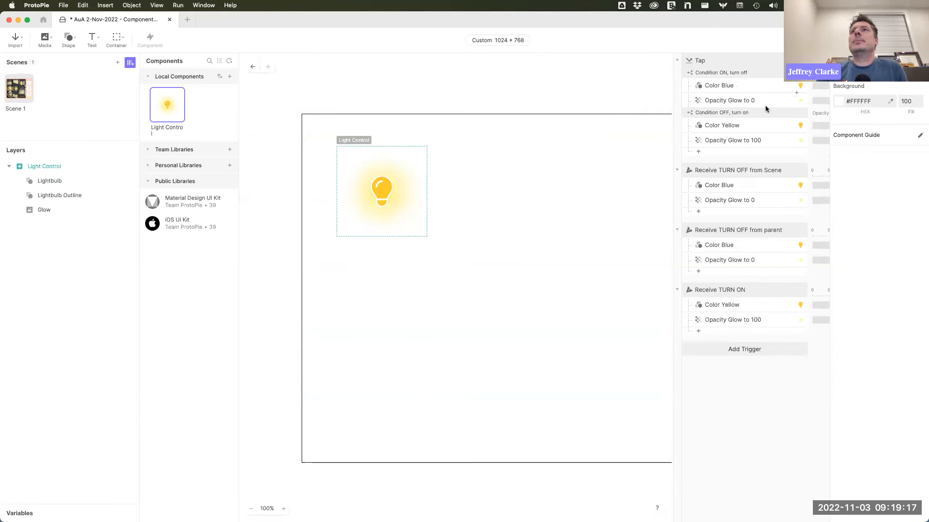
{"action": "left_click", "coordinate": [793, 106]}
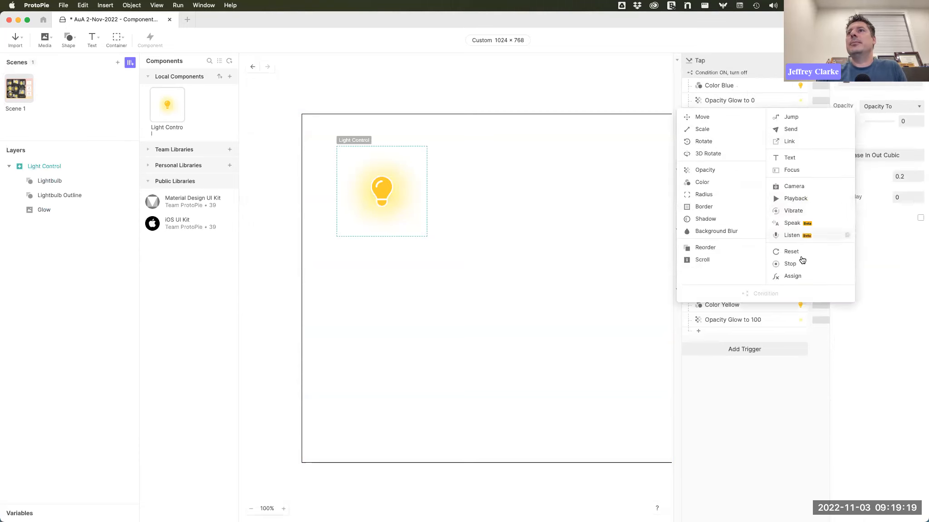
{"action": "left_click", "coordinate": [792, 130]}
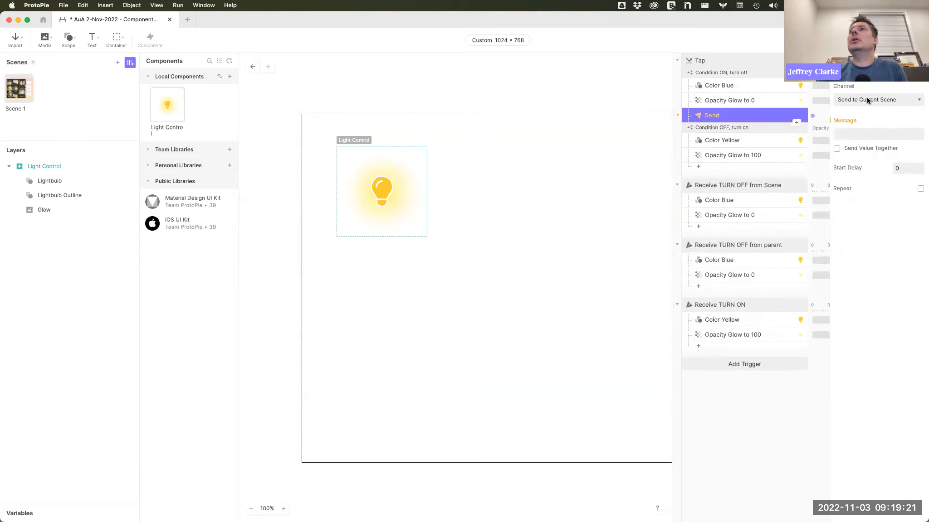
{"action": "left_click", "coordinate": [870, 100]}
{"action": "key", "text": "Escape"}
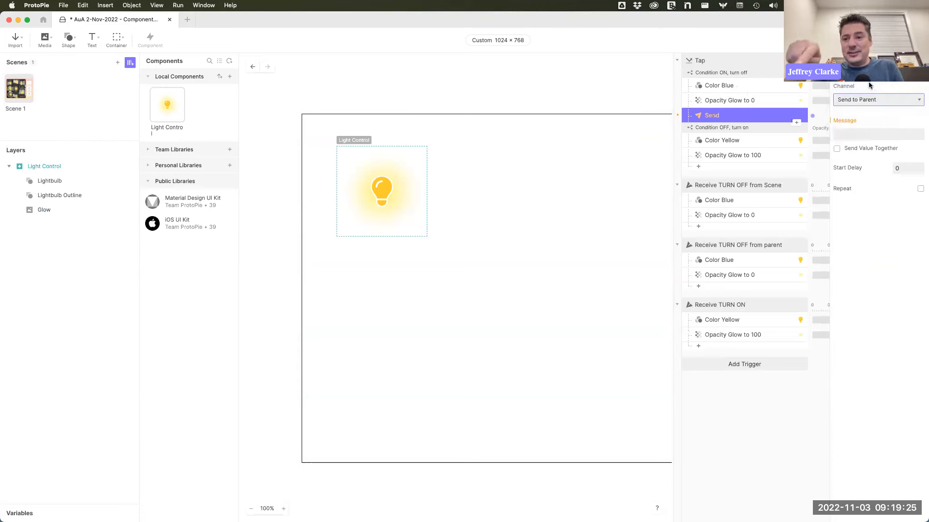
{"action": "left_click", "coordinate": [864, 135]}
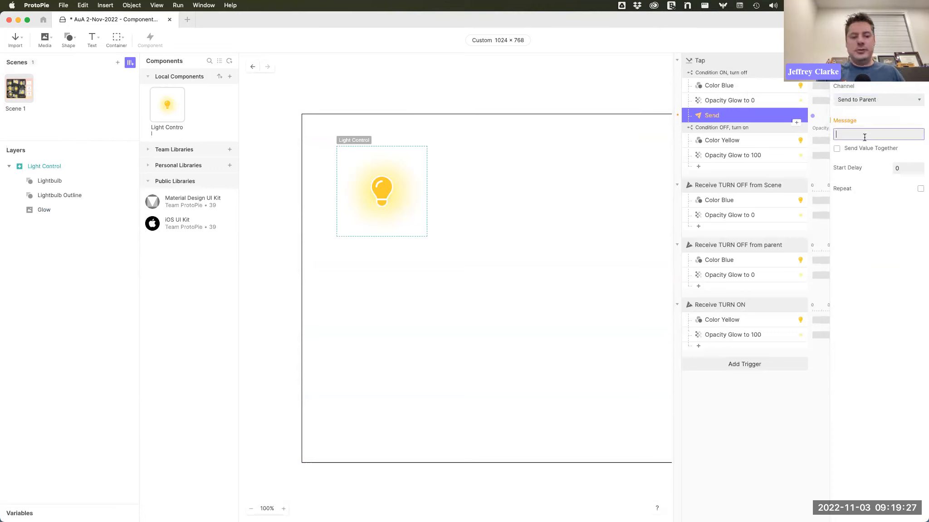
{"action": "key", "text": "Return"}
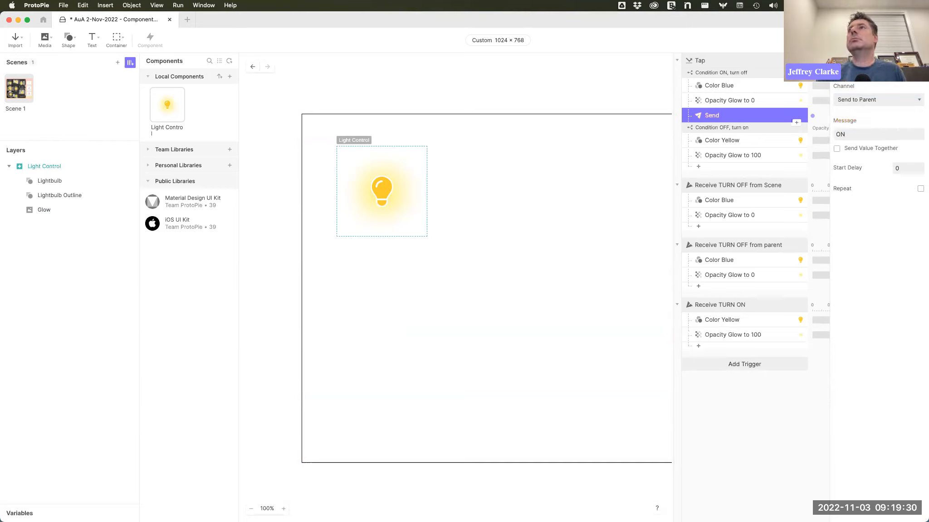
Rename the new Send response "Send ON to Parent" and move it to the end of "Condition OFF, turn on".
{"action": "double_click", "coordinate": [721, 117]}
{"action": "type", "text": "ON to Parent"}
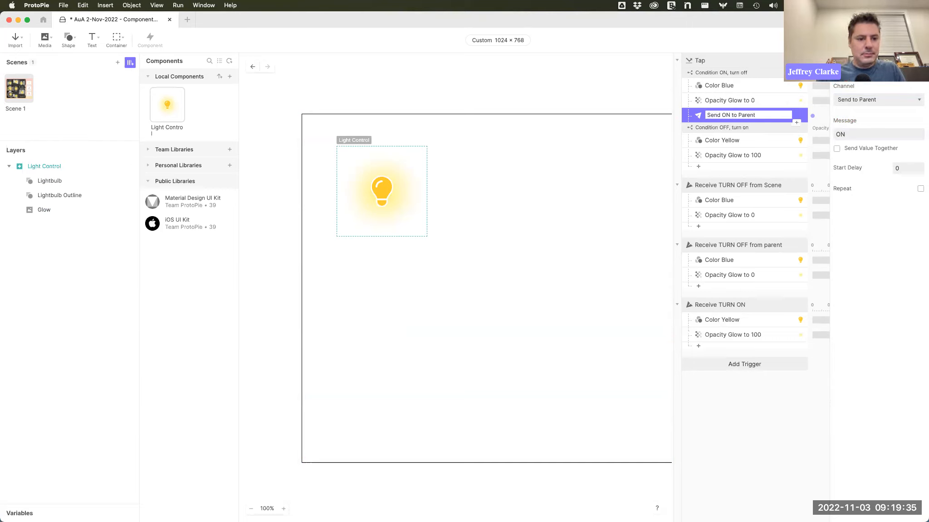
{"action": "key", "text": "Return"}
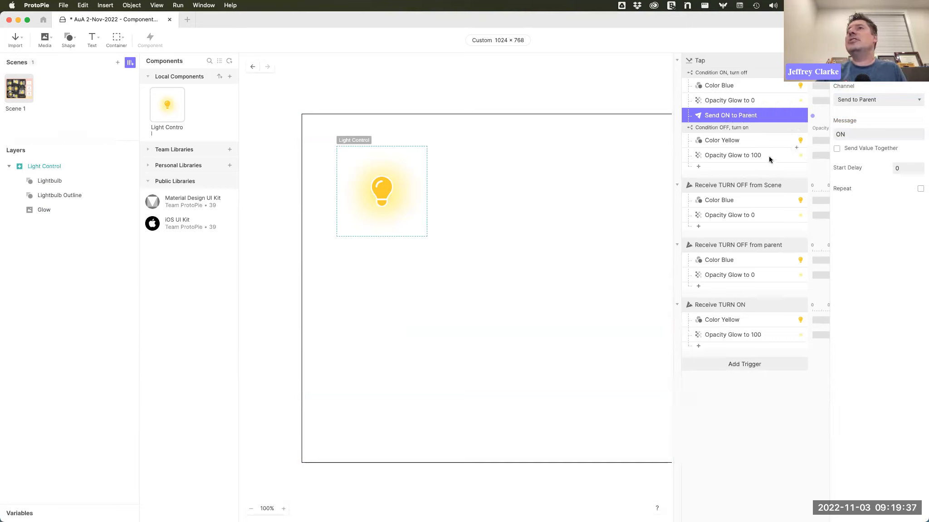
{"action": "left_click_drag", "start_coordinate": [759, 115], "coordinate": [757, 155]}
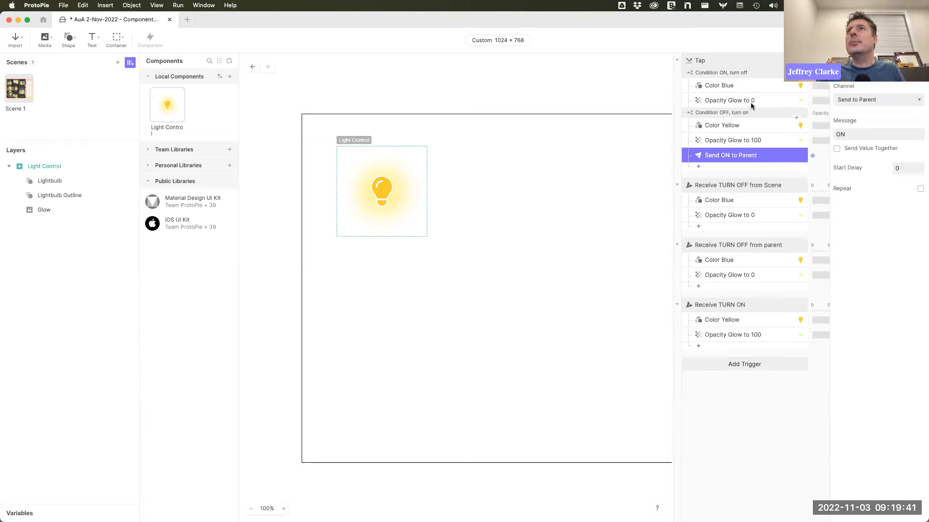
Add a Send response after Opacity Glow to 0 in "Condition ON, turn off" that sends the message OFF to Parent.
{"action": "left_click", "coordinate": [776, 102]}
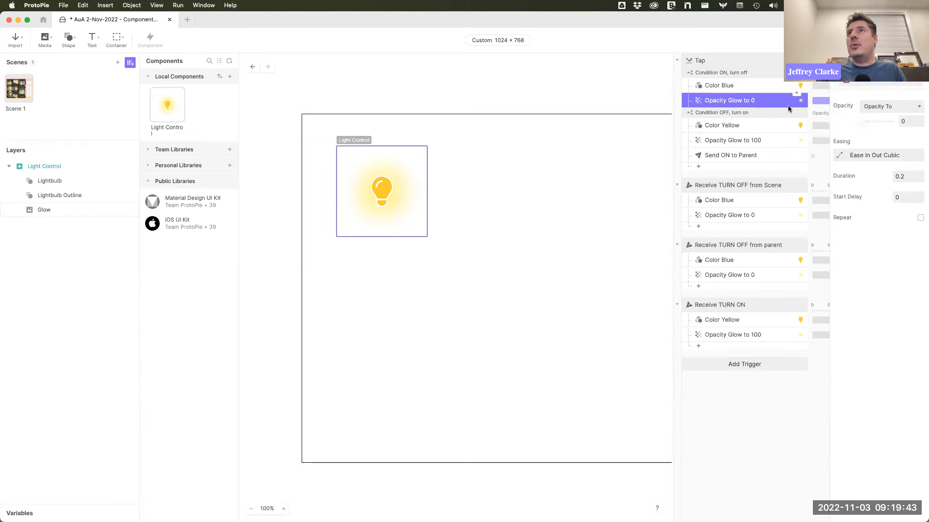
{"action": "left_click", "coordinate": [797, 107]}
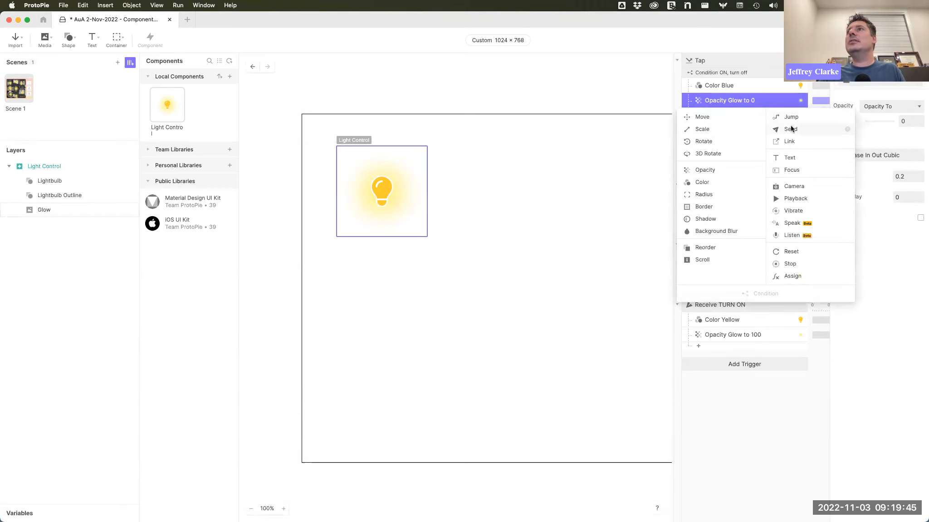
{"action": "left_click", "coordinate": [791, 128]}
{"action": "left_click", "coordinate": [881, 102]}
{"action": "left_click", "coordinate": [877, 84]}
{"action": "left_click", "coordinate": [859, 136]}
{"action": "type", "text": "OFF"}
{"action": "key", "text": "Return"}
Rename the Send response under "Condition ON, turn off" as "Send OFF to Parent".
{"action": "double_click", "coordinate": [713, 116]}
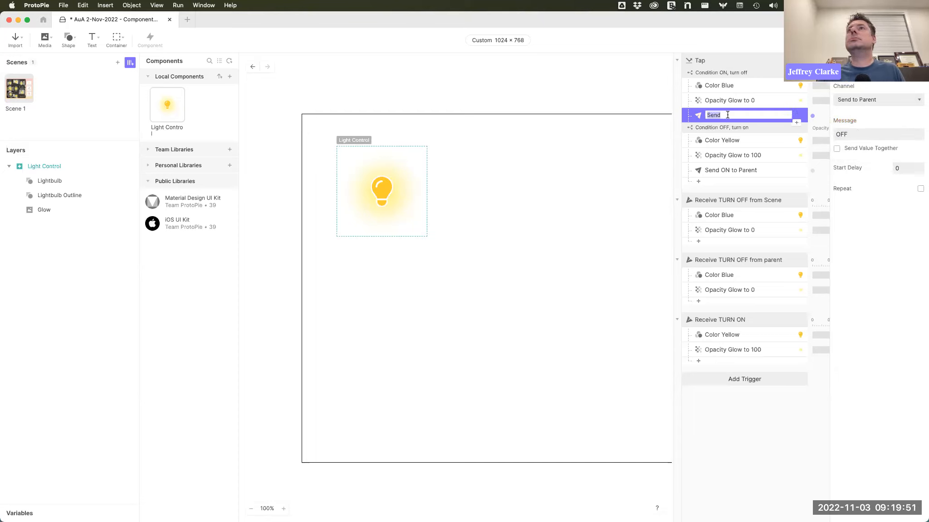
{"action": "left_click", "coordinate": [727, 115]}
{"action": "type", "text": "OFF to Parent"}
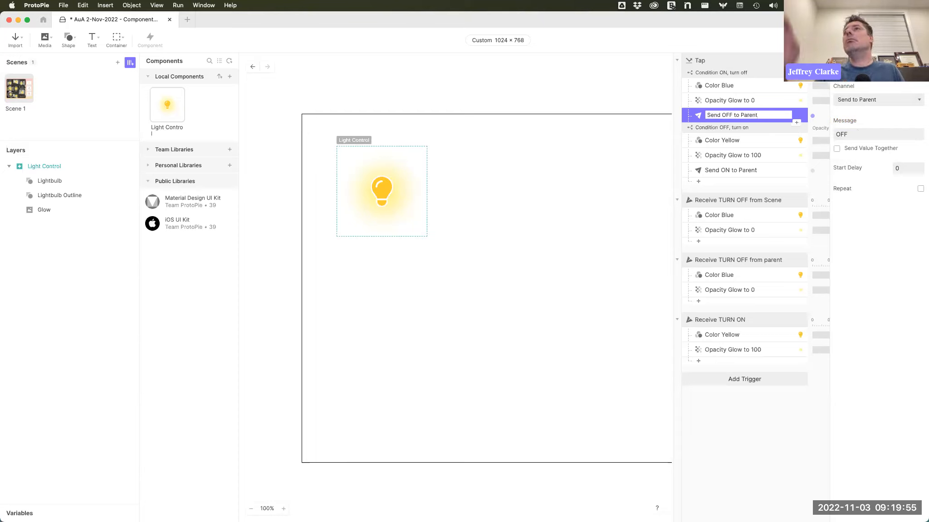
{"action": "key", "text": "Return"}
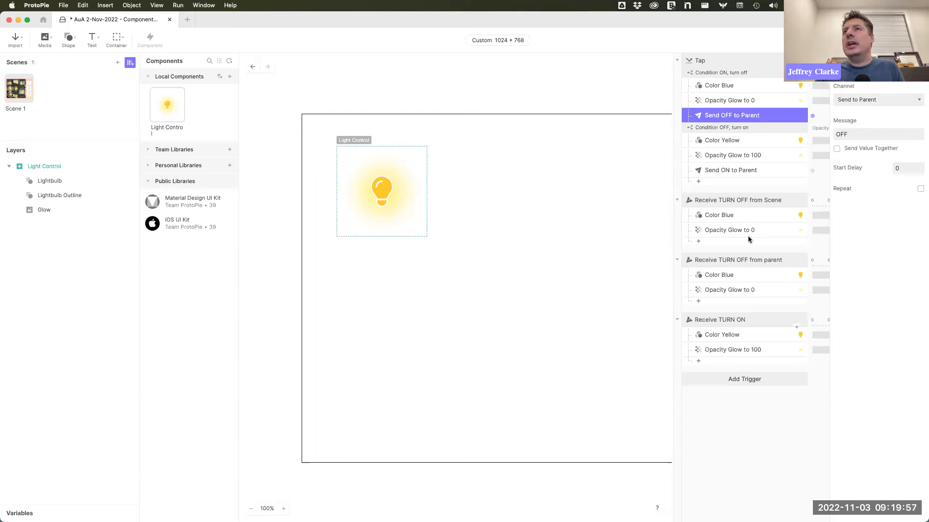
Copy the Send ON to Parent response to the end of the Receive TURN ON trigger.
{"action": "left_click", "coordinate": [742, 172]}
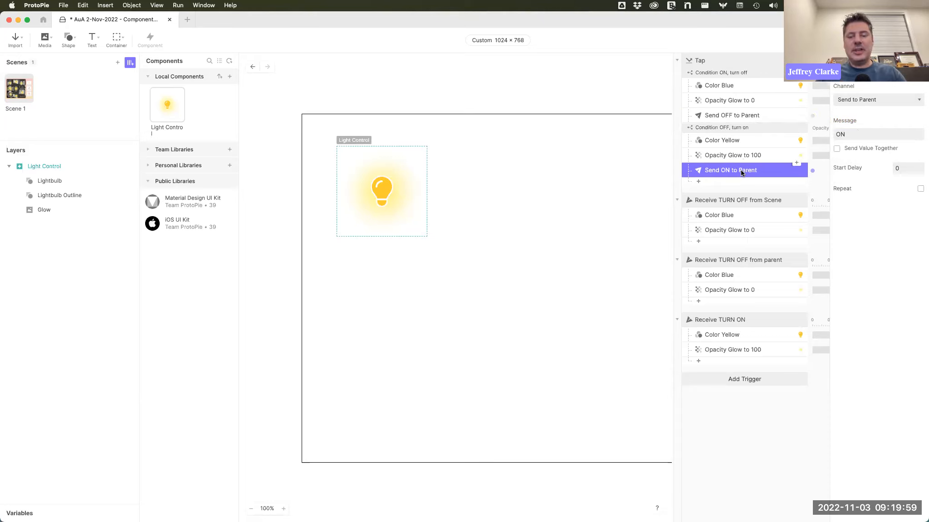
{"action": "left_click", "coordinate": [748, 320]}
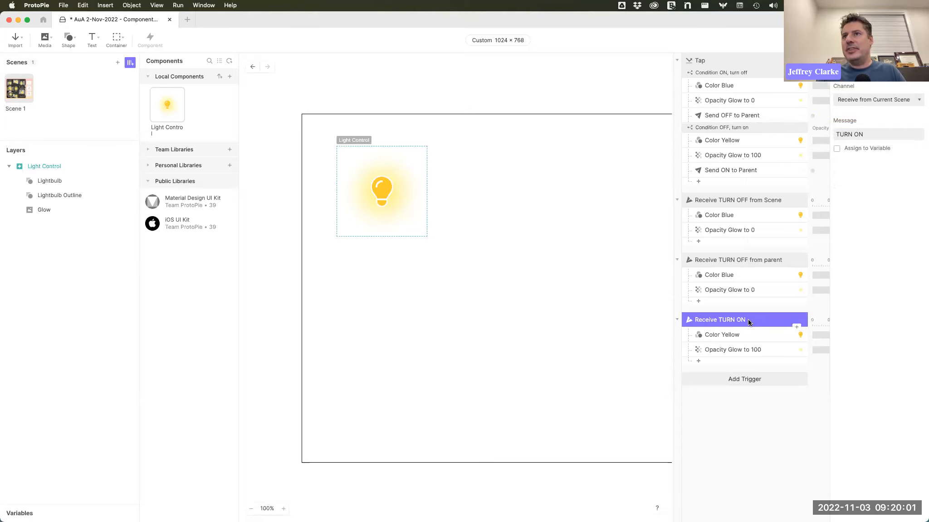
{"action": "left_click", "coordinate": [756, 350]}
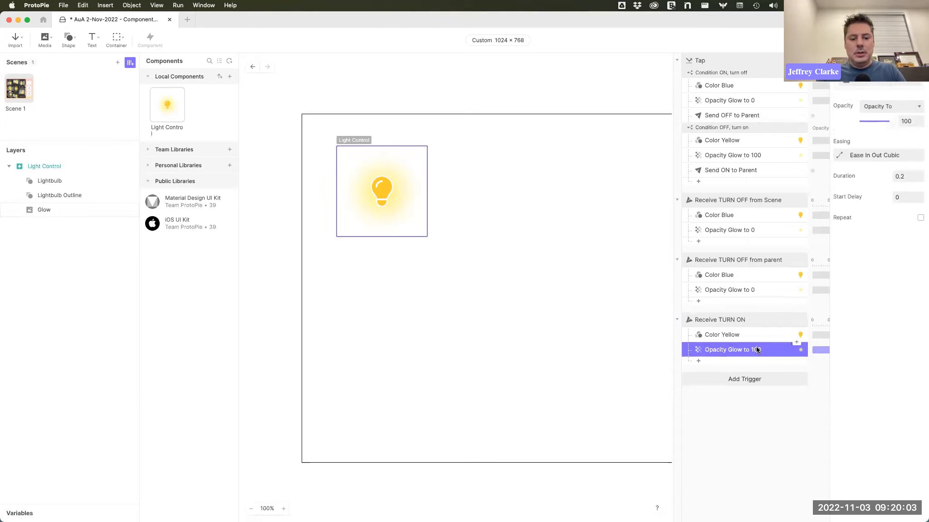
{"action": "key", "text": "super+v"}
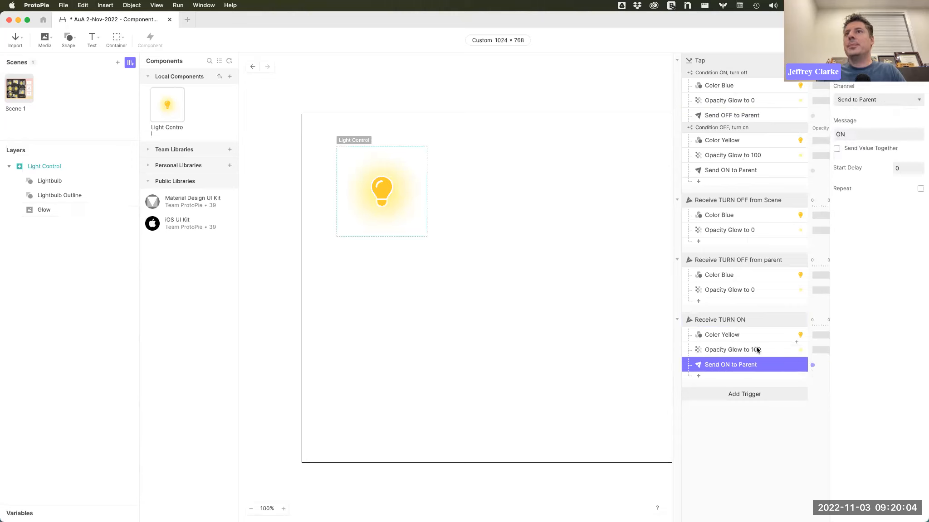
Copy the Send OFF to Parent response into both the Receive TURN OFF from Scene and Receive TURN OFF from parent triggers.
{"action": "left_click", "coordinate": [747, 119]}
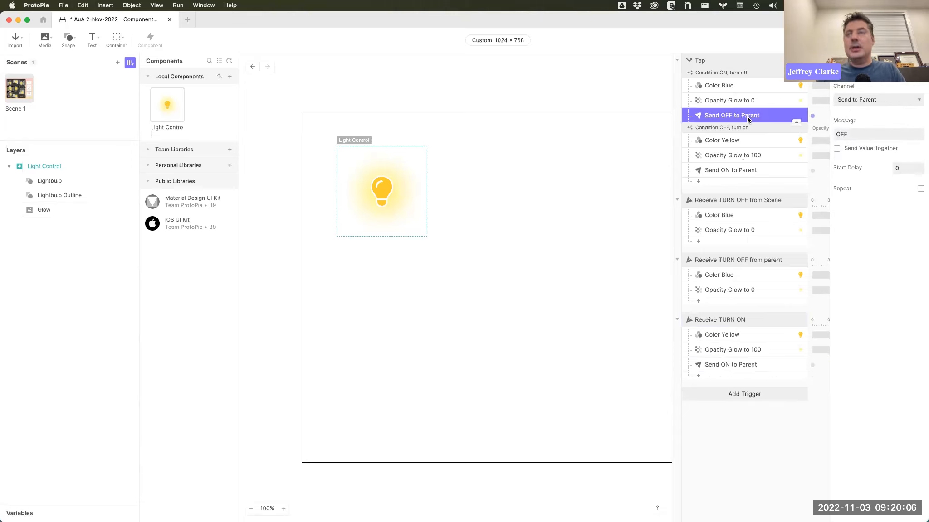
{"action": "left_click", "coordinate": [760, 231]}
{"action": "key", "text": "super+v"}
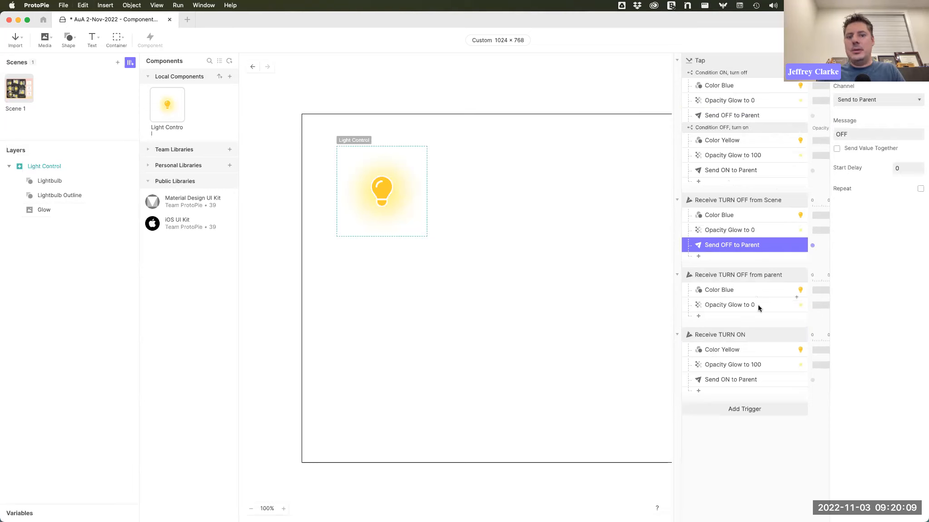
{"action": "left_click", "coordinate": [757, 305]}
{"action": "key", "text": "super+v"}
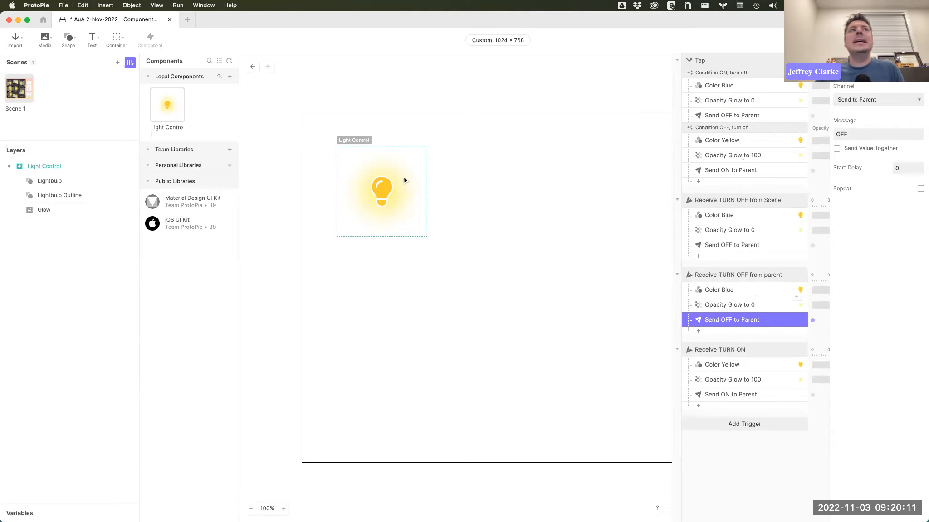
In Scene 1, add a Receive trigger that listens to the Bedroom 2 component for the message OFF.
{"action": "left_click", "coordinate": [22, 92]}
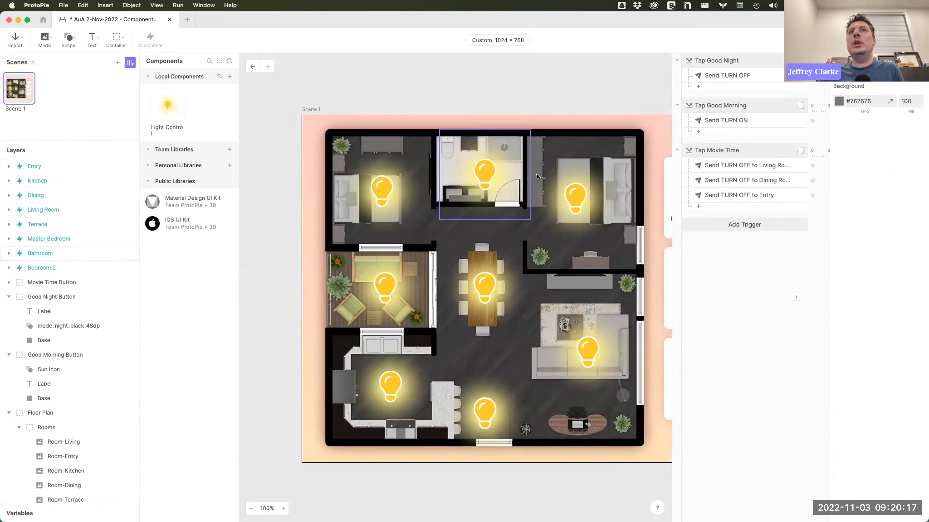
{"action": "left_click", "coordinate": [387, 192]}
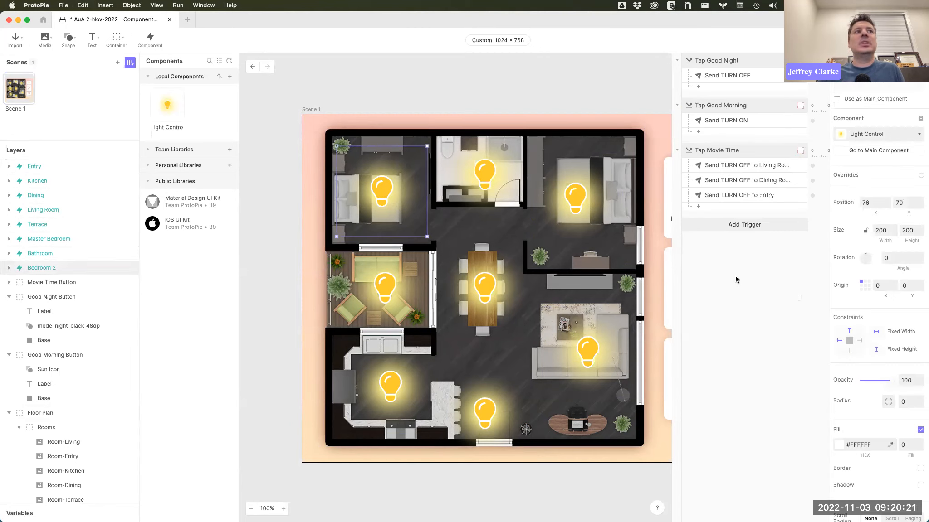
{"action": "left_click", "coordinate": [747, 225]}
{"action": "left_click", "coordinate": [862, 362]}
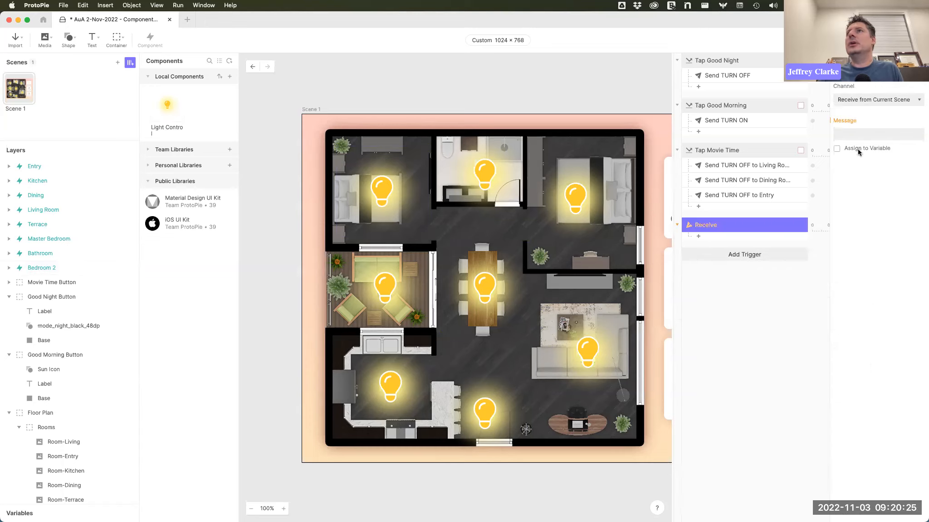
{"action": "left_click", "coordinate": [871, 98]}
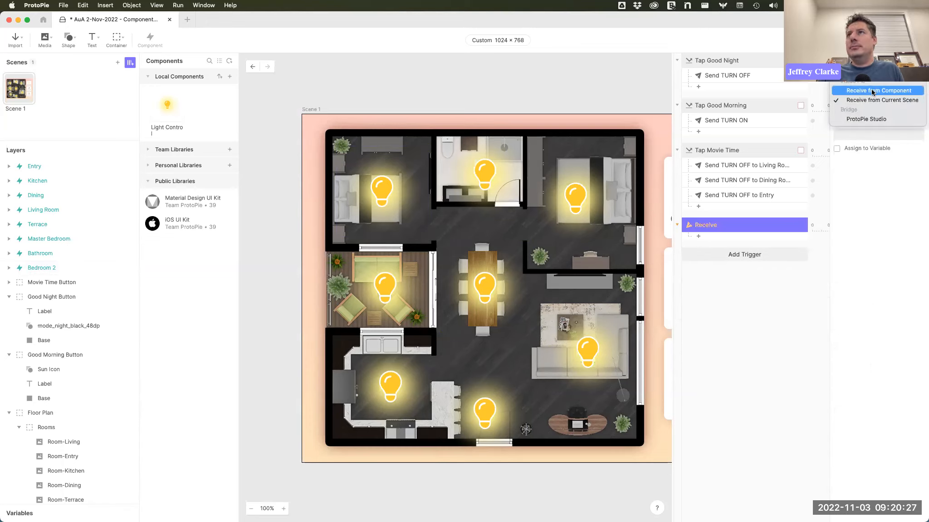
{"action": "left_click", "coordinate": [871, 90]}
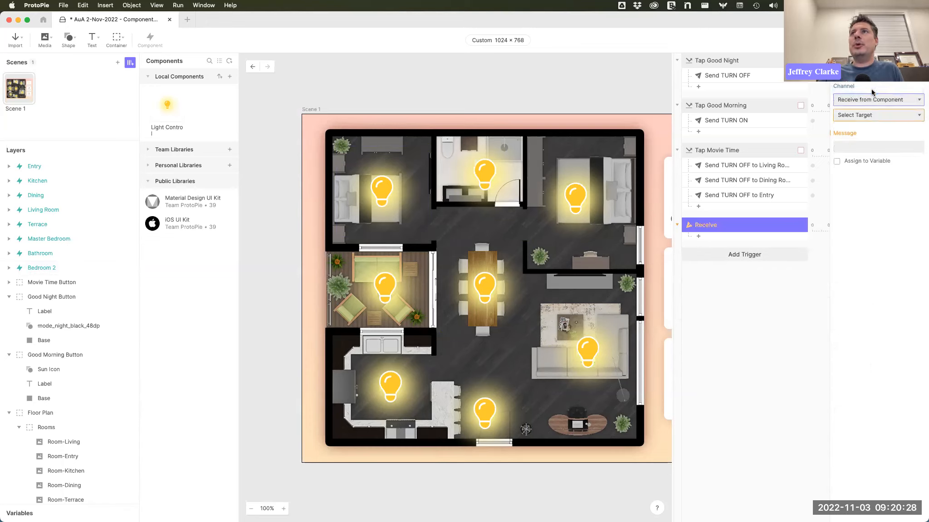
{"action": "left_click", "coordinate": [872, 115]}
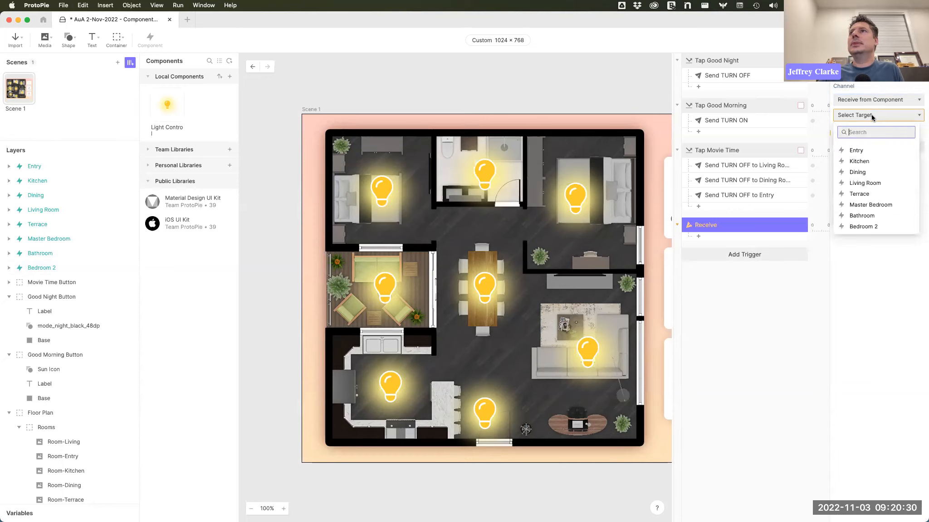
{"action": "left_click", "coordinate": [872, 225]}
{"action": "left_click", "coordinate": [861, 146]}
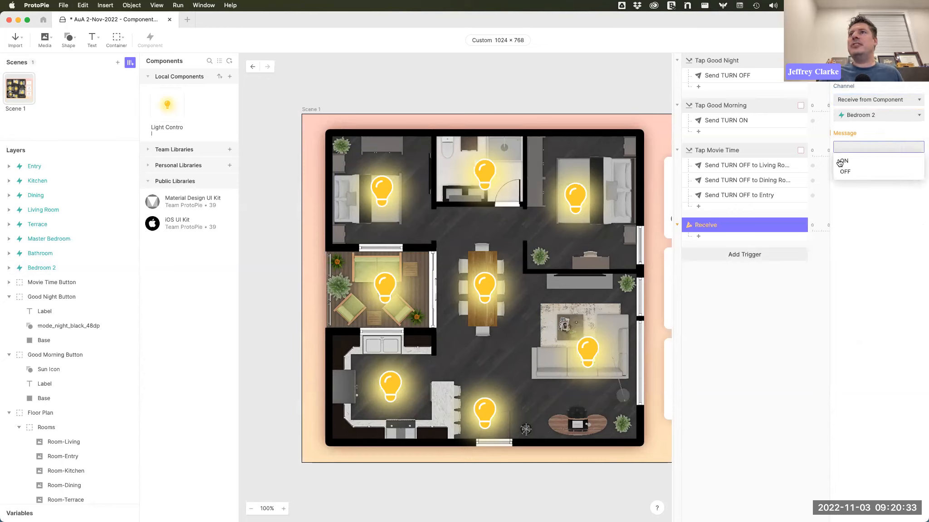
{"action": "left_click", "coordinate": [844, 168]}
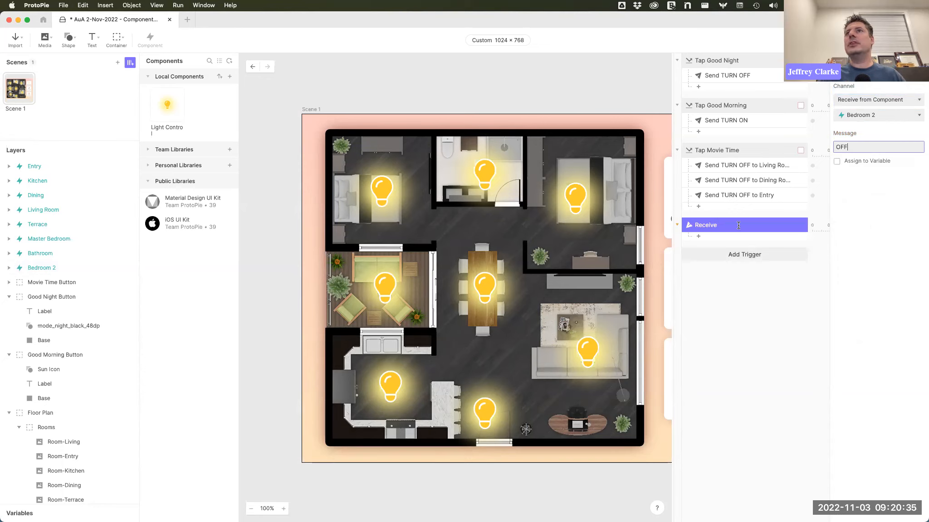
Rename the new Receive trigger for Bedroom 2 as "Receive OFF".
{"action": "double_click", "coordinate": [708, 224]}
{"action": "type", "text": "OFF"}
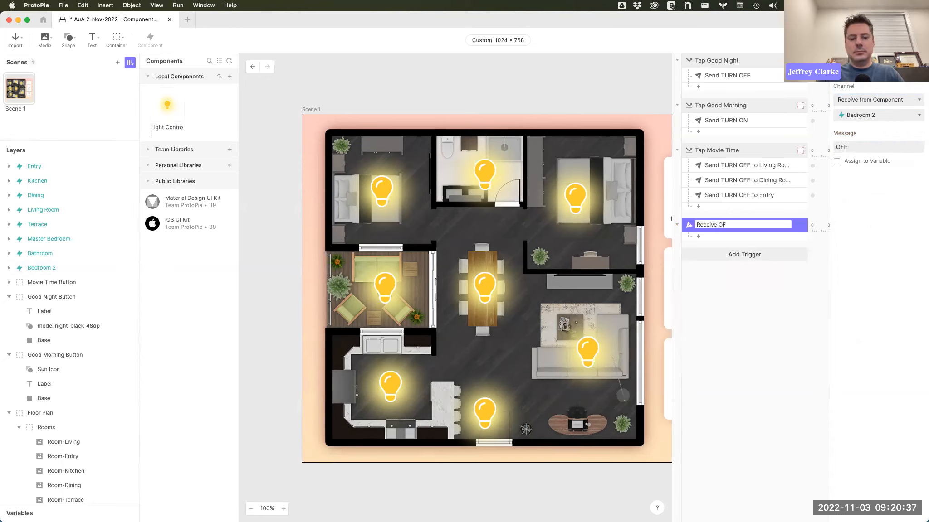
{"action": "key", "text": "Return"}
Add an Opacity response under Receive OFF that sets the Room-Bed-2 image to 30 opacity.
{"action": "left_click", "coordinate": [719, 239]}
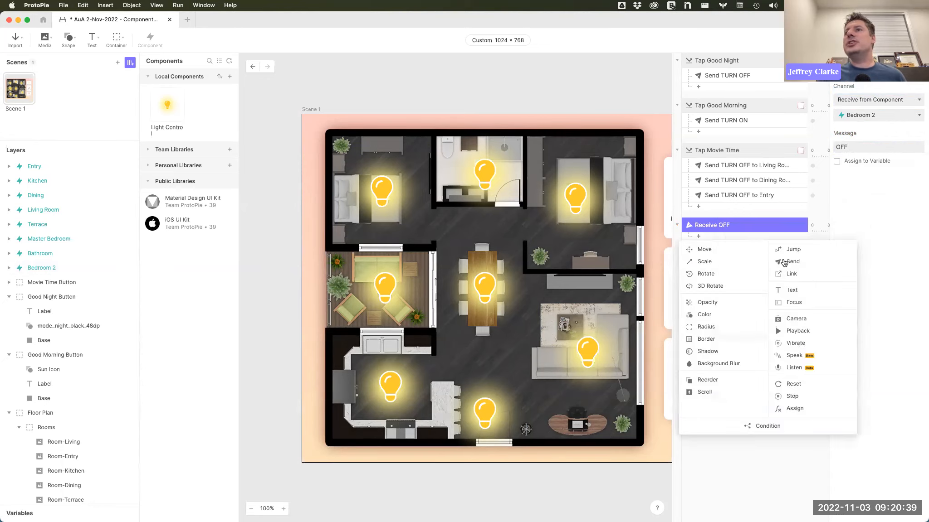
{"action": "left_click", "coordinate": [707, 303]}
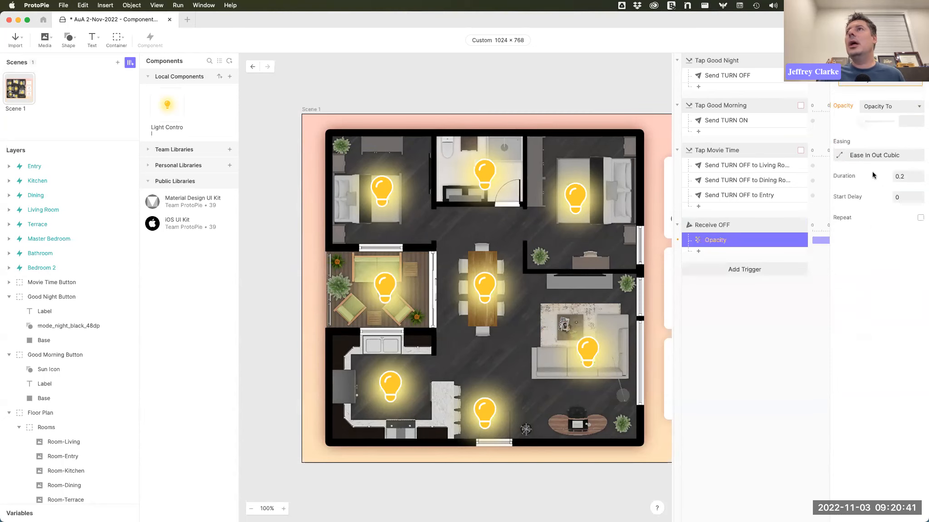
{"action": "left_click", "coordinate": [880, 83]}
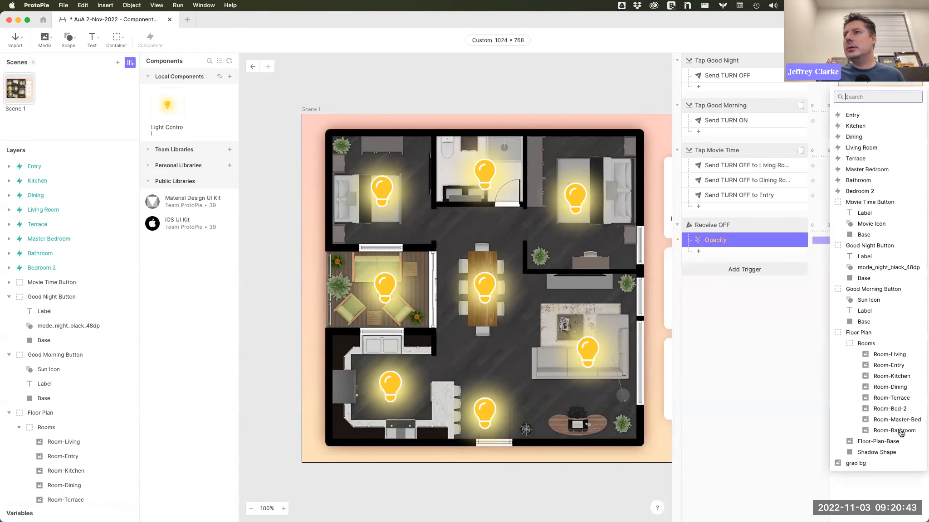
{"action": "left_click", "coordinate": [893, 408]}
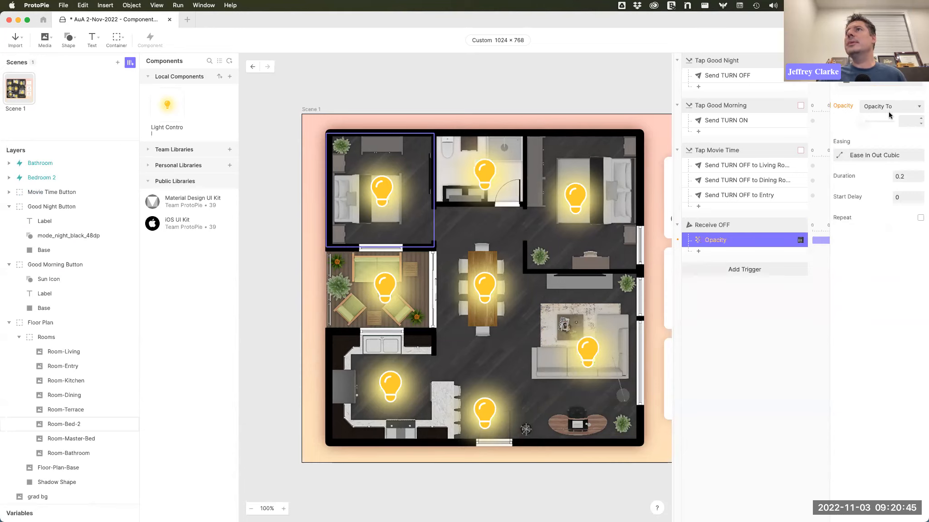
{"action": "left_click", "coordinate": [906, 121]}
{"action": "type", "text": "0"}
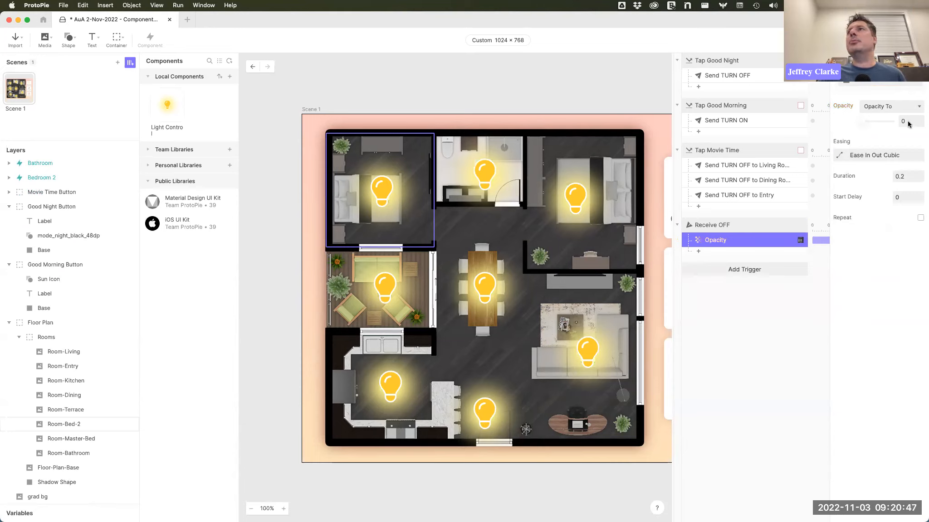
{"action": "left_click", "coordinate": [909, 122]}
{"action": "type", "text": "30"}
{"action": "key", "text": "Return"}
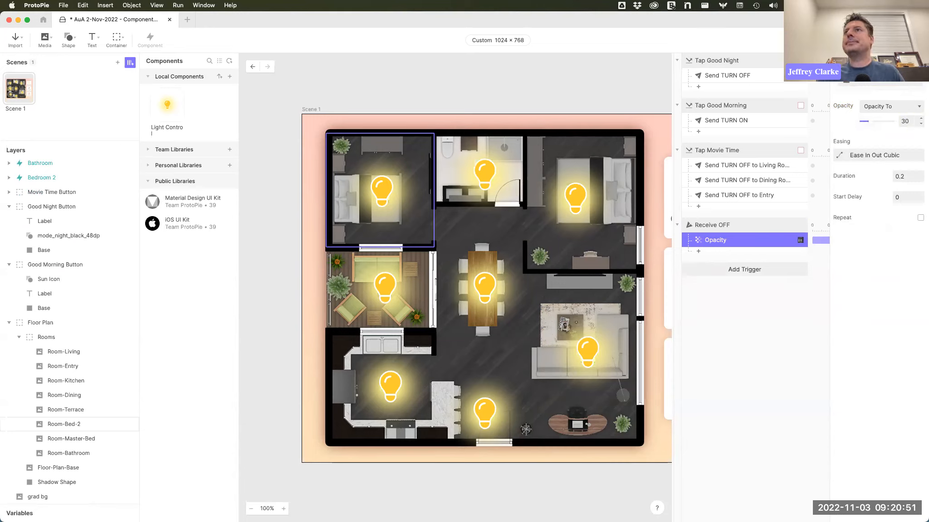
Add a second Receive trigger that listens to the Bedroom 2 component for the message ON, and name it "Receive ON".
{"action": "left_click", "coordinate": [730, 227]}
{"action": "left_click", "coordinate": [743, 279]}
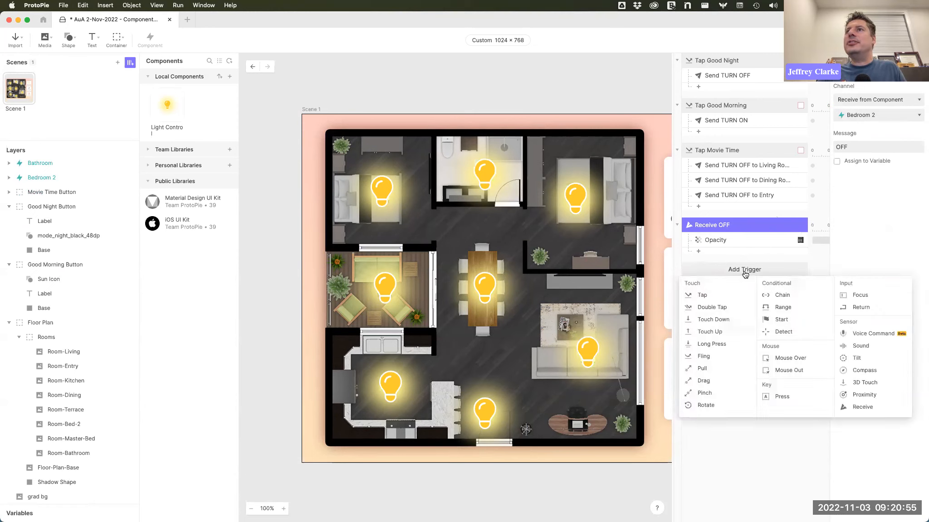
{"action": "left_click", "coordinate": [852, 405]}
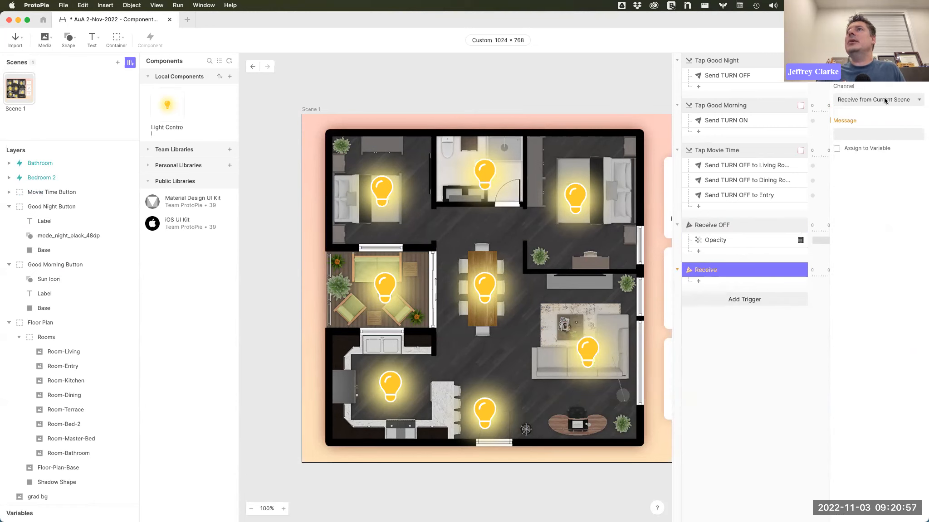
{"action": "left_click", "coordinate": [883, 100]}
{"action": "left_click", "coordinate": [876, 100]}
{"action": "left_click", "coordinate": [875, 115]}
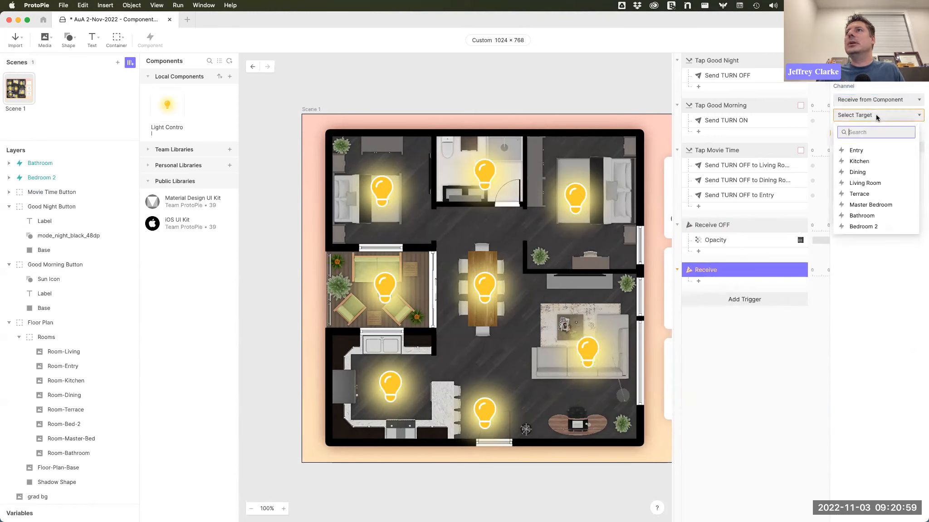
{"action": "left_click", "coordinate": [871, 226]}
{"action": "left_click", "coordinate": [864, 145]}
{"action": "type", "text": "ON"}
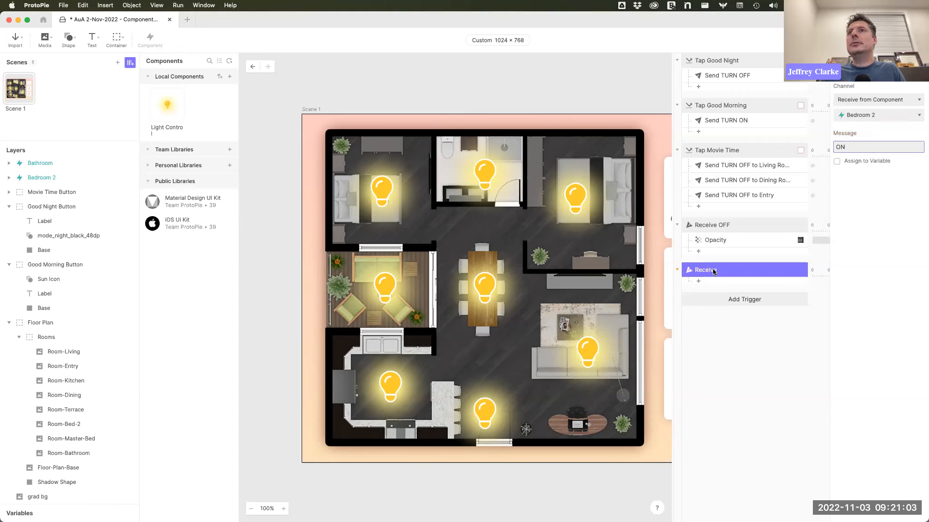
{"action": "left_click", "coordinate": [712, 269]}
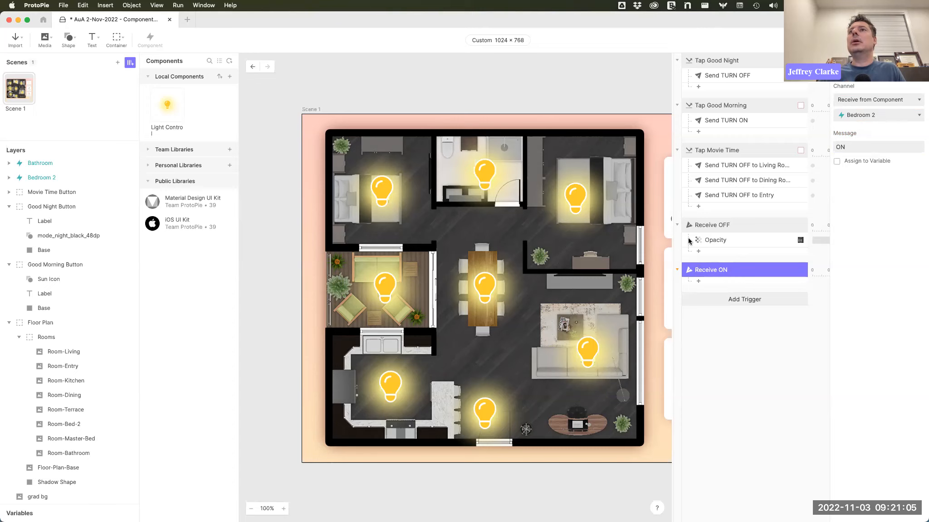
Copy the Opacity response from Receive OFF into Receive ON and set its opacity to 100.
{"action": "left_click", "coordinate": [716, 241]}
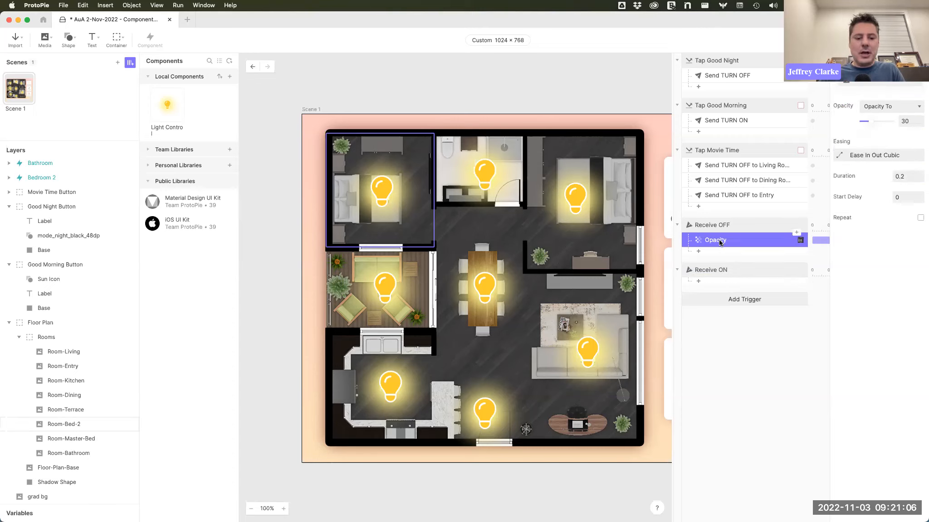
{"action": "left_click", "coordinate": [731, 265]}
{"action": "key", "text": "ctrl+v"}
{"action": "left_click_drag", "start_coordinate": [871, 122], "coordinate": [892, 122]}
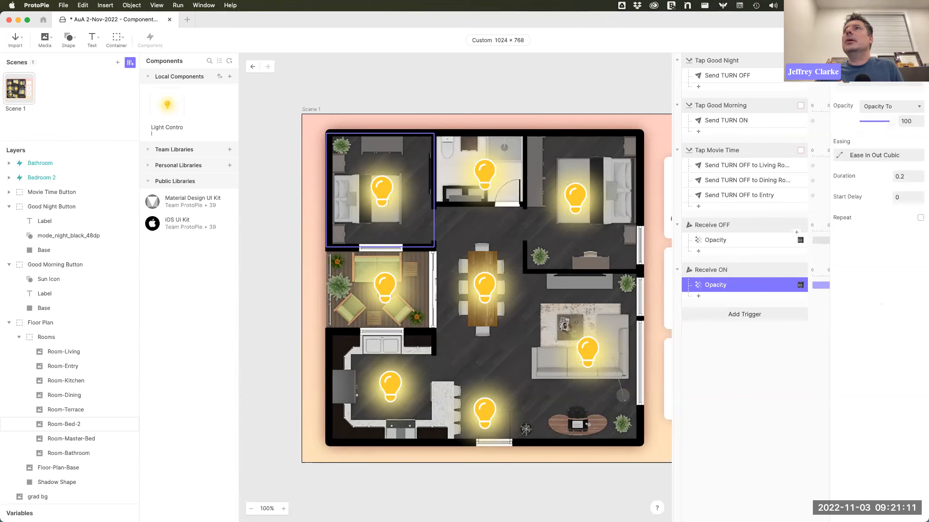
Preview the prototype and toggle the Bedroom 2 light and several other room lights to test the dimming.
{"action": "key", "text": "super+p"}
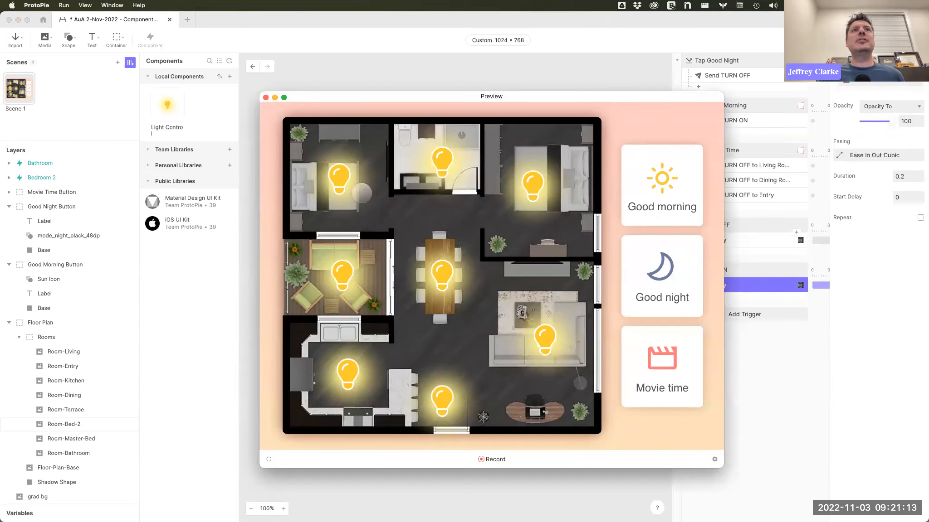
{"action": "left_click", "coordinate": [339, 181]}
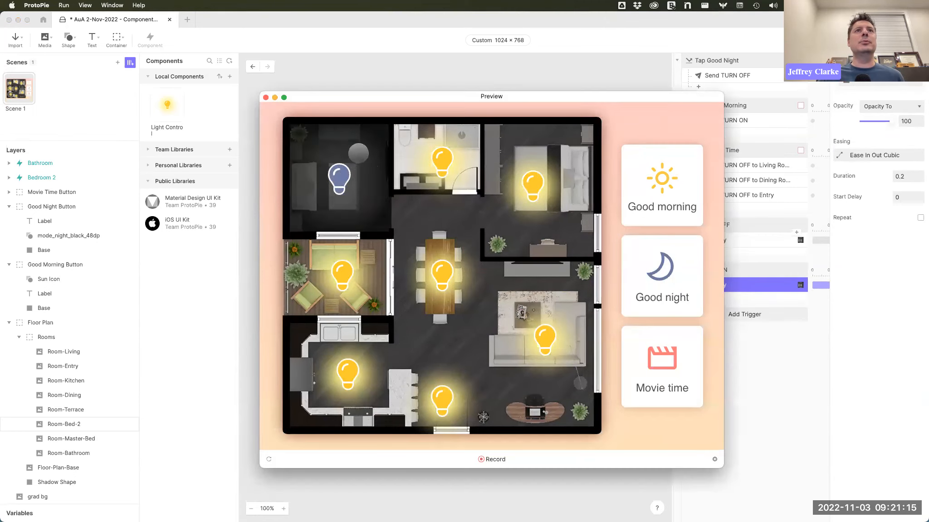
{"action": "left_click", "coordinate": [339, 182]}
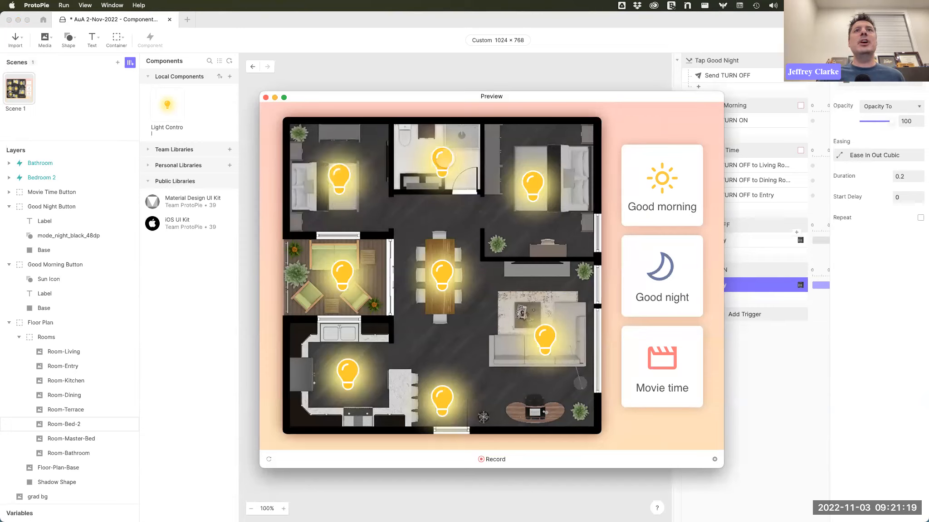
{"action": "left_click", "coordinate": [445, 157]}
{"action": "left_click", "coordinate": [446, 277]}
{"action": "left_click", "coordinate": [440, 157]}
{"action": "left_click", "coordinate": [442, 277]}
{"action": "left_click", "coordinate": [342, 274]}
{"action": "left_click", "coordinate": [342, 274]}
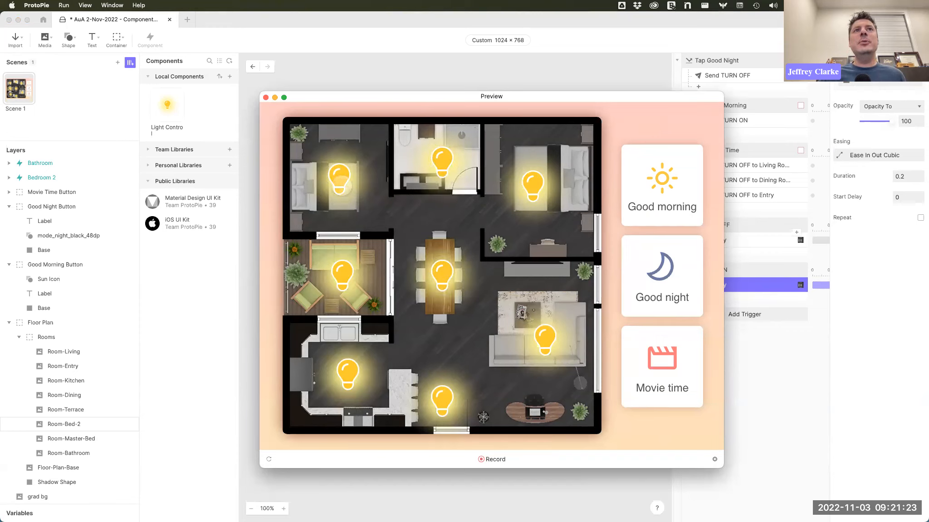
{"action": "left_click", "coordinate": [340, 181]}
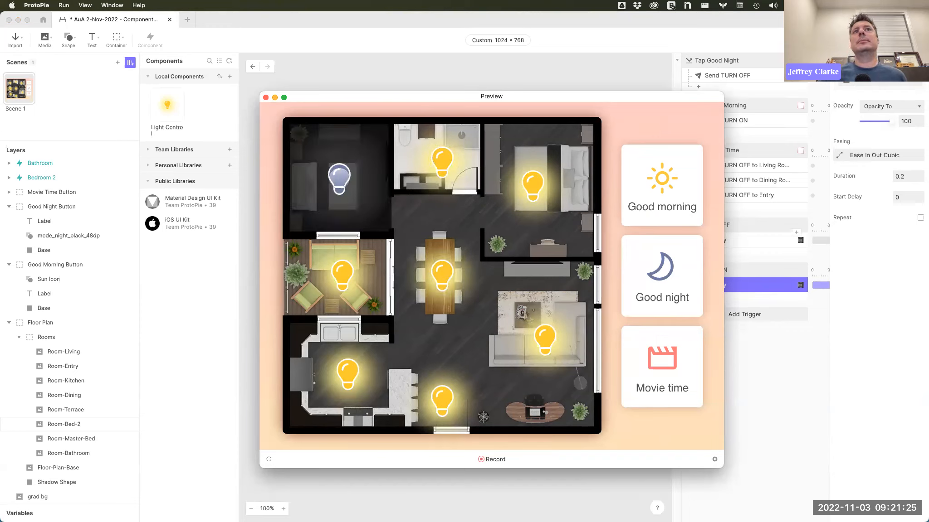
{"action": "left_click", "coordinate": [340, 179]}
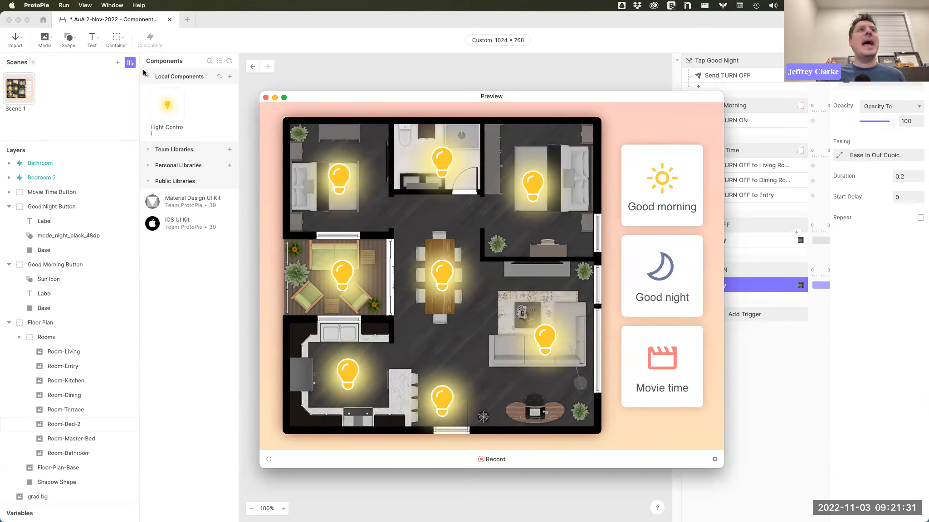
Review the Light Control component's Send responses and test the Good night and Good morning buttons in a preview of Scene 1.
{"action": "double_click", "coordinate": [172, 105]}
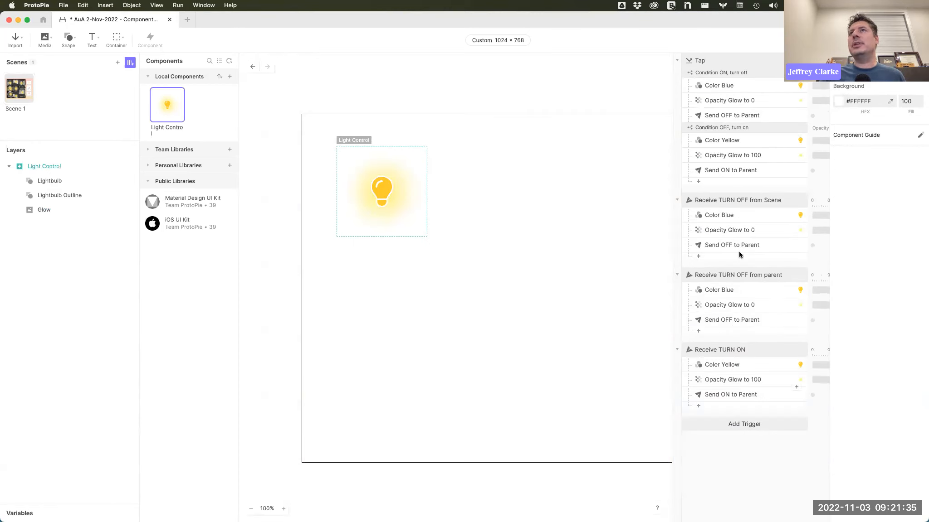
{"action": "left_click", "coordinate": [26, 93]}
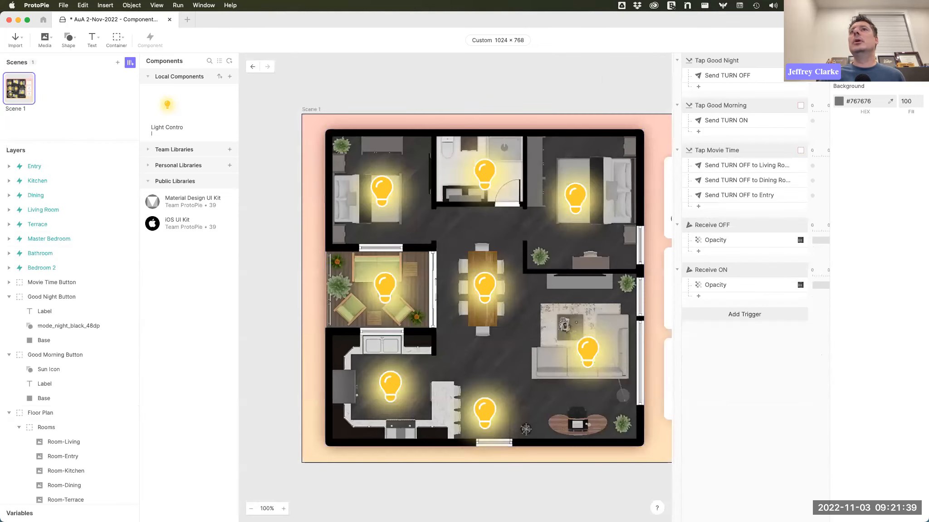
{"action": "left_click", "coordinate": [847, 40]}
{"action": "left_click", "coordinate": [671, 268]}
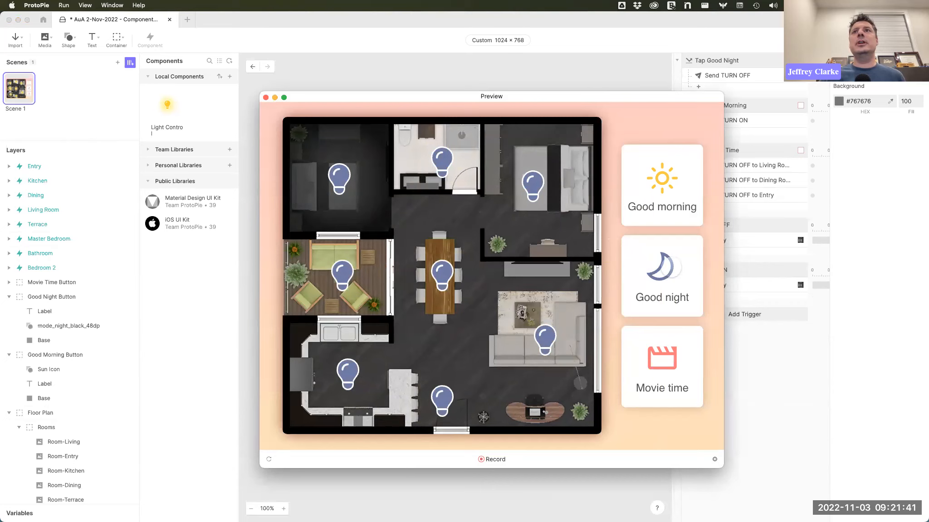
{"action": "left_click", "coordinate": [673, 181]}
{"action": "left_click", "coordinate": [698, 290]}
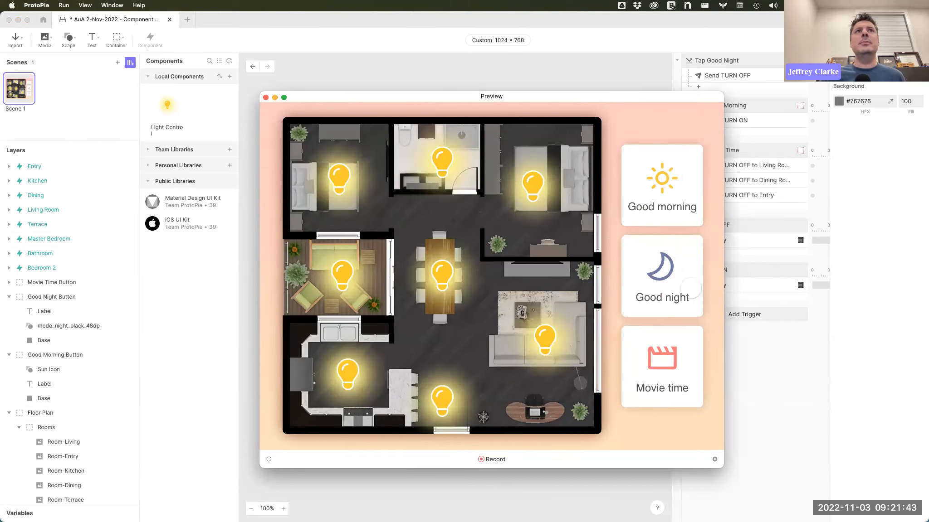
{"action": "left_click", "coordinate": [265, 98]}
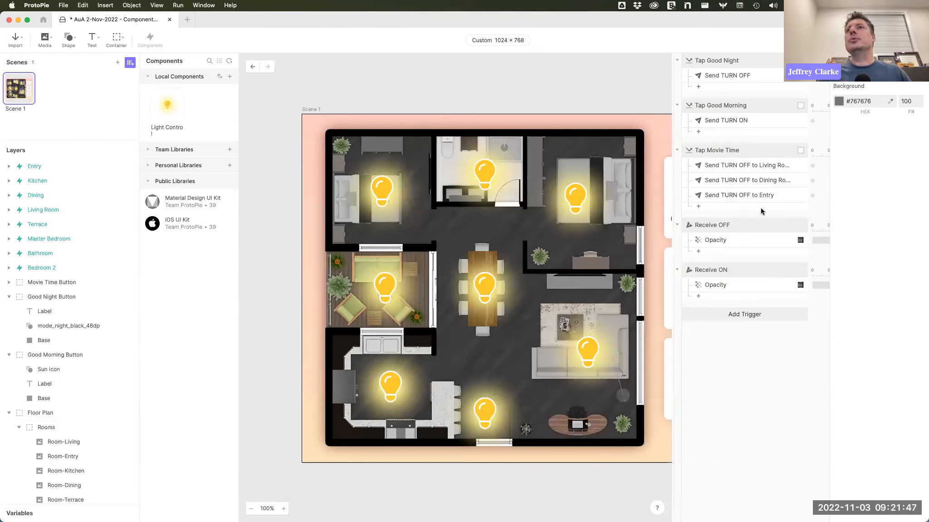
Group the Receive OFF and Receive ON triggers for Bedroom 2.
{"action": "left_click", "coordinate": [743, 223]}
{"action": "left_click", "coordinate": [745, 264], "text": "shift"}
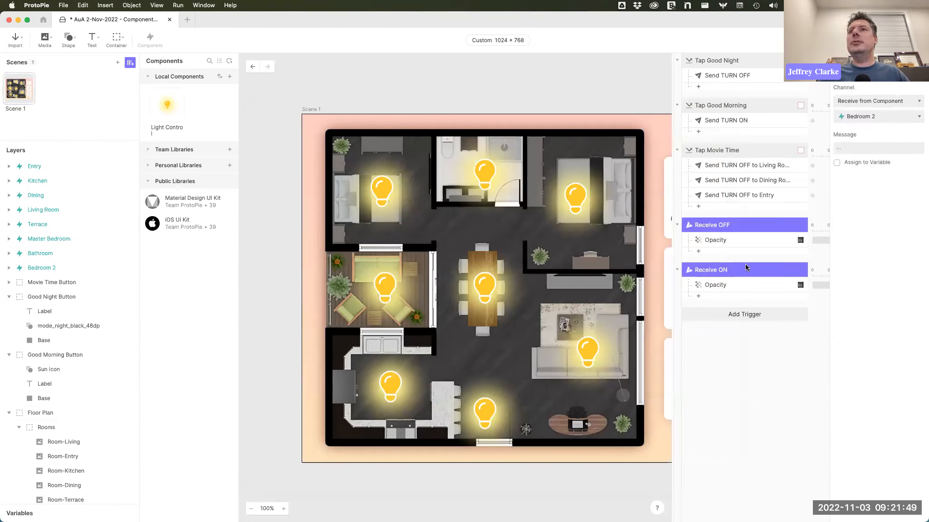
{"action": "key", "text": "super+g"}
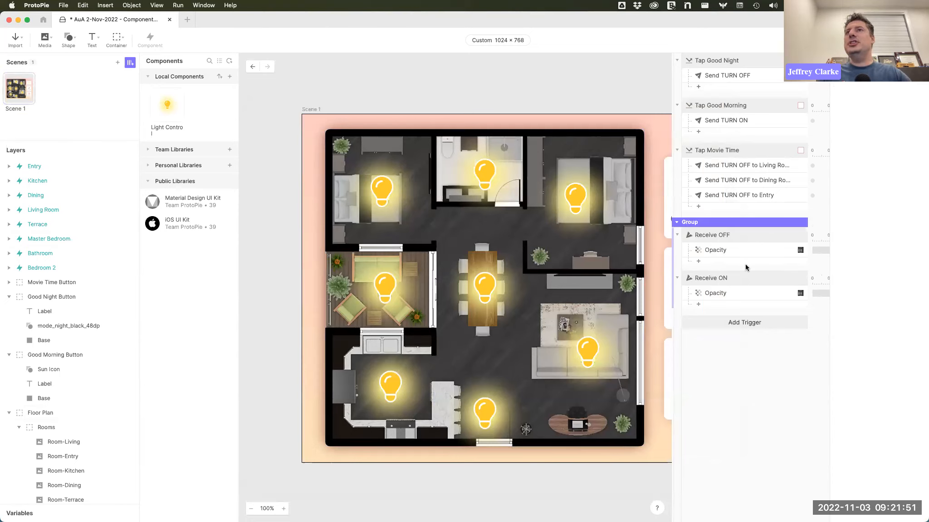
Rename the new group of Receive OFF and Receive ON triggers as Bed 2.
{"action": "double_click", "coordinate": [689, 223]}
{"action": "type", "text": "Bed 2"}
{"action": "key", "text": "Return"}
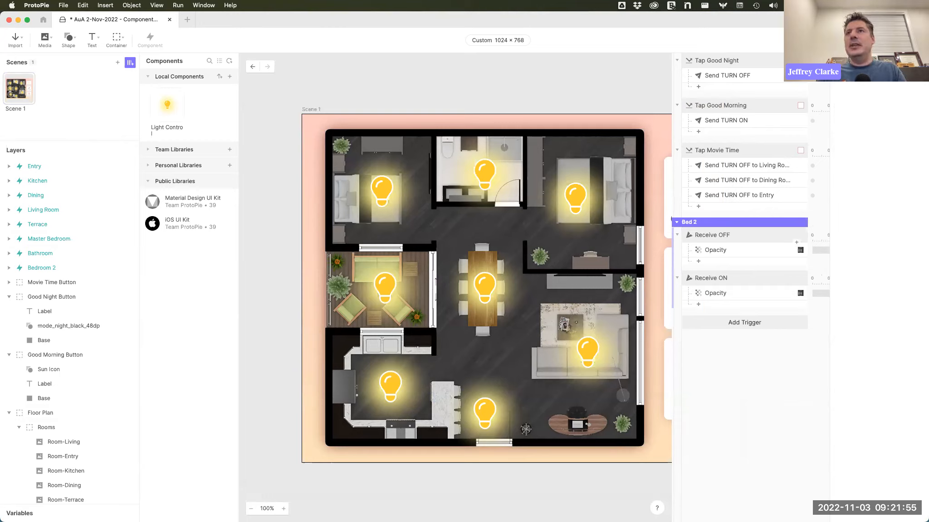
Duplicate the Bed 2 trigger group and name the copy Bathroom.
{"action": "key", "text": "super+d"}
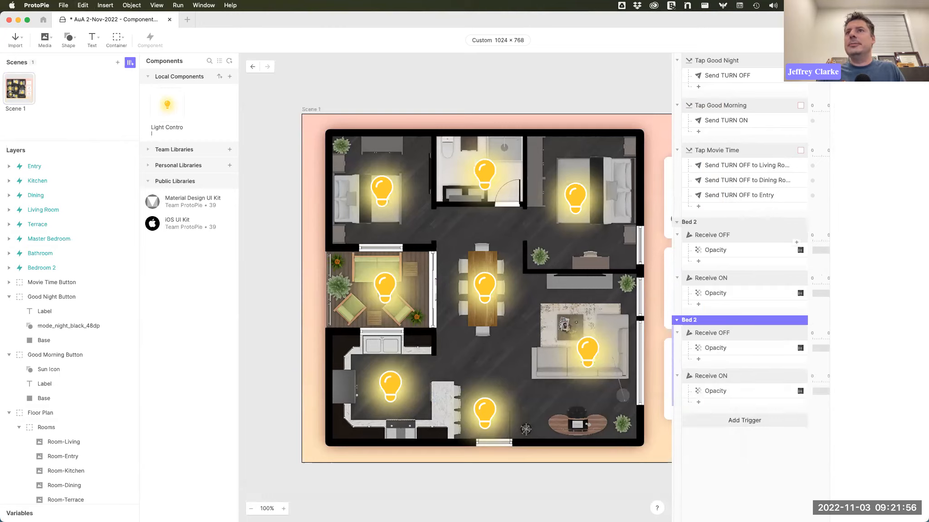
{"action": "double_click", "coordinate": [688, 320]}
{"action": "type", "text": "B athroom"}
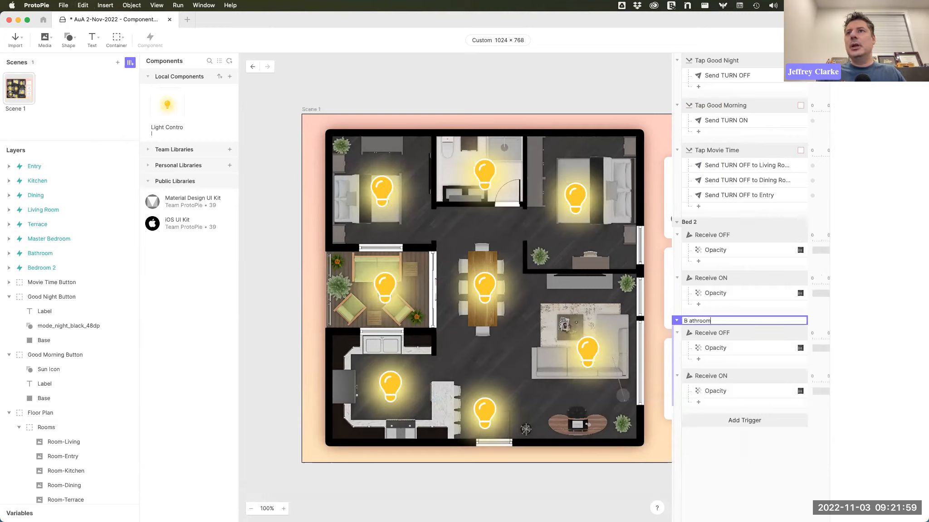
{"action": "key", "text": "Return"}
{"action": "double_click", "coordinate": [691, 320]}
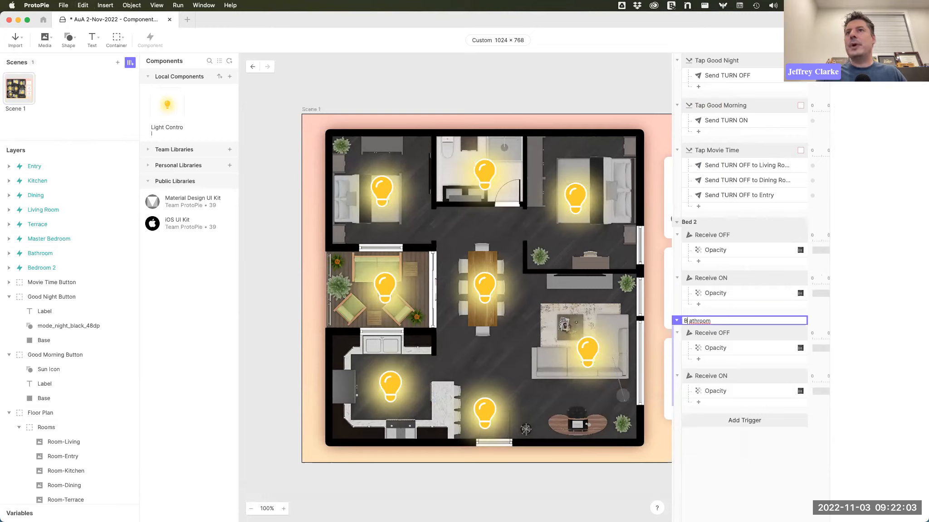
{"action": "key", "text": "BackSpace"}
{"action": "key", "text": "Return"}
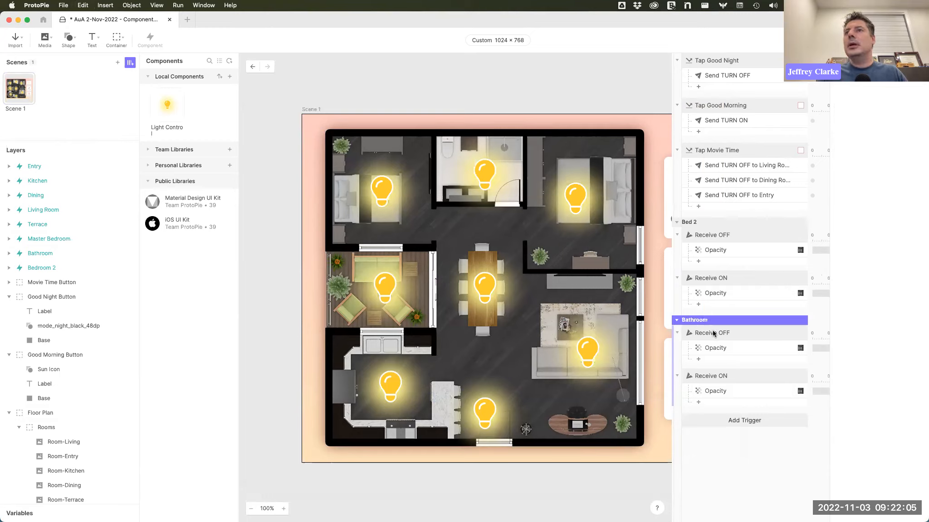
Set the Bathroom group's Receive OFF and Receive ON triggers to receive from the Bathroom component.
{"action": "left_click", "coordinate": [746, 335]}
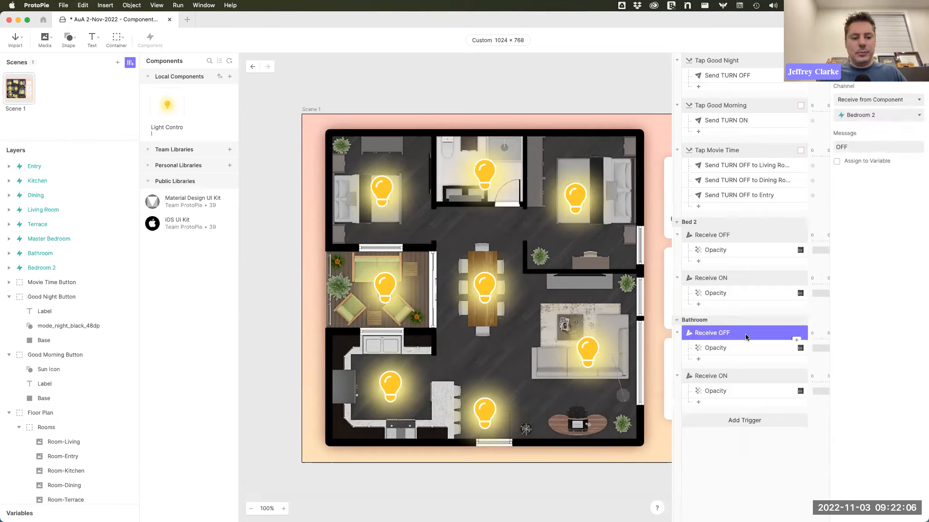
{"action": "left_click", "coordinate": [753, 375], "text": "shift"}
{"action": "left_click", "coordinate": [877, 116]}
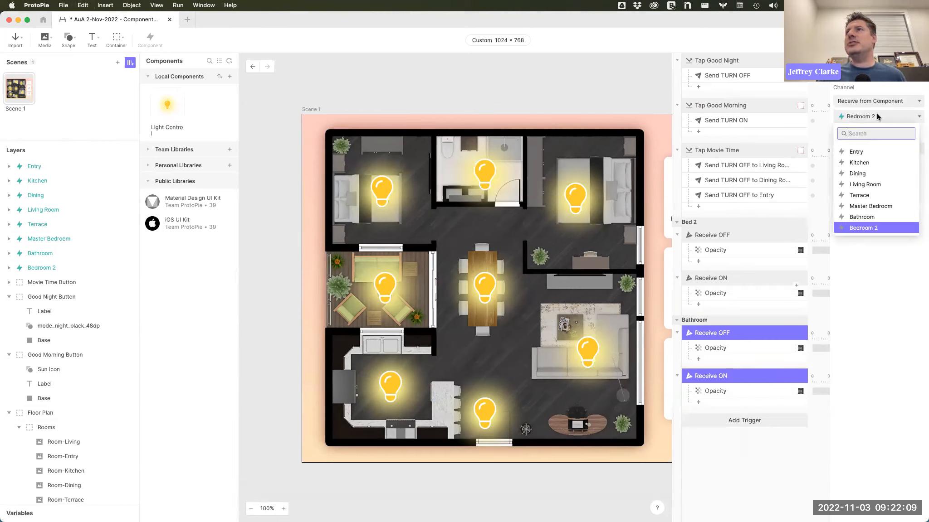
{"action": "left_click", "coordinate": [861, 217]}
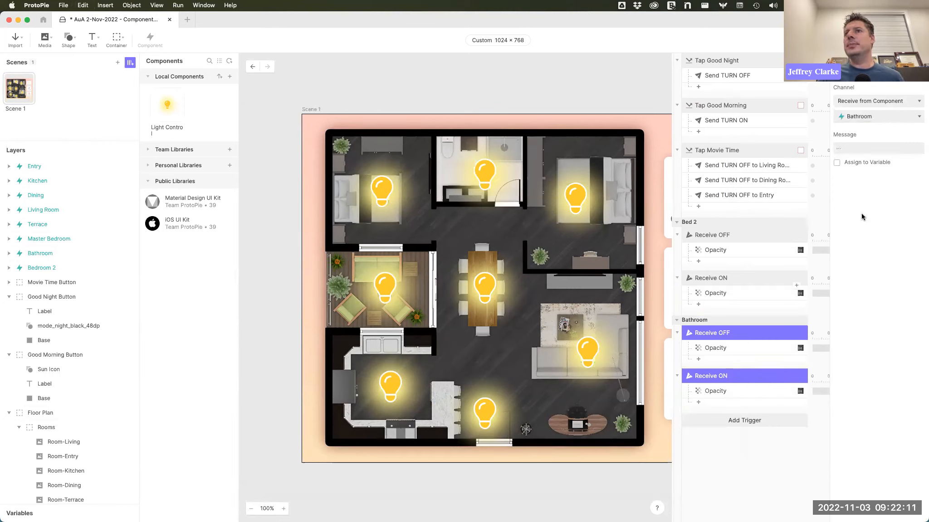
Retarget both Opacity responses in the Bathroom group to Room-Bathroom and collapse the Bed 2 group.
{"action": "left_click", "coordinate": [742, 346]}
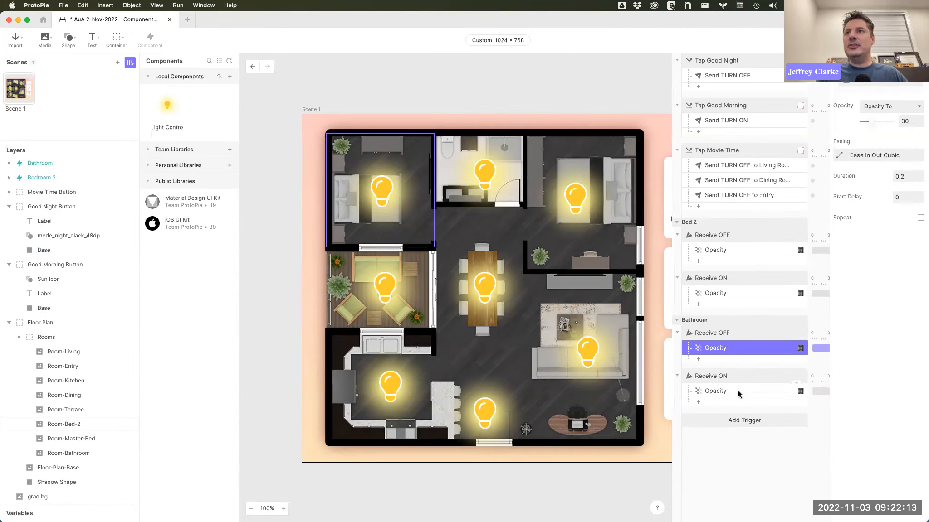
{"action": "left_click", "coordinate": [738, 391], "text": "shift"}
{"action": "left_click", "coordinate": [875, 86]}
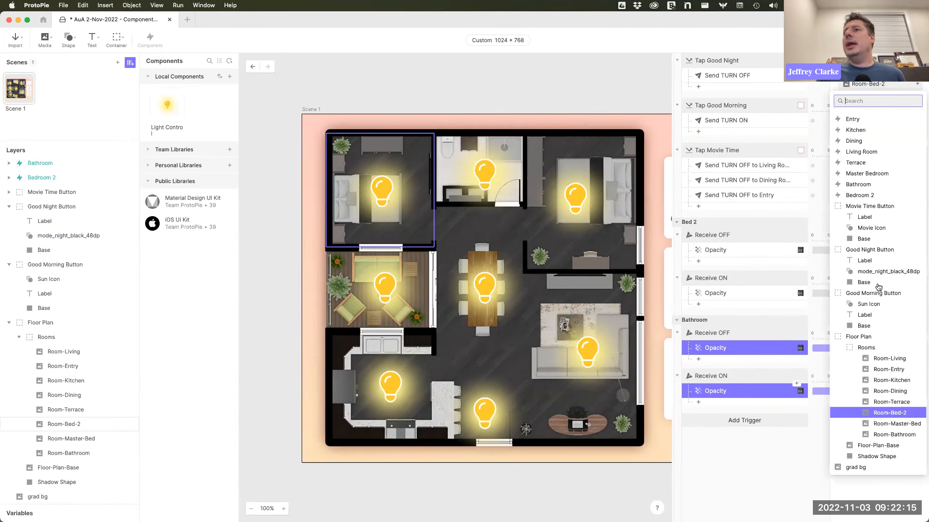
{"action": "left_click", "coordinate": [893, 434]}
{"action": "left_click", "coordinate": [680, 223]}
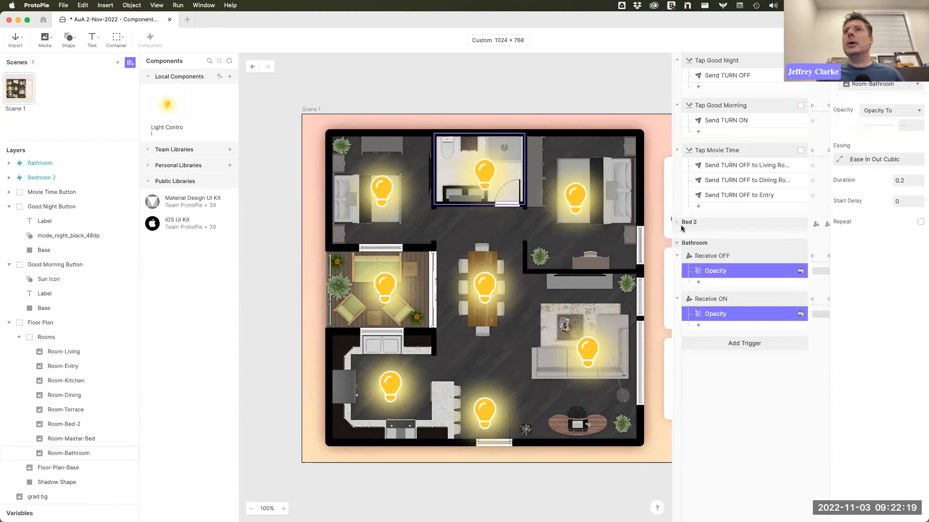
Duplicate the Bathroom trigger group and name the copy Master.
{"action": "left_click", "coordinate": [719, 245]}
{"action": "key", "text": "super+d"}
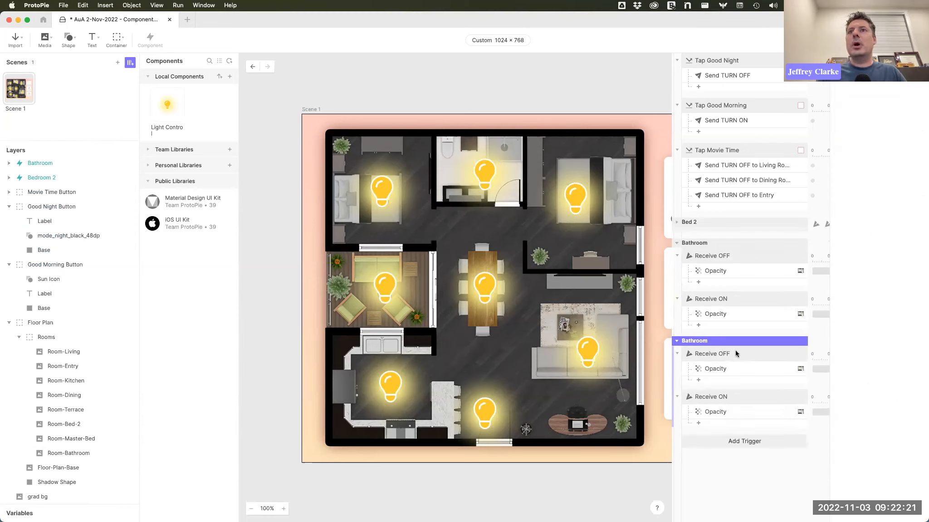
{"action": "double_click", "coordinate": [696, 341]}
{"action": "type", "text": "Master"}
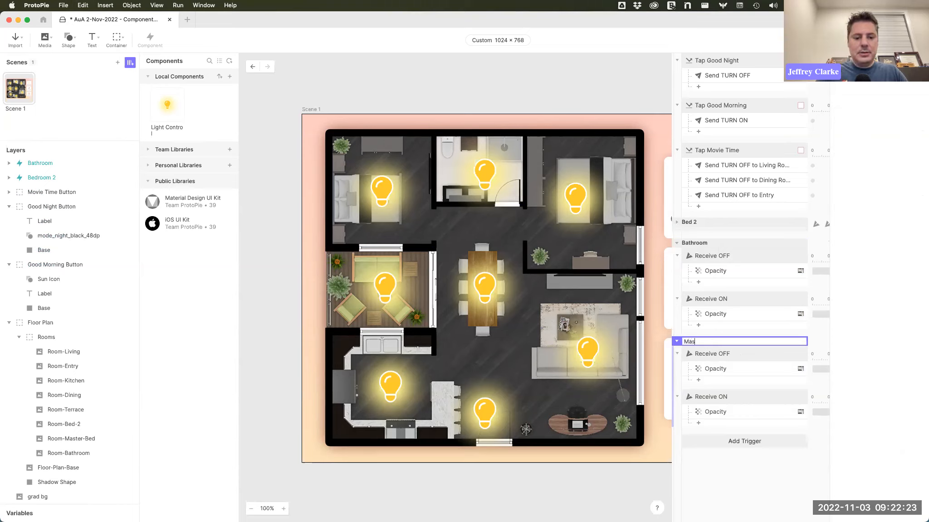
{"action": "key", "text": "Return"}
Set the Master group's Receive OFF and Receive ON triggers to receive from the Master Bedroom component.
{"action": "left_click", "coordinate": [728, 350]}
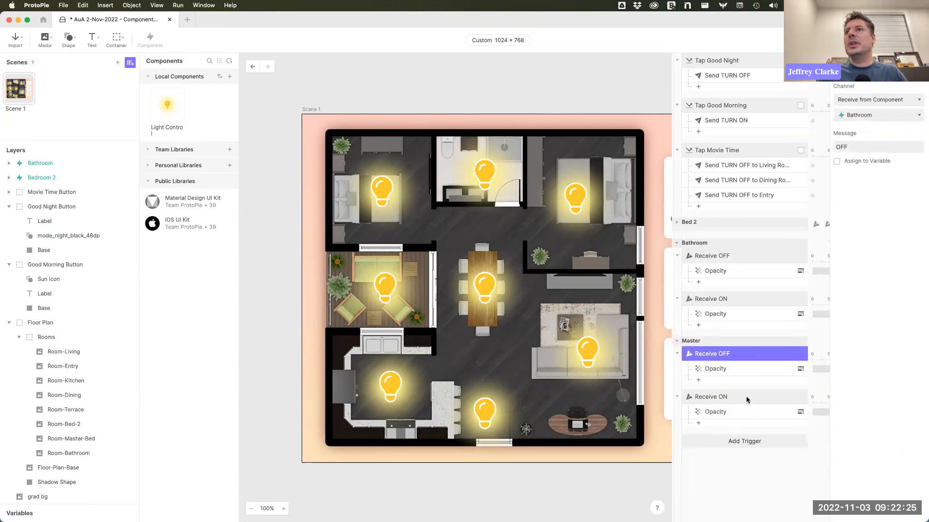
{"action": "left_click", "coordinate": [746, 394], "text": "shift"}
{"action": "left_click", "coordinate": [872, 116]}
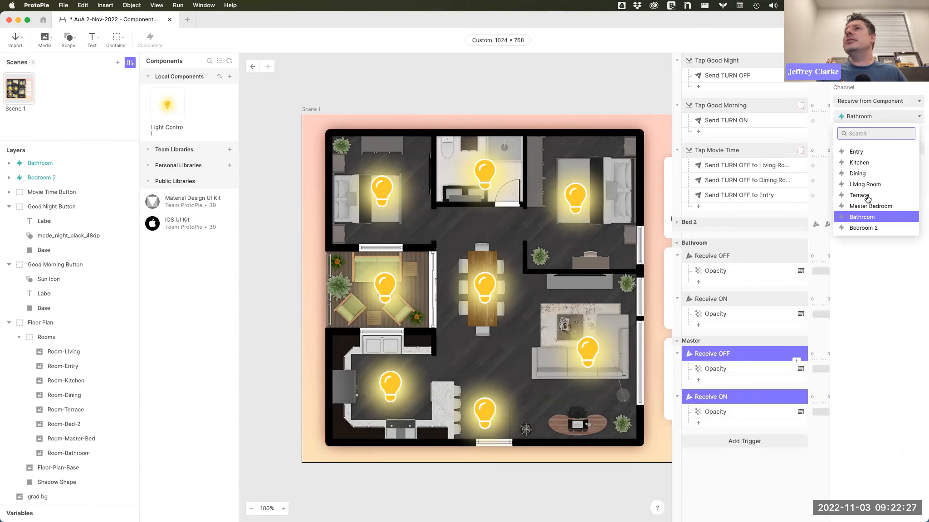
{"action": "left_click", "coordinate": [867, 195]}
Retarget both Opacity responses in the Master group to Room-Master-Bed and collapse the Bathroom group.
{"action": "left_click", "coordinate": [735, 369]}
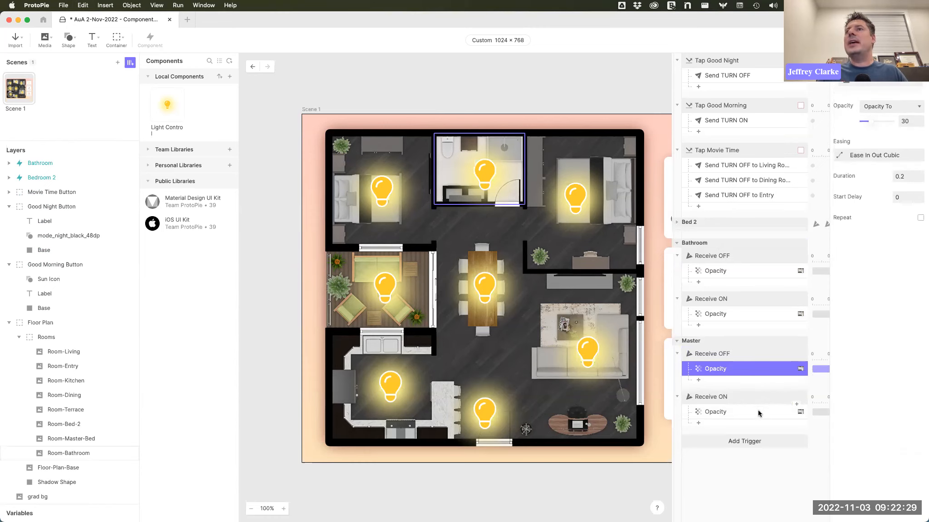
{"action": "left_click", "coordinate": [734, 412], "text": "shift"}
{"action": "left_click", "coordinate": [884, 109]}
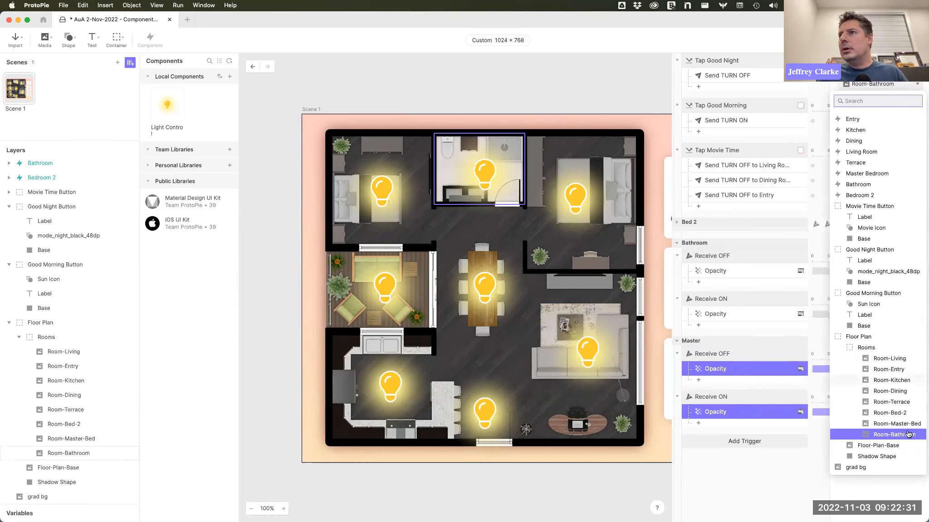
{"action": "left_click", "coordinate": [896, 423]}
{"action": "left_click", "coordinate": [677, 246]}
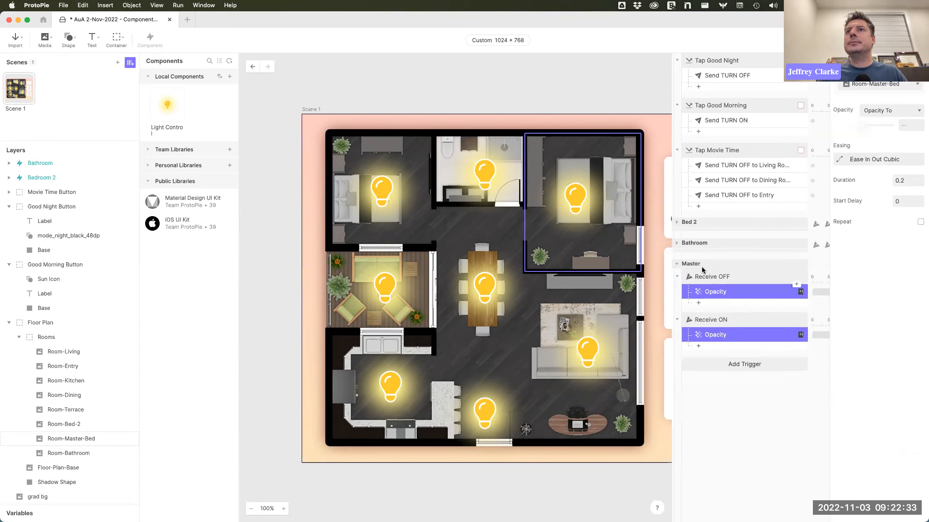
Duplicate the Master trigger group and name the copy Terrace.
{"action": "left_click", "coordinate": [702, 265]}
{"action": "key", "text": "super+d"}
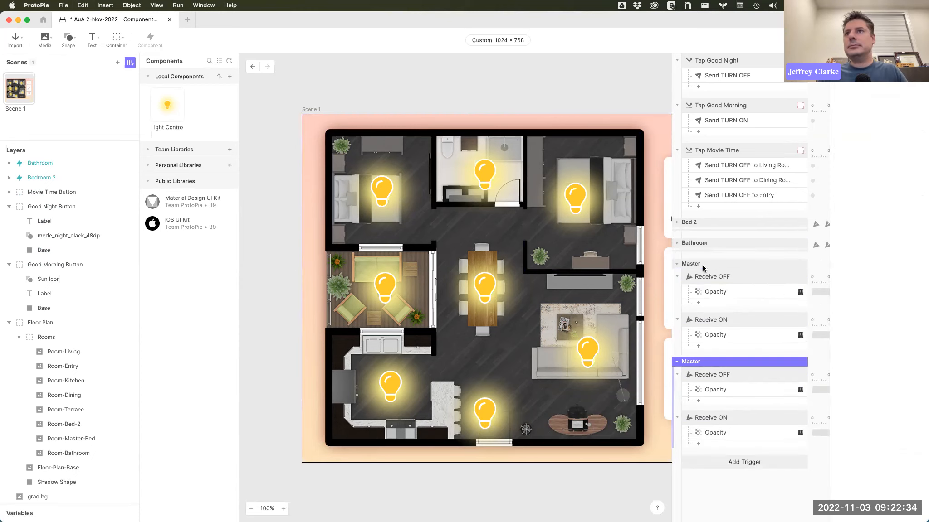
{"action": "double_click", "coordinate": [690, 361]}
{"action": "type", "text": "Terrace"}
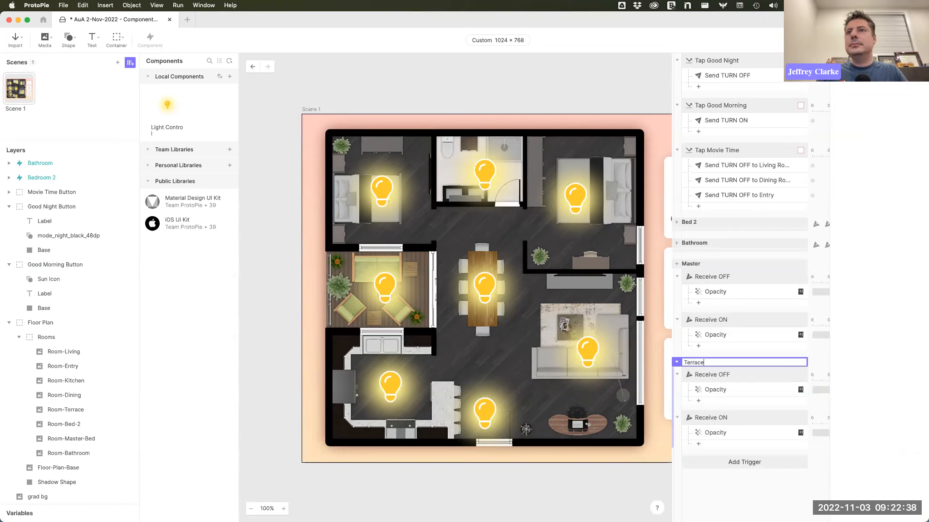
{"action": "key", "text": "Return"}
Set the Terrace group's Receive OFF and Receive ON triggers to receive from the Terrace component.
{"action": "left_click", "coordinate": [724, 419], "text": "shift"}
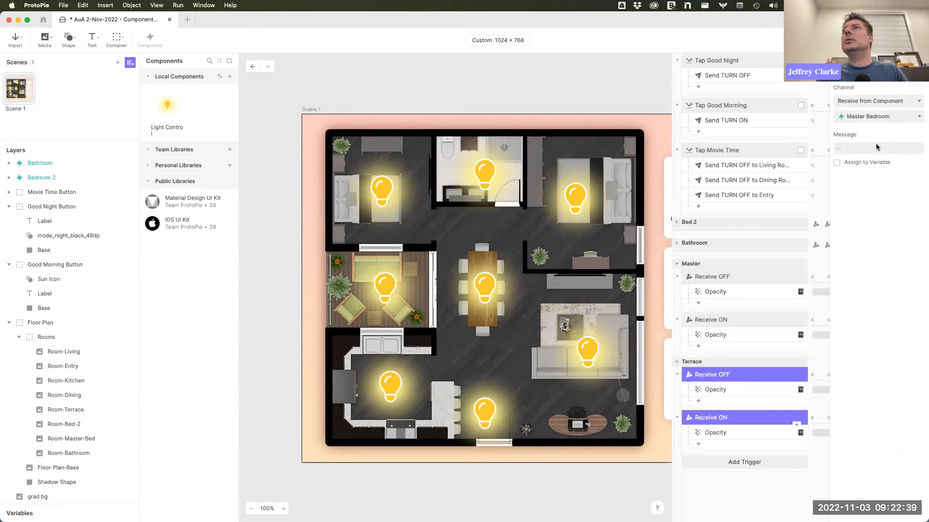
{"action": "left_click", "coordinate": [875, 102]}
{"action": "left_click", "coordinate": [880, 114]}
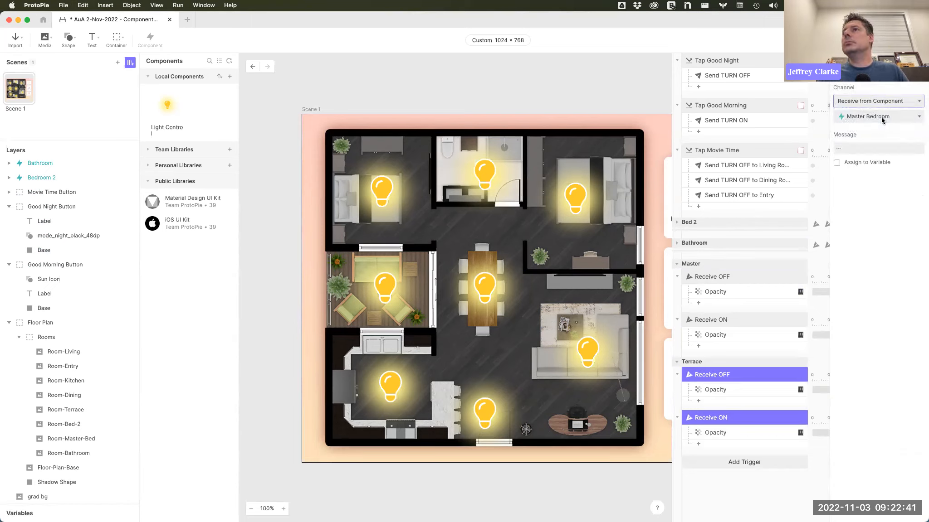
{"action": "left_click", "coordinate": [882, 117]}
{"action": "left_click", "coordinate": [862, 195]}
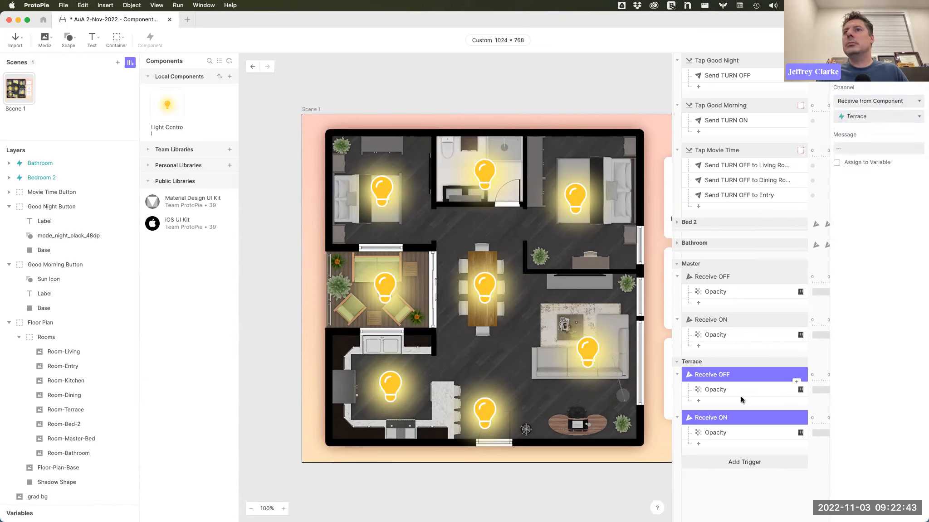
Retarget both Opacity responses in the Terrace group to Room-Terrace and collapse the Master group.
{"action": "left_click", "coordinate": [741, 393]}
{"action": "left_click", "coordinate": [776, 432], "text": "shift"}
{"action": "left_click", "coordinate": [886, 85]}
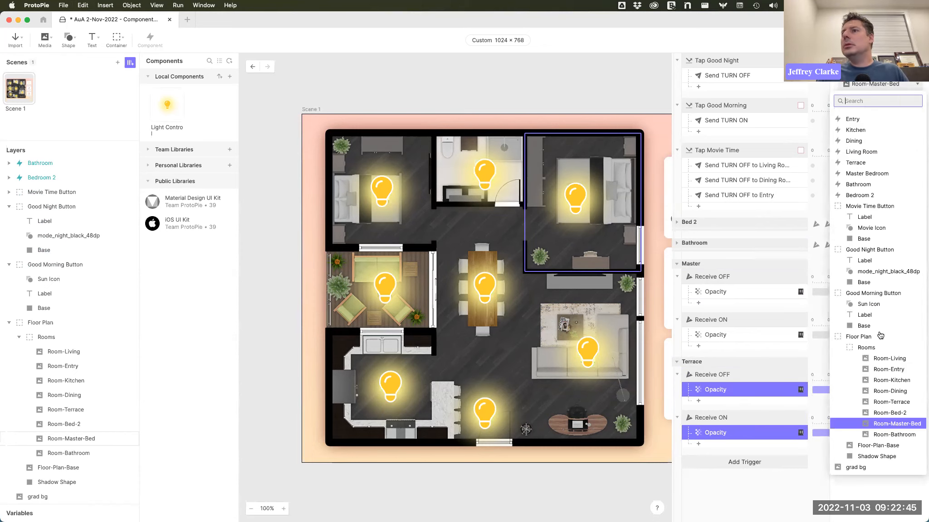
{"action": "left_click", "coordinate": [675, 264]}
Duplicate the Terrace trigger group and name the copy Dining.
{"action": "left_click", "coordinate": [704, 284]}
{"action": "key", "text": "super+c"}
{"action": "key", "text": "super+v"}
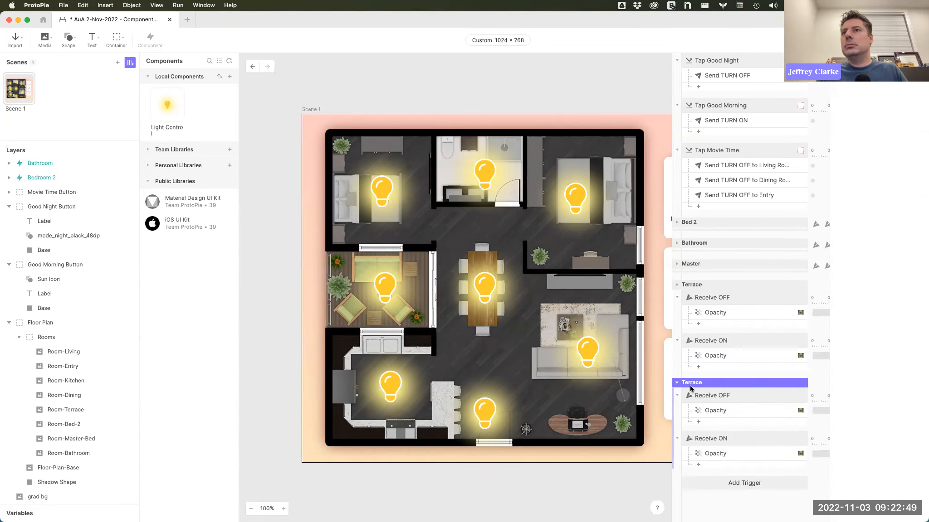
{"action": "double_click", "coordinate": [692, 385]}
{"action": "type", "text": "Dining"}
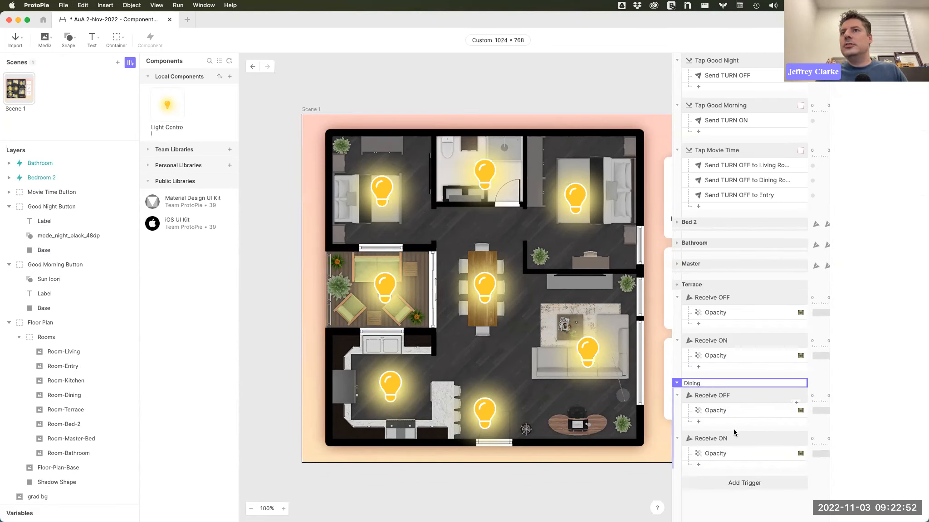
Set the Dining group's Receive OFF and Receive ON triggers to receive from the Dining component.
{"action": "left_click", "coordinate": [733, 396]}
{"action": "left_click", "coordinate": [734, 438], "text": "shift"}
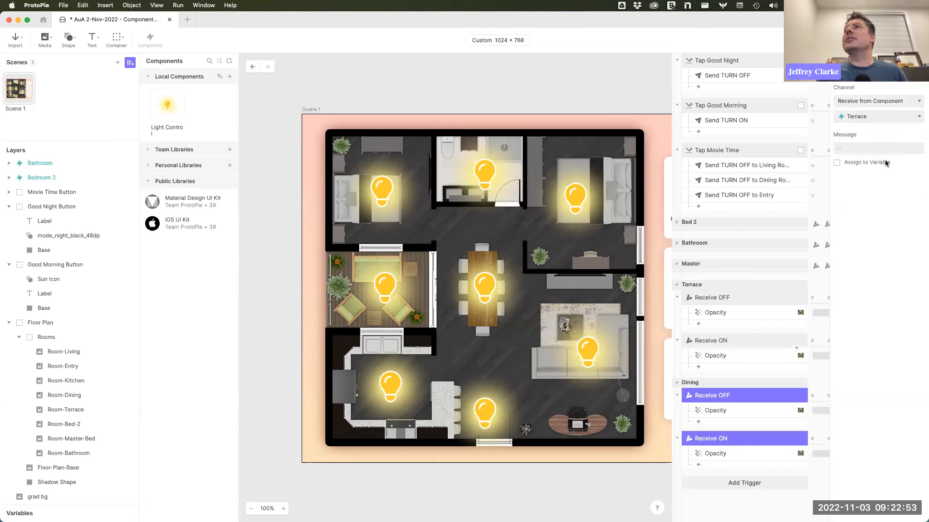
{"action": "left_click", "coordinate": [875, 120]}
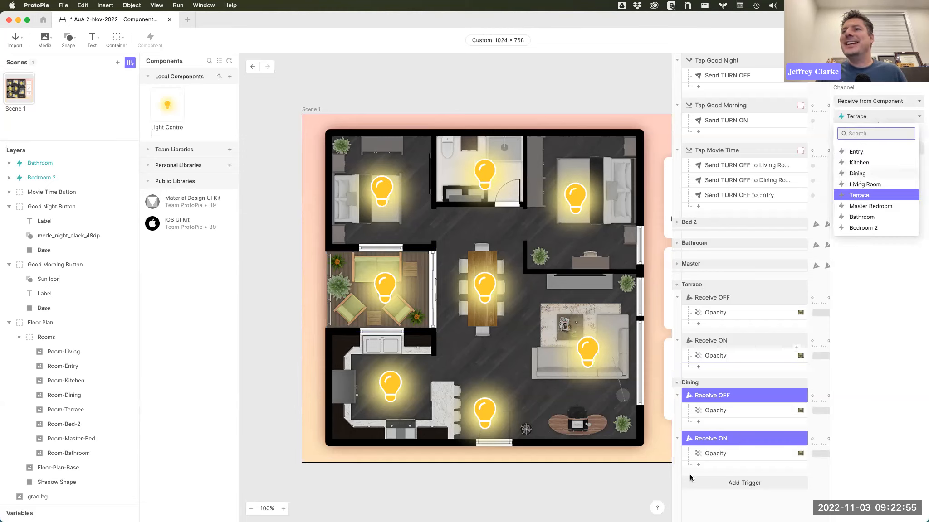
{"action": "left_click", "coordinate": [857, 173]}
Retarget both Opacity responses in the Dining group to Room-Dining and collapse the Terrace group.
{"action": "left_click", "coordinate": [731, 411]}
{"action": "left_click", "coordinate": [726, 453], "text": "shift"}
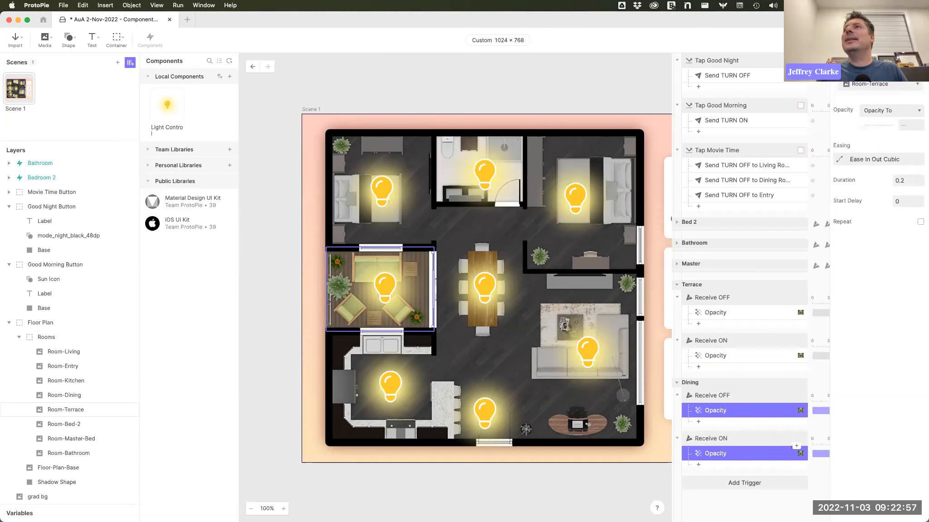
{"action": "left_click", "coordinate": [879, 84]}
{"action": "left_click", "coordinate": [890, 391]}
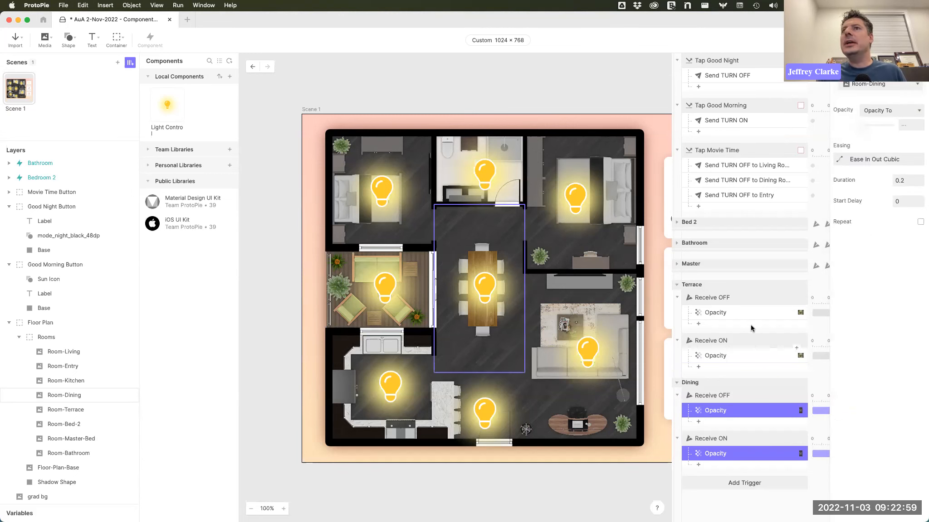
{"action": "left_click", "coordinate": [677, 285]}
Duplicate the Dining trigger group and name the copy Living.
{"action": "left_click", "coordinate": [696, 306]}
{"action": "key", "text": "super+d"}
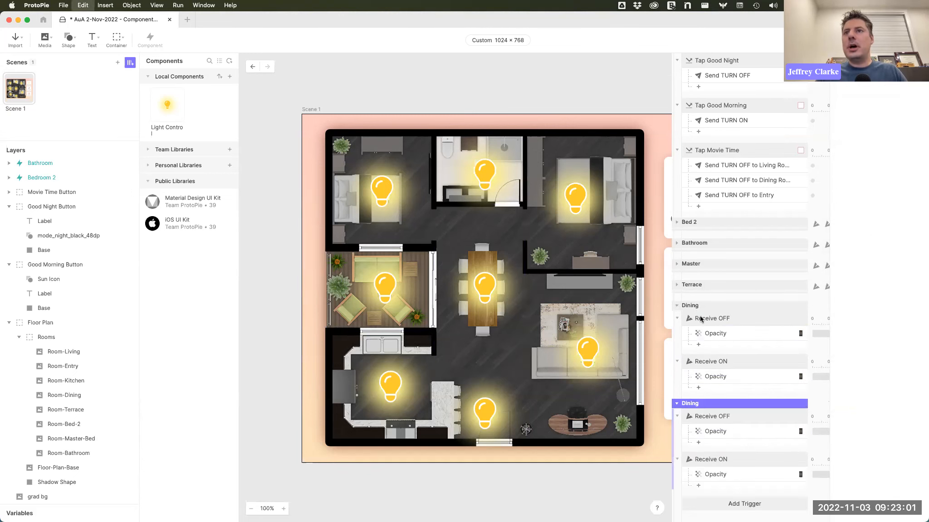
{"action": "double_click", "coordinate": [681, 407]}
{"action": "type", "text": "L"}
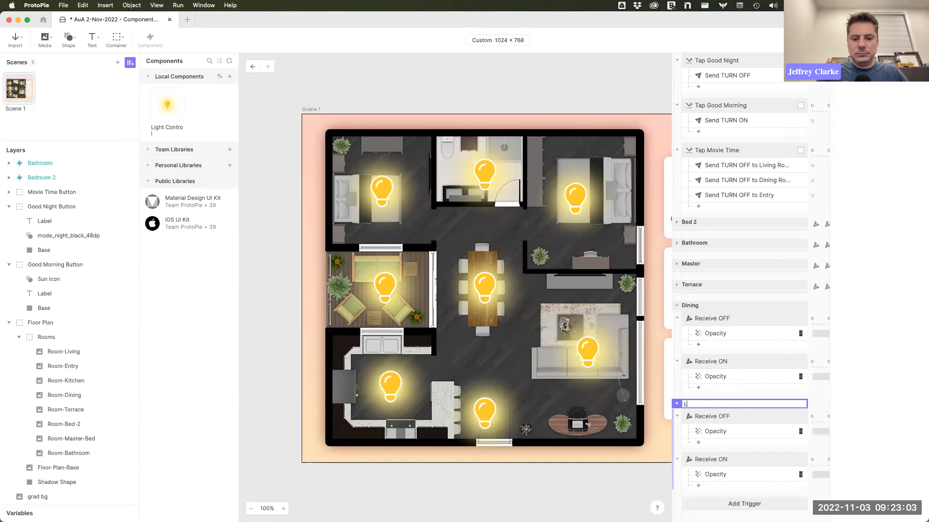
{"action": "type", "text": "iving"}
{"action": "key", "text": "Return"}
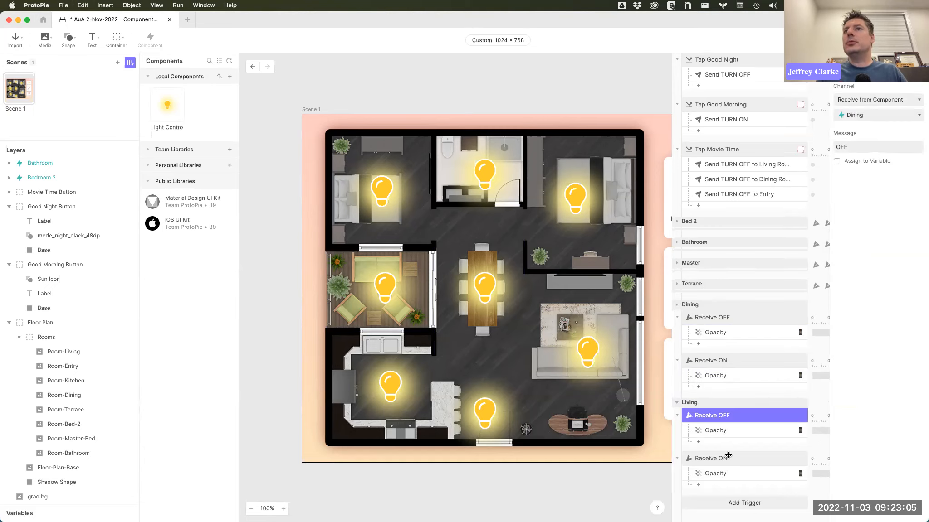
Set the Living group's Receive OFF and Receive ON triggers to receive from Living Room and retarget both Opacity responses to Room-Living.
{"action": "left_click", "coordinate": [883, 117]}
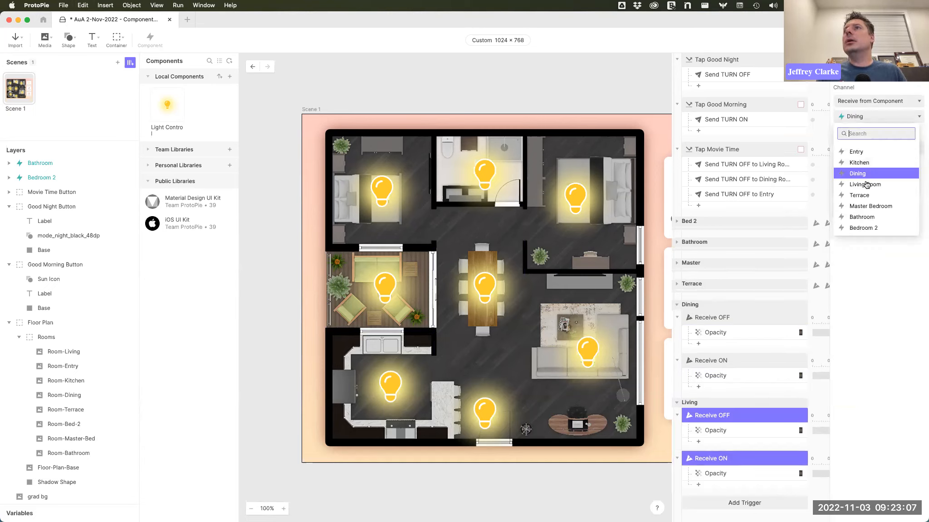
{"action": "left_click", "coordinate": [732, 391]}
{"action": "left_click", "coordinate": [739, 431]}
{"action": "left_click", "coordinate": [742, 472], "text": "shift"}
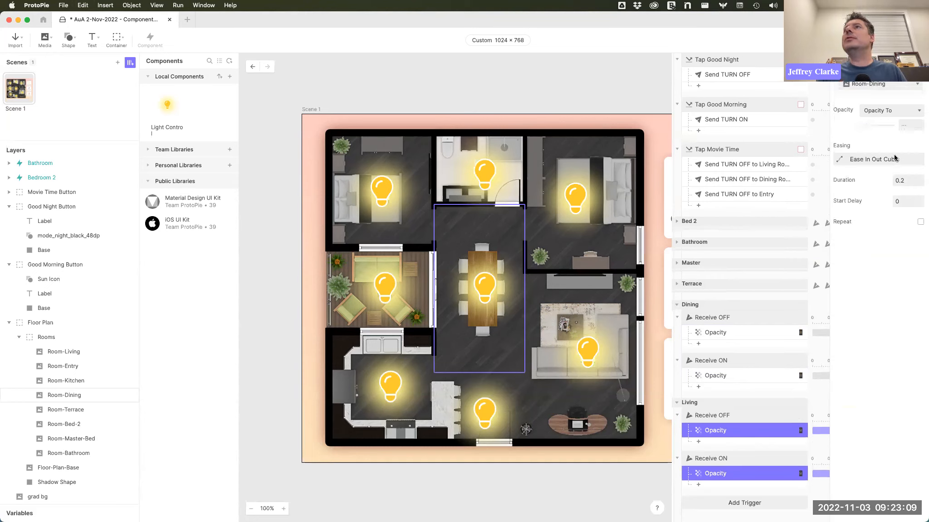
{"action": "left_click", "coordinate": [882, 86]}
{"action": "left_click", "coordinate": [890, 359]}
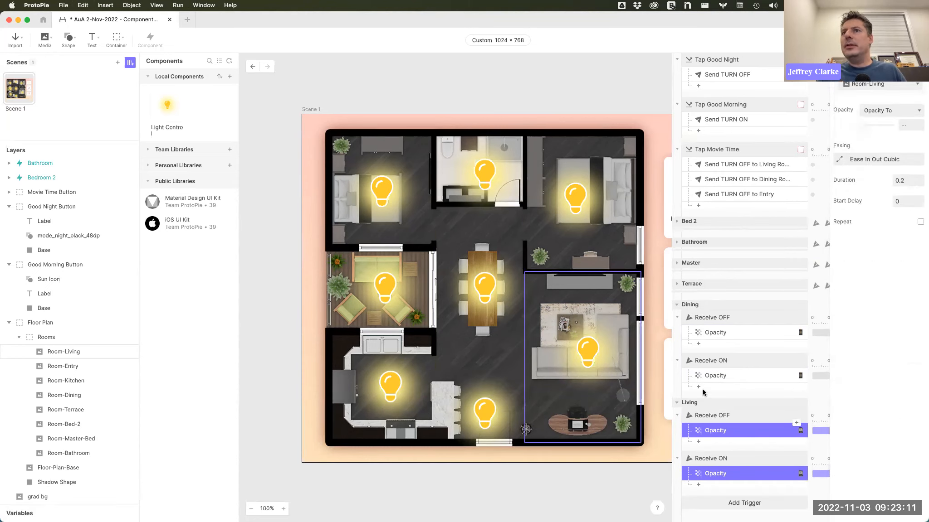
Duplicate the Living trigger group and name the copy Kitchen.
{"action": "left_click", "coordinate": [677, 305]}
{"action": "left_click", "coordinate": [699, 325]}
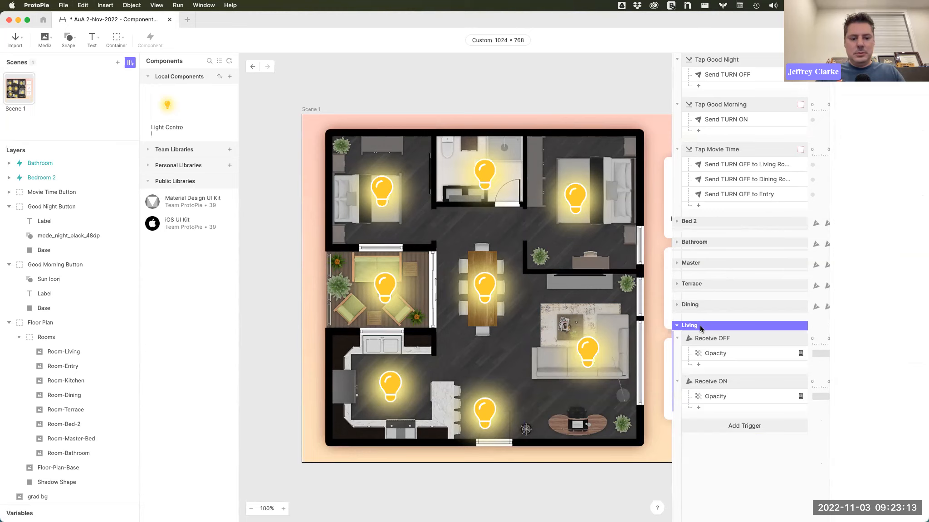
{"action": "key", "text": "super+d"}
{"action": "double_click", "coordinate": [688, 423]}
{"action": "type", "text": "Kitchen"}
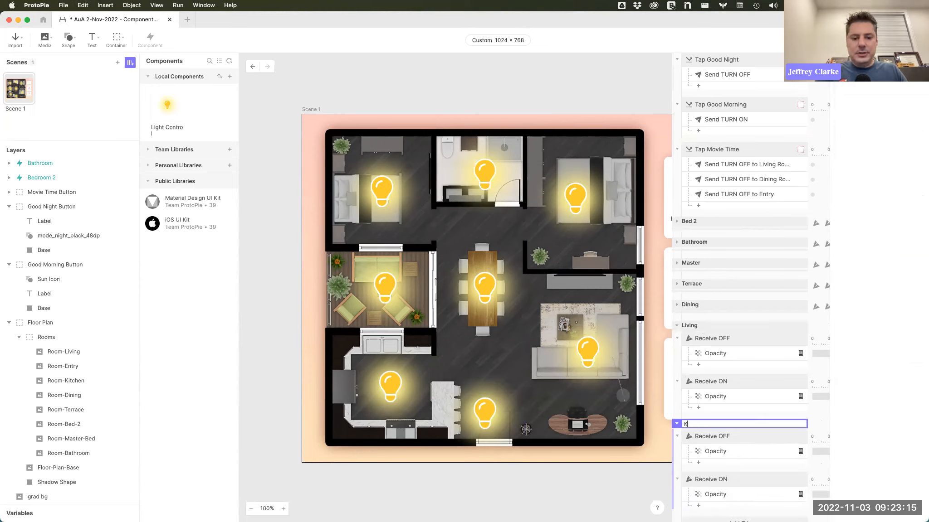
Set the Kitchen group's Receive OFF and Receive ON triggers to receive from the Kitchen component.
{"action": "left_click", "coordinate": [726, 437]}
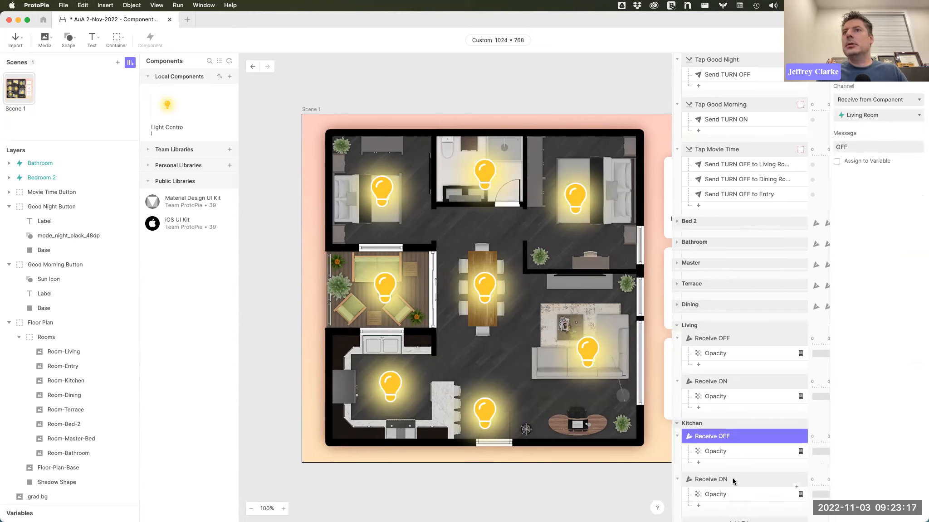
{"action": "left_click", "coordinate": [732, 477], "text": "shift"}
{"action": "left_click", "coordinate": [864, 117]}
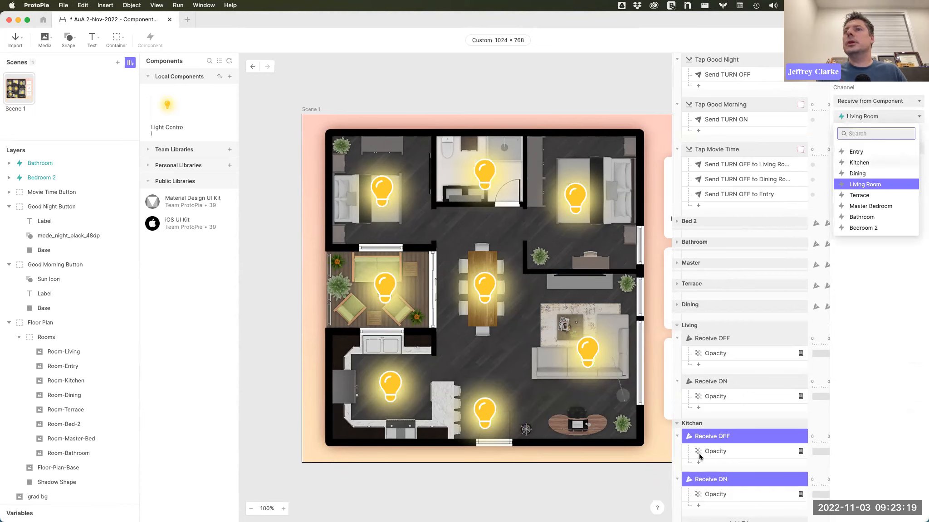
{"action": "left_click", "coordinate": [858, 162]}
Retarget both Opacity responses in the Kitchen group to Room-Kitchen.
{"action": "left_click", "coordinate": [735, 451]}
{"action": "left_click", "coordinate": [737, 494], "text": "shift"}
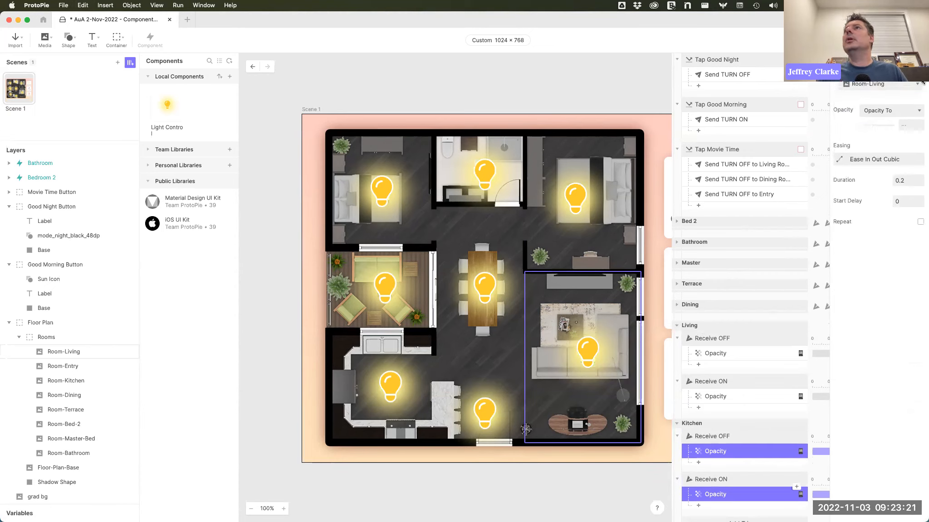
{"action": "left_click", "coordinate": [886, 86]}
{"action": "left_click", "coordinate": [892, 380]}
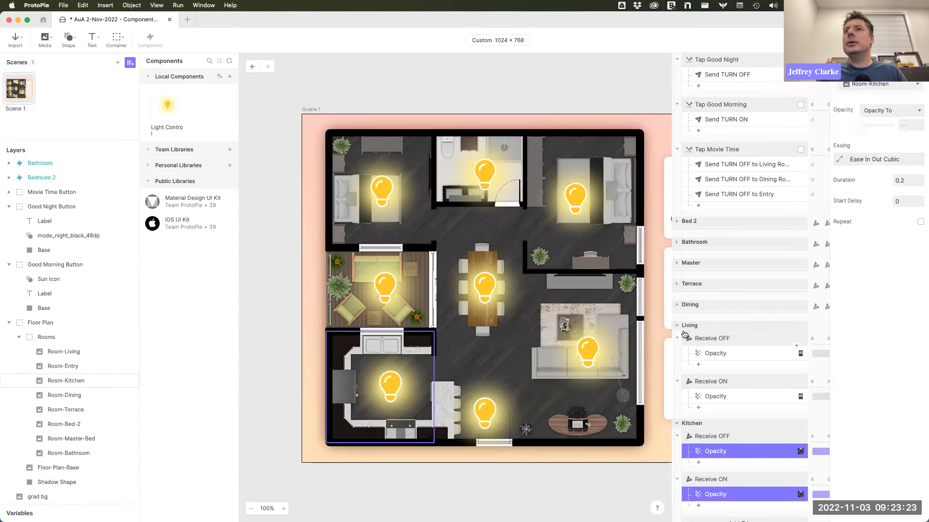
Duplicate the Kitchen trigger group and name the copy Entry.
{"action": "left_click", "coordinate": [676, 325]}
{"action": "left_click", "coordinate": [708, 347]}
{"action": "key", "text": "super+d"}
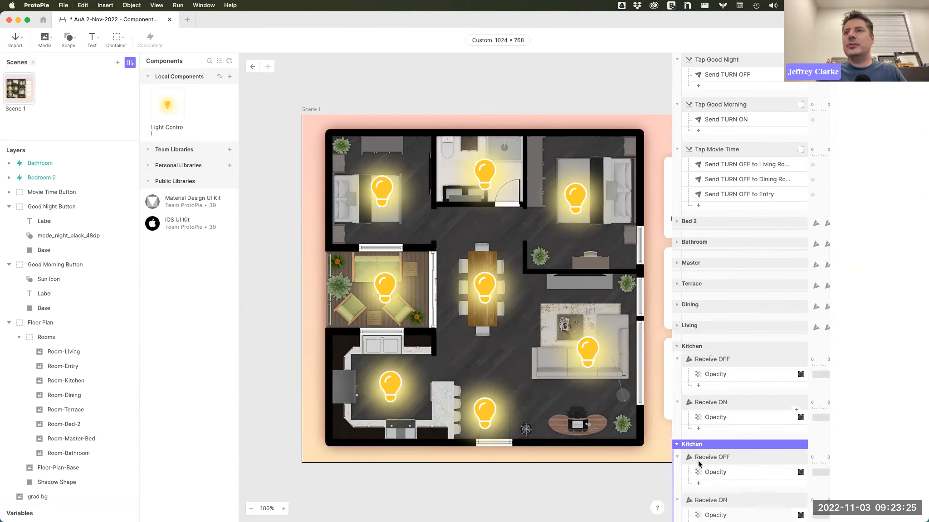
{"action": "double_click", "coordinate": [694, 445]}
{"action": "type", "text": "Entry"}
Set the Entry group's Receive OFF and Receive ON triggers to receive from the Entry component.
{"action": "left_click", "coordinate": [726, 457]}
{"action": "left_click", "coordinate": [739, 500], "text": "shift"}
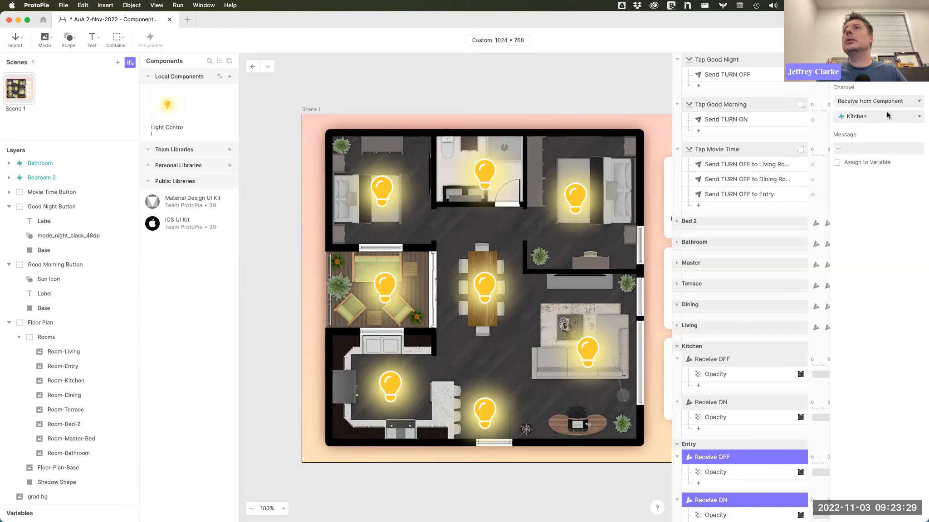
{"action": "left_click", "coordinate": [880, 105]}
{"action": "left_click", "coordinate": [871, 82]}
{"action": "left_click", "coordinate": [866, 121]}
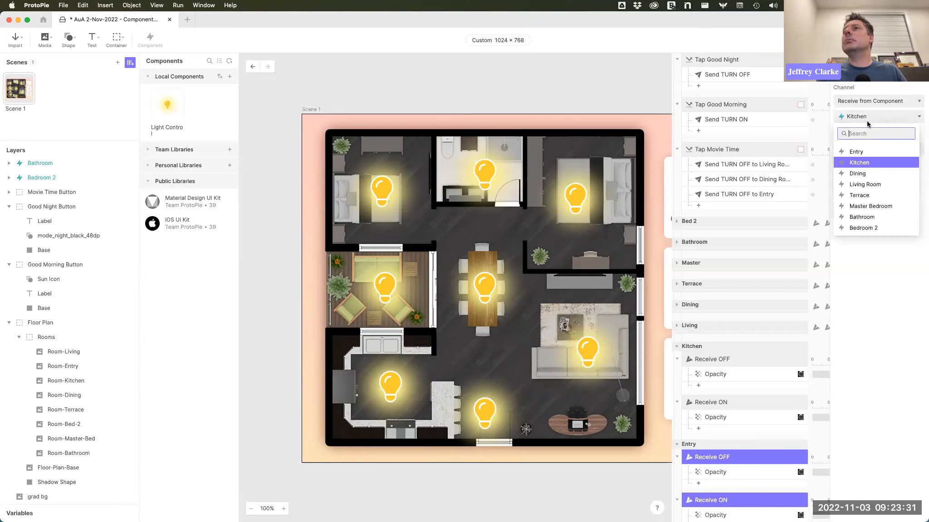
{"action": "left_click", "coordinate": [856, 152]}
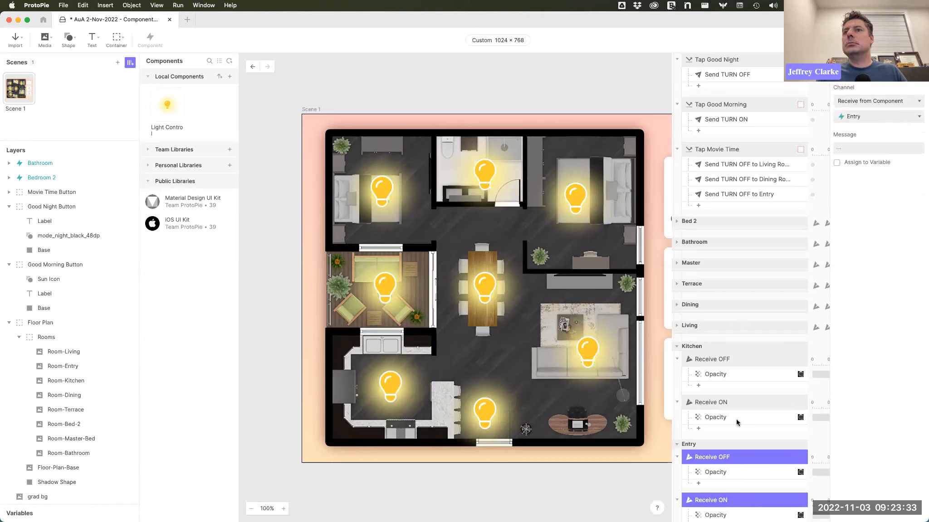
Retarget both Opacity responses in the Entry group to Room-Entry.
{"action": "left_click", "coordinate": [732, 474]}
{"action": "left_click", "coordinate": [721, 516], "text": "shift"}
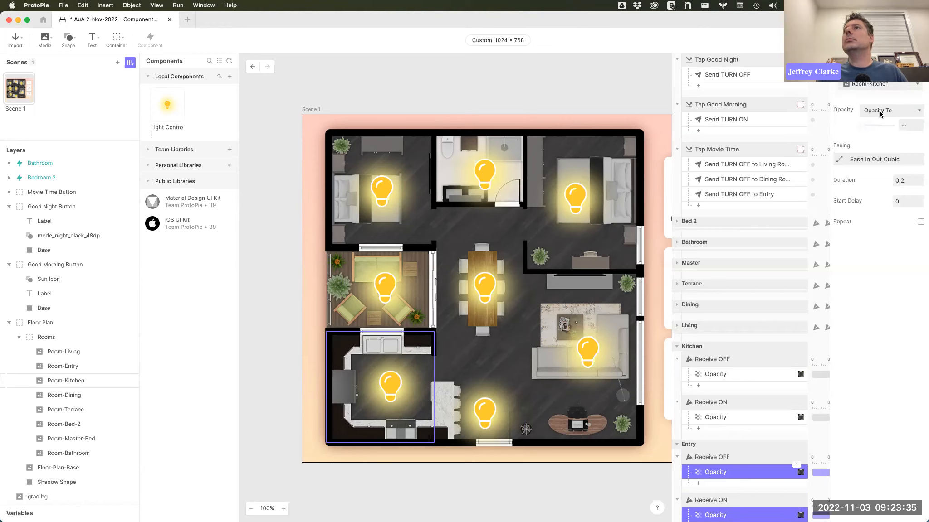
{"action": "left_click", "coordinate": [873, 85]}
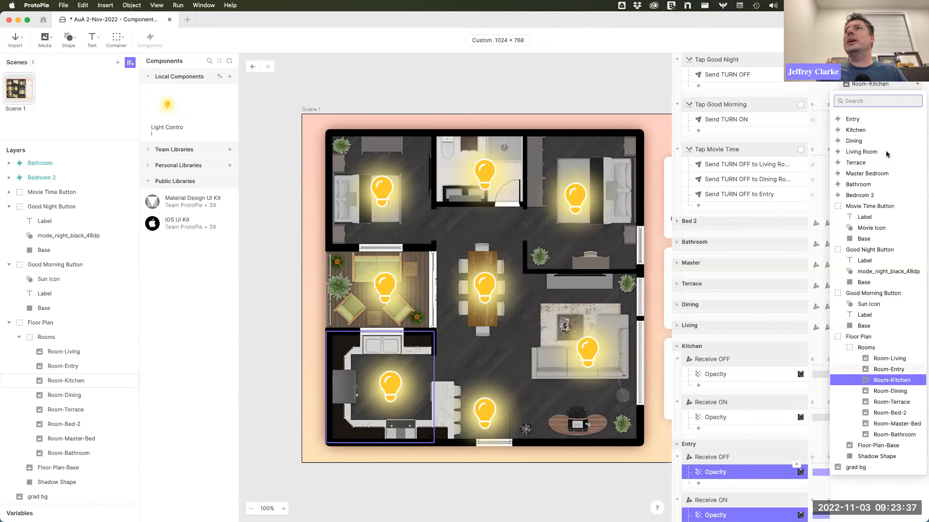
{"action": "left_click", "coordinate": [888, 369]}
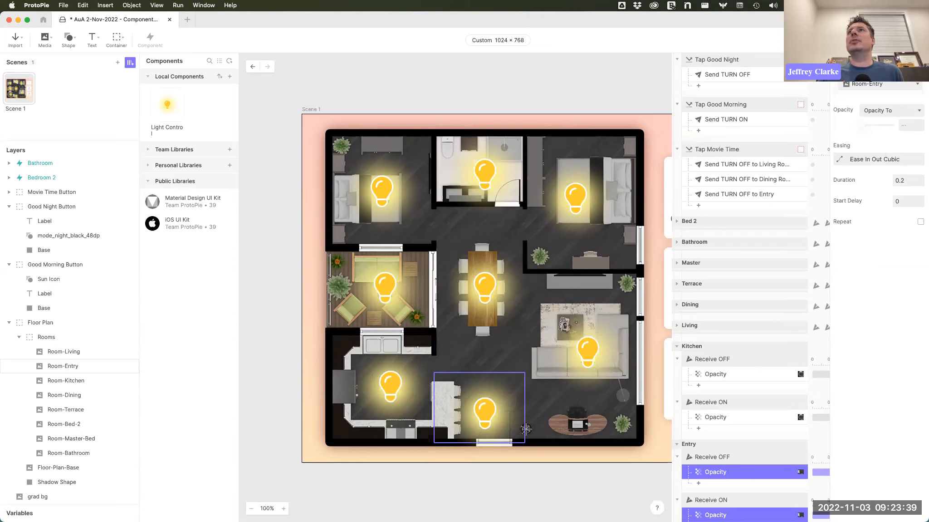
Preview the prototype and test the lights of both bedrooms, the bathroom, terrace, dining, living, entry and kitchen areas one by one.
{"action": "key", "text": "super+p"}
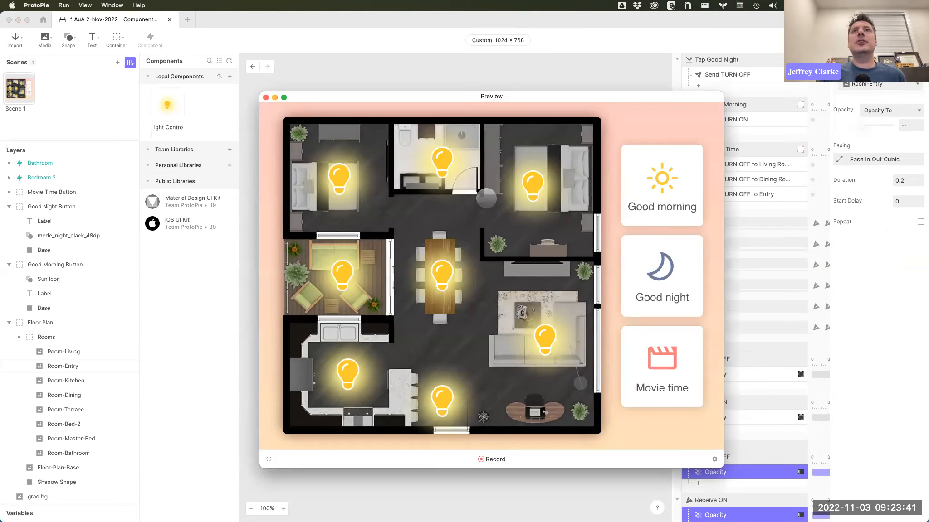
{"action": "left_click", "coordinate": [534, 182]}
{"action": "left_click", "coordinate": [533, 185]}
{"action": "left_click", "coordinate": [433, 153]}
{"action": "left_click", "coordinate": [433, 152]}
{"action": "left_click", "coordinate": [346, 181]}
{"action": "left_click", "coordinate": [346, 181]}
{"action": "left_click", "coordinate": [350, 272]}
{"action": "left_click", "coordinate": [349, 272]}
{"action": "left_click", "coordinate": [433, 274]}
{"action": "left_click", "coordinate": [433, 274]}
{"action": "left_click", "coordinate": [544, 338]}
{"action": "left_click", "coordinate": [544, 337]}
{"action": "left_click", "coordinate": [440, 399]}
{"action": "left_click", "coordinate": [442, 399]}
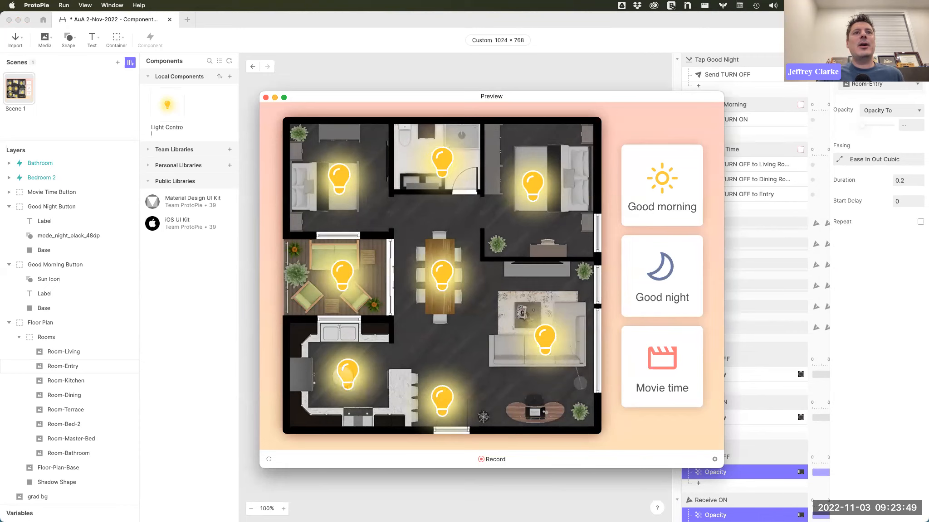
{"action": "left_click", "coordinate": [345, 374]}
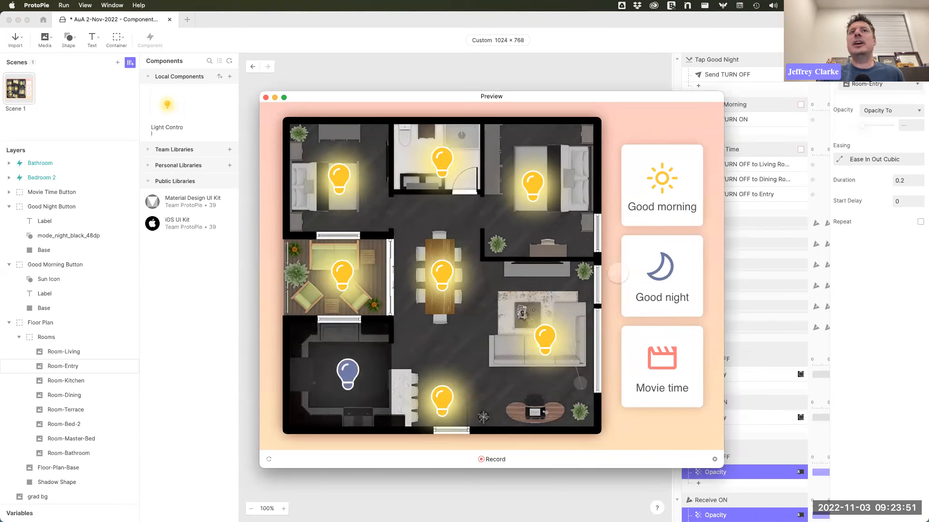
Test the Good night, Good morning and Movie time buttons in the preview and close it.
{"action": "left_click", "coordinate": [672, 275]}
{"action": "left_click", "coordinate": [661, 191]}
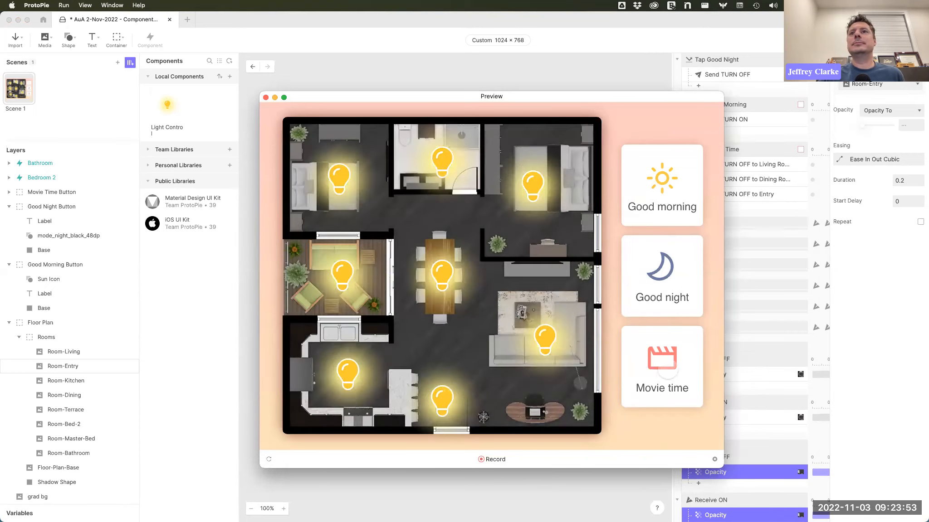
{"action": "left_click", "coordinate": [664, 374]}
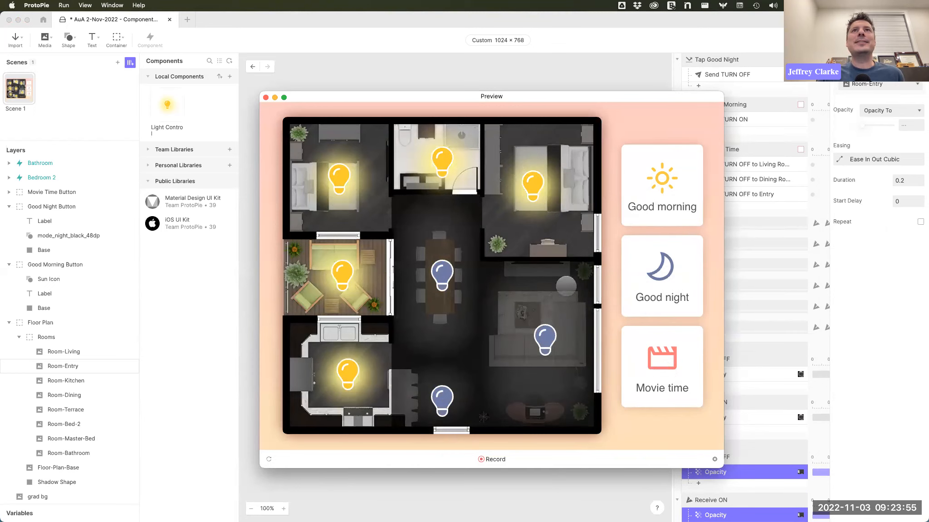
{"action": "left_click", "coordinate": [266, 97]}
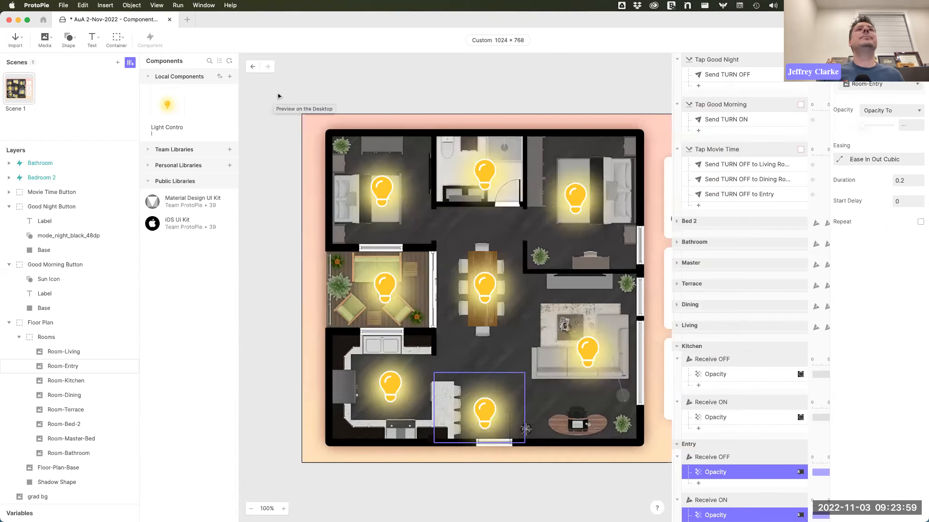
Open the Light Control component and examine the response sets repeated across its Tap, Receive TURN OFF and Receive TURN ON triggers.
{"action": "double_click", "coordinate": [164, 105]}
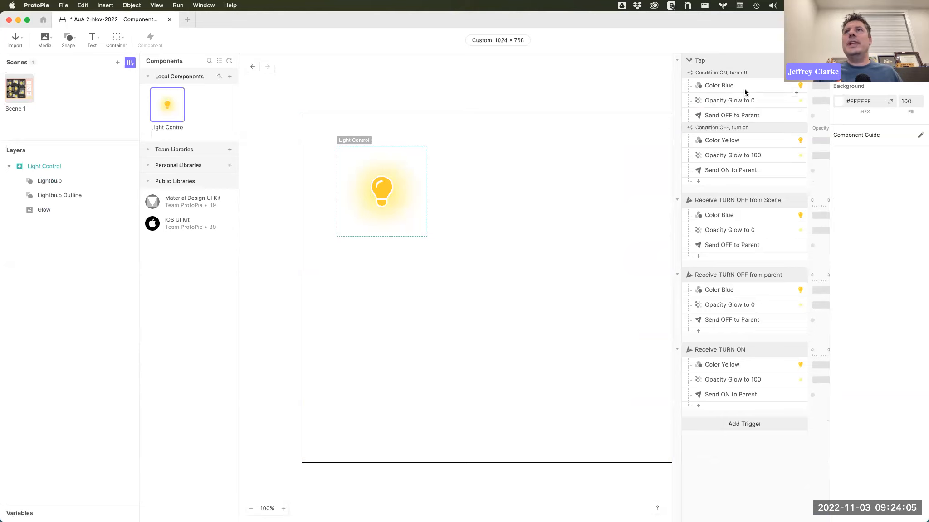
{"action": "left_click", "coordinate": [745, 88]}
{"action": "left_click", "coordinate": [746, 117], "text": "shift"}
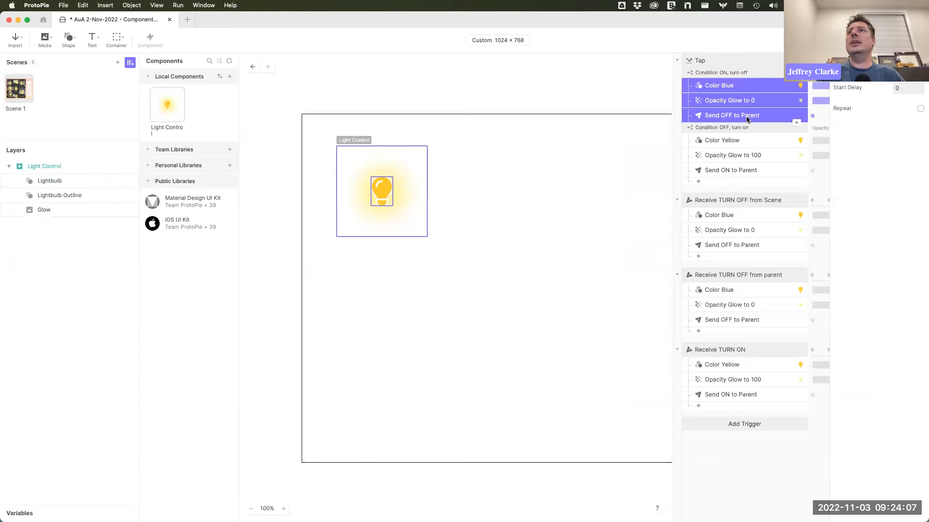
{"action": "left_click", "coordinate": [748, 246], "text": "shift"}
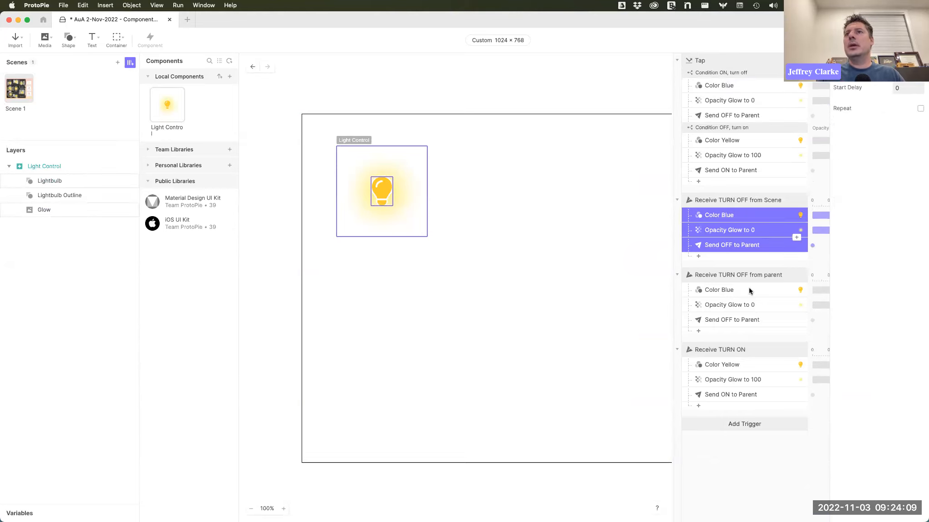
{"action": "left_click", "coordinate": [750, 319], "text": "shift"}
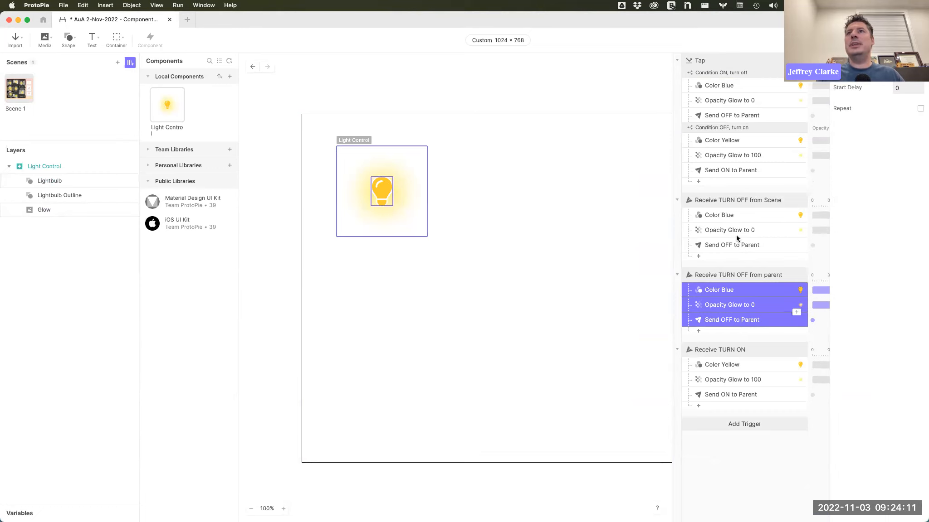
{"action": "left_click", "coordinate": [741, 141]}
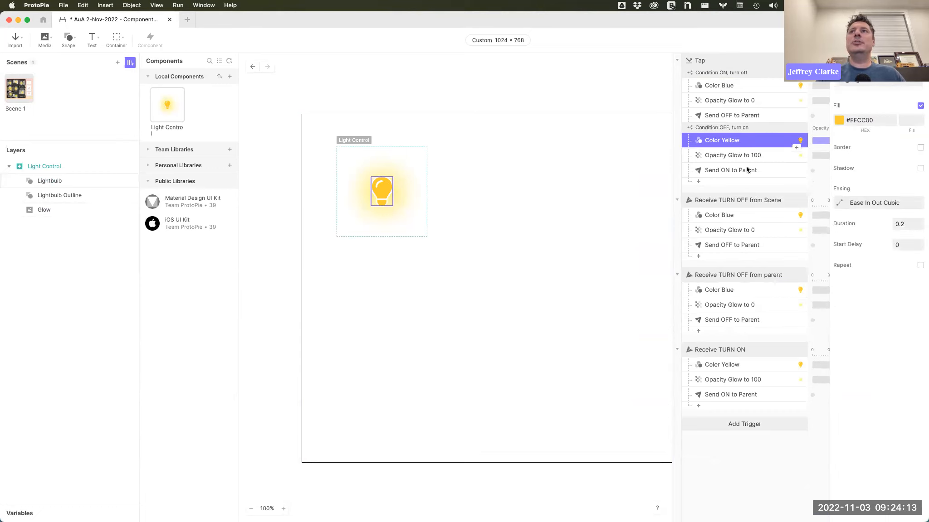
{"action": "left_click", "coordinate": [746, 168], "text": "shift"}
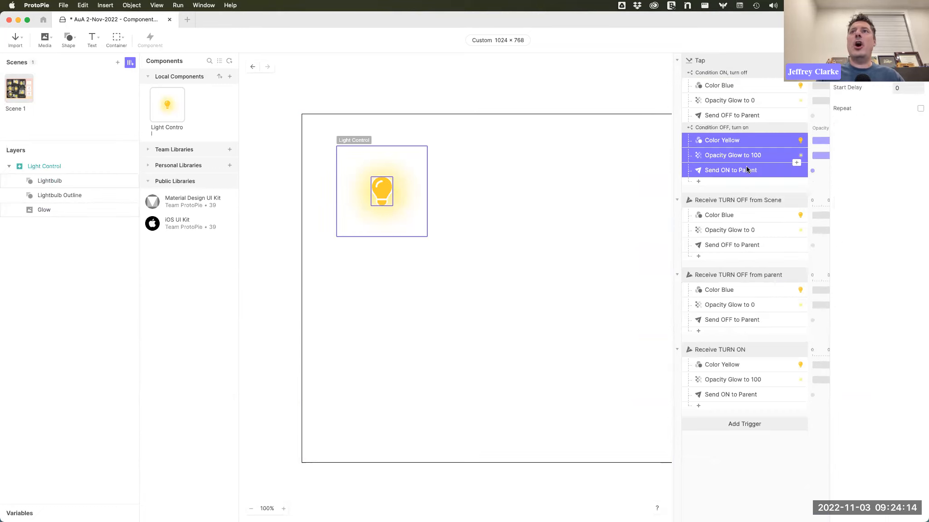
{"action": "left_click", "coordinate": [752, 365]}
{"action": "left_click", "coordinate": [758, 395], "text": "shift"}
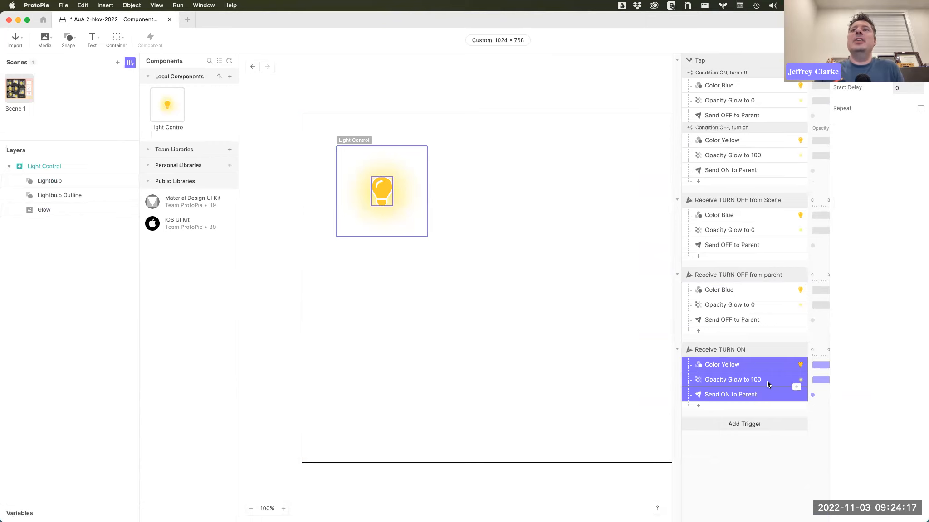
Check the channel of the Receive TURN OFF from parent trigger and consult the Send Channel and Receive Channel slide in Chrome.
{"action": "left_click", "coordinate": [741, 275]}
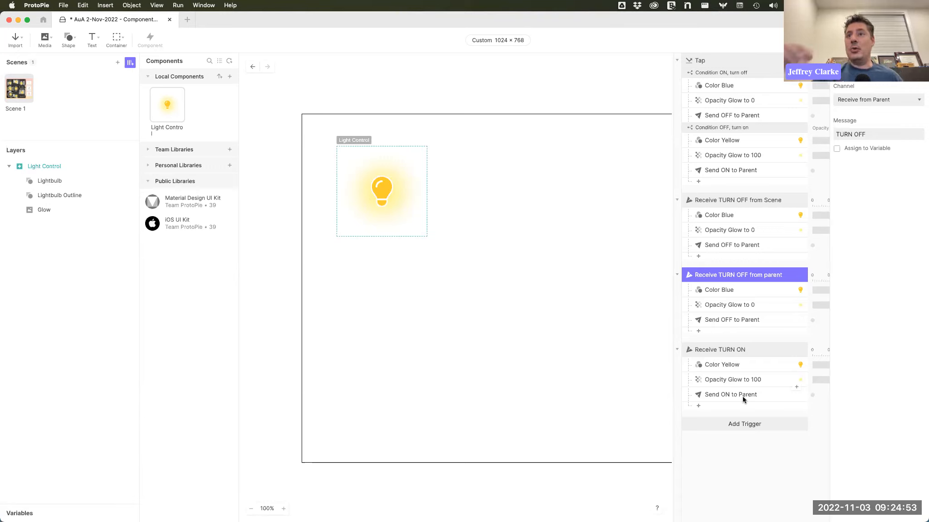
{"action": "left_click", "coordinate": [747, 434]}
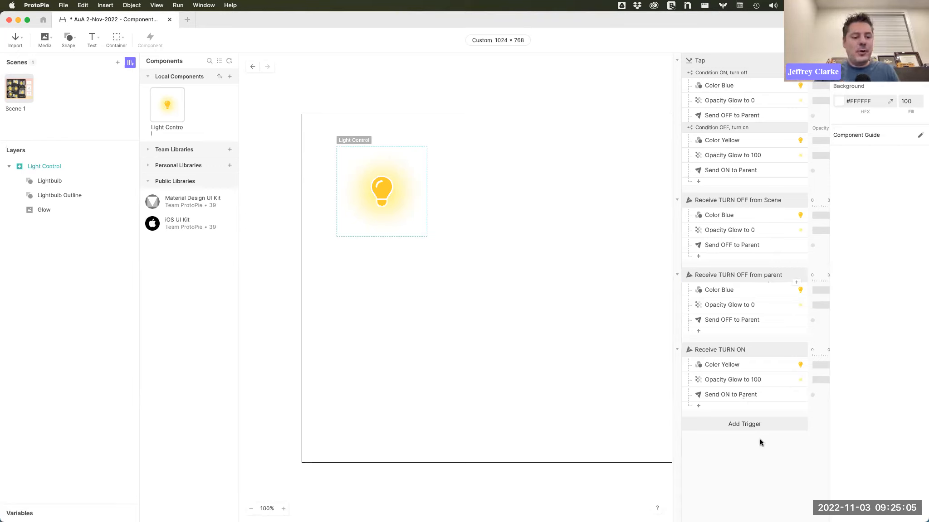
{"action": "key", "text": "super+Tab"}
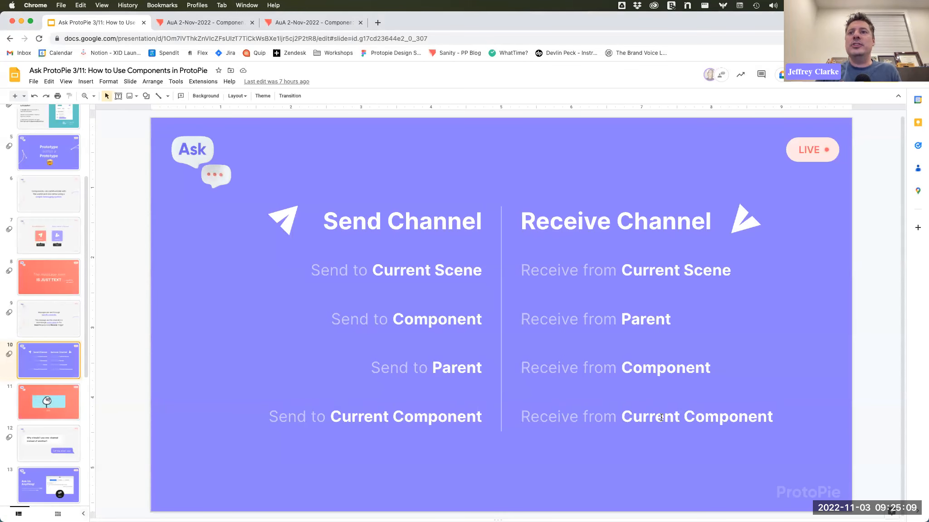
{"action": "key", "text": "super+Tab"}
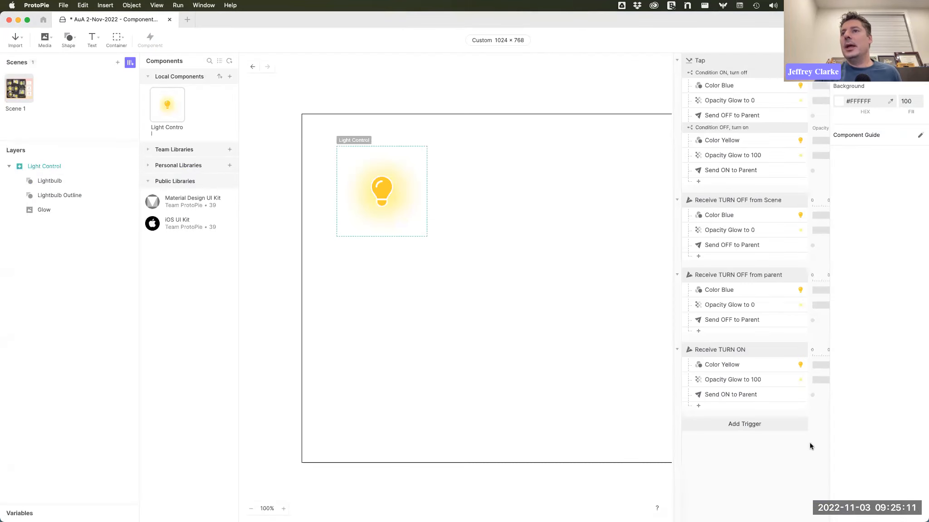
Add a Receive trigger to the Light Control component that receives the message "turn on" from the current component.
{"action": "left_click", "coordinate": [740, 424]}
{"action": "left_click", "coordinate": [856, 416]}
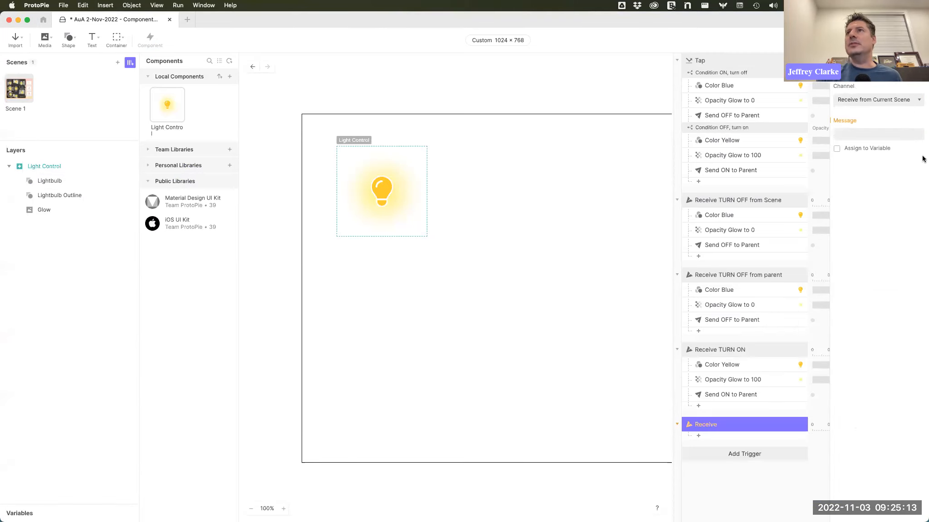
{"action": "left_click", "coordinate": [888, 103]}
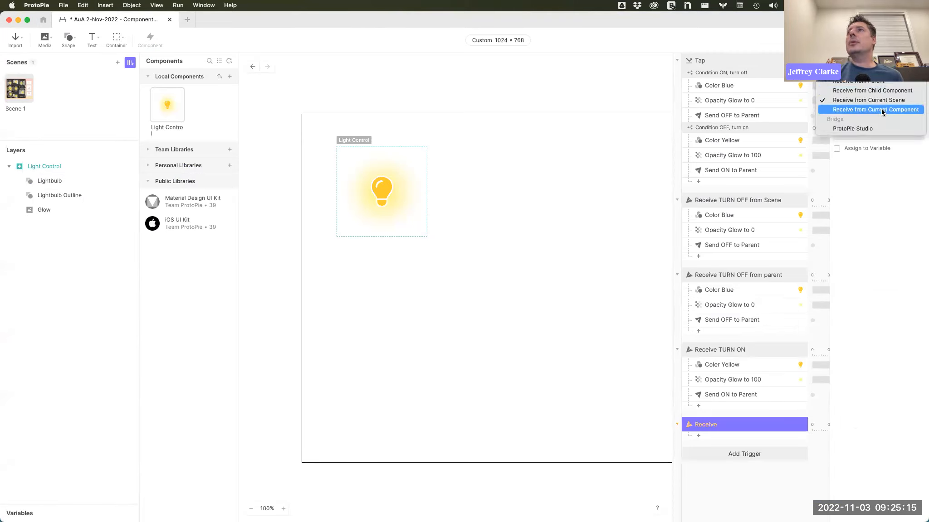
{"action": "left_click", "coordinate": [879, 110]}
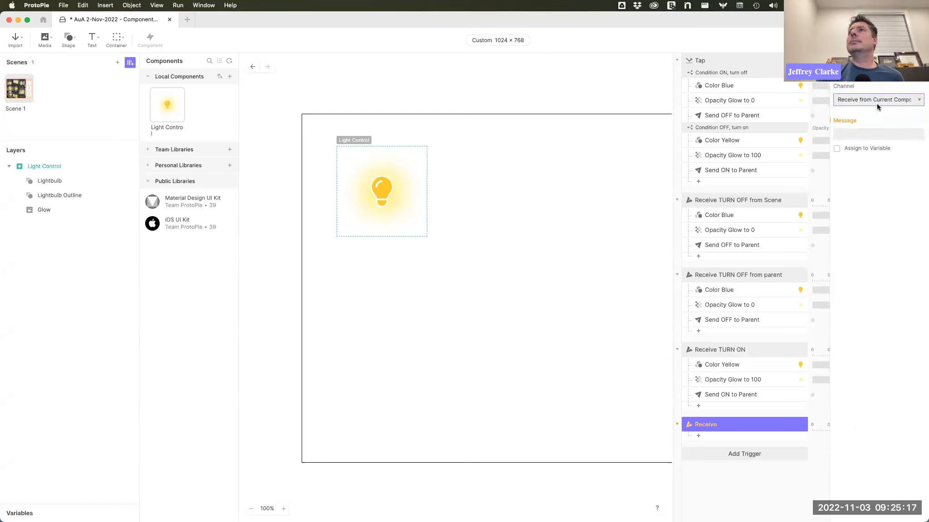
{"action": "left_click", "coordinate": [863, 133]}
{"action": "type", "text": "turn on"}
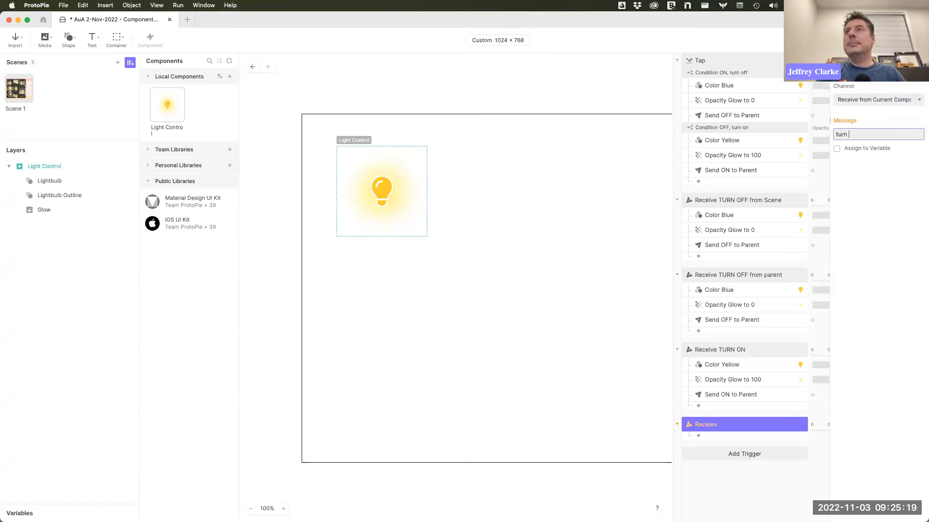
{"action": "key", "text": "Return"}
Rename the new Receive trigger as "Receive turn on", reusing its message text.
{"action": "triple_click", "coordinate": [840, 135]}
{"action": "key", "text": "super+c"}
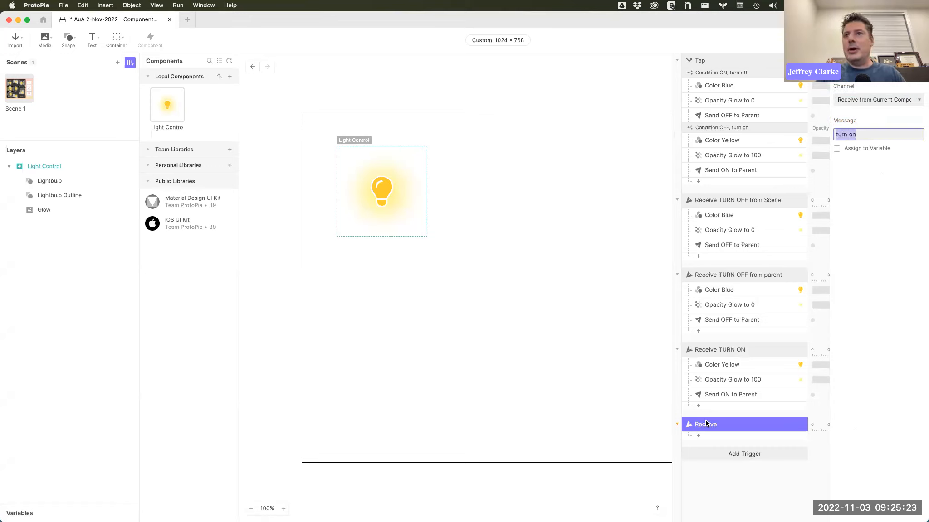
{"action": "double_click", "coordinate": [710, 425]}
{"action": "key", "text": "Right"}
{"action": "key", "text": "super+v"}
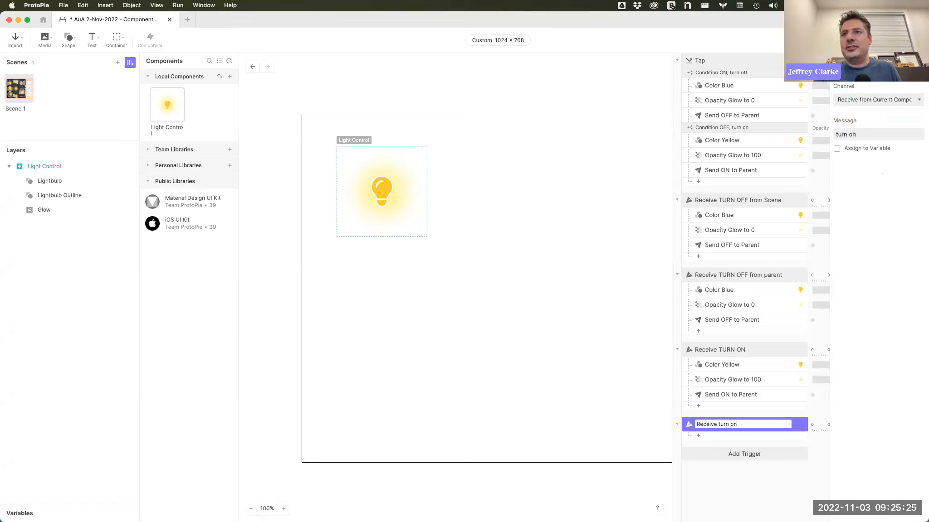
{"action": "key", "text": "Return"}
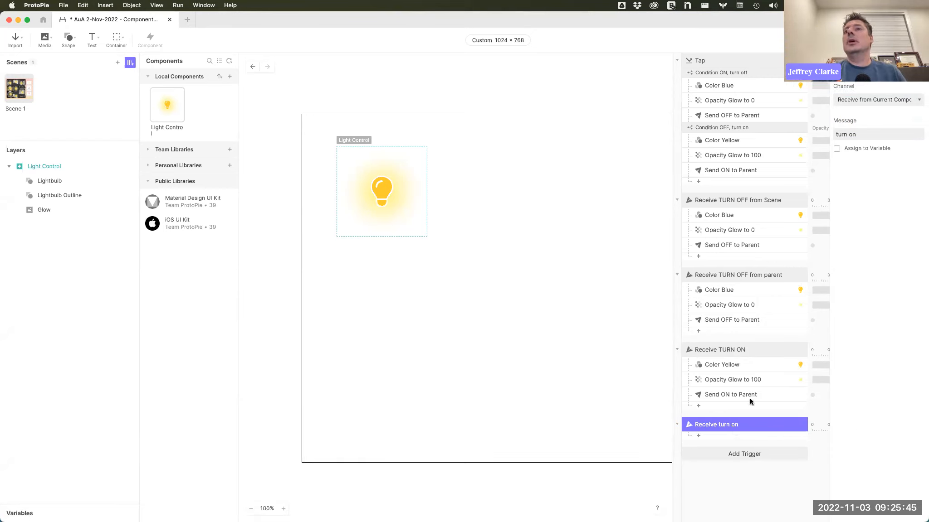
Copy the Color Yellow, Opacity Glow to 100 and Send ON to Parent responses from the Tap trigger into Receive turn on.
{"action": "left_click", "coordinate": [748, 140]}
{"action": "left_click", "coordinate": [748, 171], "text": "shift"}
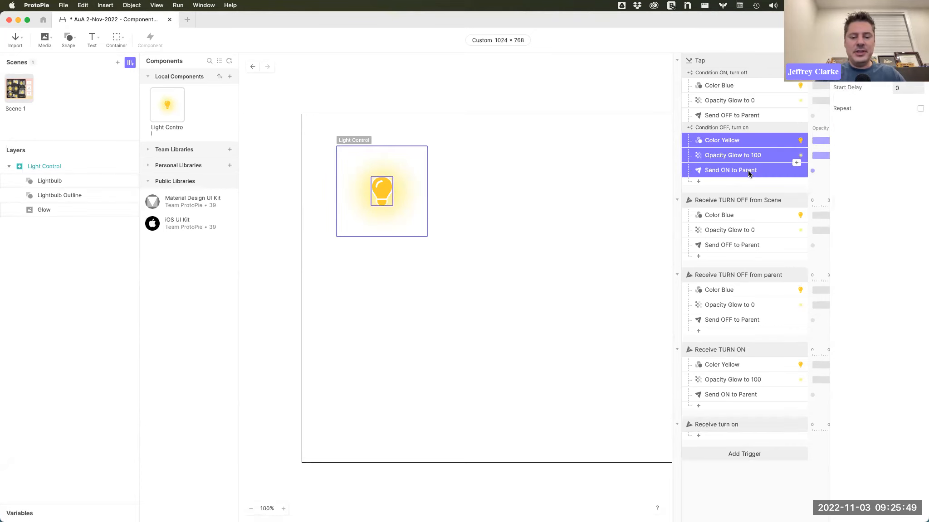
{"action": "left_click", "coordinate": [755, 423]}
{"action": "key", "text": "cmd+v"}
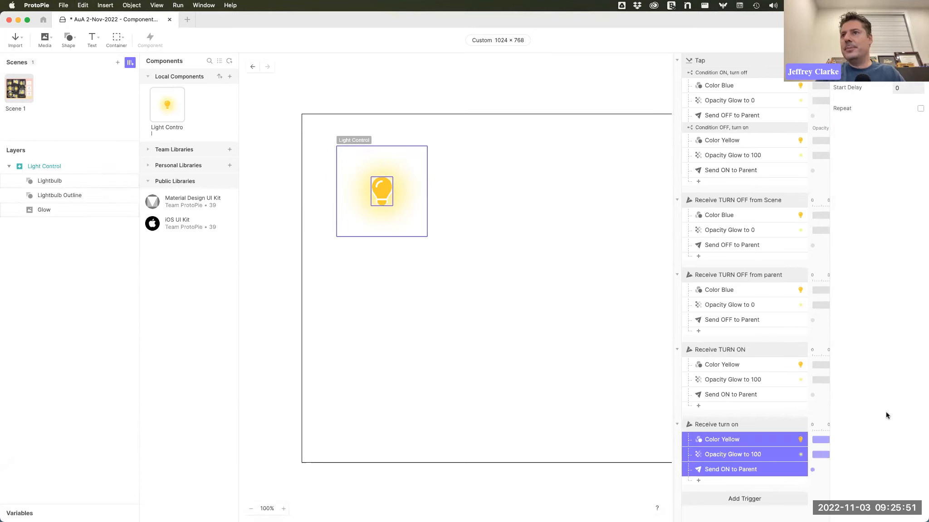
Add another Receive trigger that receives the message "turn off" from the current component.
{"action": "left_click", "coordinate": [763, 503]}
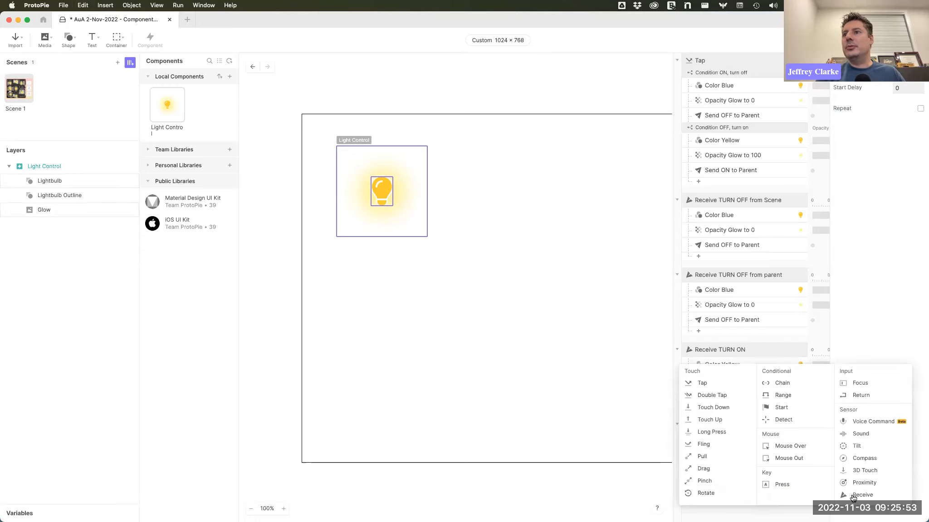
{"action": "left_click", "coordinate": [862, 494]}
{"action": "left_click", "coordinate": [877, 98]}
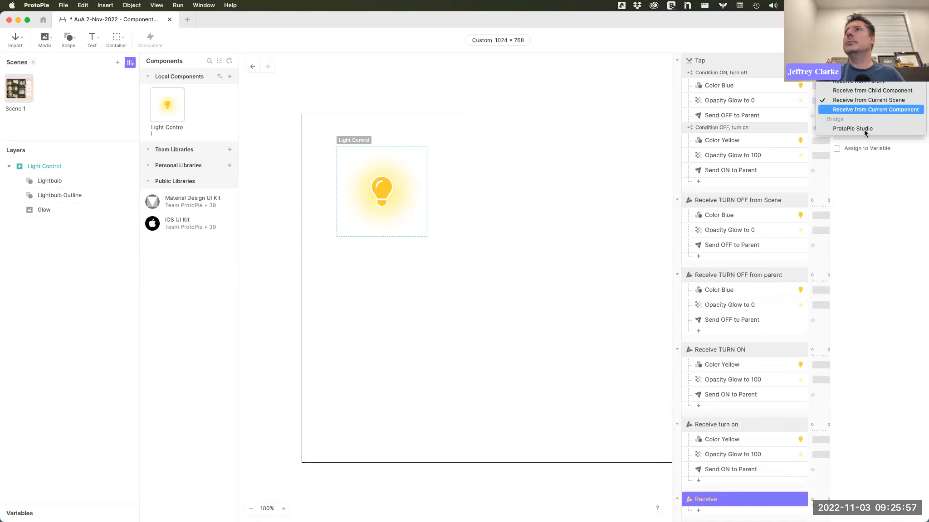
{"action": "left_click", "coordinate": [869, 110]}
{"action": "left_click", "coordinate": [864, 133]}
{"action": "type", "text": "turn off"}
{"action": "key", "text": "Return"}
Copy the Tap trigger's three turn-off responses into the newest Receive trigger and rename that trigger as "Receive turn off".
{"action": "left_click", "coordinate": [748, 89]}
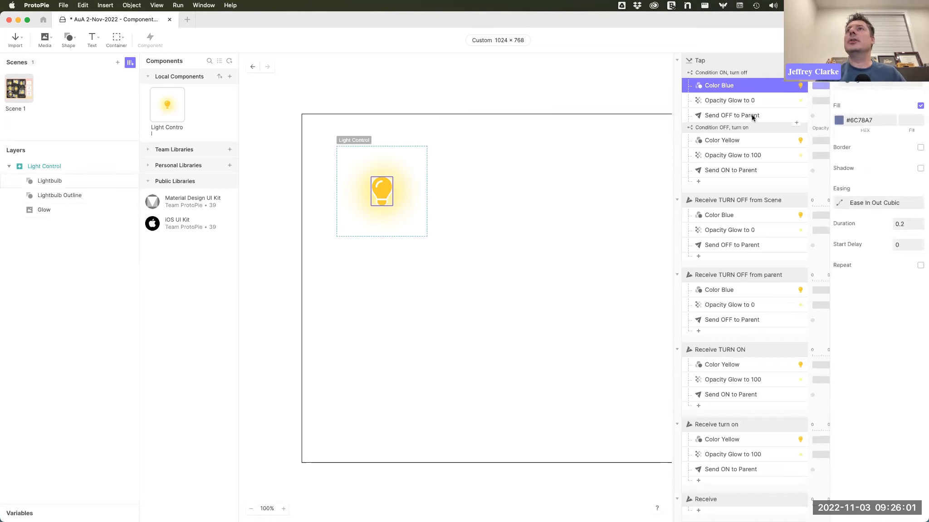
{"action": "left_click", "coordinate": [751, 115], "text": "shift"}
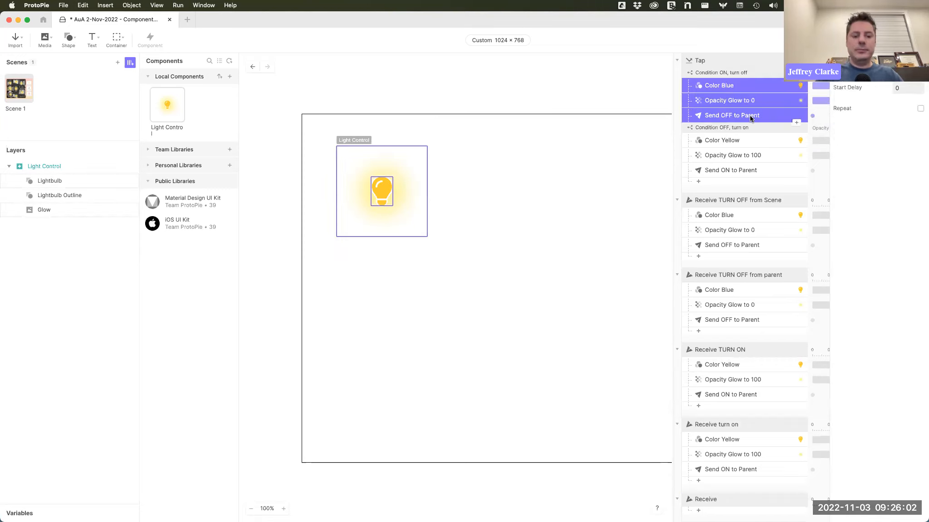
{"action": "left_click", "coordinate": [729, 498]}
{"action": "key", "text": "super+v"}
{"action": "double_click", "coordinate": [708, 498]}
{"action": "type", "text": "t"}
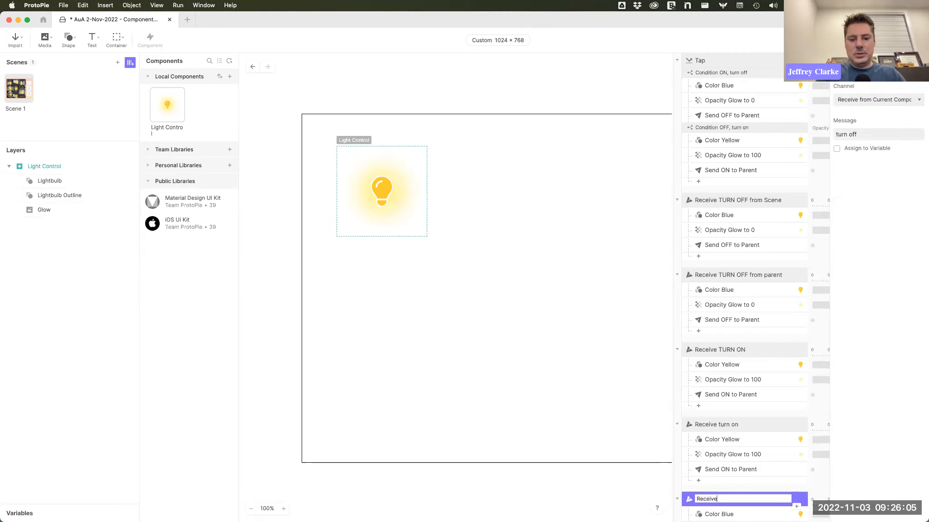
{"action": "type", "text": "urn off"}
{"action": "key", "text": "Return"}
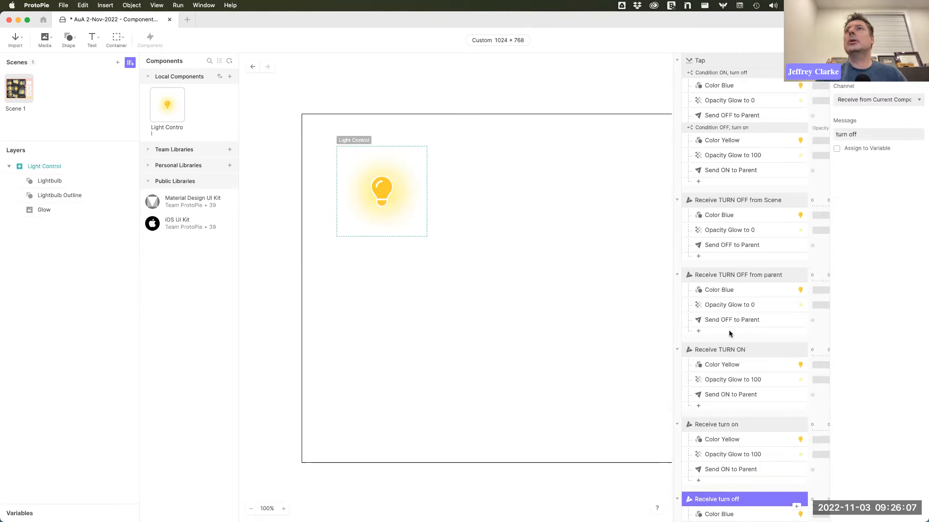
Replace the three responses under Tap's Condition ON with a Send response that sends "turn off" to the current component.
{"action": "left_click", "coordinate": [721, 86]}
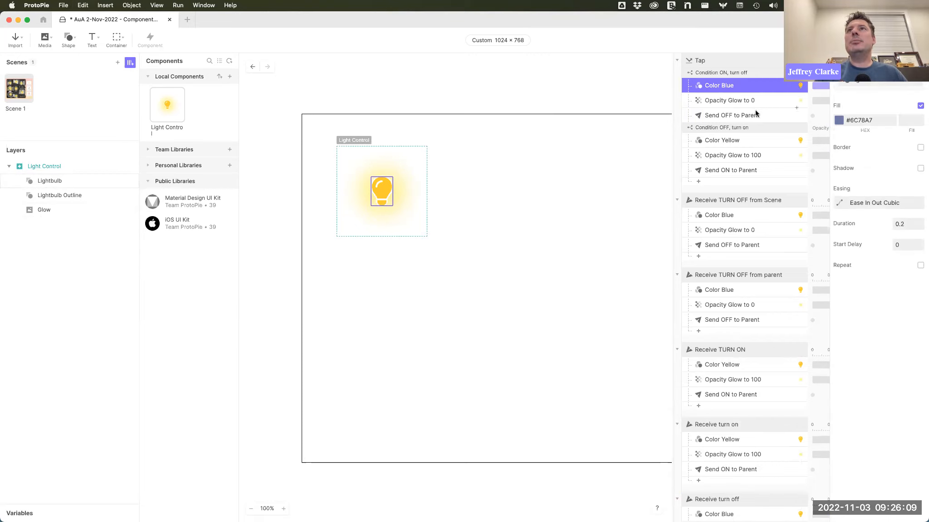
{"action": "left_click", "coordinate": [756, 113], "text": "shift"}
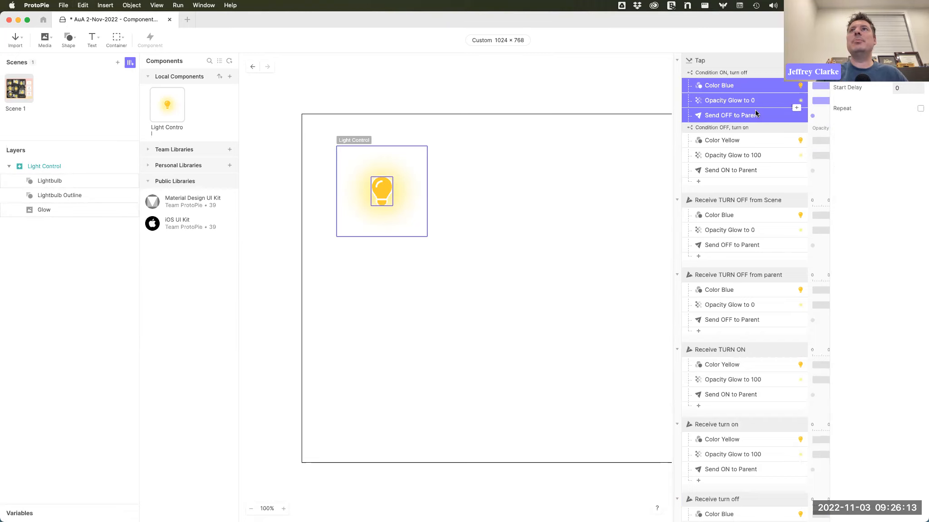
{"action": "key", "text": "BackSpace"}
{"action": "left_click", "coordinate": [801, 82]}
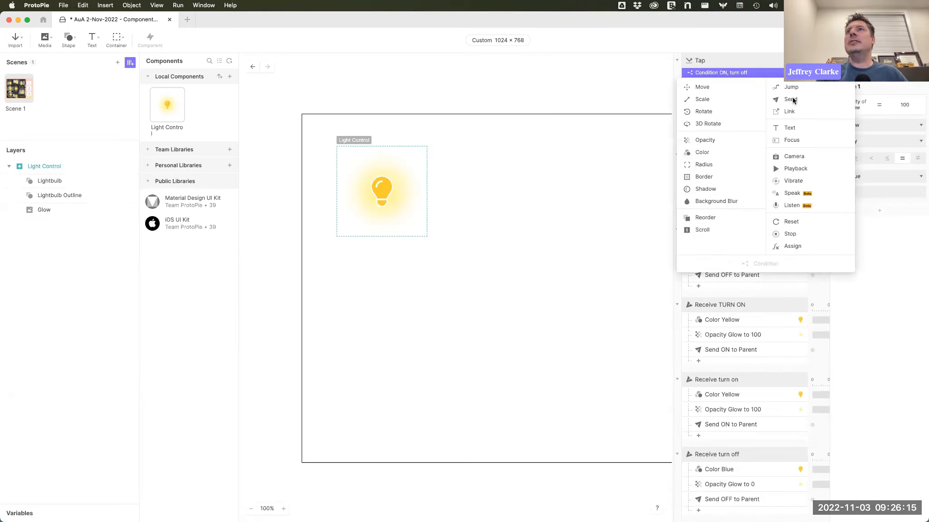
{"action": "left_click", "coordinate": [843, 100]}
{"action": "left_click", "coordinate": [873, 103]}
{"action": "left_click", "coordinate": [872, 108]}
{"action": "left_click", "coordinate": [864, 142]}
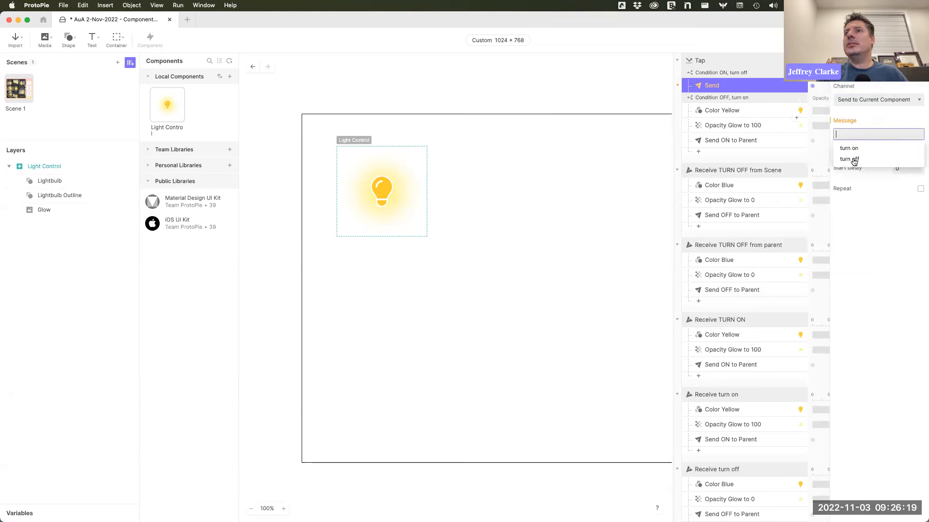
{"action": "left_click", "coordinate": [852, 159]}
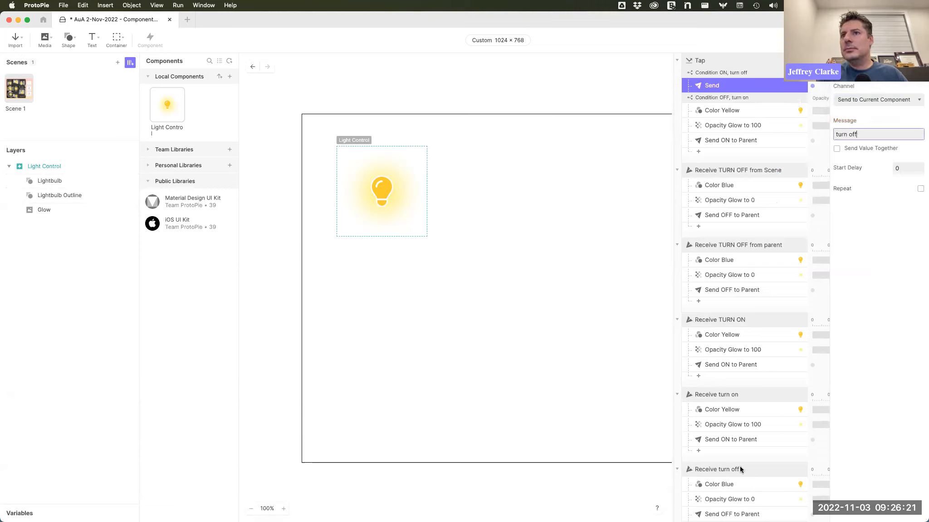
Rename the Send response under Condition ON as "Send turn off".
{"action": "left_click", "coordinate": [725, 84]}
{"action": "double_click", "coordinate": [725, 84]}
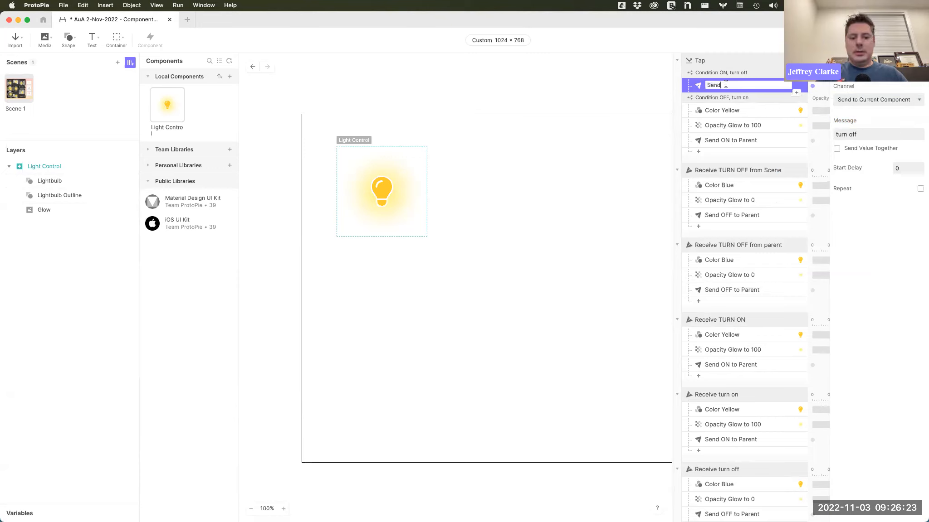
{"action": "type", "text": "turn off"}
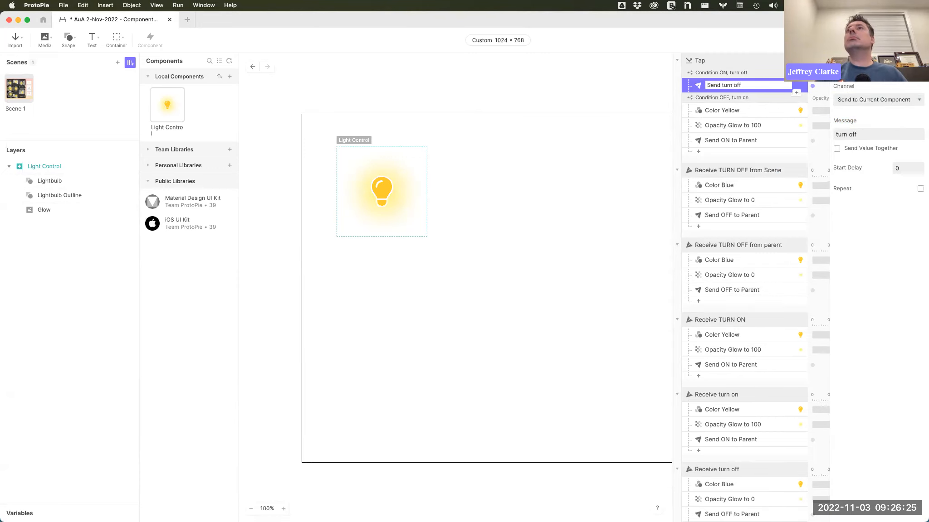
{"action": "key", "text": "Return"}
Replace the three responses under Tap's Condition OFF with a Send response that sends "turn on" to the current component.
{"action": "left_click", "coordinate": [767, 110]}
{"action": "left_click", "coordinate": [765, 134], "text": "shift"}
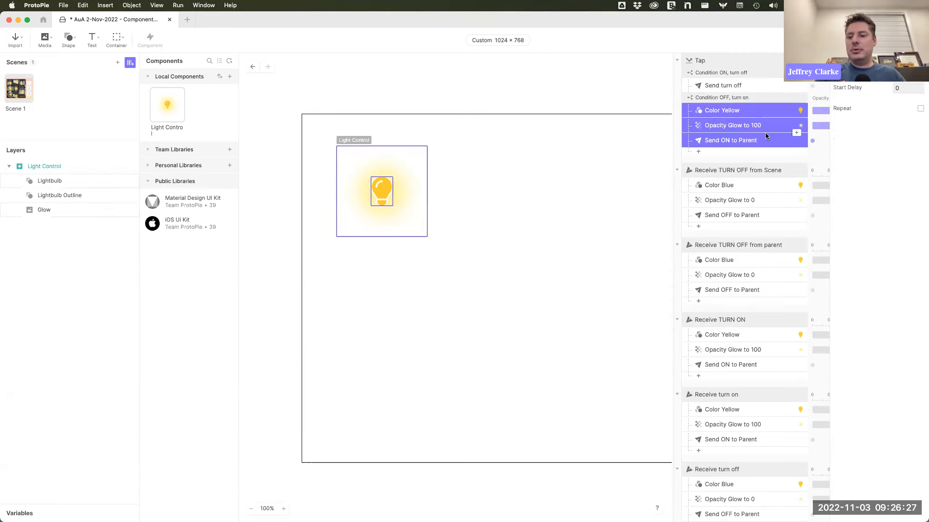
{"action": "key", "text": "Delete"}
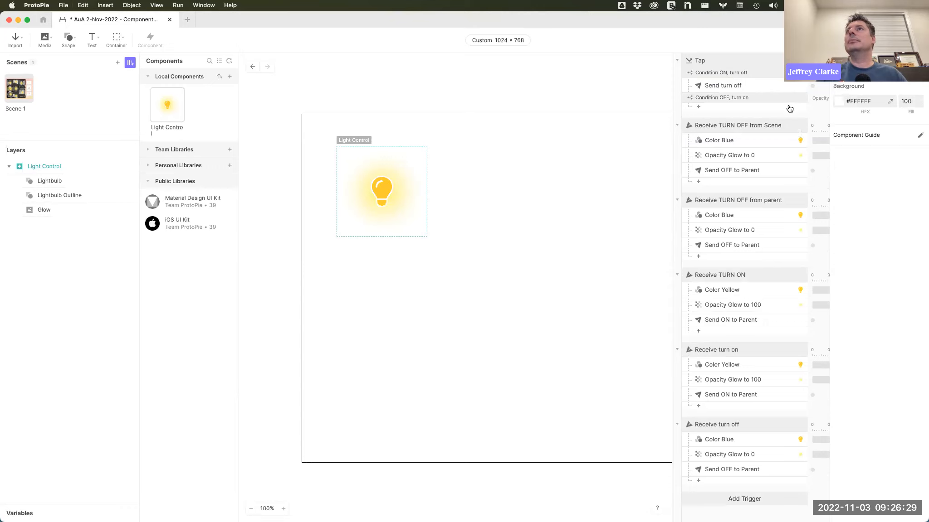
{"action": "left_click", "coordinate": [790, 109]}
{"action": "left_click", "coordinate": [816, 131]}
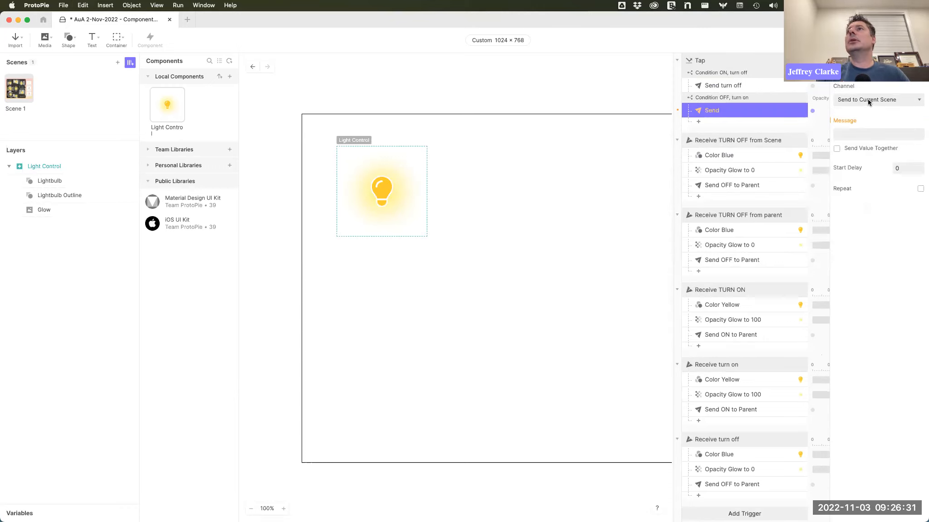
{"action": "left_click", "coordinate": [868, 99]}
{"action": "left_click", "coordinate": [868, 109]}
{"action": "left_click", "coordinate": [857, 136]}
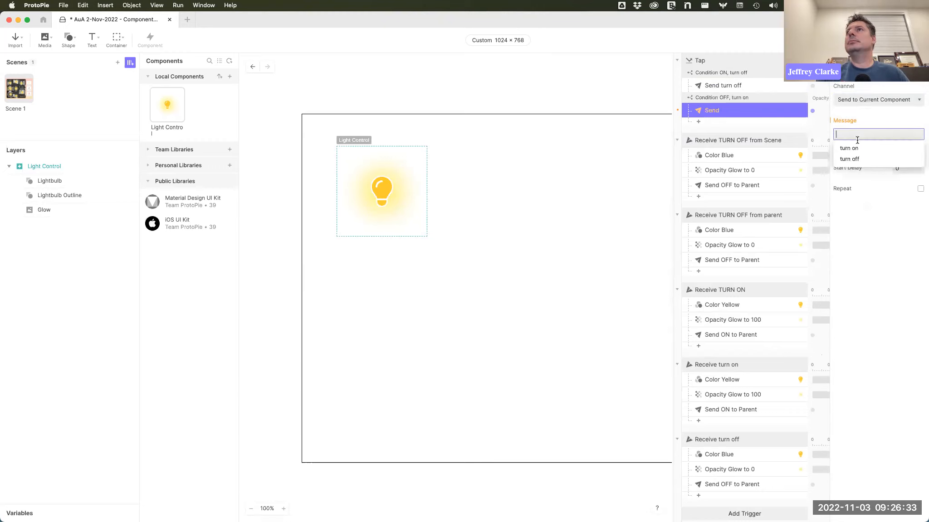
{"action": "left_click", "coordinate": [849, 148]}
Rename the Send response under Condition OFF as "Send turn on" and briefly preview the component.
{"action": "double_click", "coordinate": [713, 110]}
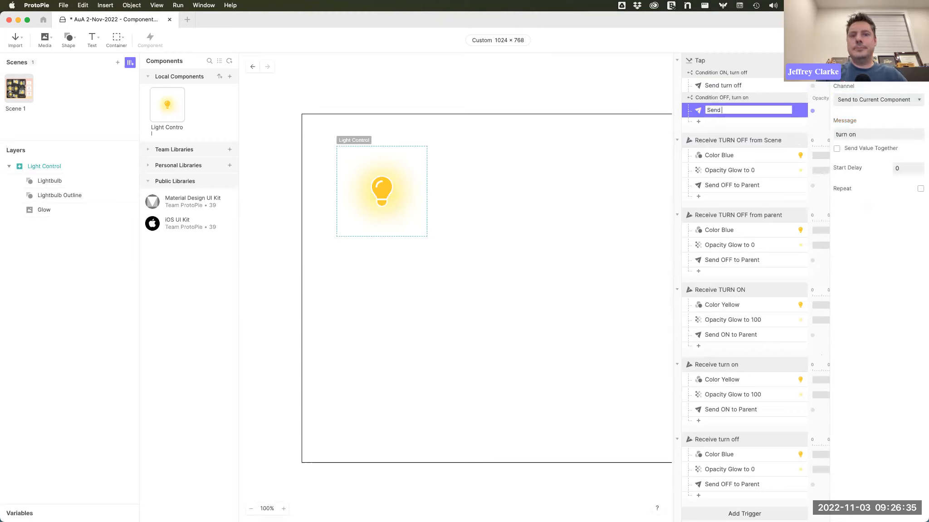
{"action": "type", "text": "turn on"}
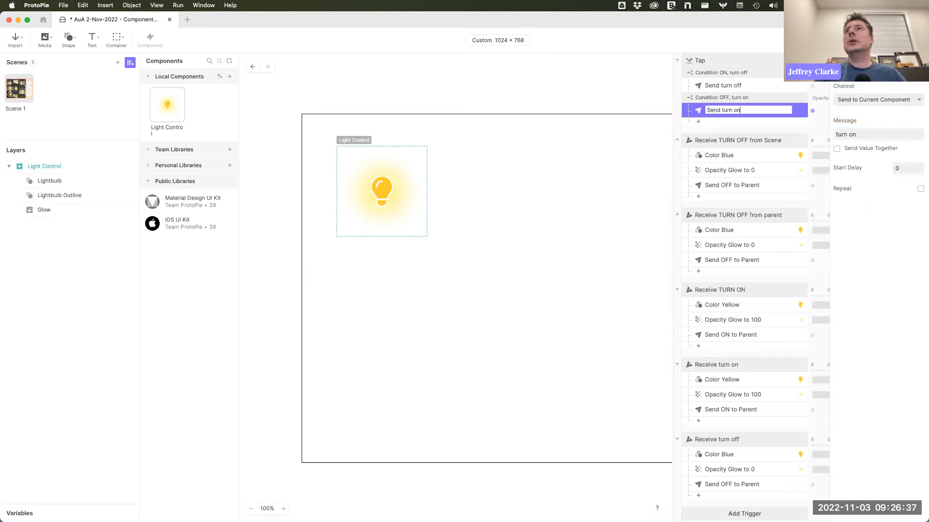
{"action": "key", "text": "Return"}
{"action": "key", "text": "super+p"}
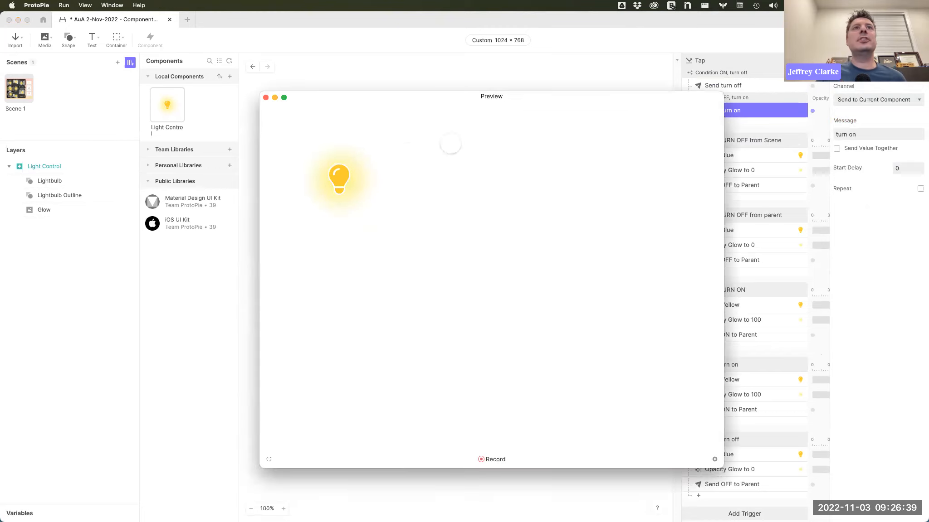
{"action": "left_click", "coordinate": [265, 97]}
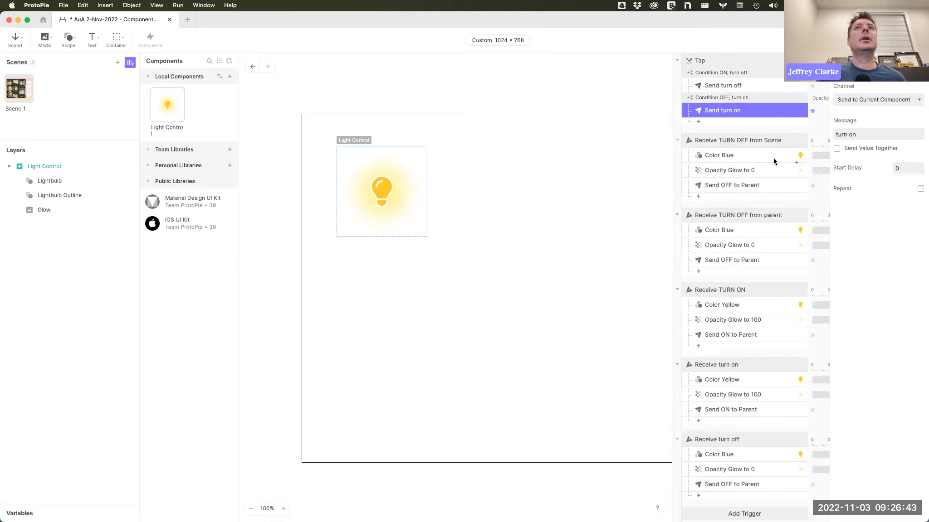
Replace the three responses in the Receive TURN OFF from Scene trigger with a copy of the Send turn off response.
{"action": "left_click", "coordinate": [737, 82]}
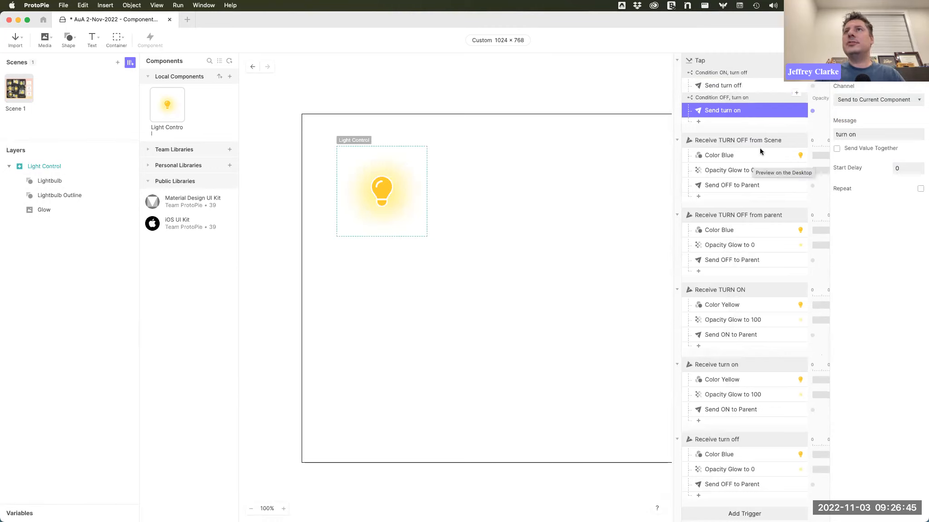
{"action": "left_click", "coordinate": [759, 155]}
{"action": "left_click", "coordinate": [760, 183], "text": "shift"}
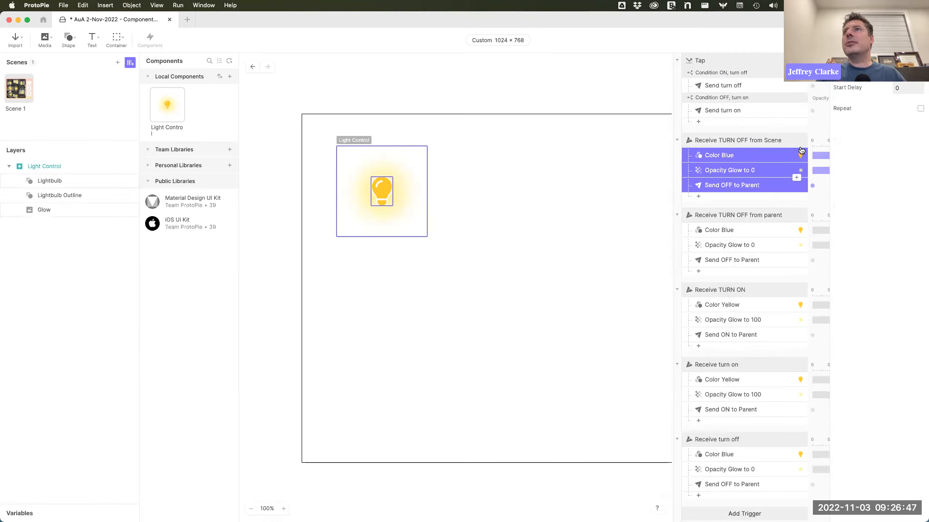
{"action": "key", "text": "Delete"}
{"action": "left_click", "coordinate": [785, 141]}
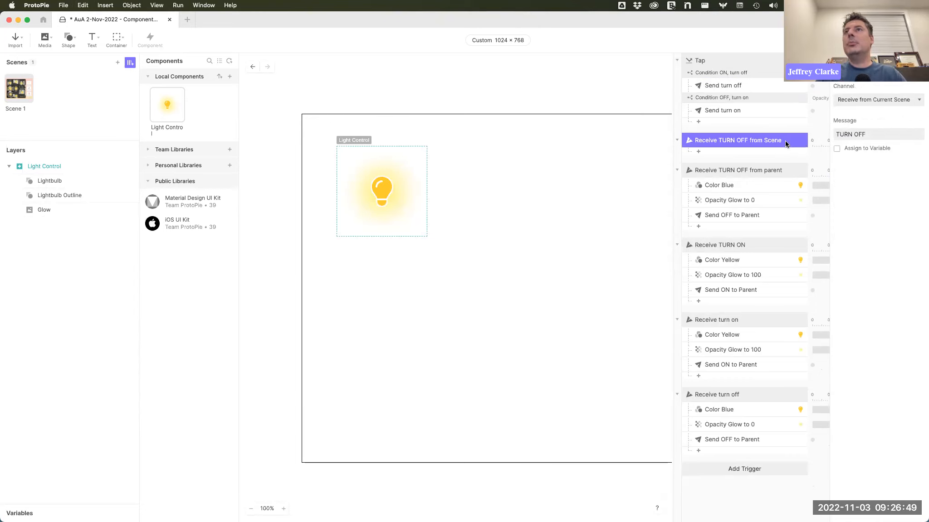
{"action": "key", "text": "super+v"}
Replace the three responses in the Receive TURN OFF from parent trigger with a copy of the Send turn off response.
{"action": "left_click", "coordinate": [752, 201]}
{"action": "left_click", "coordinate": [751, 229], "text": "shift"}
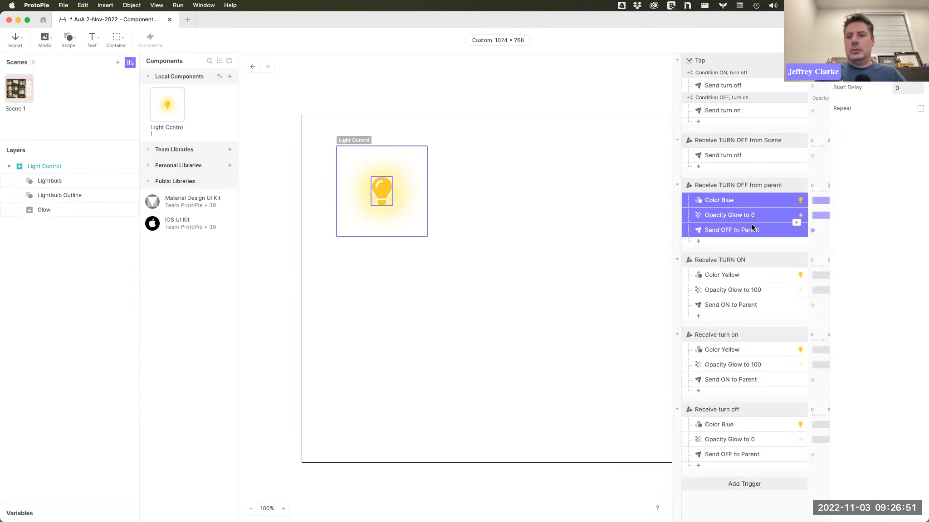
{"action": "key", "text": "super+x"}
{"action": "left_click", "coordinate": [763, 189]}
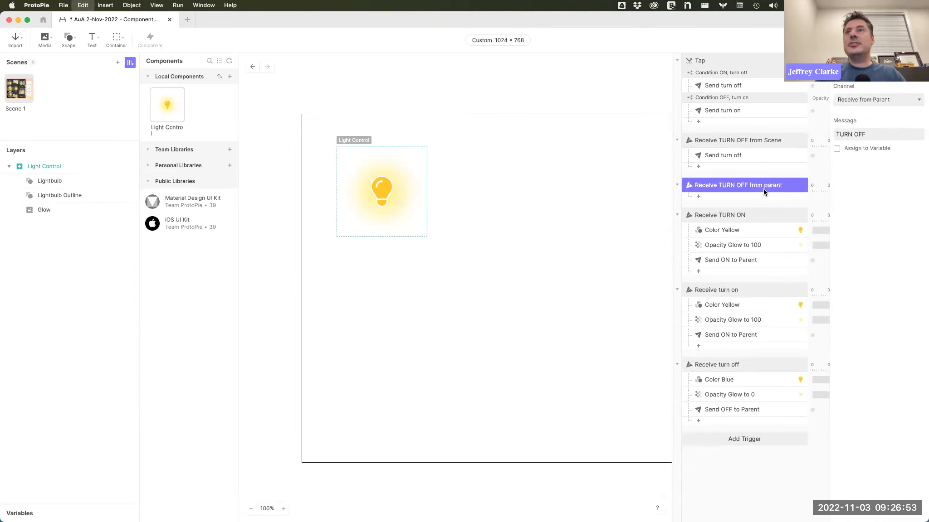
{"action": "key", "text": "super+v"}
Replace the three responses in the Receive TURN ON trigger with a copy of Tap's Send turn on response.
{"action": "left_click", "coordinate": [736, 112]}
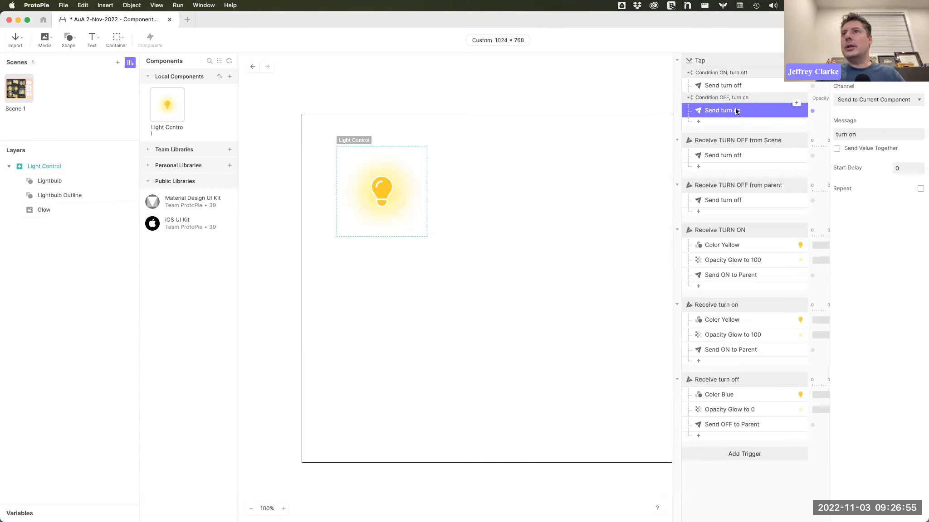
{"action": "left_click", "coordinate": [763, 244]}
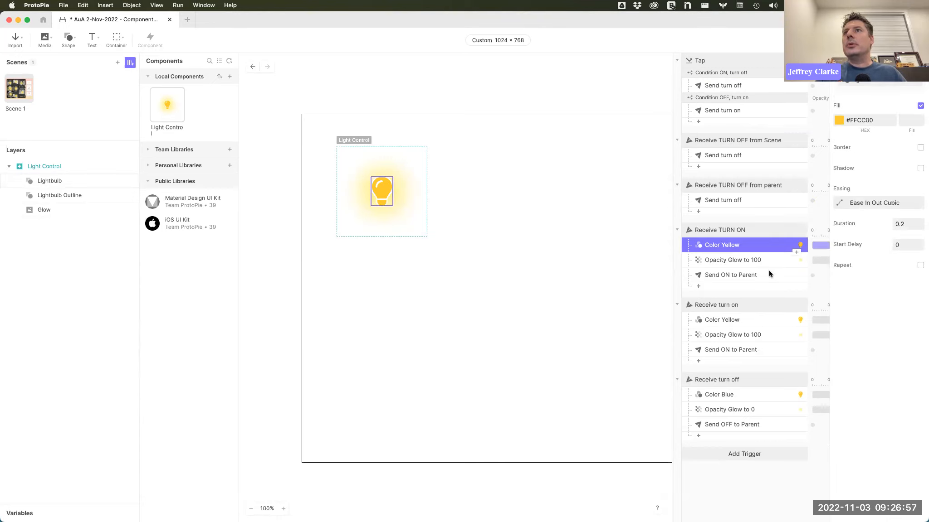
{"action": "left_click", "coordinate": [767, 274], "text": "shift"}
{"action": "key", "text": "super+c"}
{"action": "key", "text": "BackSpace"}
{"action": "left_click", "coordinate": [750, 227]}
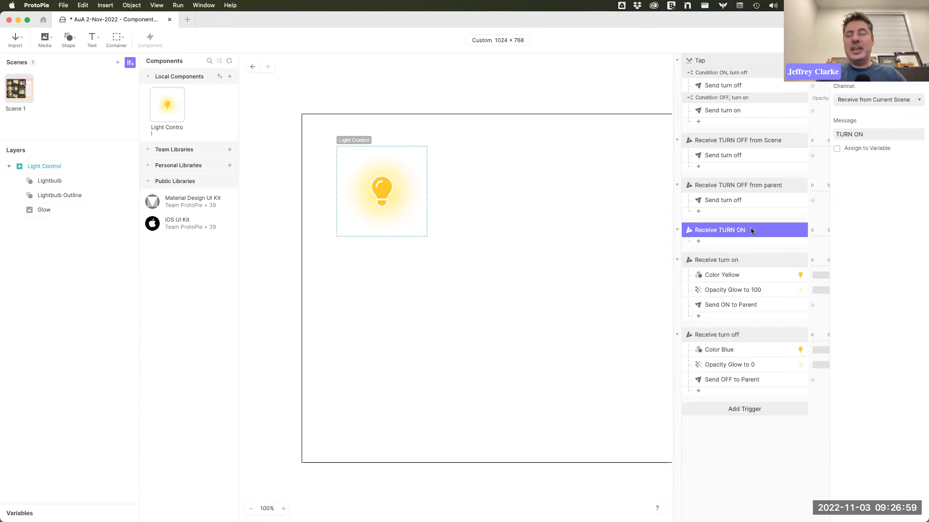
{"action": "key", "text": "super+v"}
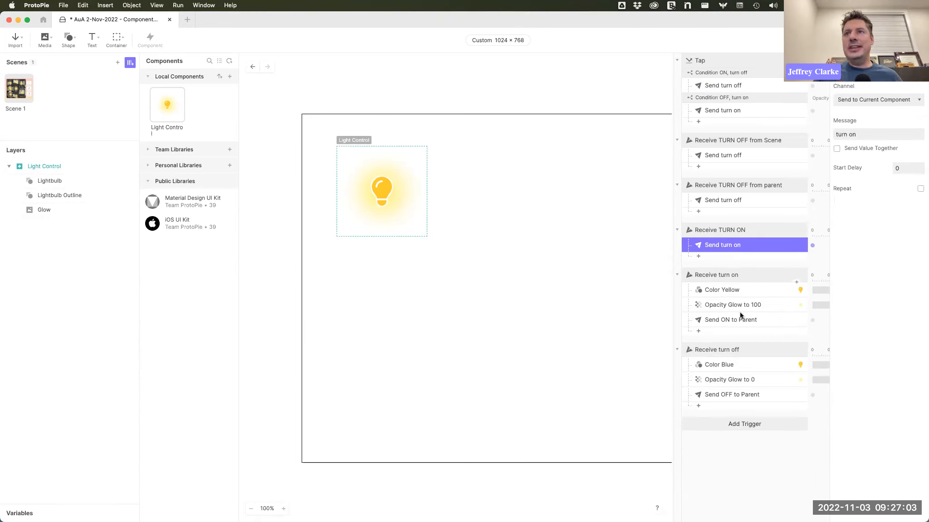
Review the internal Receive turn on trigger with its responses and the Receive turn off trigger.
{"action": "left_click", "coordinate": [737, 290]}
{"action": "left_click", "coordinate": [736, 319]}
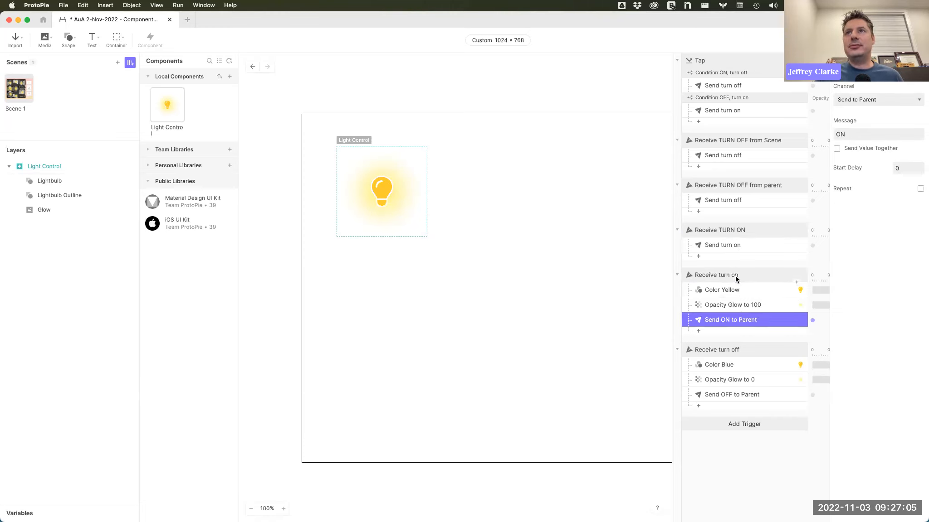
{"action": "left_click", "coordinate": [734, 276]}
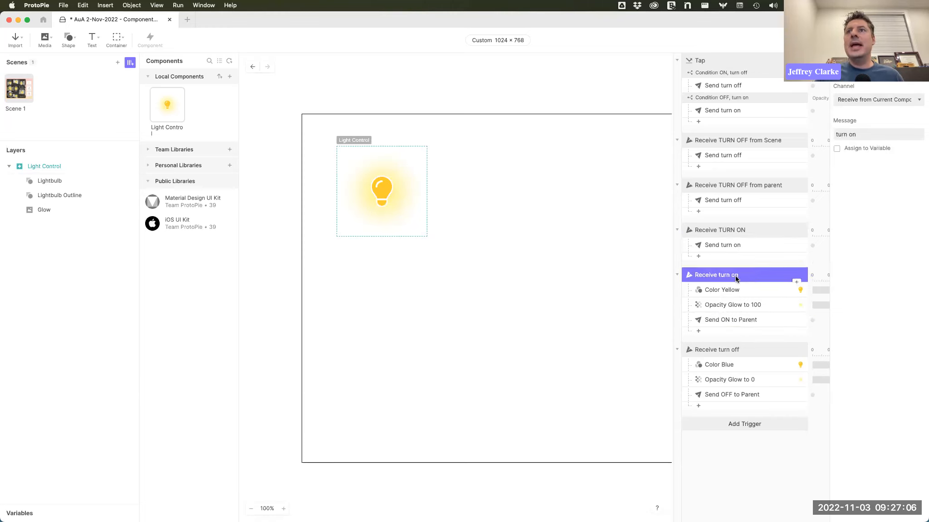
{"action": "left_click", "coordinate": [742, 349]}
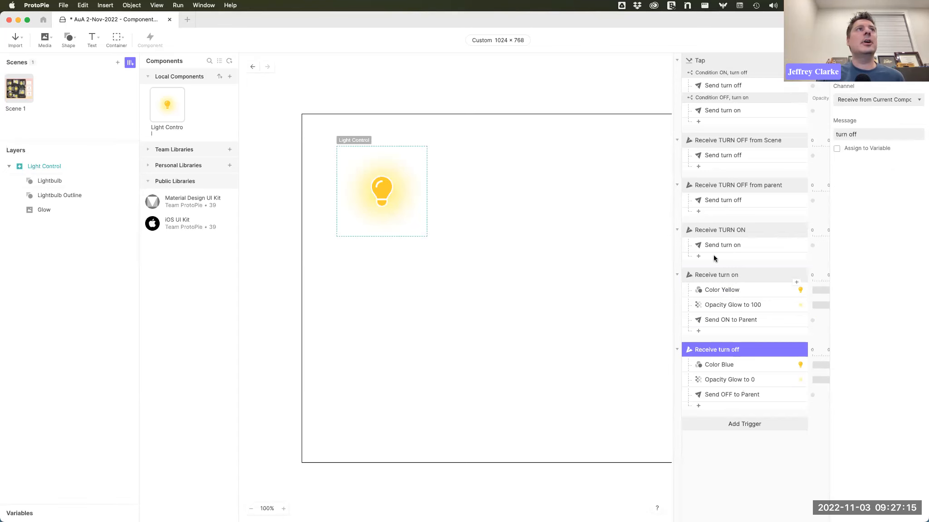
Preview Scene 1, testing Good night, Good morning and Movie time plus the individual dining, terrace and kitchen lights.
{"action": "left_click", "coordinate": [18, 94]}
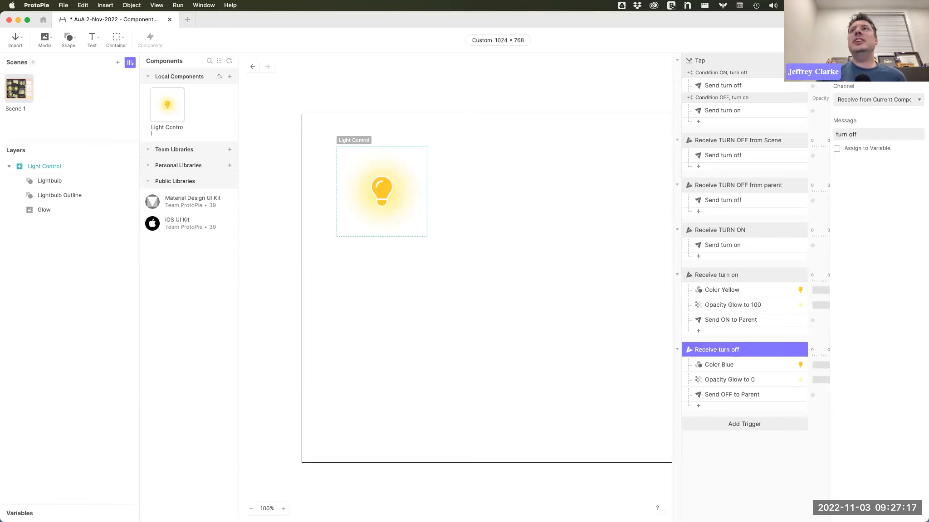
{"action": "key", "text": "super+p"}
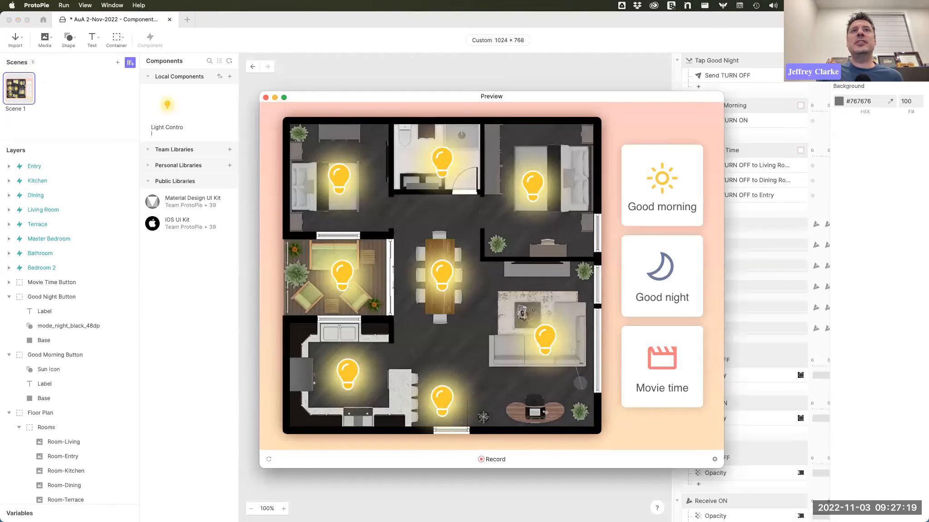
{"action": "left_click", "coordinate": [662, 274]}
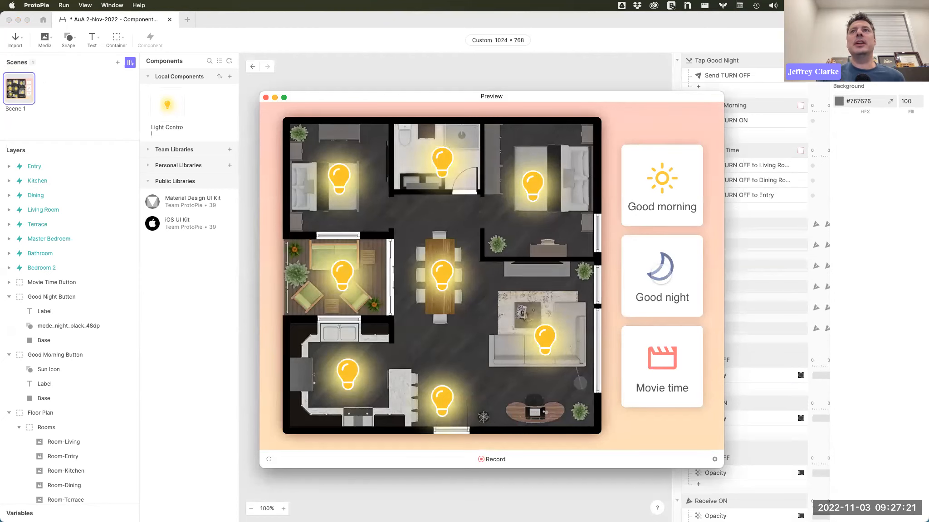
{"action": "left_click", "coordinate": [663, 202]}
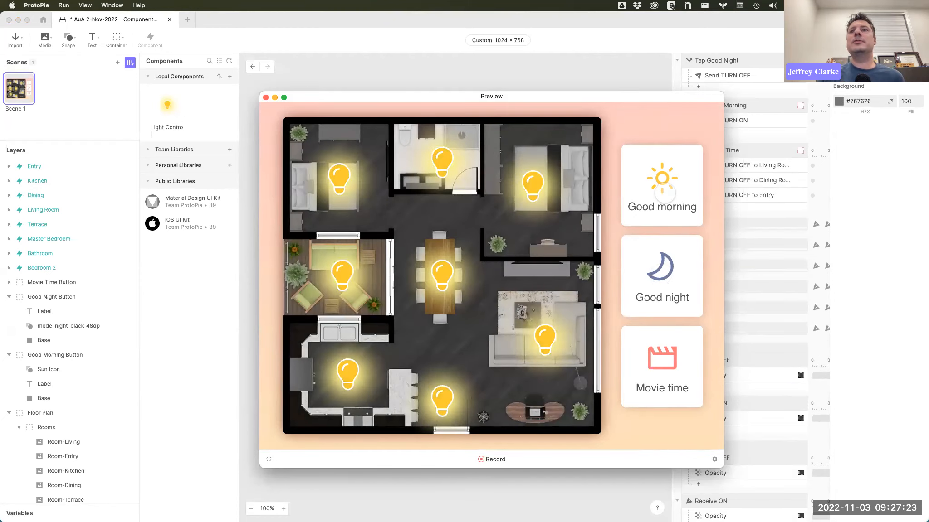
{"action": "left_click", "coordinate": [668, 374]}
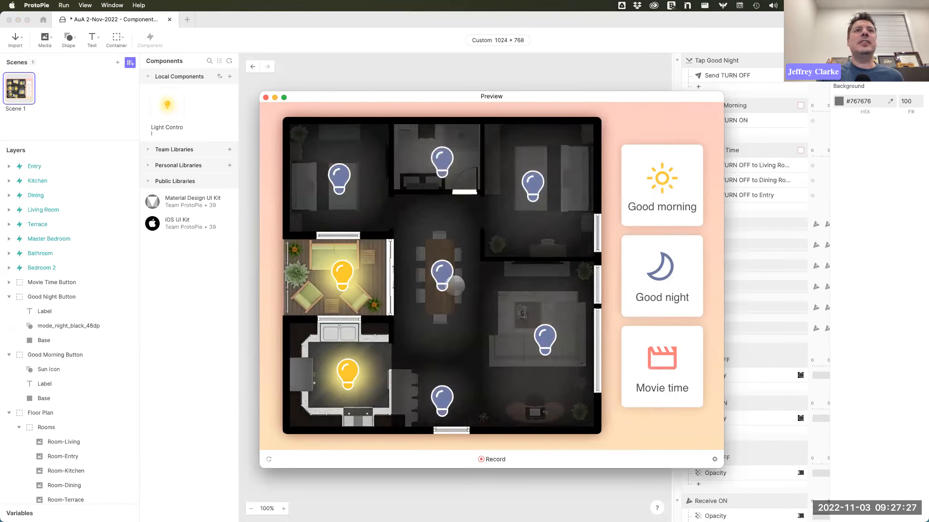
{"action": "left_click", "coordinate": [452, 285]}
{"action": "left_click", "coordinate": [340, 280]}
{"action": "left_click", "coordinate": [352, 377]}
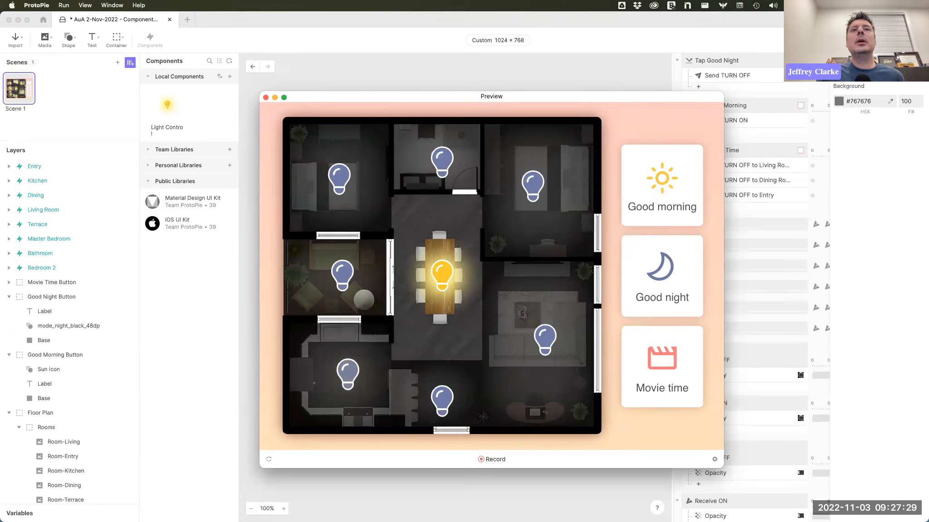
{"action": "left_click", "coordinate": [442, 269]}
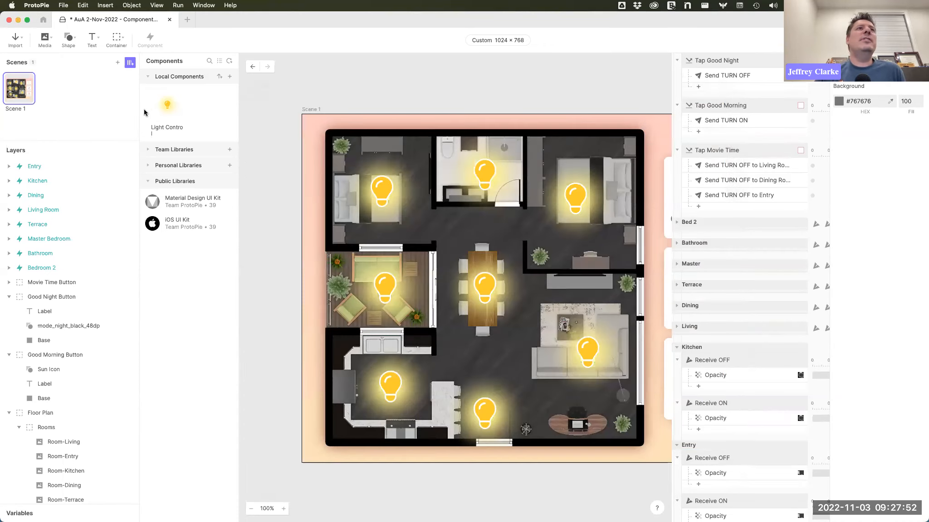
{"action": "left_click", "coordinate": [266, 98]}
In the Light Control component, set the fill of Receive turn off's Color Blue response to dark navy #192245.
{"action": "double_click", "coordinate": [168, 106]}
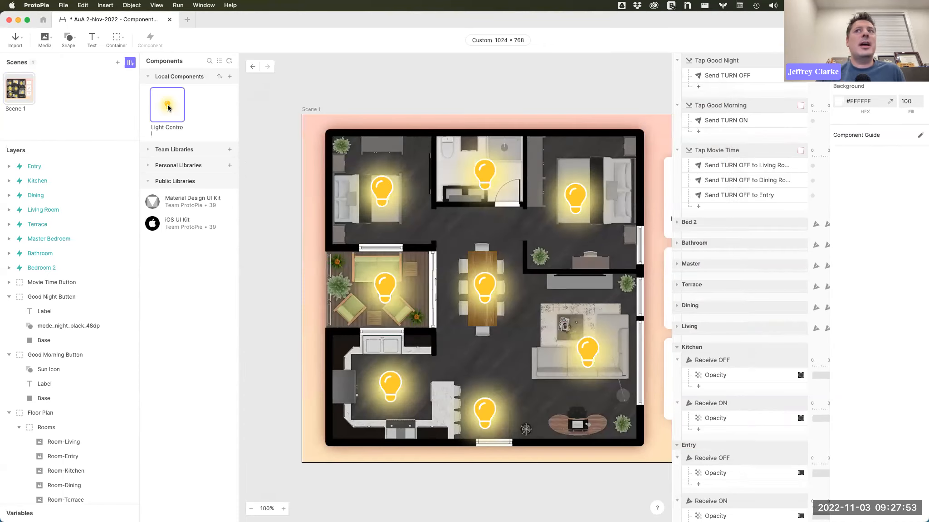
{"action": "left_click", "coordinate": [757, 364]}
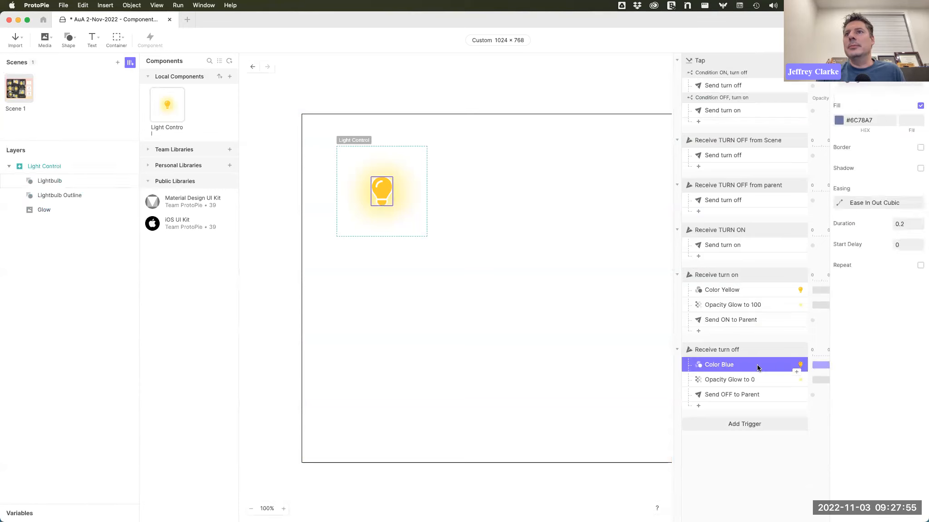
{"action": "left_click", "coordinate": [838, 120]}
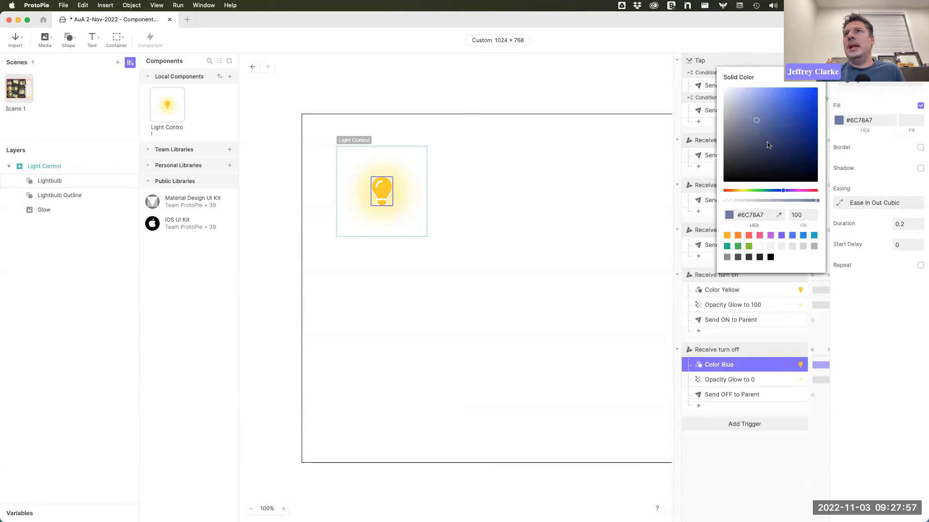
{"action": "left_click", "coordinate": [783, 157]}
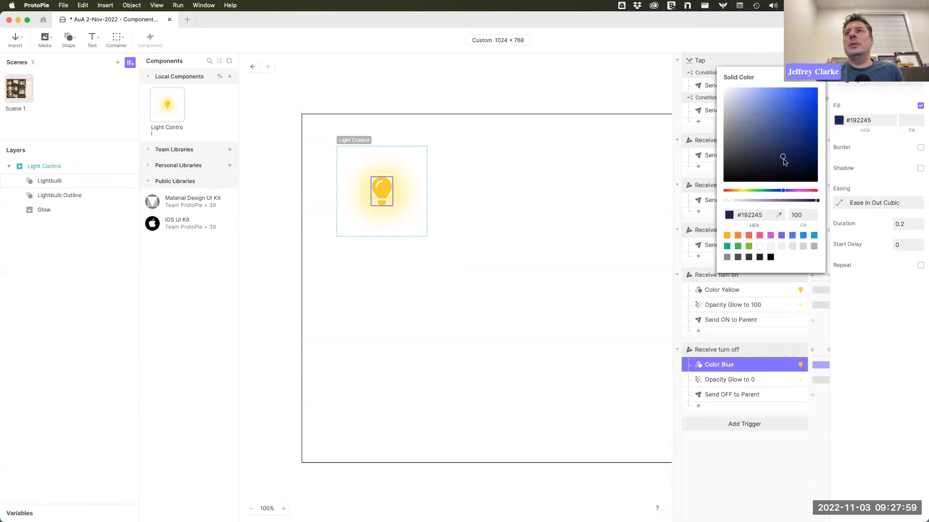
{"action": "left_click", "coordinate": [640, 205]}
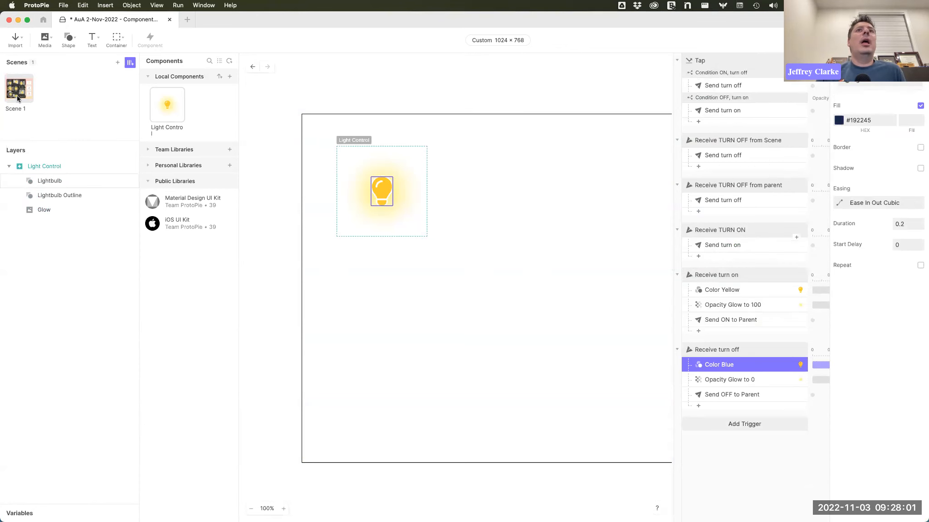
Preview Scene 1 with the new off colour, testing the Good night, Good morning and Movie time buttons.
{"action": "left_click", "coordinate": [18, 98]}
{"action": "key", "text": "super+p"}
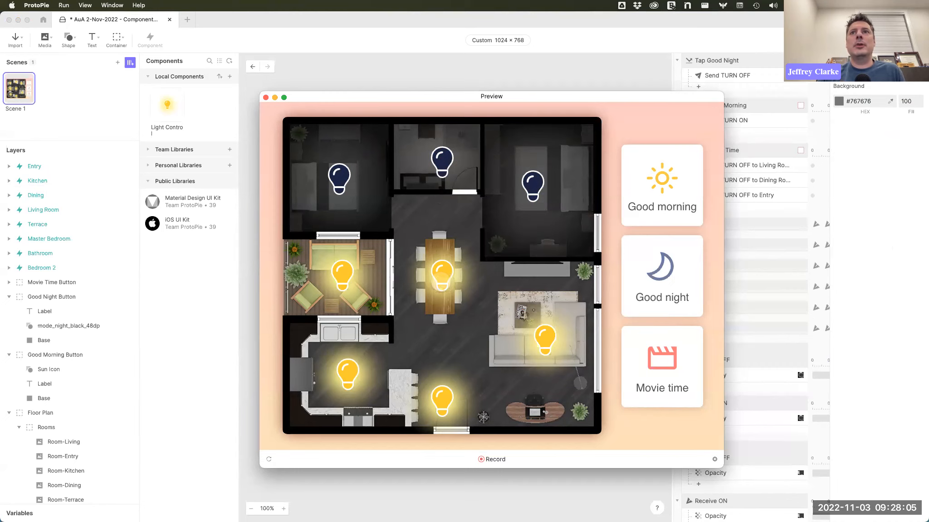
{"action": "left_click", "coordinate": [666, 276]}
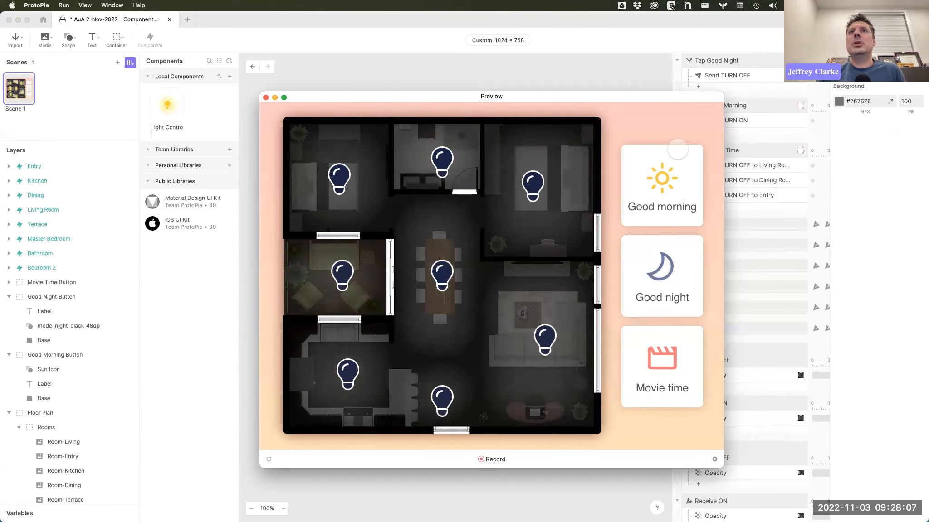
{"action": "left_click", "coordinate": [677, 155]}
{"action": "left_click", "coordinate": [671, 362]}
{"action": "left_click", "coordinate": [670, 267]}
{"action": "left_click", "coordinate": [666, 195]}
{"action": "left_click", "coordinate": [668, 300]}
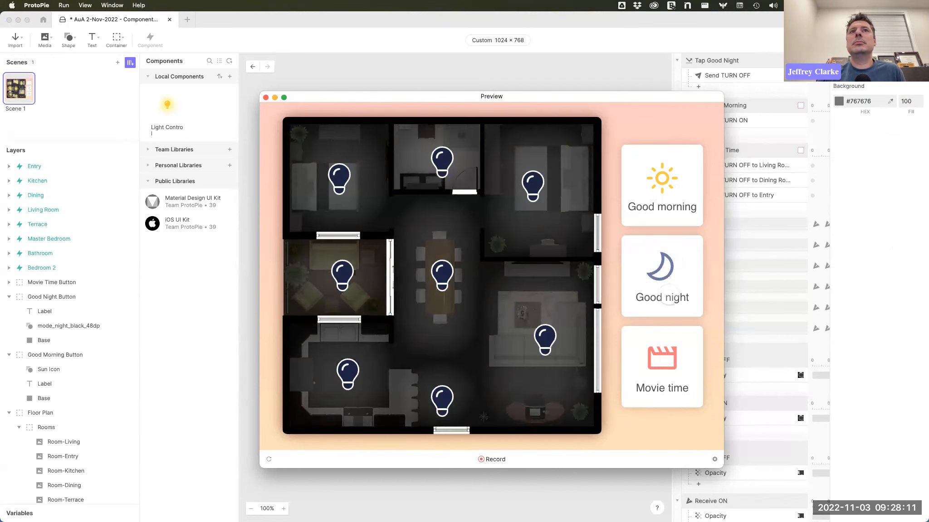
{"action": "left_click", "coordinate": [662, 213]}
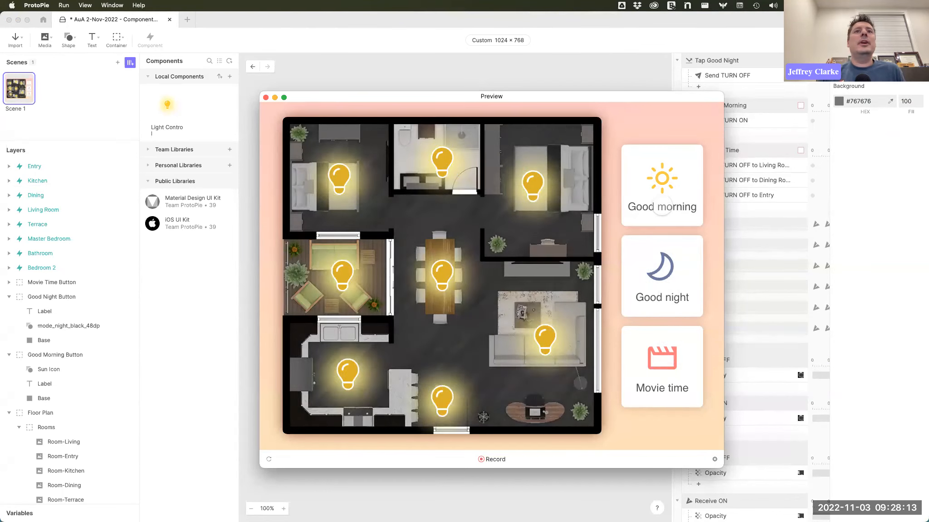
{"action": "left_click", "coordinate": [266, 97]}
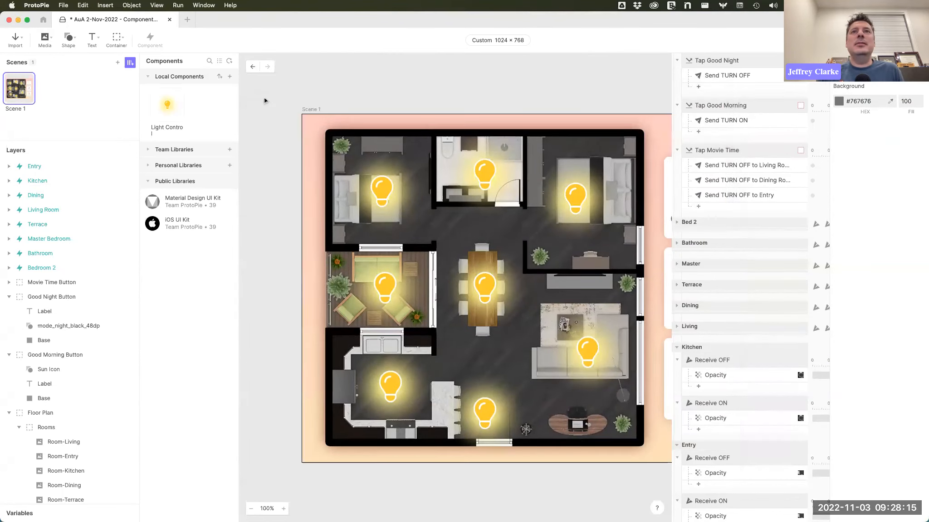
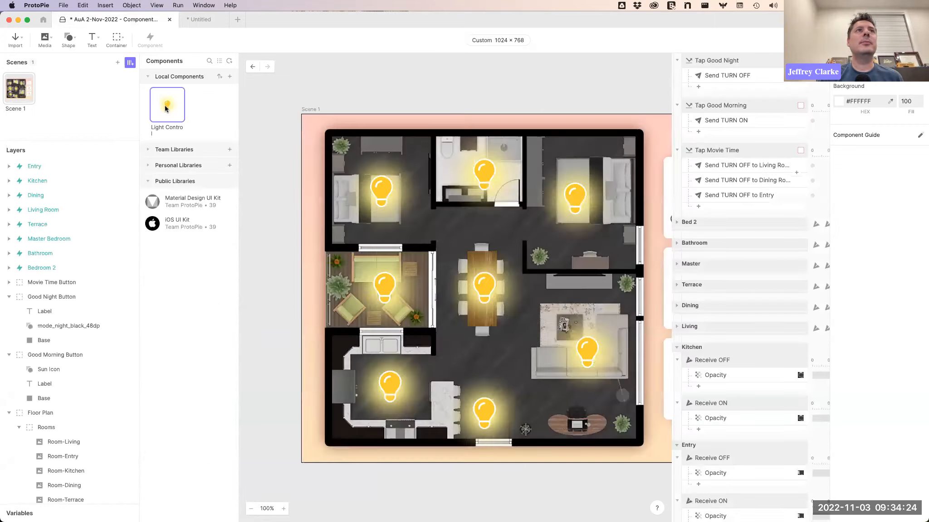
Reopen the Light Control component and inspect Tap's Send turn on and the Send turn off under Receive TURN OFF from Scene.
{"action": "double_click", "coordinate": [165, 108]}
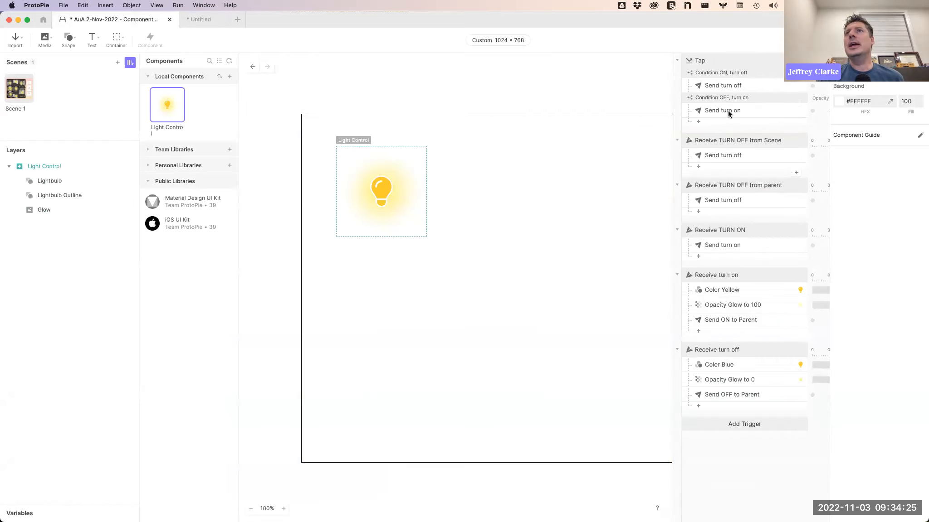
{"action": "left_click", "coordinate": [728, 110]}
{"action": "left_click", "coordinate": [734, 156]}
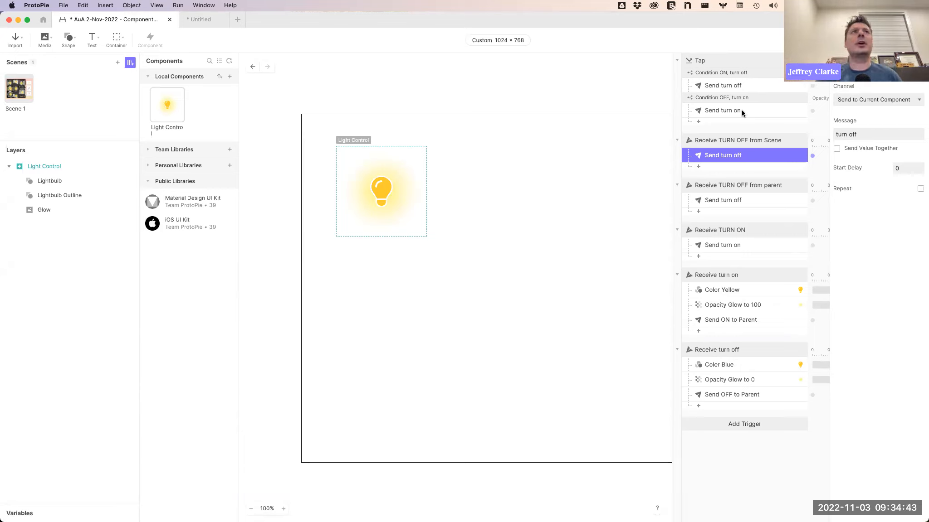
Open the recent Ultimate Password Validator pie and examine the Receive triggers inside its Ultimate Validator component.
{"action": "left_click", "coordinate": [43, 20]}
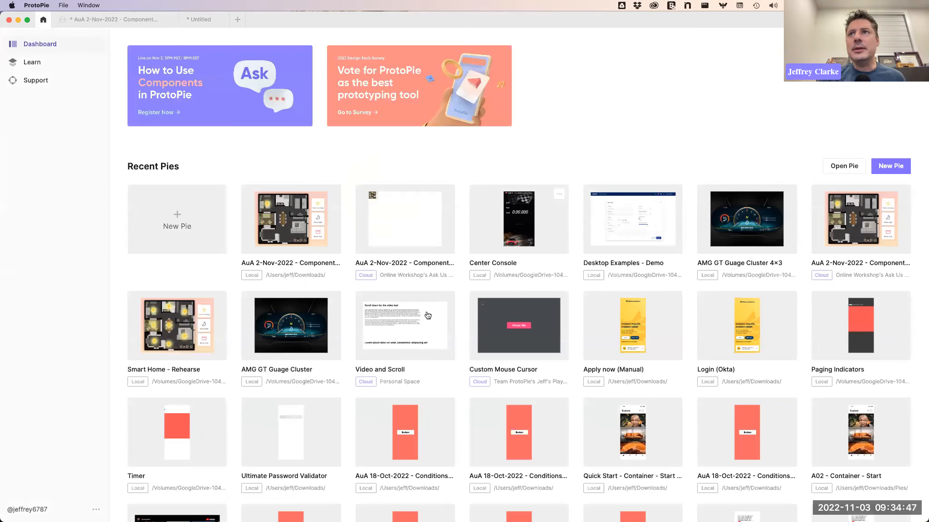
{"action": "scroll", "coordinate": [428, 315], "scroll_direction": "down", "scroll_amount": 5}
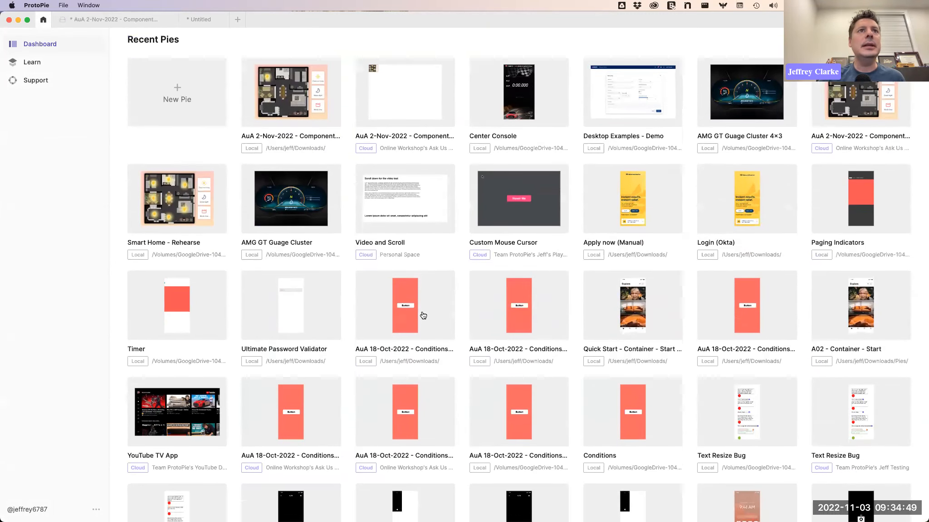
{"action": "scroll", "coordinate": [423, 315], "scroll_direction": "down", "scroll_amount": 1}
{"action": "scroll", "coordinate": [291, 256], "scroll_direction": "down", "scroll_amount": 2}
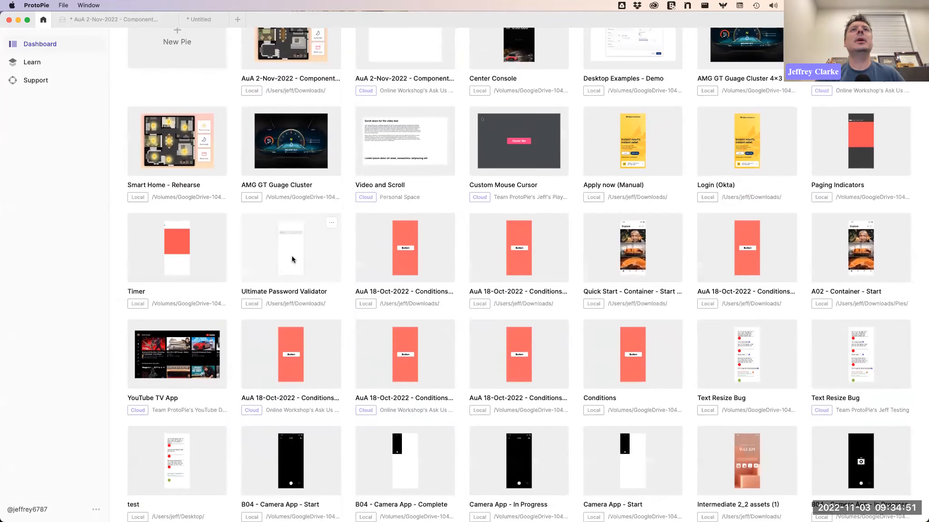
{"action": "left_click", "coordinate": [331, 85]}
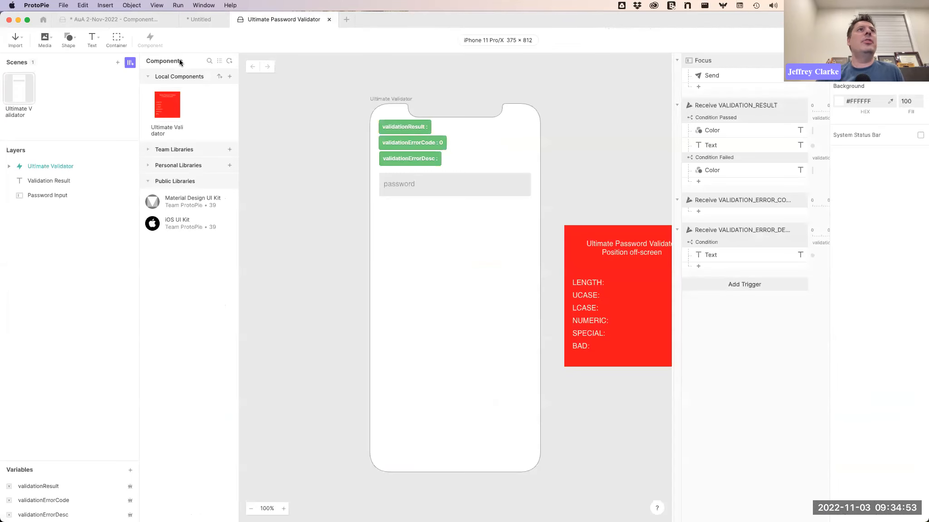
{"action": "double_click", "coordinate": [165, 112]}
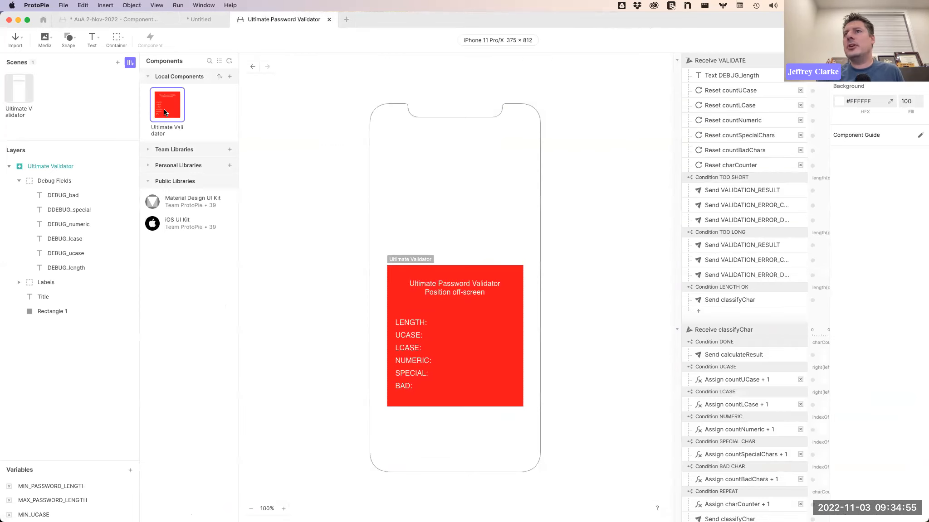
{"action": "scroll", "coordinate": [734, 195], "scroll_direction": "down", "scroll_amount": 5}
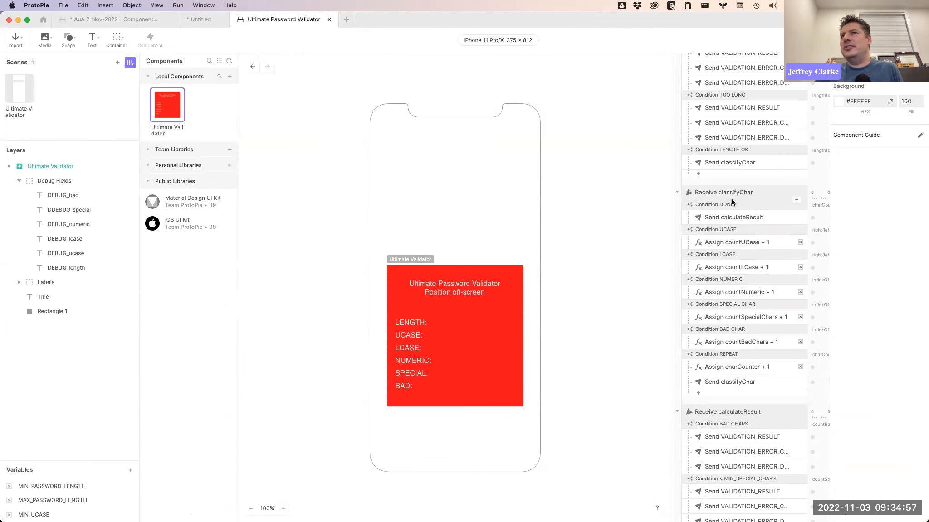
Examine Receive classifyChar and its UCASE, LCASE, NUMERIC, SPECIAL CHAR and BAD CHAR conditions, including the countUCase and countLCase Assign responses.
{"action": "left_click", "coordinate": [735, 192]}
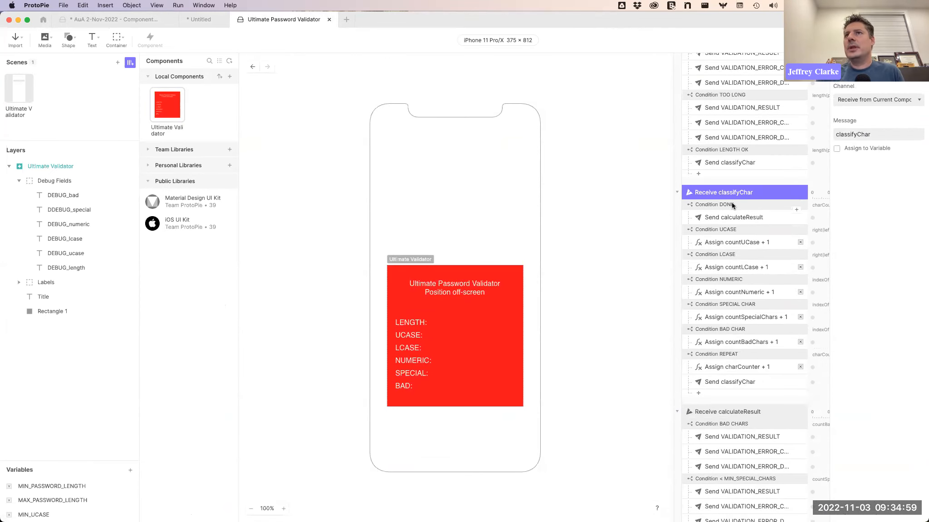
{"action": "left_click", "coordinate": [730, 230]}
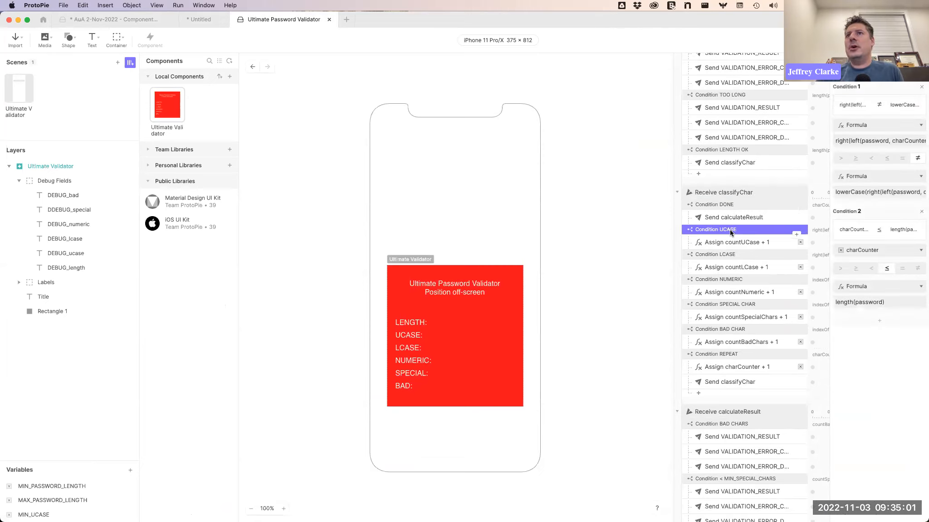
{"action": "left_click", "coordinate": [732, 243]}
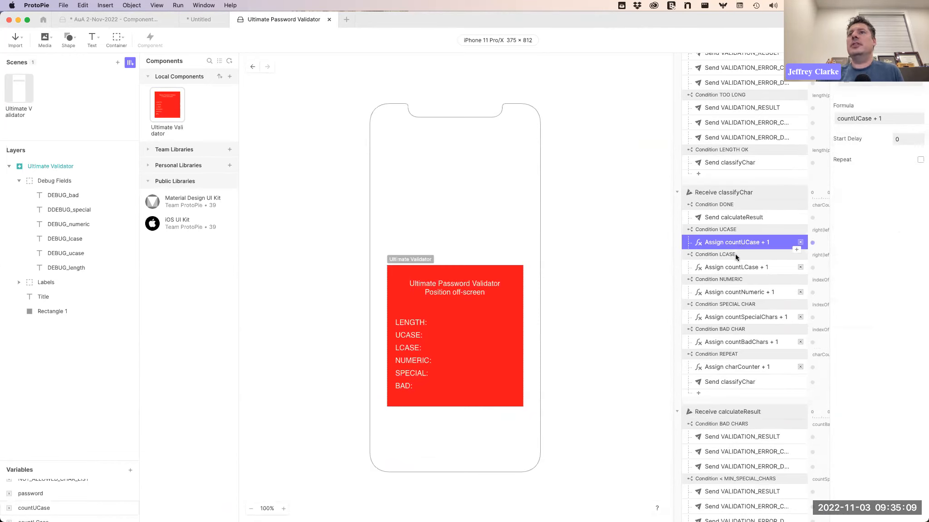
{"action": "left_click", "coordinate": [735, 254]}
{"action": "left_click", "coordinate": [737, 268]}
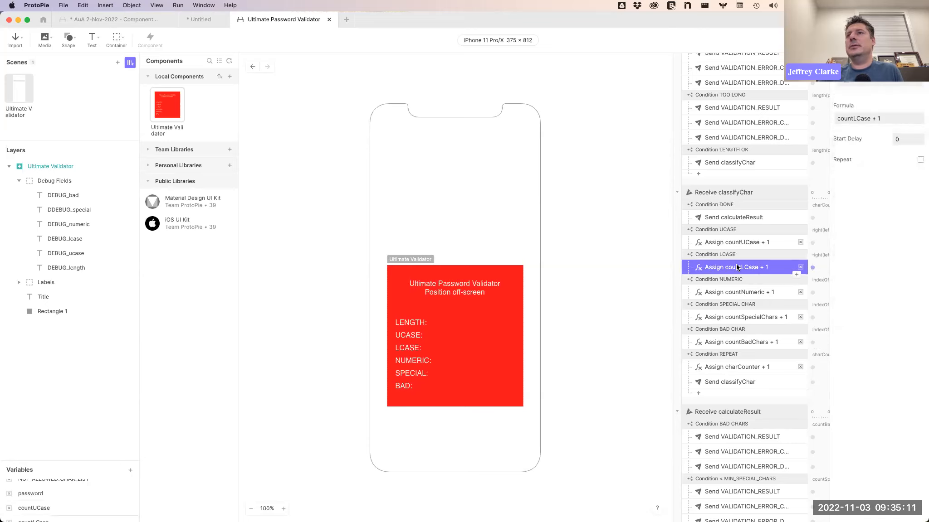
{"action": "left_click", "coordinate": [734, 280]}
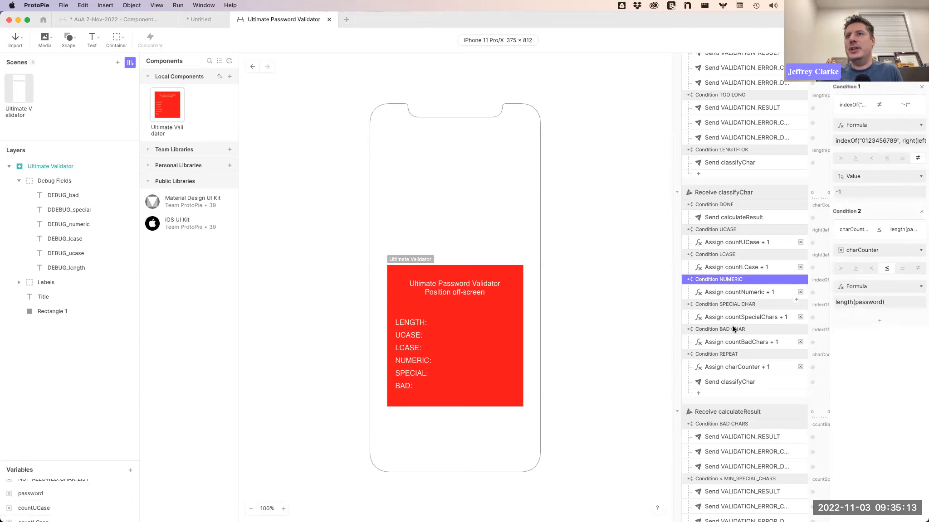
{"action": "left_click", "coordinate": [734, 305]}
{"action": "left_click", "coordinate": [734, 330]}
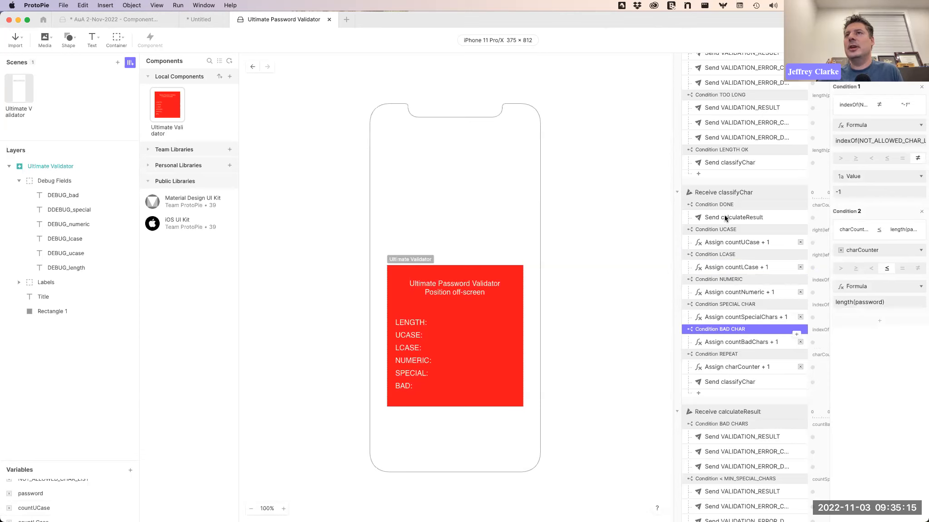
Inspect Receive VALIDATE's TOO SHORT condition, and compare the Send classifyChar under LENGTH OK with the Receive classifyChar trigger.
{"action": "scroll", "coordinate": [728, 268], "scroll_direction": "up", "scroll_amount": 5}
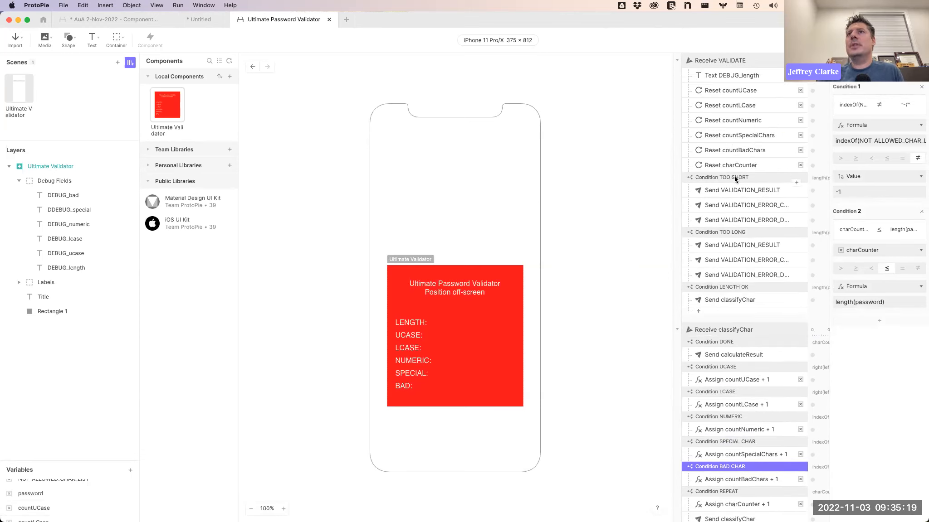
{"action": "left_click", "coordinate": [735, 178]}
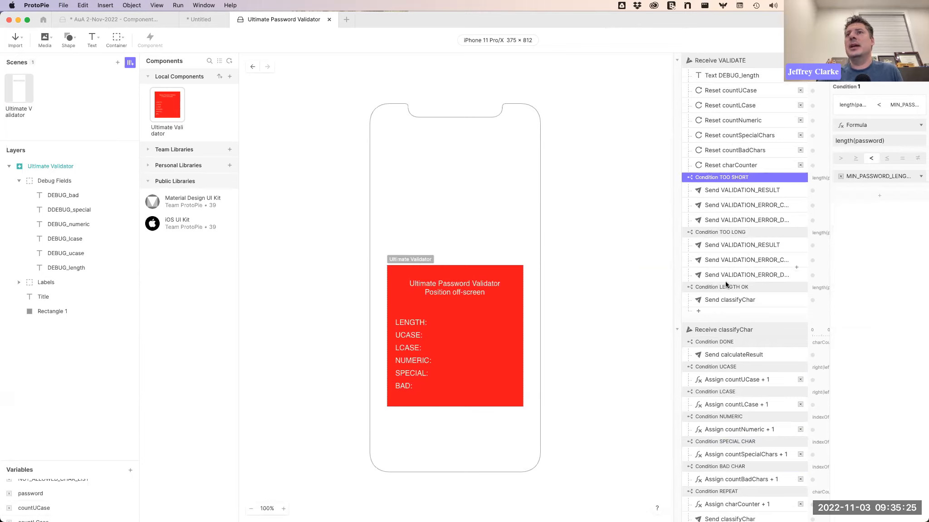
{"action": "left_click", "coordinate": [726, 301]}
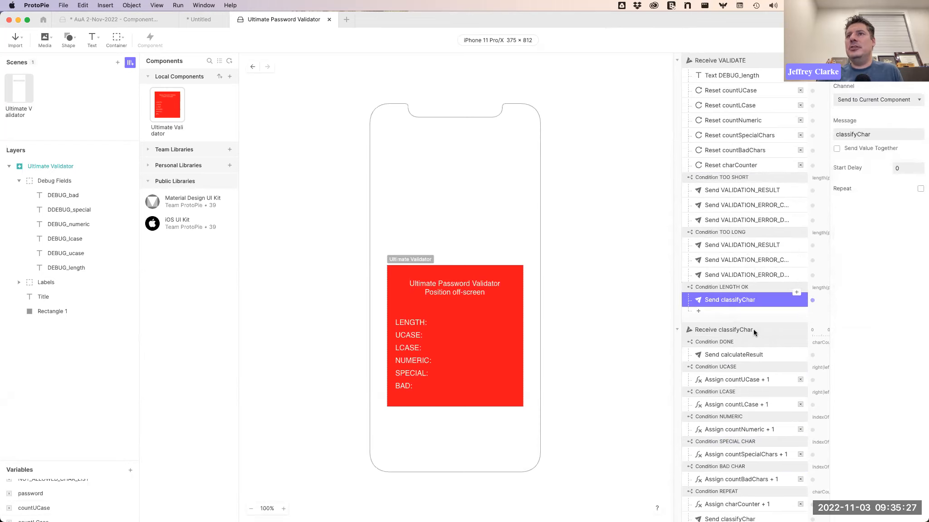
{"action": "left_click", "coordinate": [753, 329]}
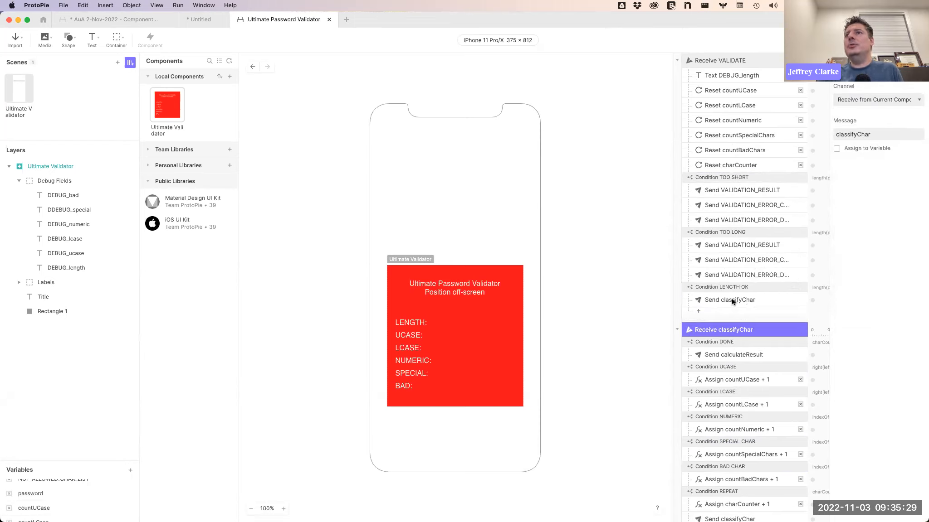
{"action": "left_click", "coordinate": [732, 302]}
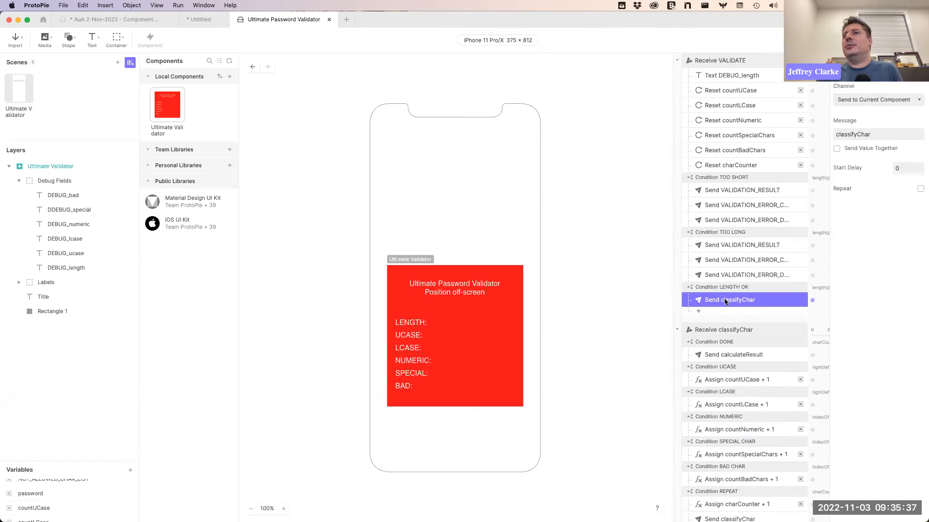
{"action": "scroll", "coordinate": [725, 308], "scroll_direction": "down", "scroll_amount": 2}
{"action": "scroll", "coordinate": [725, 166], "scroll_direction": "up", "scroll_amount": 2}
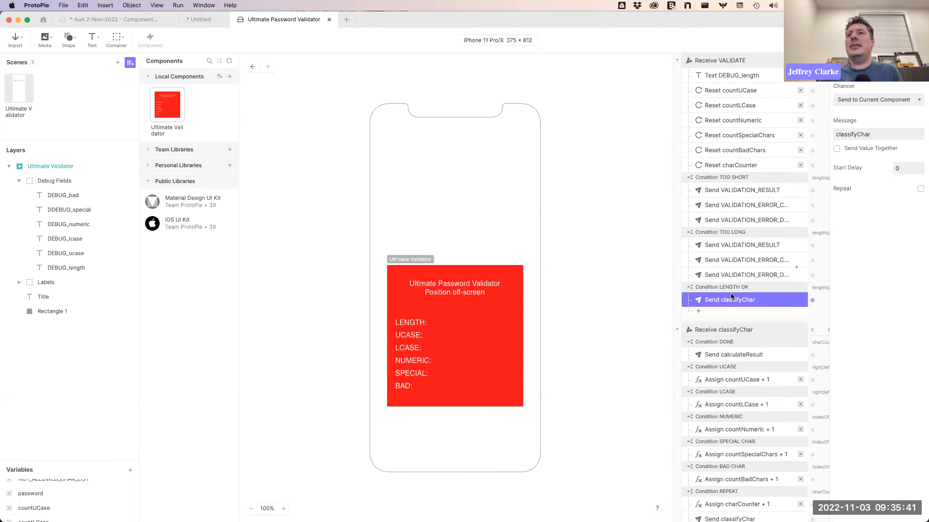
Inspect Send calculateResult under condition DONE, and review Receive calculateResult's conditions and the VALIDATION_RESULT messages under BAD CHARS and PASSED.
{"action": "scroll", "coordinate": [730, 272], "scroll_direction": "down", "scroll_amount": 5}
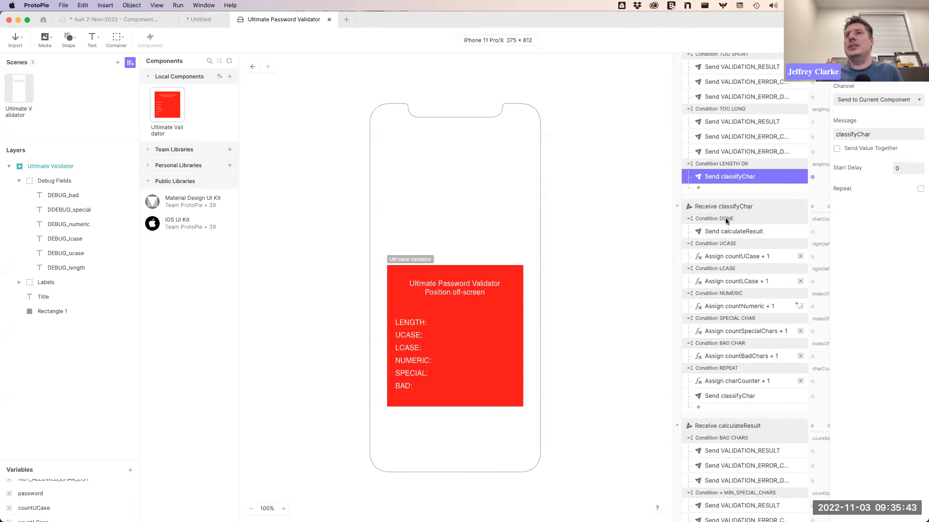
{"action": "scroll", "coordinate": [725, 220], "scroll_direction": "down", "scroll_amount": 2}
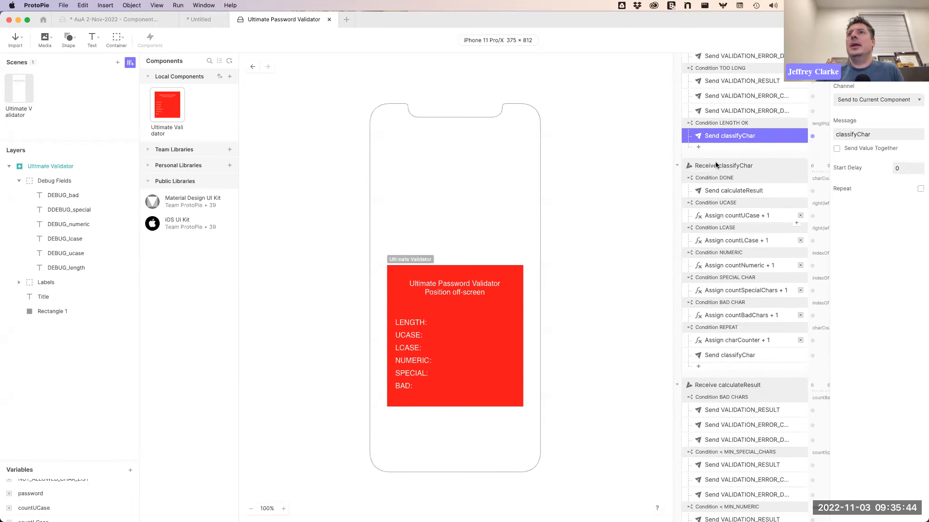
{"action": "left_click", "coordinate": [734, 190]}
{"action": "scroll", "coordinate": [743, 272], "scroll_direction": "down", "scroll_amount": 4}
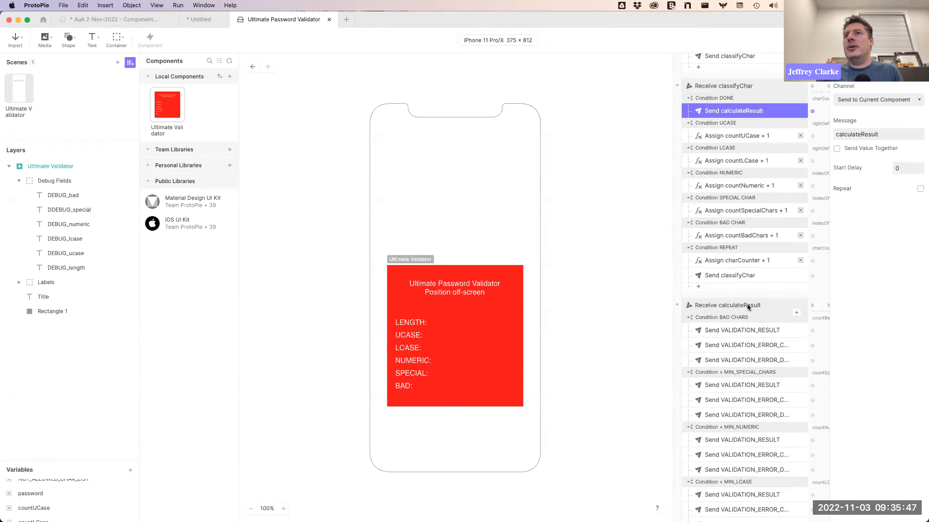
{"action": "scroll", "coordinate": [732, 207], "scroll_direction": "down", "scroll_amount": 3}
{"action": "left_click", "coordinate": [734, 214]}
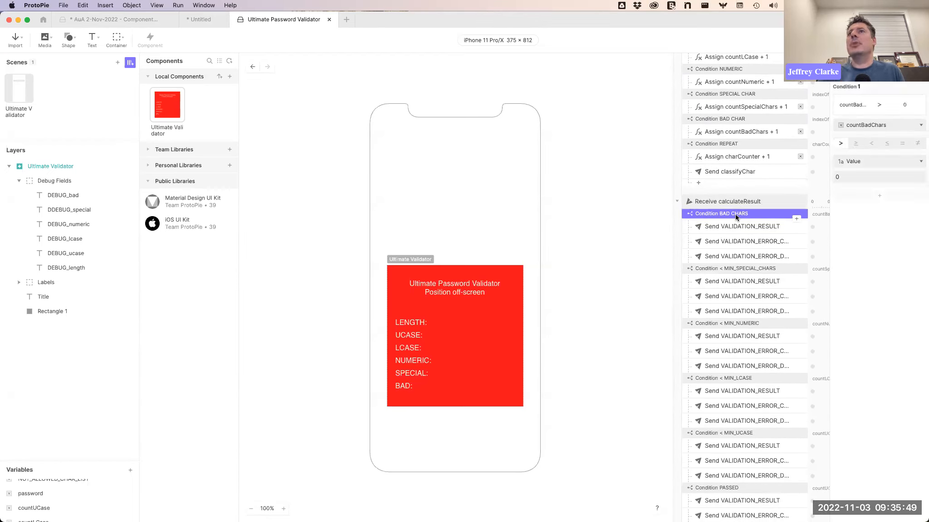
{"action": "left_click", "coordinate": [744, 271]}
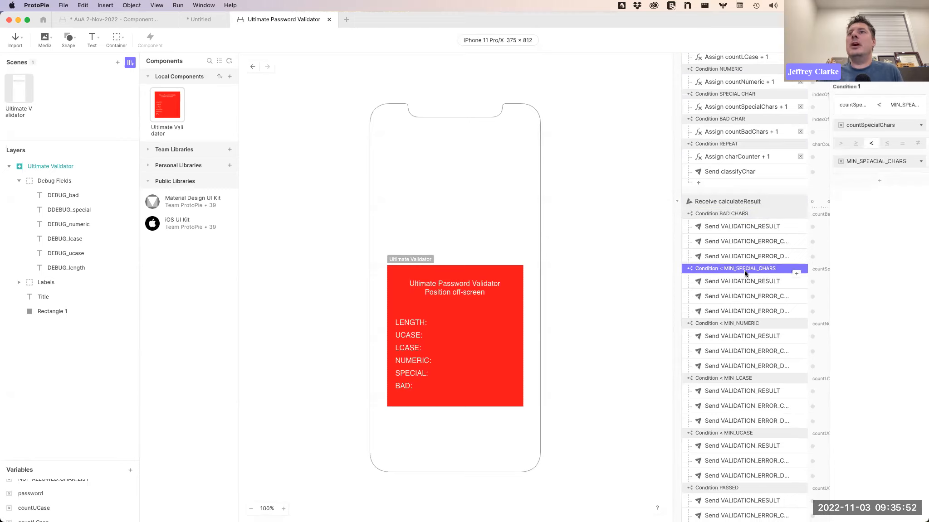
{"action": "left_click", "coordinate": [744, 324]}
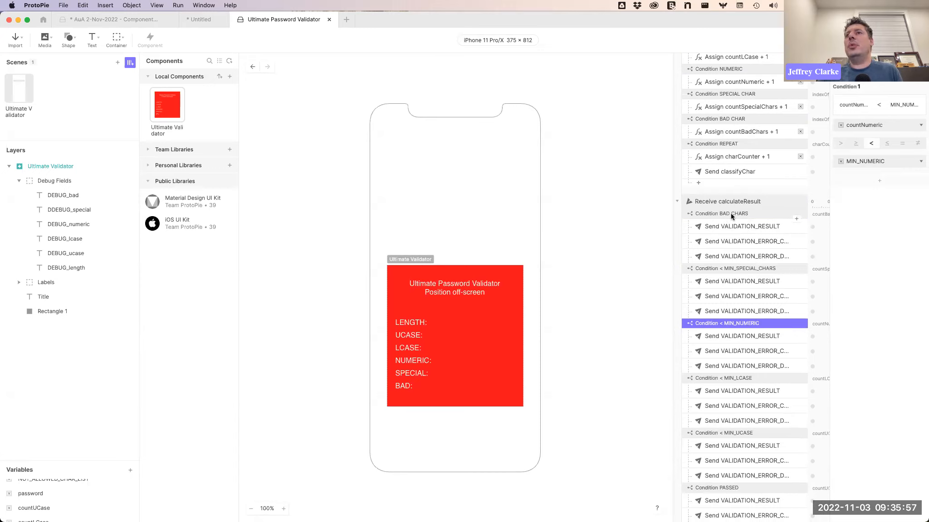
{"action": "left_click", "coordinate": [737, 231]}
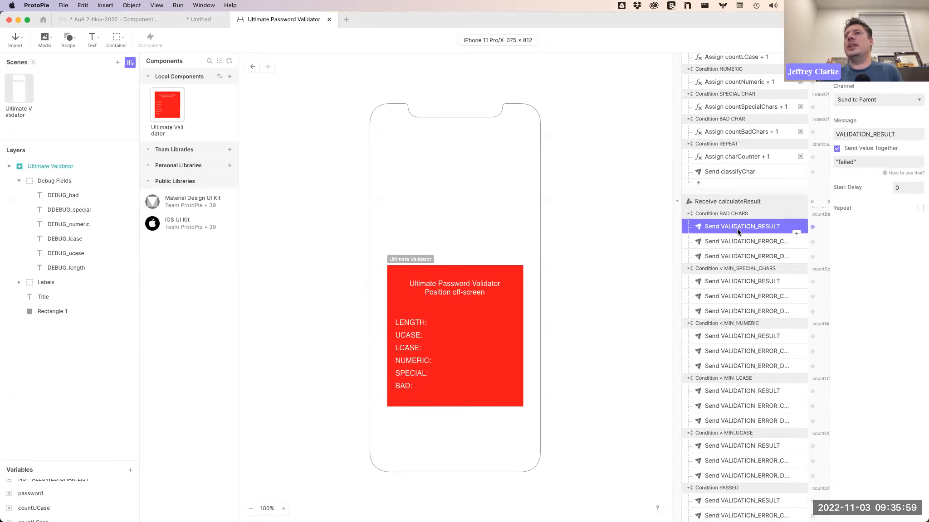
{"action": "scroll", "coordinate": [737, 228], "scroll_direction": "down", "scroll_amount": 5}
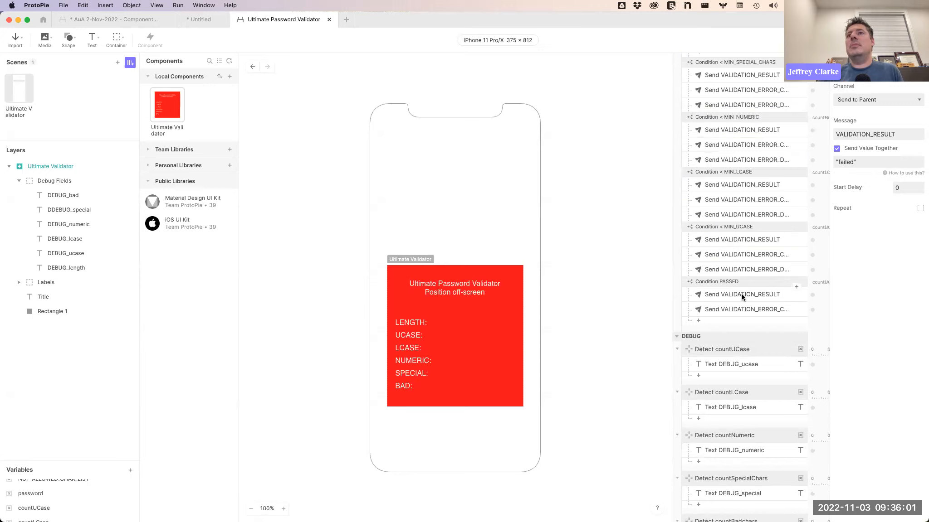
{"action": "left_click", "coordinate": [742, 294]}
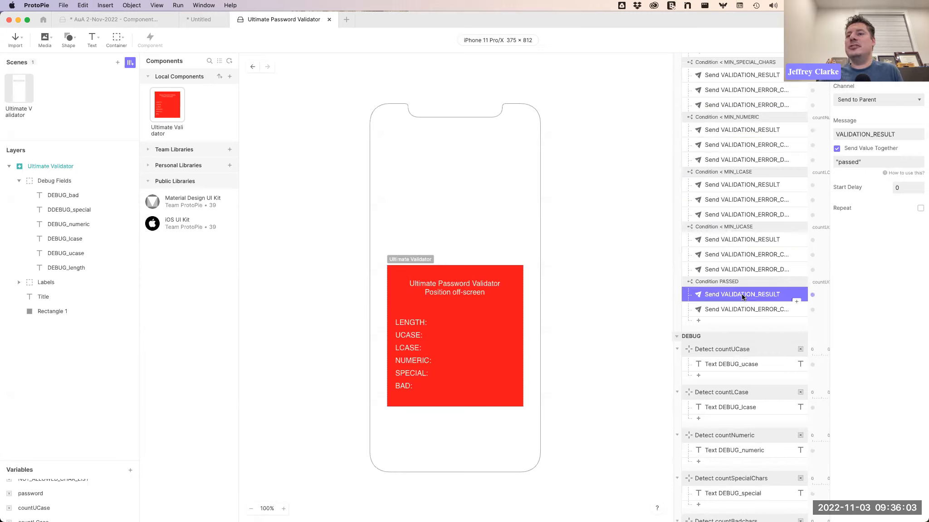
{"action": "scroll", "coordinate": [741, 294], "scroll_direction": "up", "scroll_amount": 10}
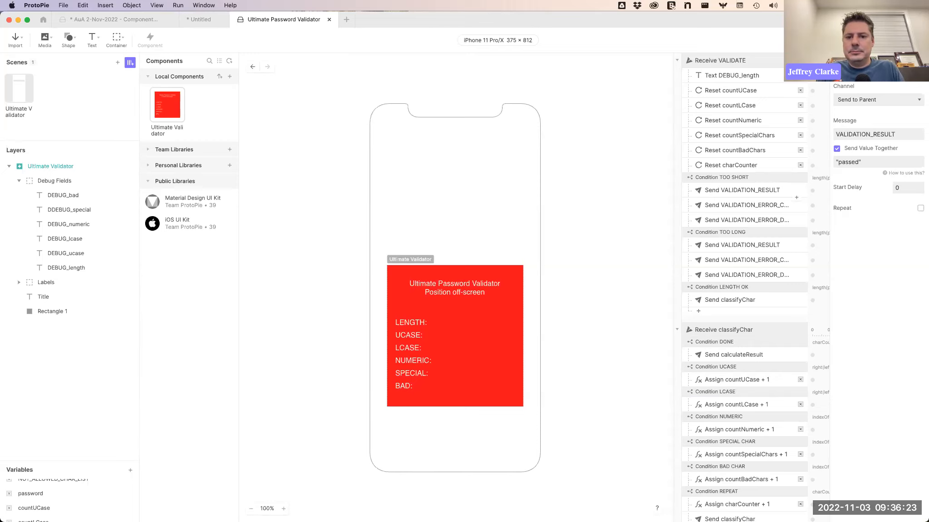
Return to the AuA 2-Nov-2022 pie, open Scene 1 and select the Movie Time Button.
{"action": "left_click", "coordinate": [115, 20]}
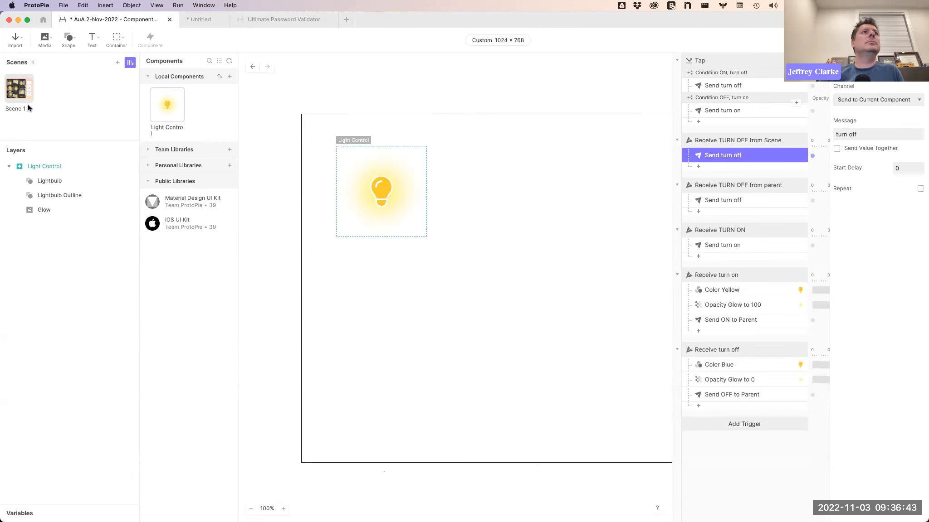
{"action": "left_click", "coordinate": [18, 94]}
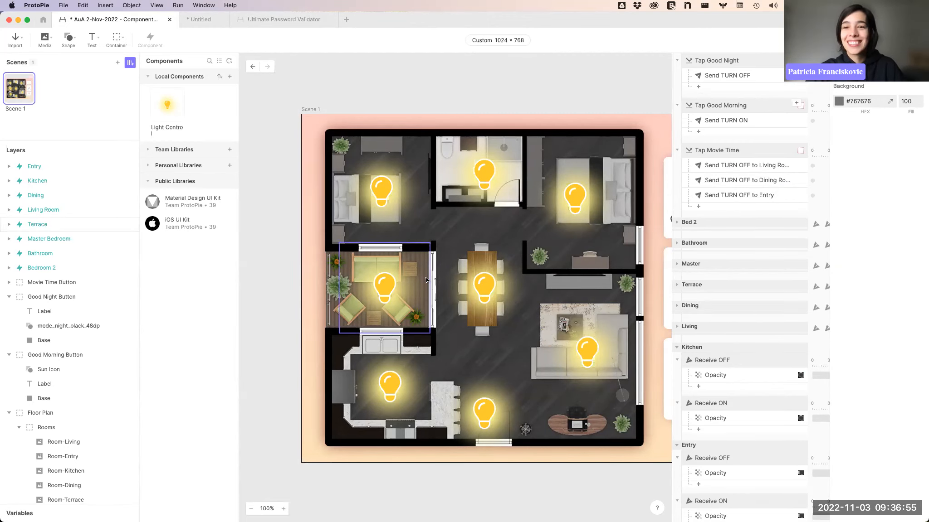
{"action": "scroll", "coordinate": [426, 280], "scroll_direction": "right", "scroll_amount": 3}
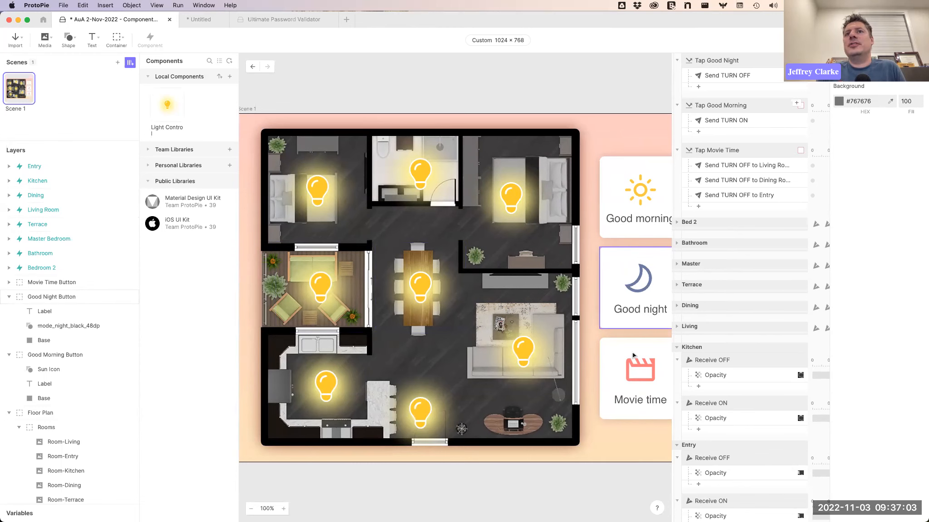
{"action": "scroll", "coordinate": [626, 344], "scroll_direction": "right", "scroll_amount": 2}
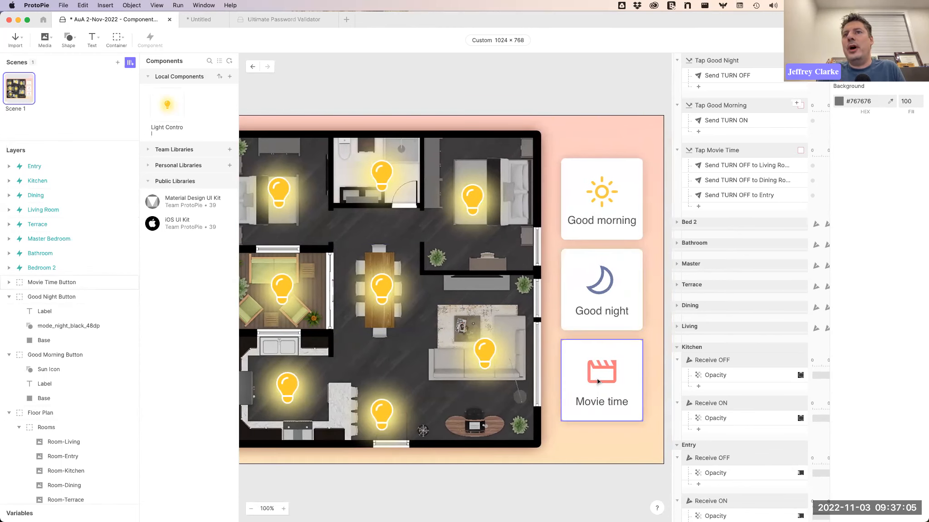
{"action": "left_click", "coordinate": [597, 381]}
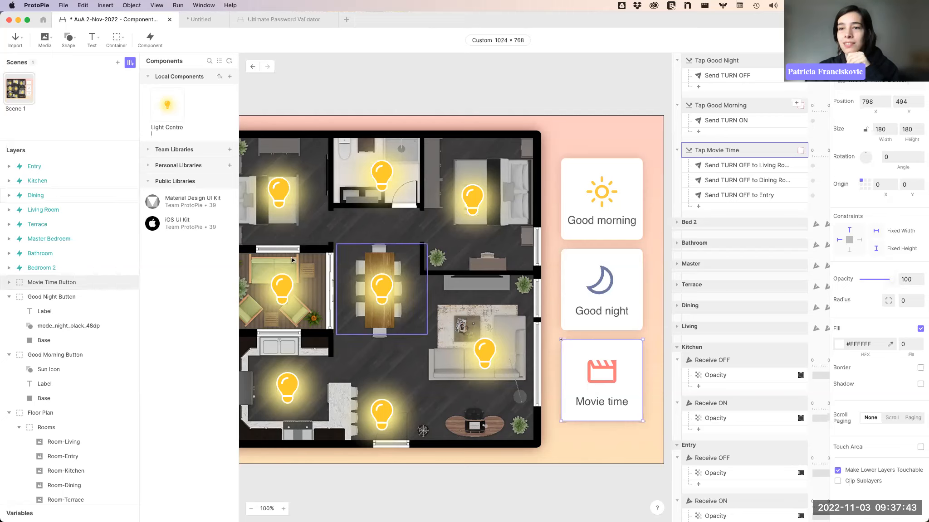
Browse the Material Design UI Kit and iOS UI Kit public component libraries, and return to the library list.
{"action": "left_click", "coordinate": [193, 202]}
{"action": "left_click", "coordinate": [148, 77]}
{"action": "left_click", "coordinate": [183, 223]}
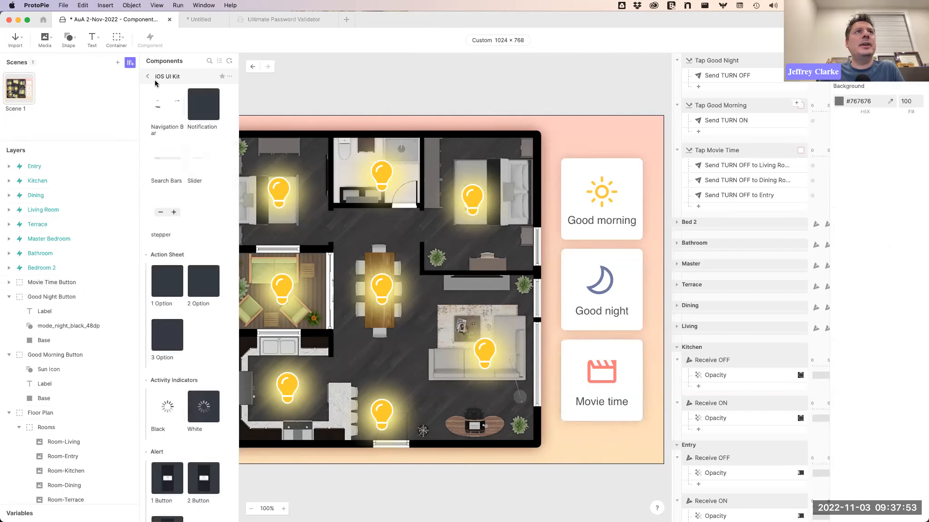
{"action": "left_click", "coordinate": [149, 76]}
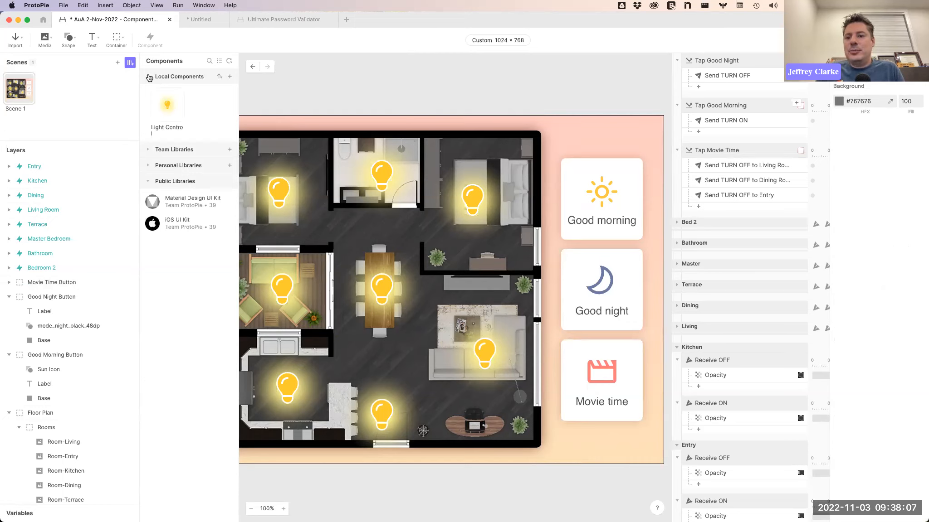
{"action": "left_click", "coordinate": [187, 202]}
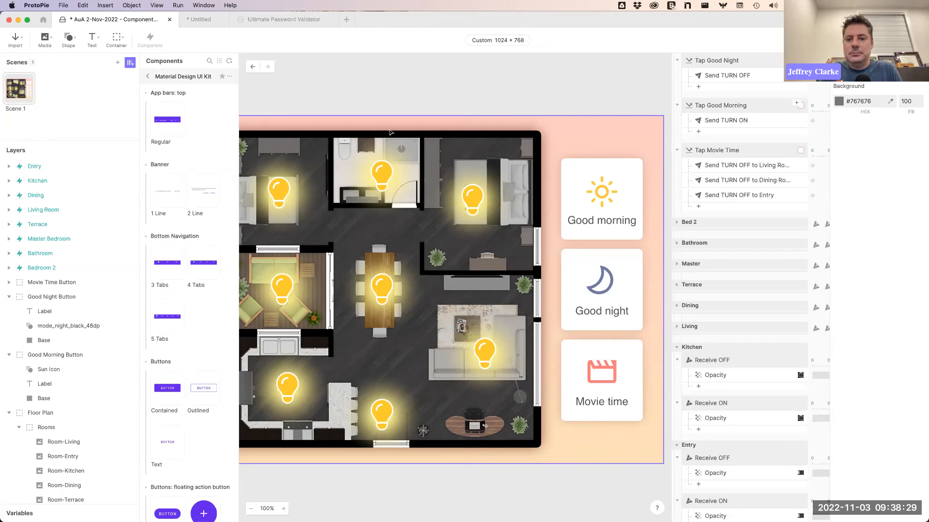
{"action": "left_click", "coordinate": [150, 76]}
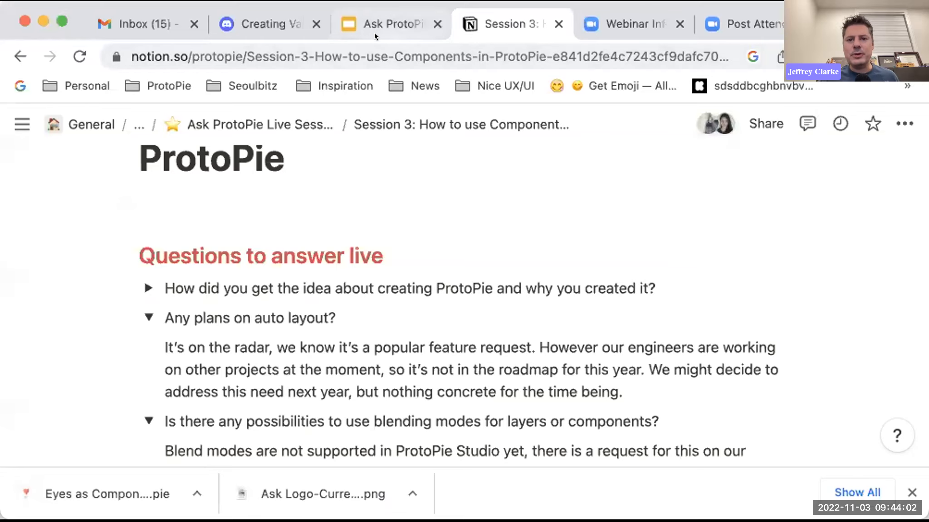
Switch to the Ask ProtoPie 3/11 deck in Google Slides, present it and advance to the Ask Us Anything Q&A slide.
{"action": "left_click", "coordinate": [361, 20]}
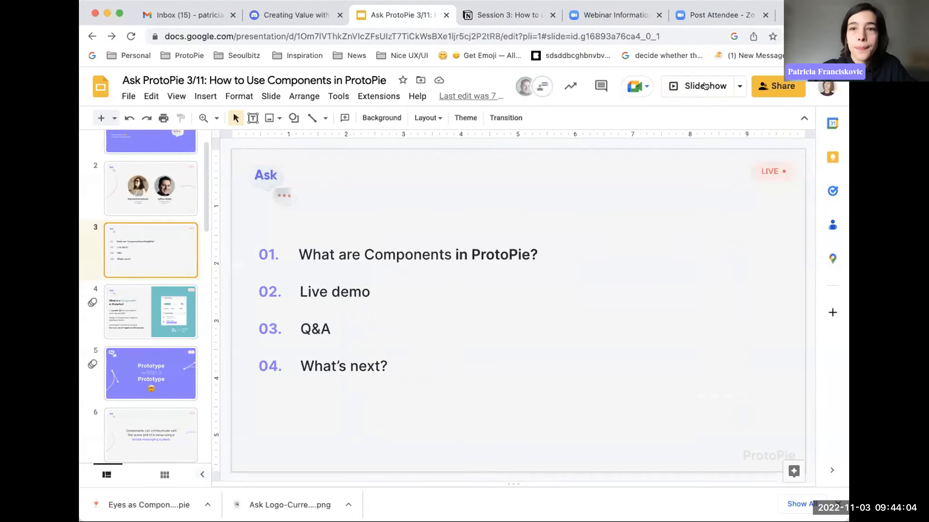
{"action": "left_click", "coordinate": [704, 86]}
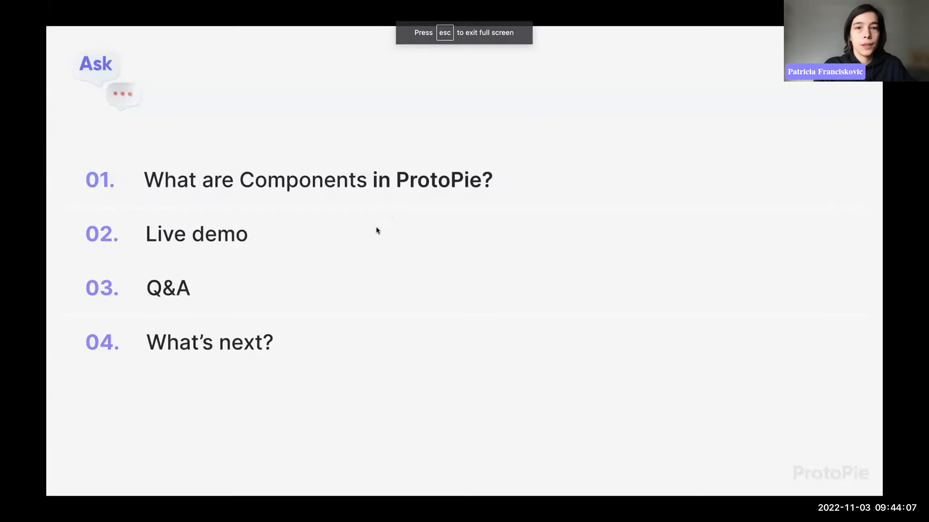
{"action": "key", "text": "Right"}
{"action": "key", "text": "Right"}
{"action": "key", "text": "Right"}
{"action": "key", "text": "Right"}
{"action": "key", "text": "Right"}
{"action": "key", "text": "Right"}
{"action": "key", "text": "Right"}
{"action": "key", "text": "Right"}
{"action": "key", "text": "Right"}
{"action": "key", "text": "Right"}
{"action": "key", "text": "Right"}
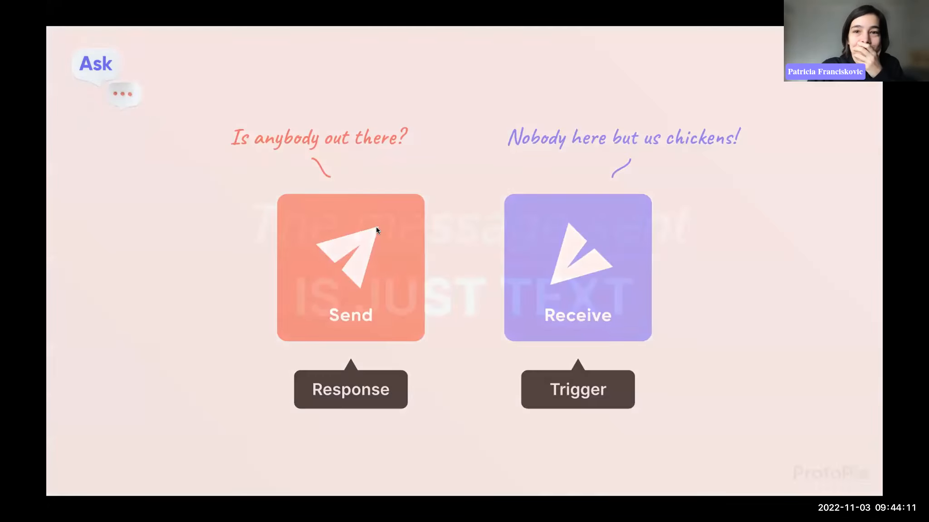
{"action": "key", "text": "Right"}
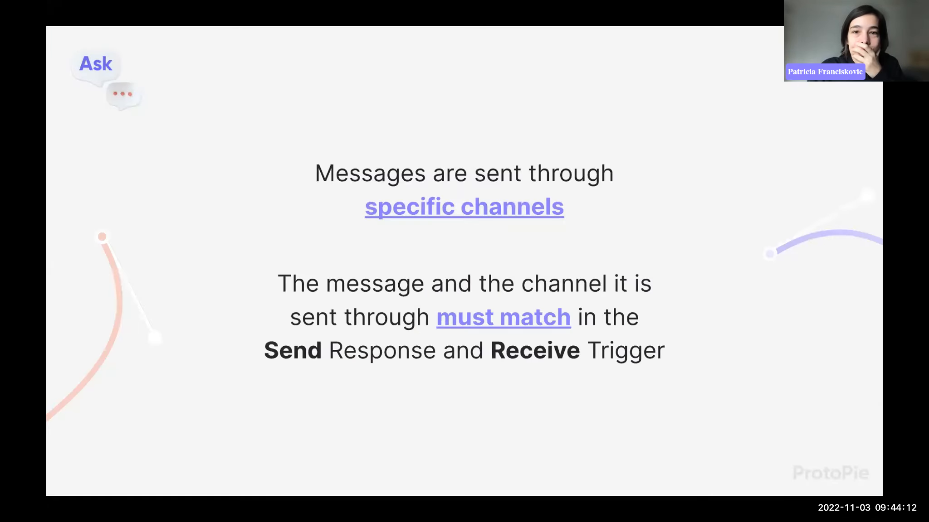
{"action": "key", "text": "Right"}
{"action": "key", "text": "Right"}
{"action": "key", "text": "Right"}
{"action": "key", "text": "Right"}
{"action": "key", "text": "Right"}
{"action": "key", "text": "Right"}
{"action": "key", "text": "Right"}
{"action": "key", "text": "Right"}
{"action": "key", "text": "Right"}
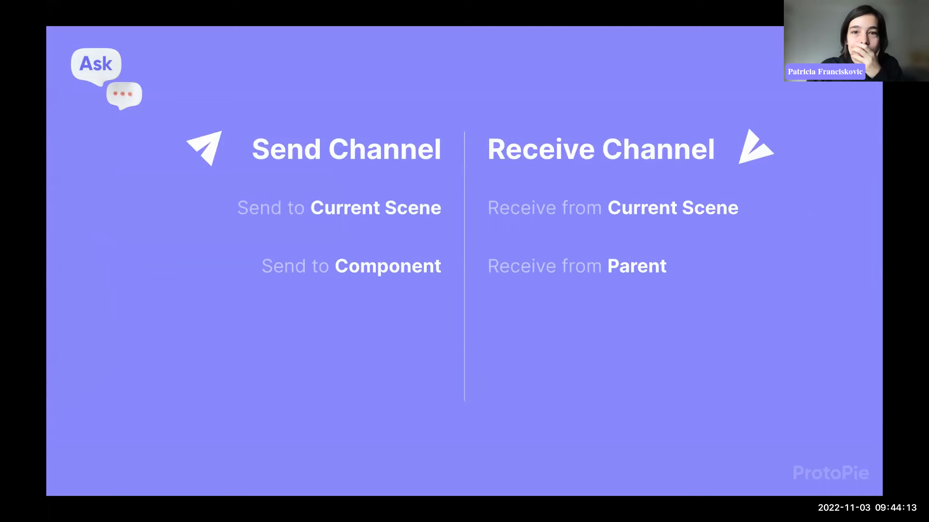
{"action": "key", "text": "Right"}
{"action": "key", "text": "Right"}
{"action": "key", "text": "Right"}
{"action": "key", "text": "Right"}
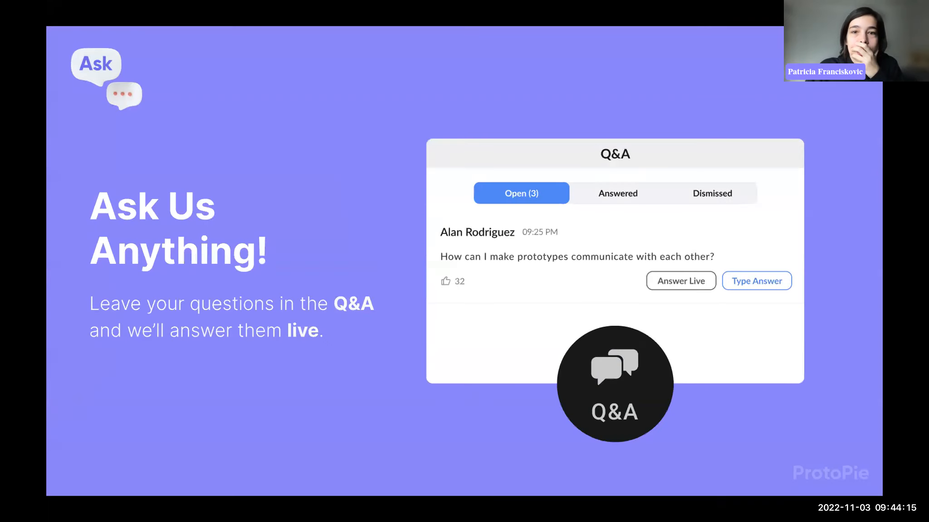